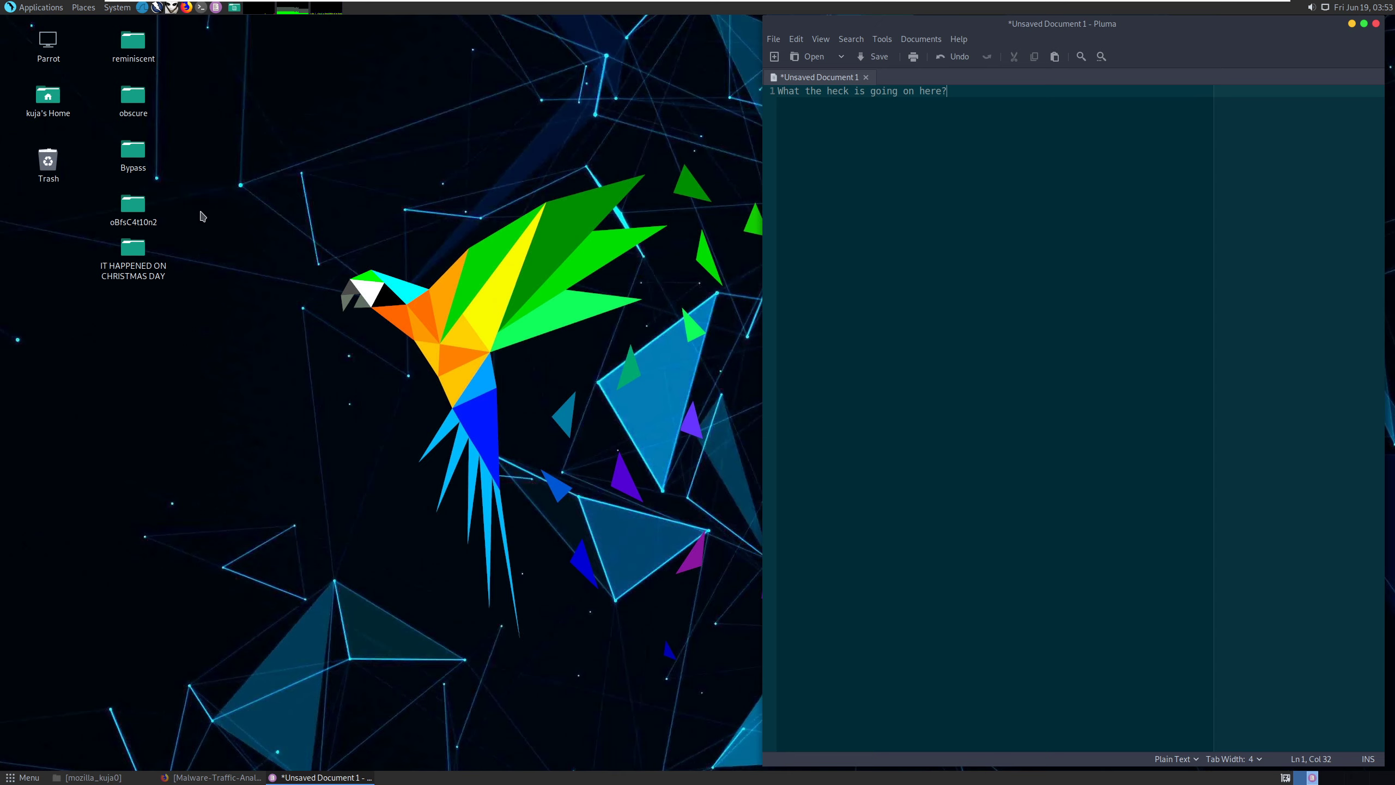
Open 2019-12-25-traffic-analysis-exercise-alerts.jpg from the IT HAPPENED ON CHRISTMAS DAY folder.
{"action": "double_click", "coordinate": [133, 248]}
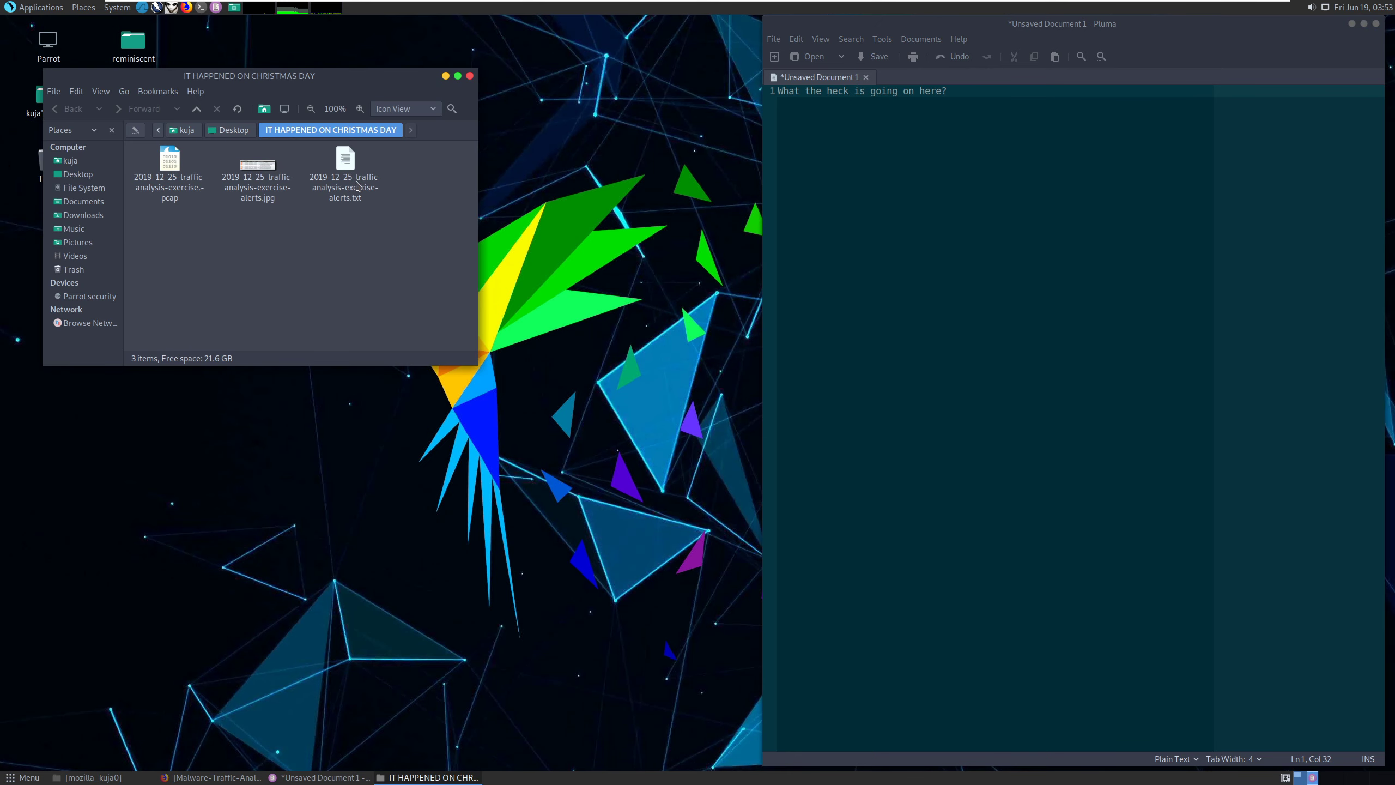
{"action": "double_click", "coordinate": [258, 190]}
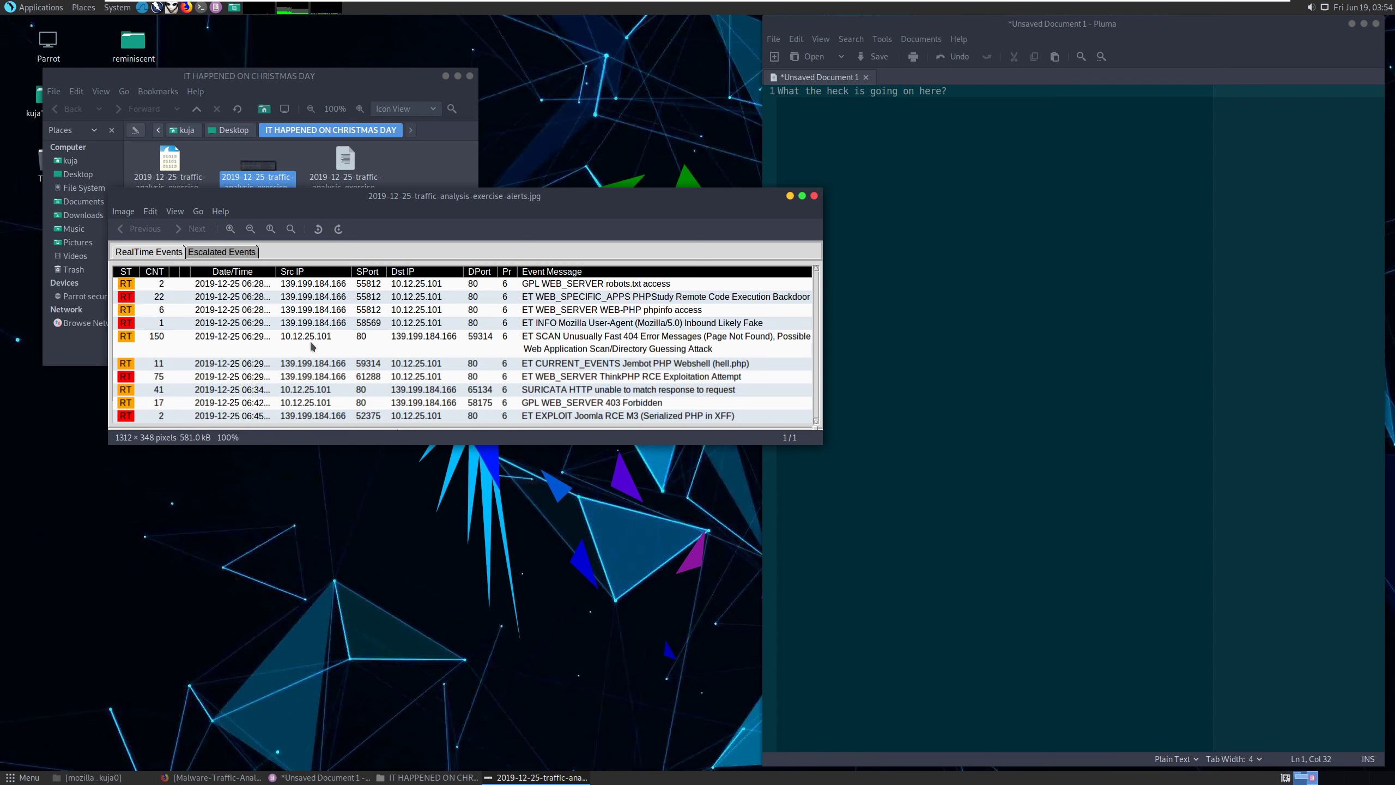
Open the exercise alerts text log in Pluma and copy source IP 139.199.184.166 from line 4.
{"action": "left_click", "coordinate": [186, 7]}
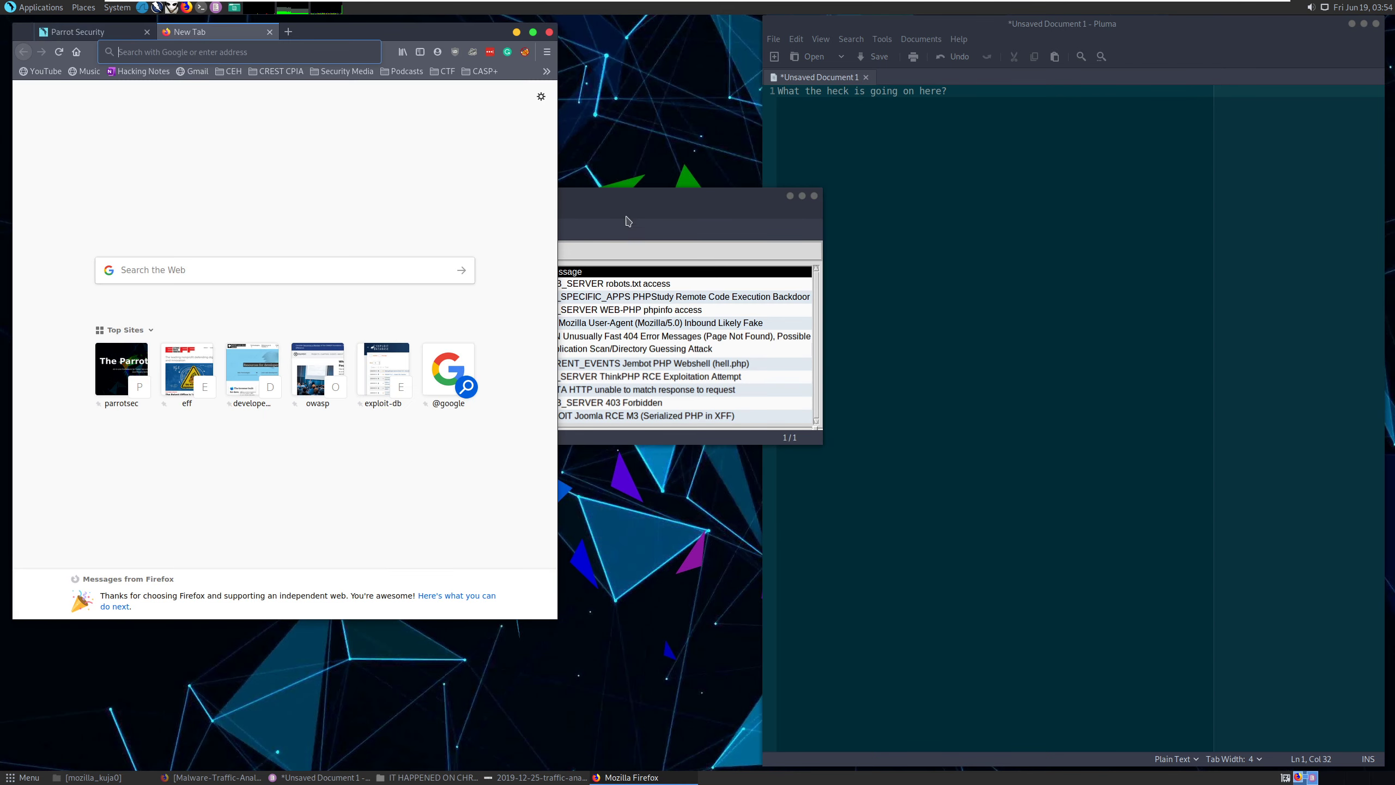
{"action": "left_click", "coordinate": [655, 207]}
{"action": "left_click", "coordinate": [516, 31]}
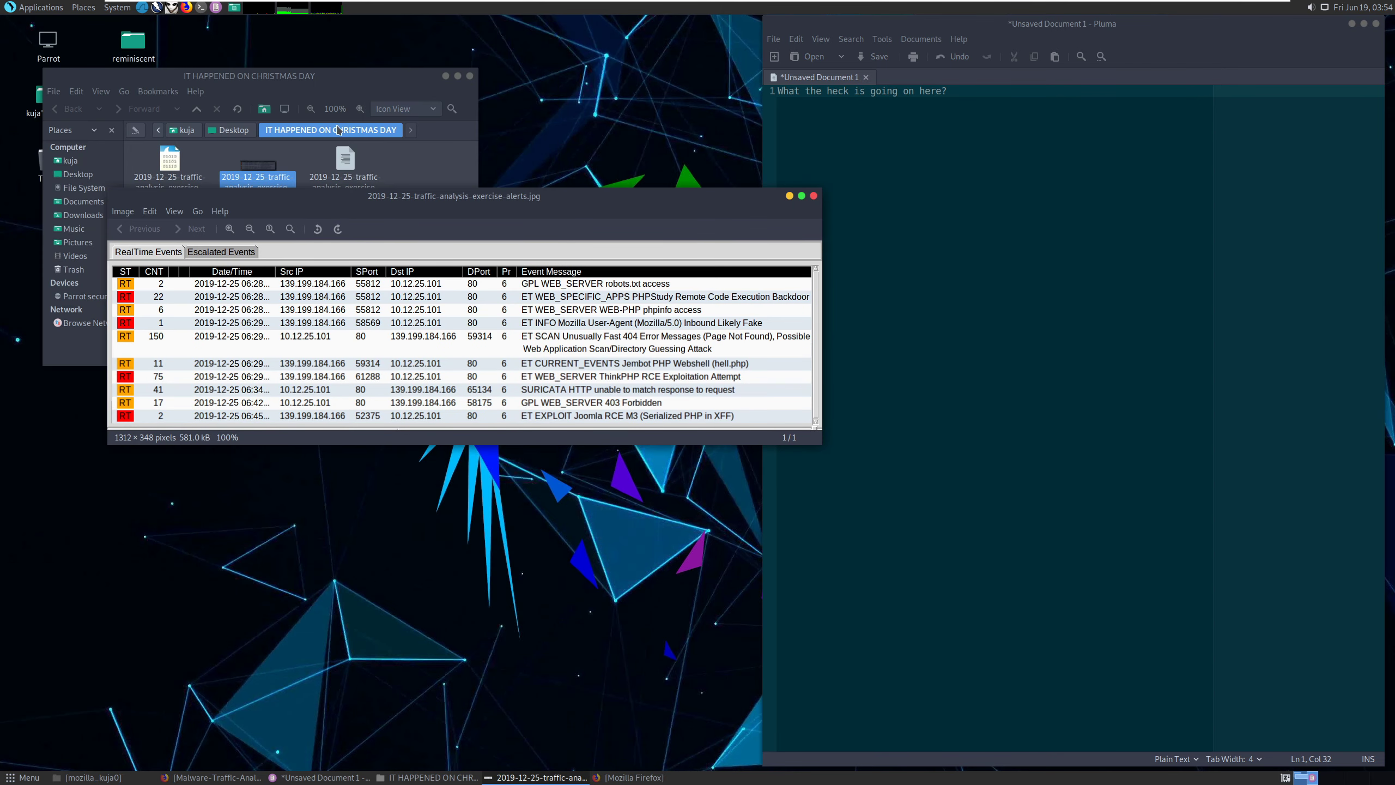
{"action": "double_click", "coordinate": [345, 162]}
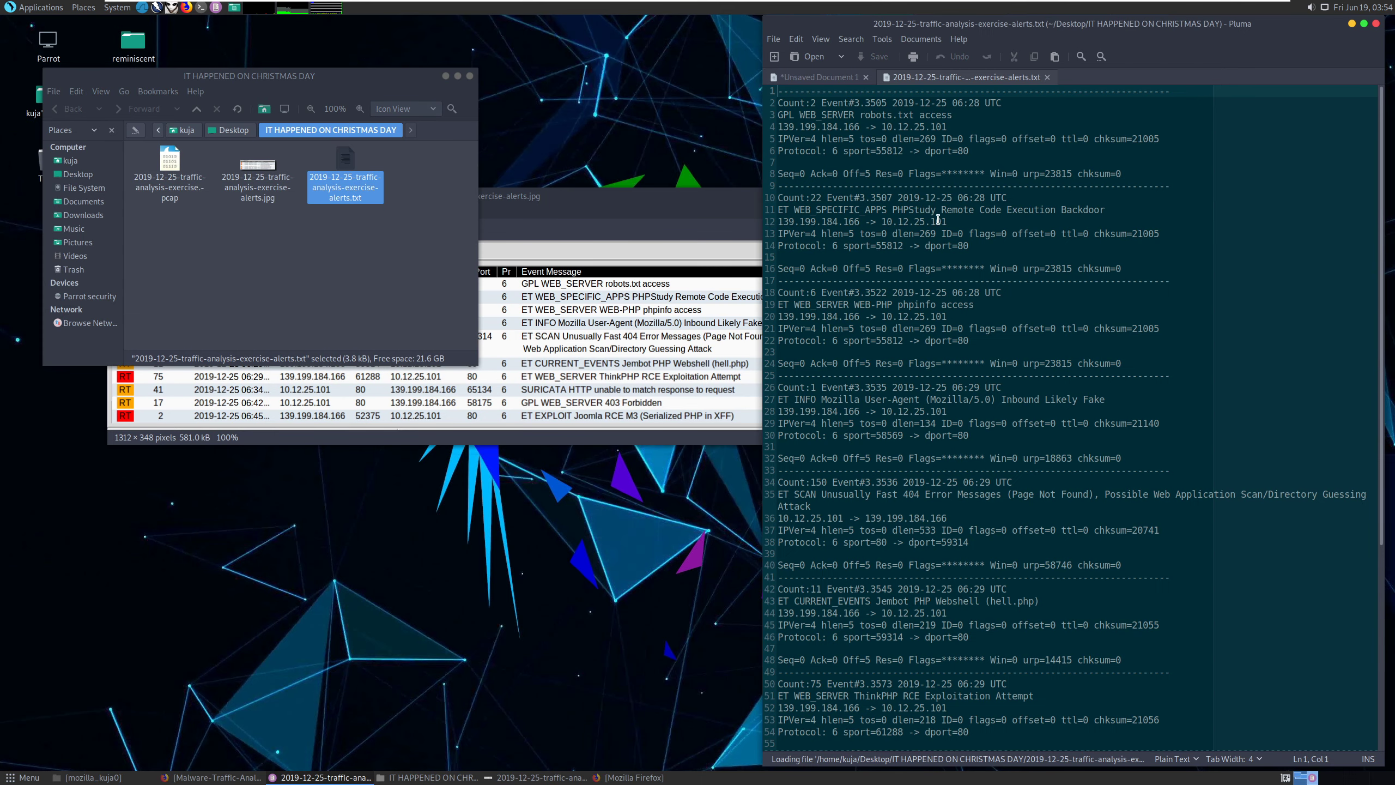
{"action": "left_click_drag", "start_coordinate": [860, 127], "coordinate": [781, 136]}
{"action": "key", "text": "ctrl+c"}
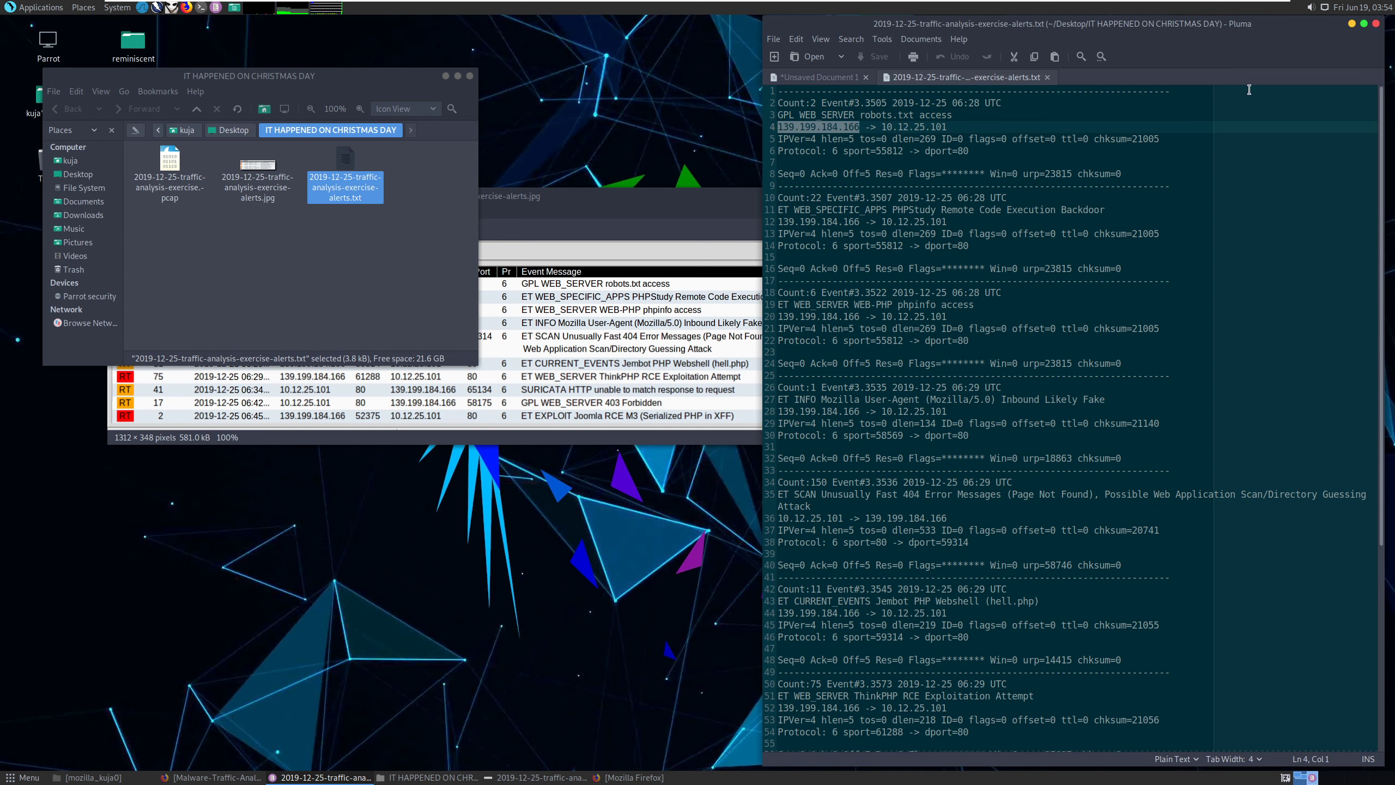
Paste 139.199.184.166 onto line 4 of the Unsaved Document 1 notes.
{"action": "left_click", "coordinate": [1352, 24]}
{"action": "mouse_move", "coordinate": [596, 776]}
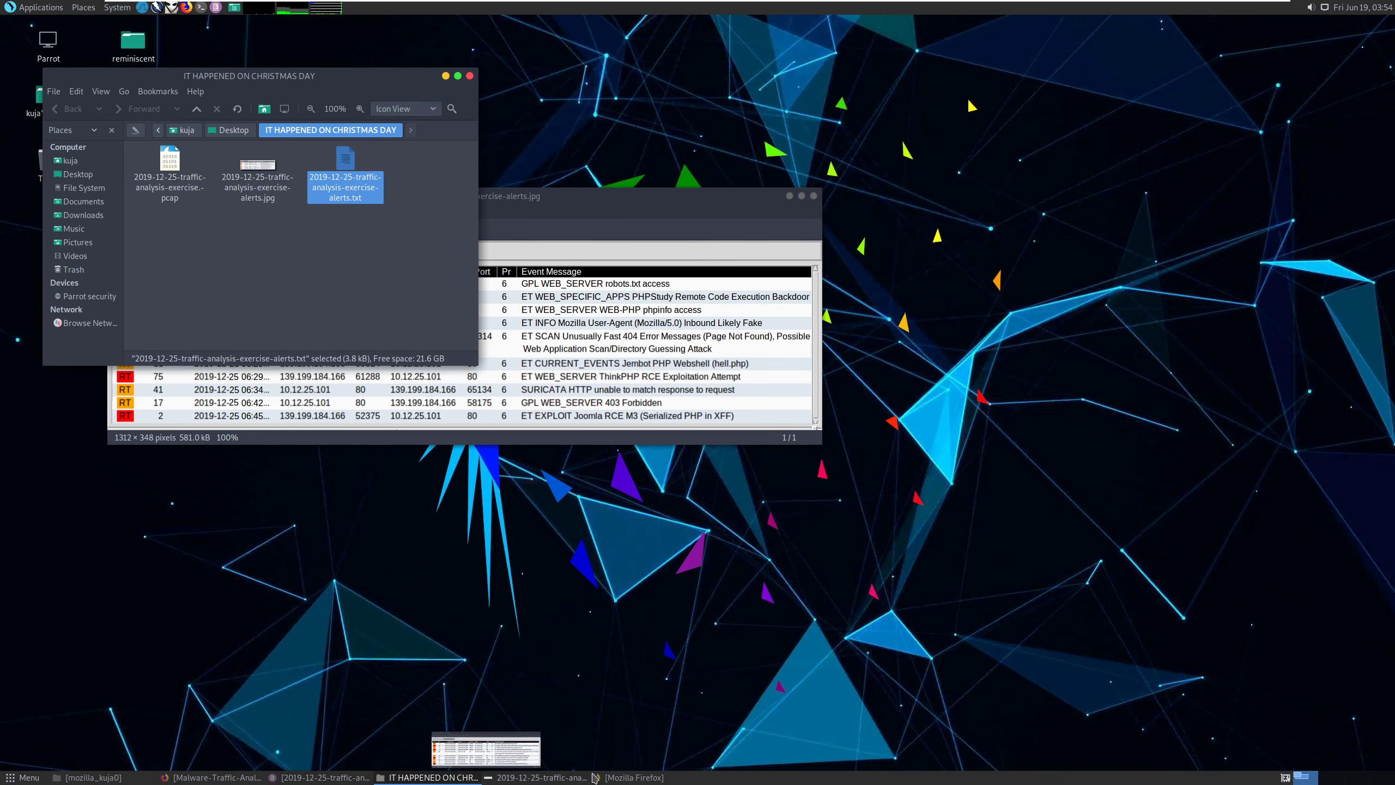
{"action": "left_click", "coordinate": [313, 776]}
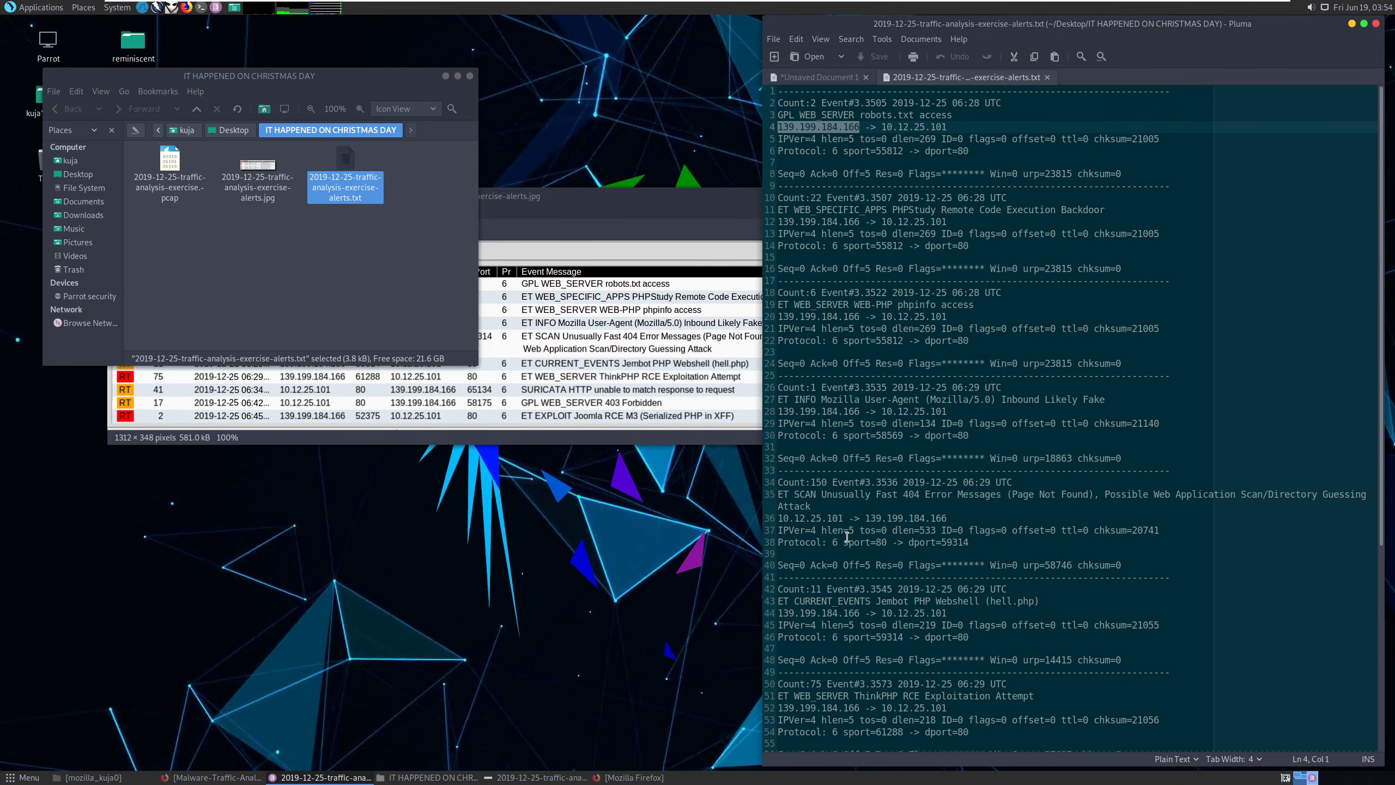
{"action": "left_click", "coordinate": [835, 82]}
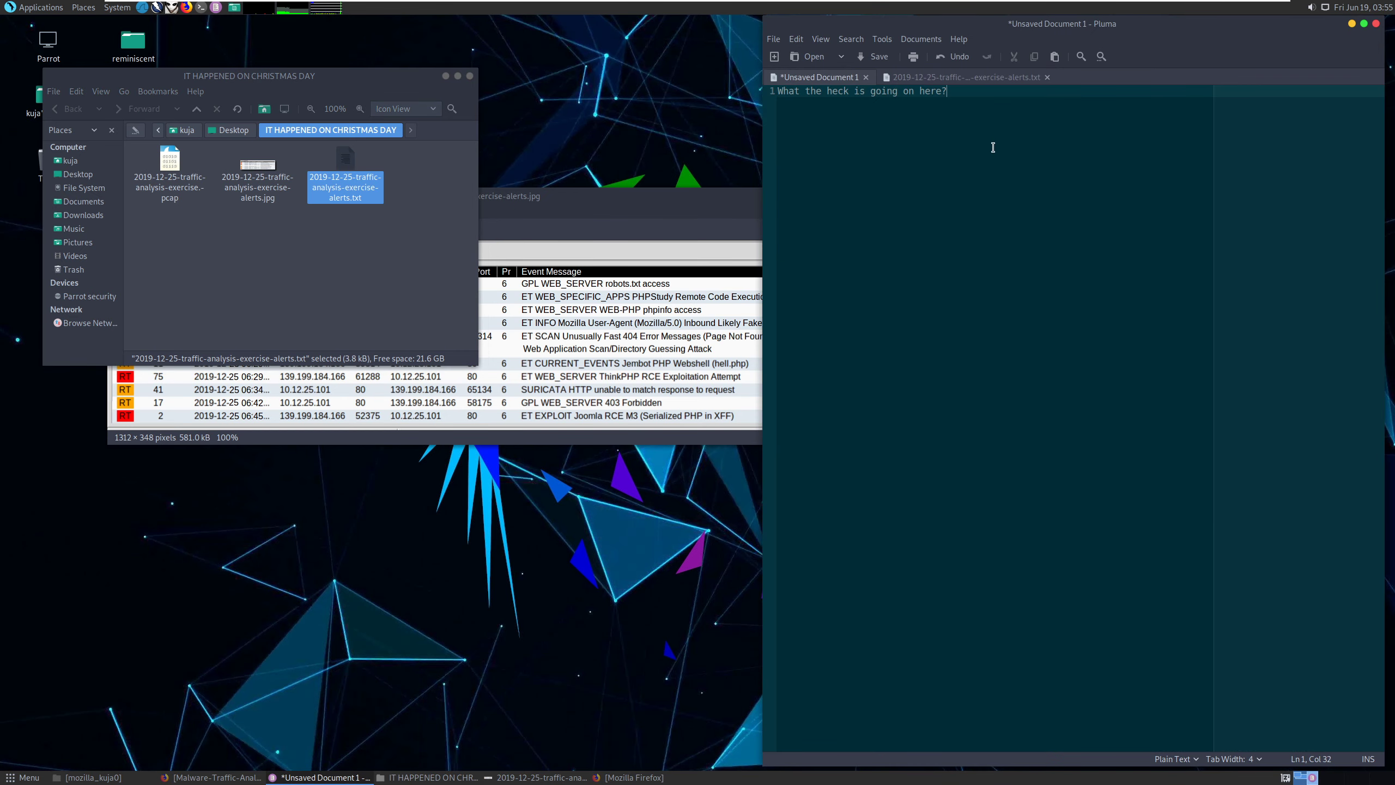
{"action": "key", "text": "Return"}
{"action": "key", "text": "Return"}
{"action": "key", "text": "Return"}
{"action": "key", "text": "ctrl+v"}
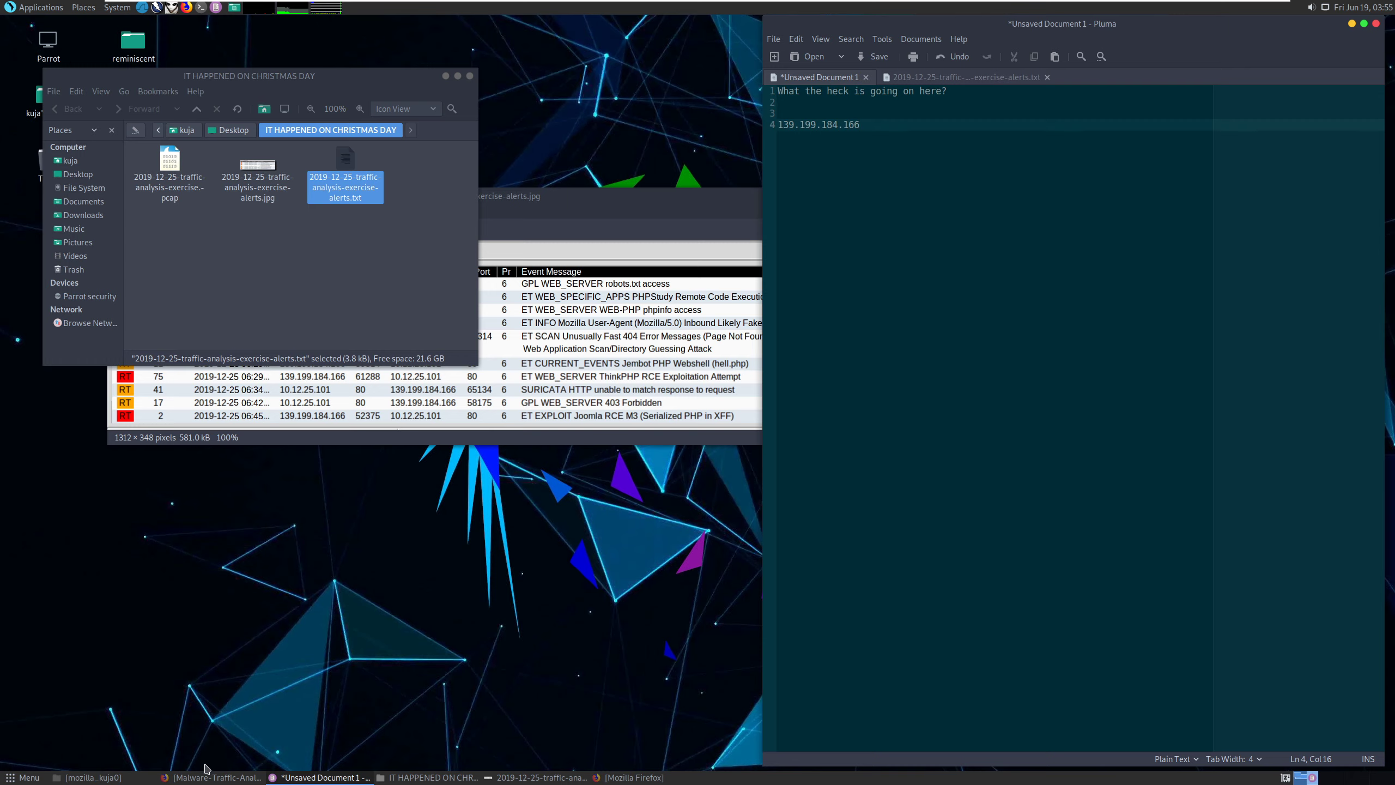
{"action": "left_click", "coordinate": [201, 777]}
Search VirusTotal for 139.199.184.166, which 2 of 93 engines flag.
{"action": "left_click", "coordinate": [253, 23]}
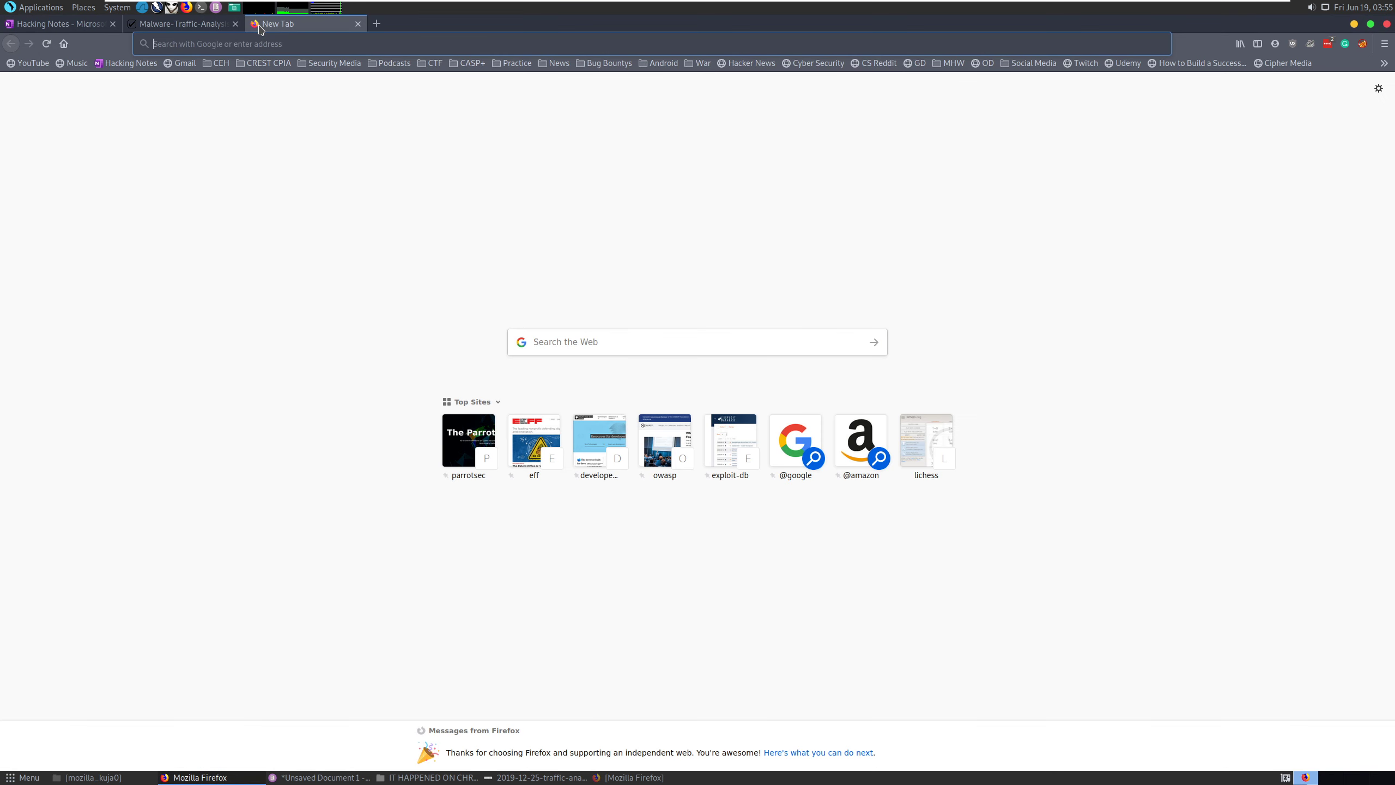
{"action": "type", "text": "virustotal.com/"}
{"action": "key", "text": "Return"}
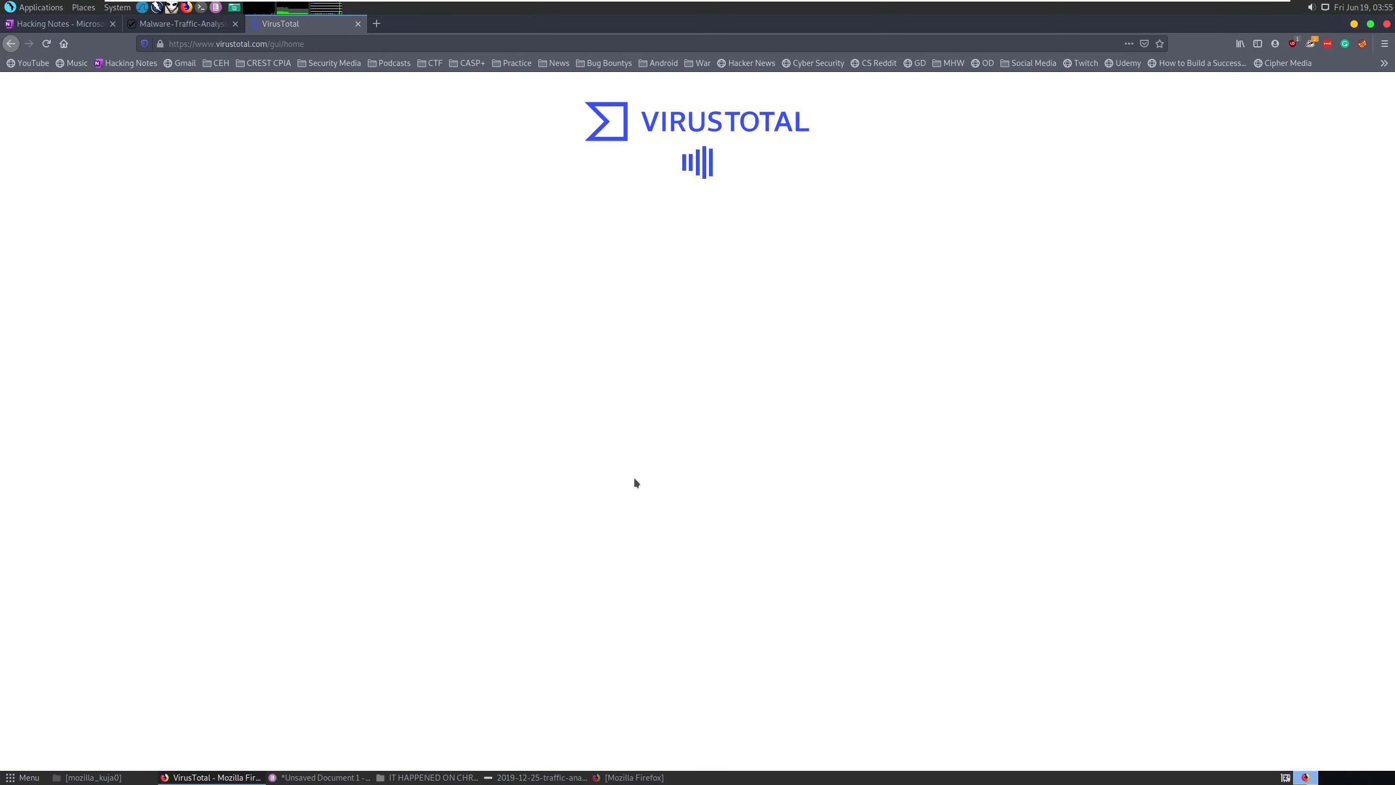
{"action": "left_click", "coordinate": [820, 241]}
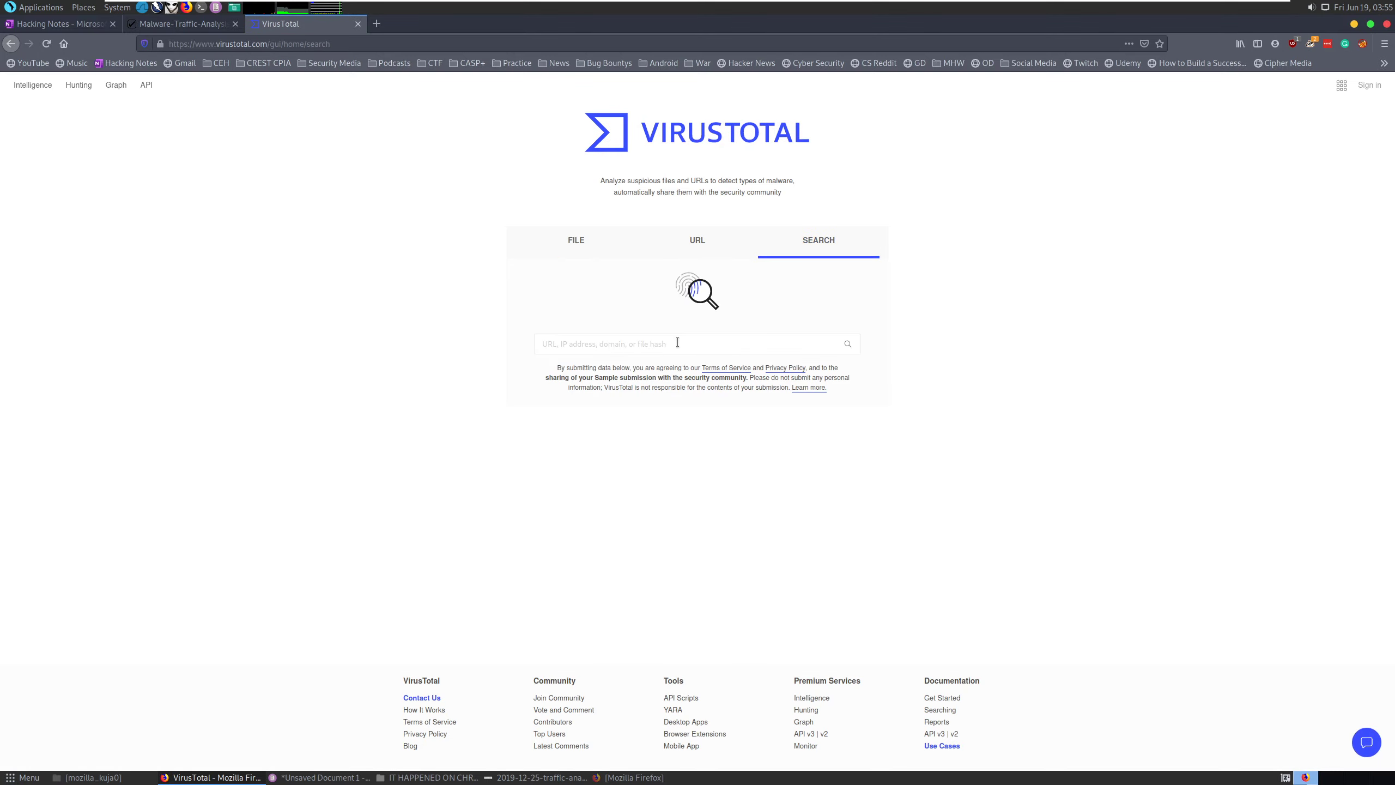
{"action": "left_click", "coordinate": [678, 341]}
{"action": "key", "text": "ctrl+v"}
{"action": "left_click", "coordinate": [844, 345]}
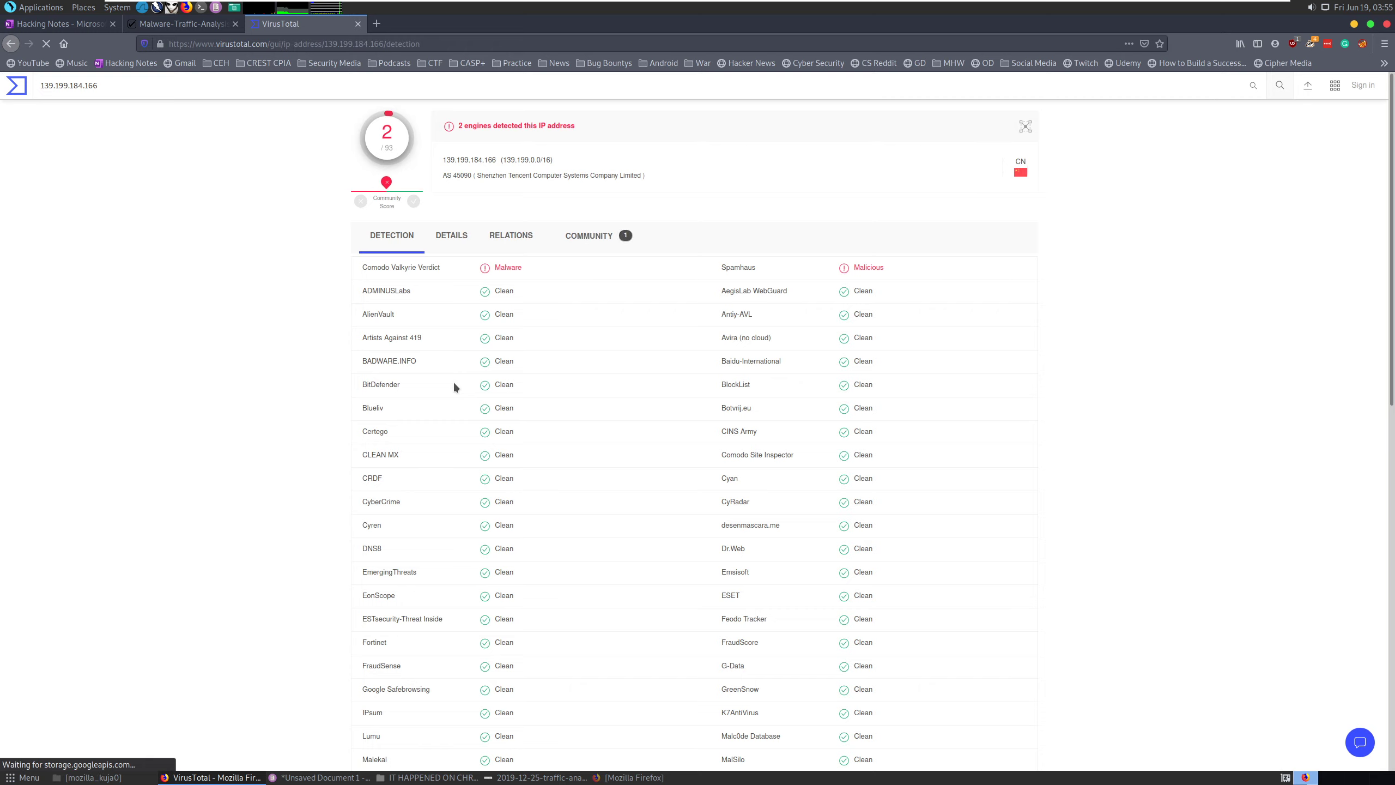
Read the IP's community comments, highlighting the one about ThinkPHP RCE exploitation.
{"action": "left_click", "coordinate": [622, 236]}
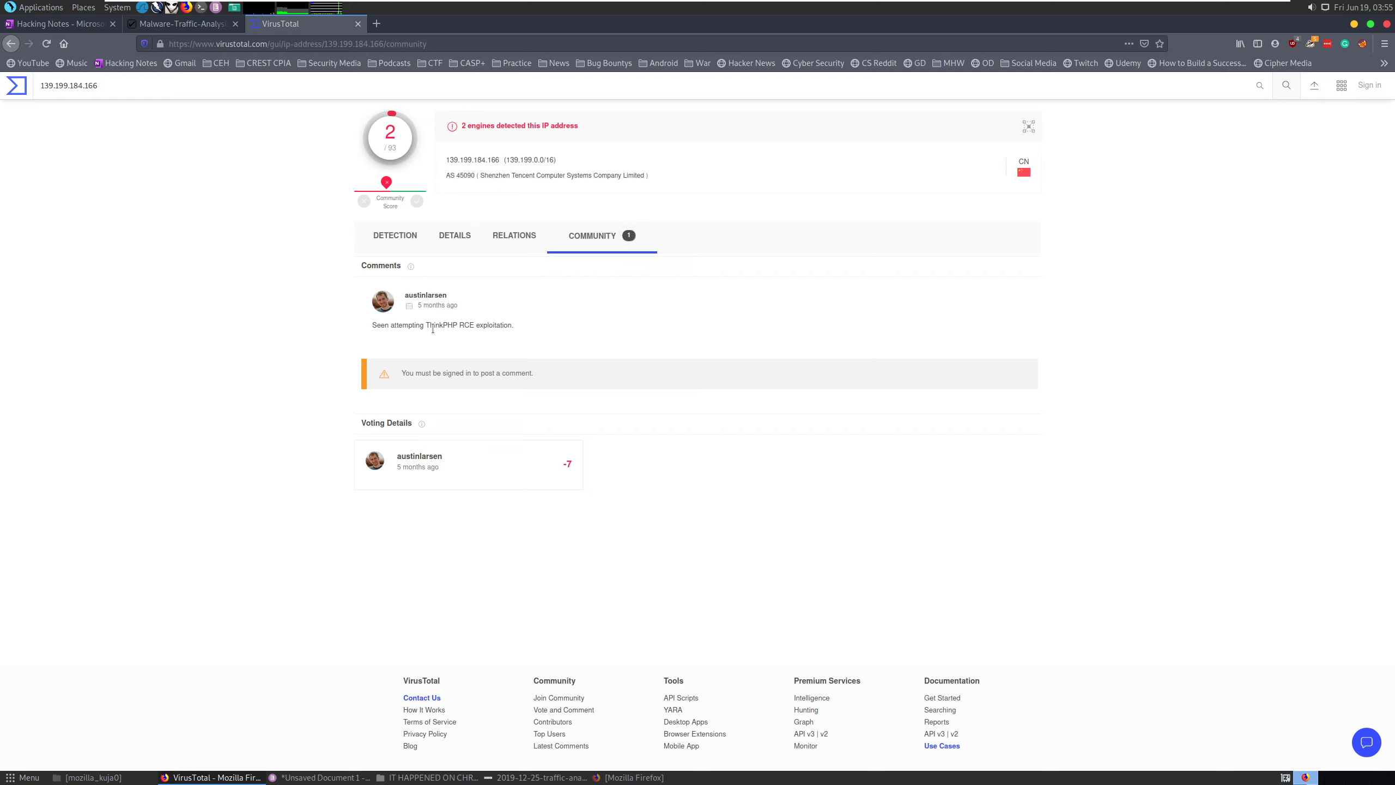
{"action": "left_click_drag", "start_coordinate": [429, 326], "coordinate": [474, 325]}
{"action": "left_click", "coordinate": [1354, 24]}
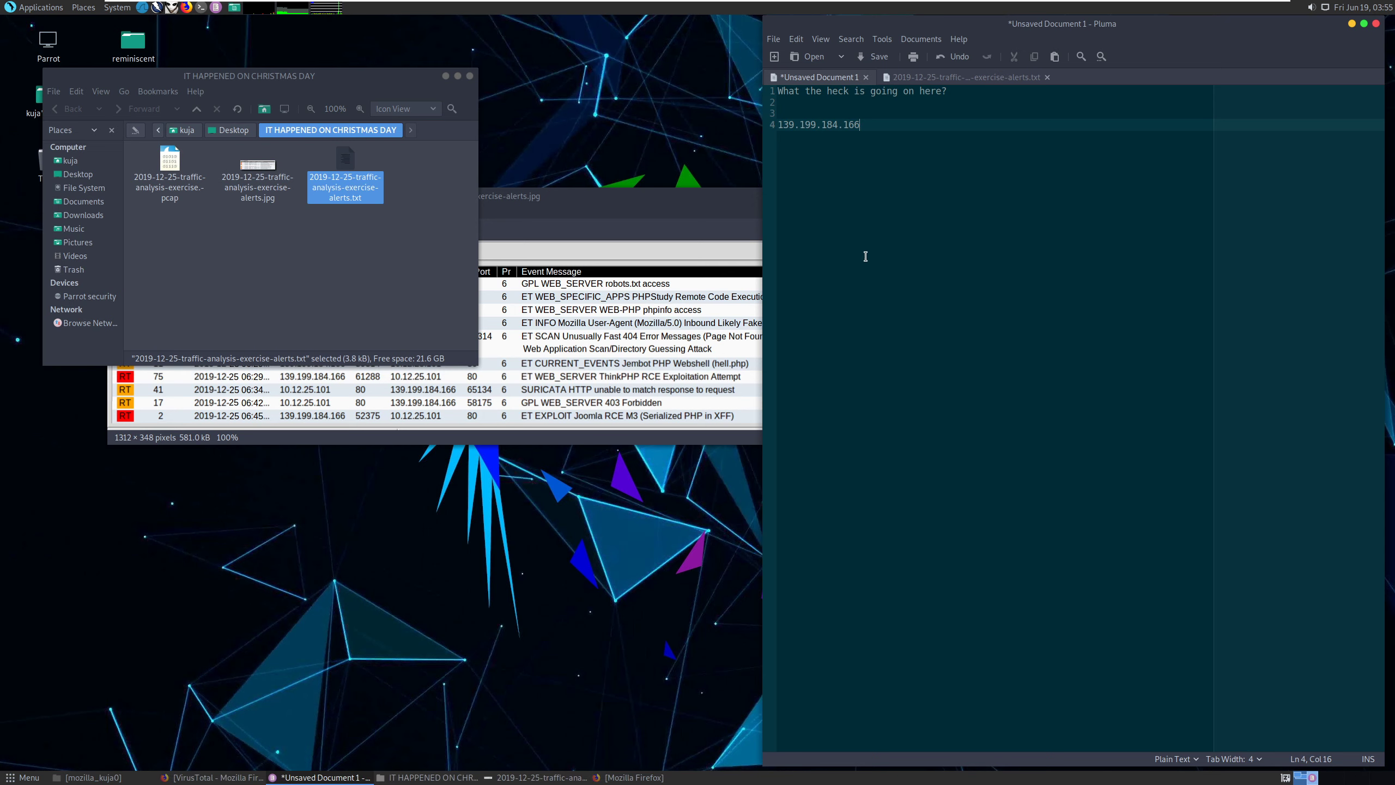
Rearrange the image and notes windows, and dismiss the error from opening the pcap directly.
{"action": "left_click", "coordinate": [634, 198]}
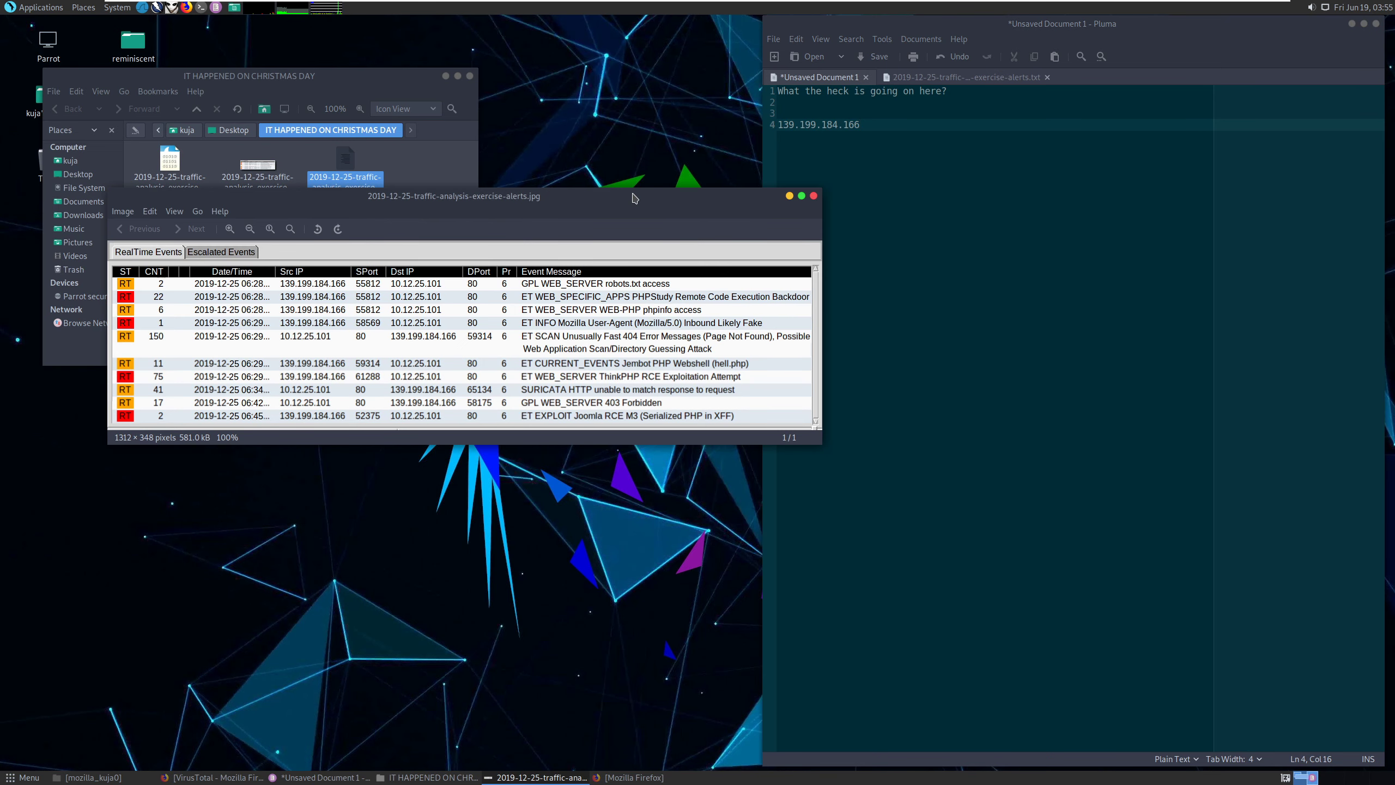
{"action": "left_click_drag", "start_coordinate": [635, 198], "coordinate": [564, 232]}
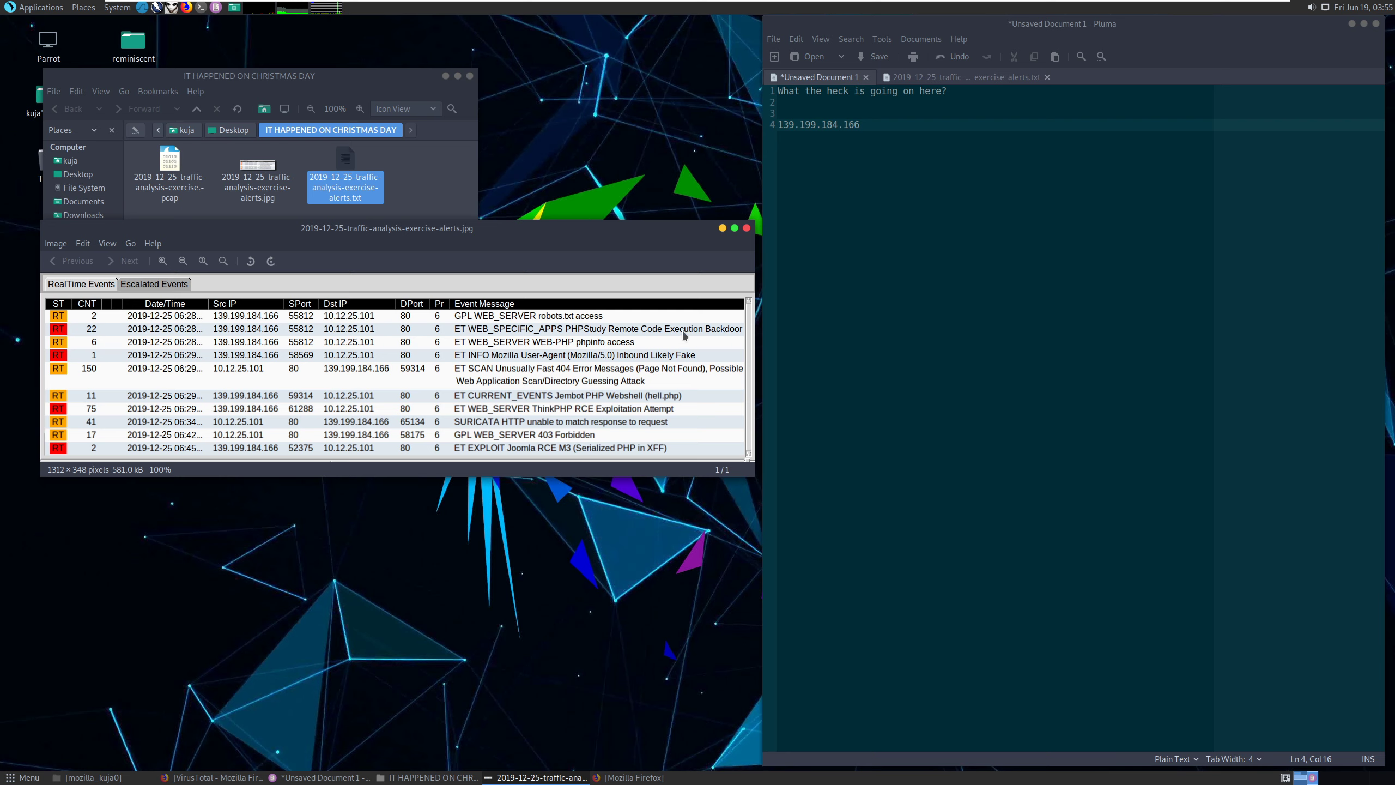
{"action": "left_click", "coordinate": [864, 180]}
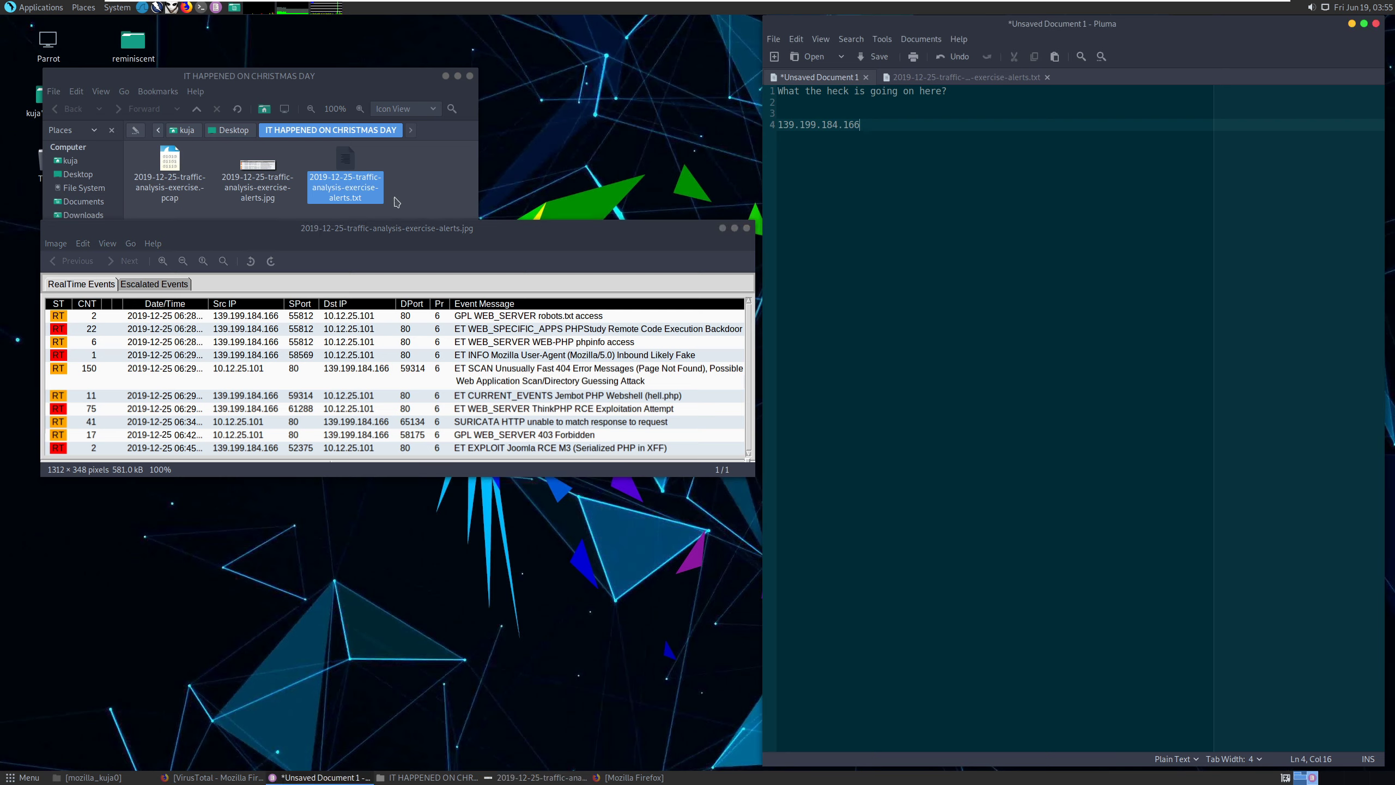
{"action": "double_click", "coordinate": [164, 164]}
{"action": "left_click", "coordinate": [399, 189]}
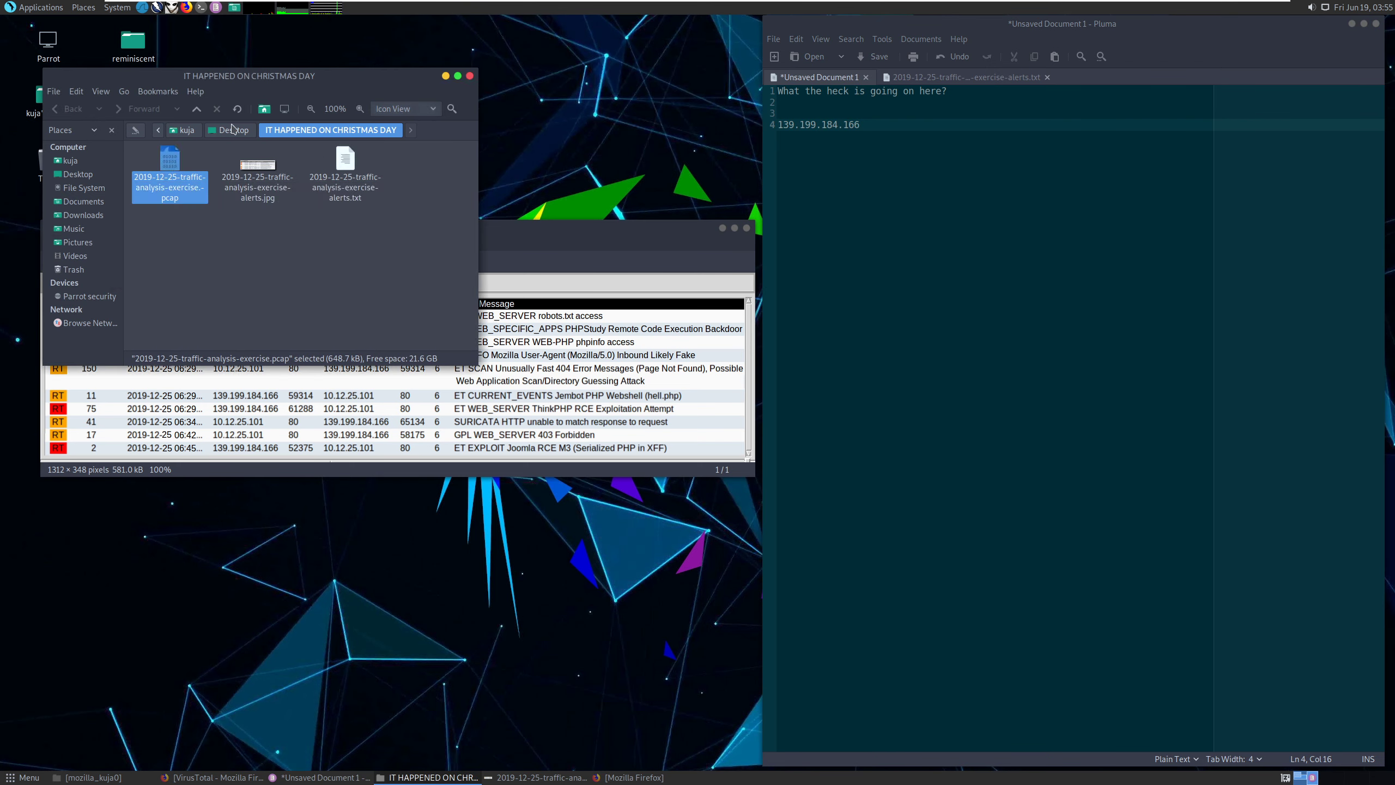
{"action": "left_click", "coordinate": [200, 7]}
{"action": "left_click_drag", "start_coordinate": [277, 38], "coordinate": [420, 143]}
{"action": "left_click", "coordinate": [576, 125]}
Run sudo wireshark on 2019-12-25-traffic-analysis-exercise.pcap from a terminal in the exercise folder.
{"action": "right_click", "coordinate": [237, 266]}
{"action": "left_click", "coordinate": [332, 309]}
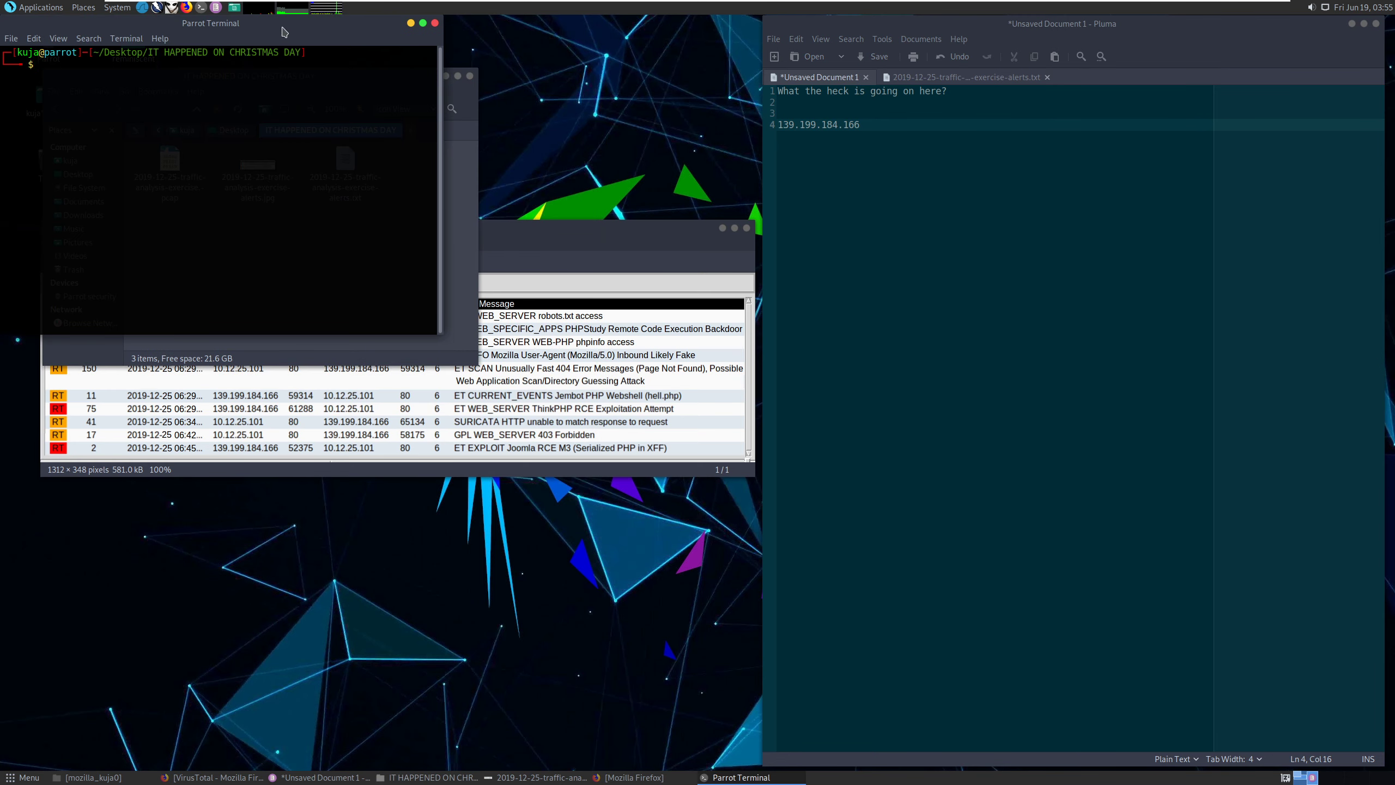
{"action": "type", "text": "sudo"}
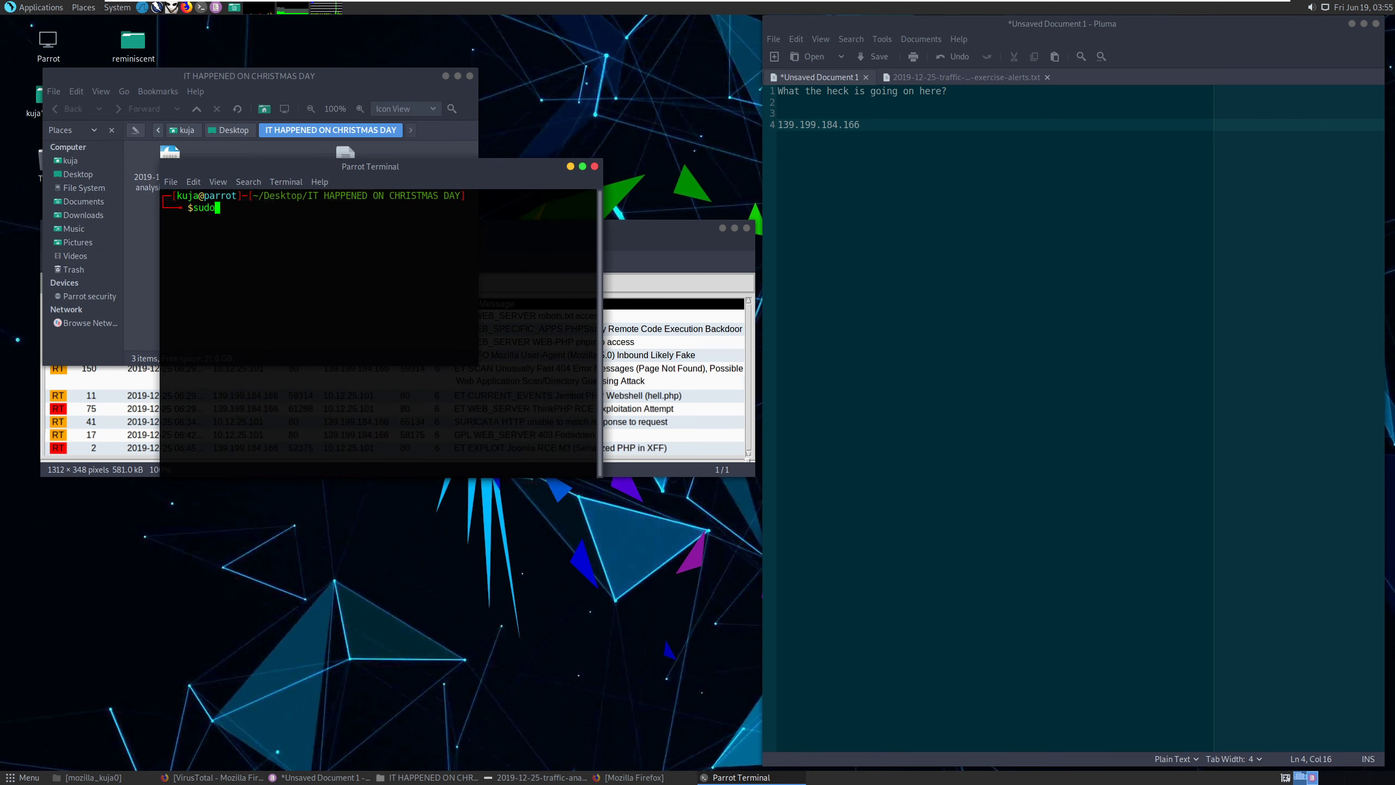
{"action": "type", "text": " wireshark 2"}
{"action": "key", "text": "Tab"}
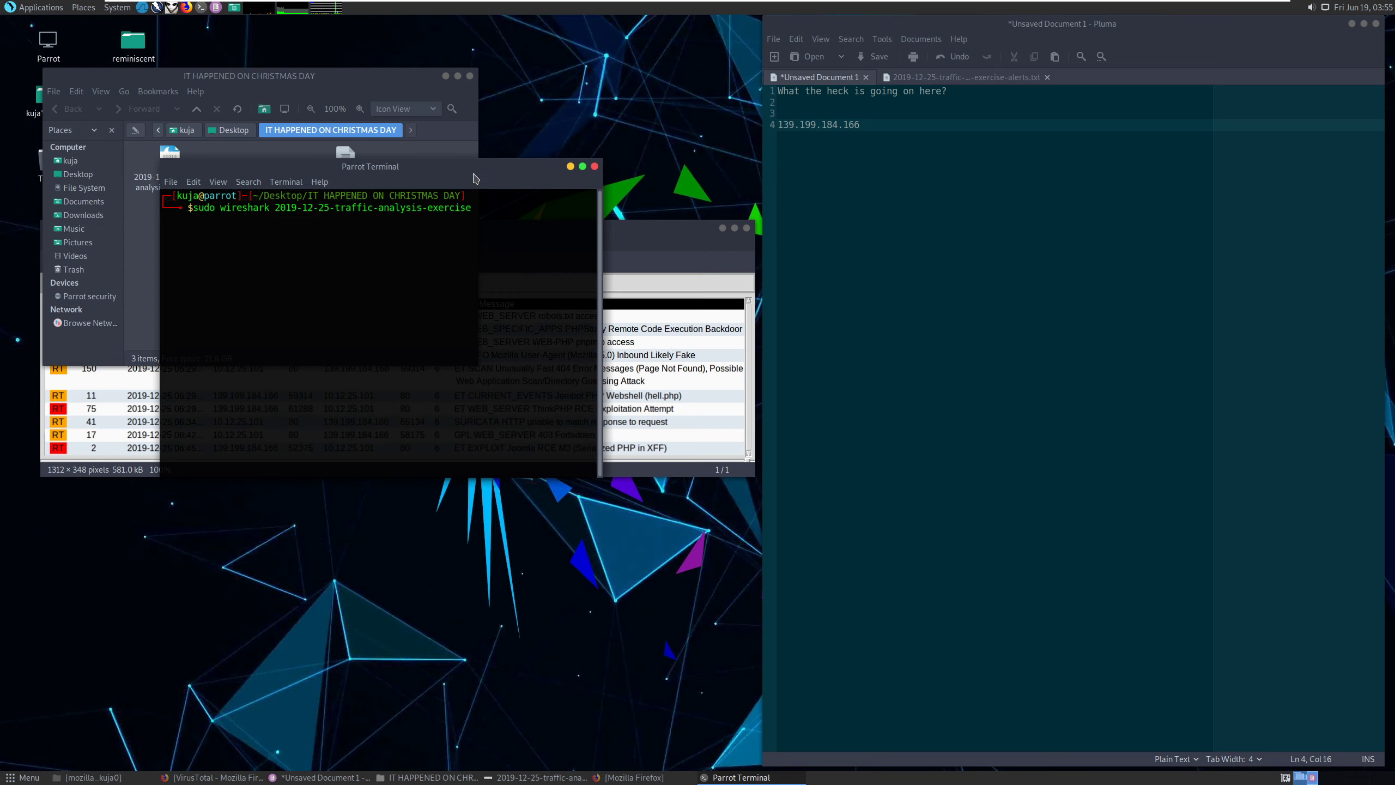
{"action": "left_click_drag", "start_coordinate": [475, 173], "coordinate": [496, 244]}
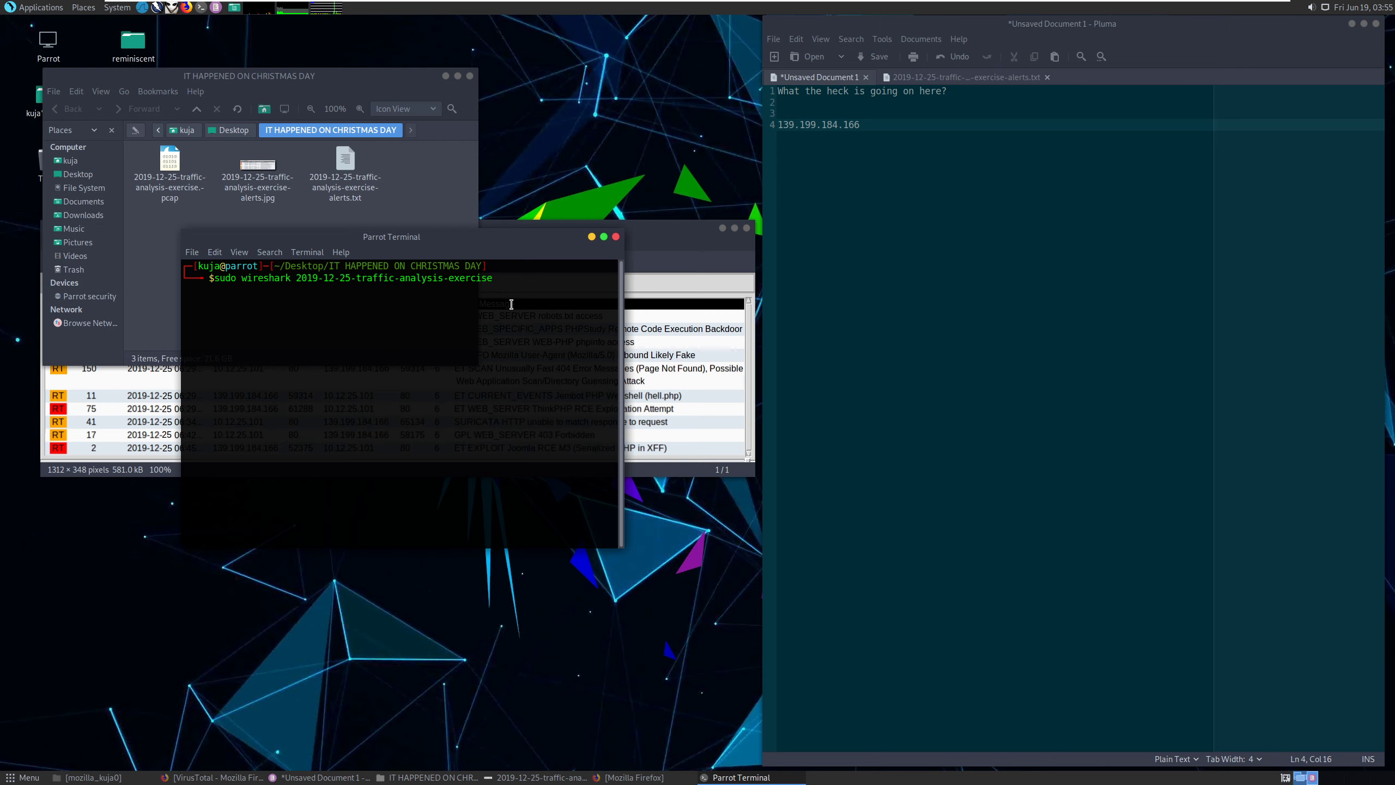
{"action": "type", "text": ".pcap"}
{"action": "key", "text": "Return"}
{"action": "key", "text": "Return"}
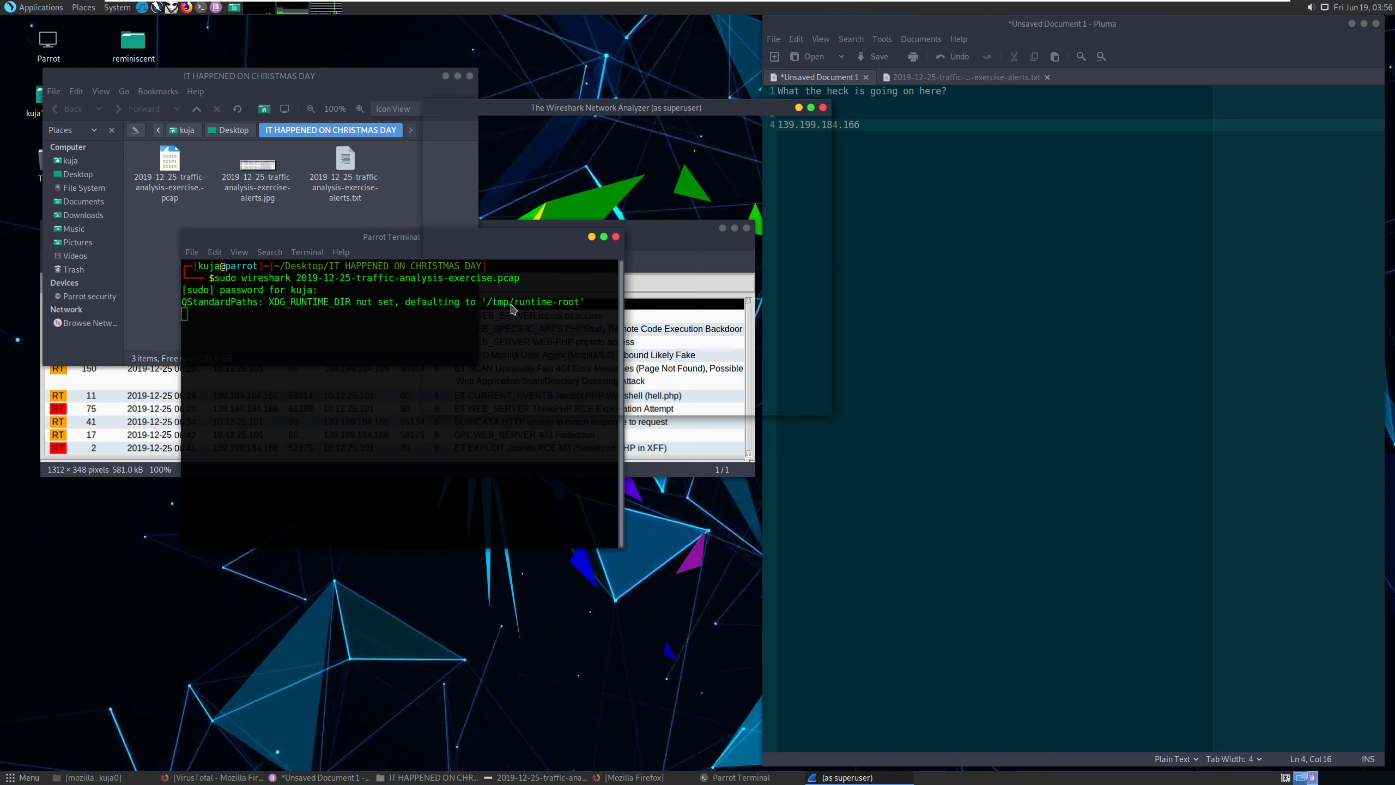
{"action": "left_click", "coordinate": [811, 107]}
{"action": "left_click_drag", "start_coordinate": [369, 321], "coordinate": [341, 445]}
{"action": "left_click_drag", "start_coordinate": [366, 564], "coordinate": [360, 643]}
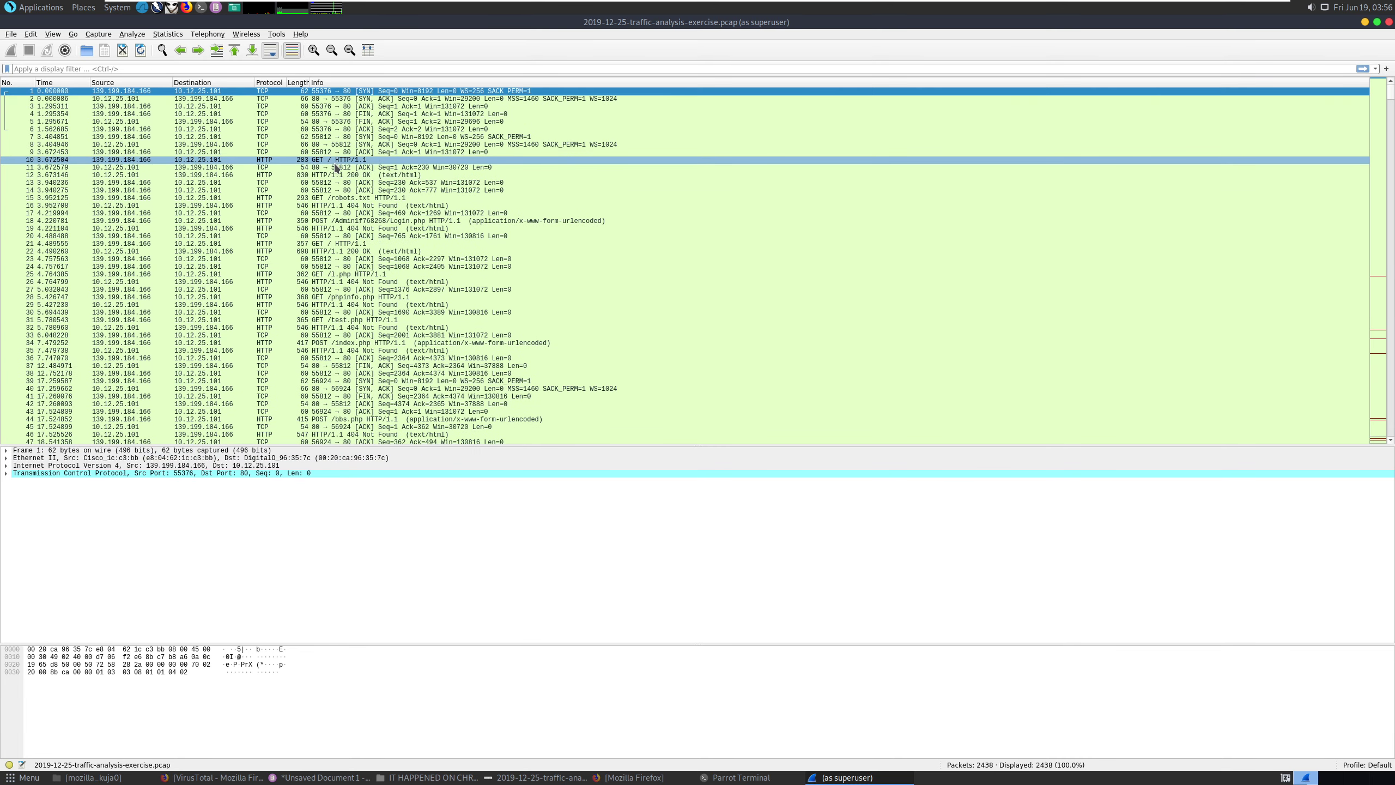
{"action": "left_click", "coordinate": [126, 69]}
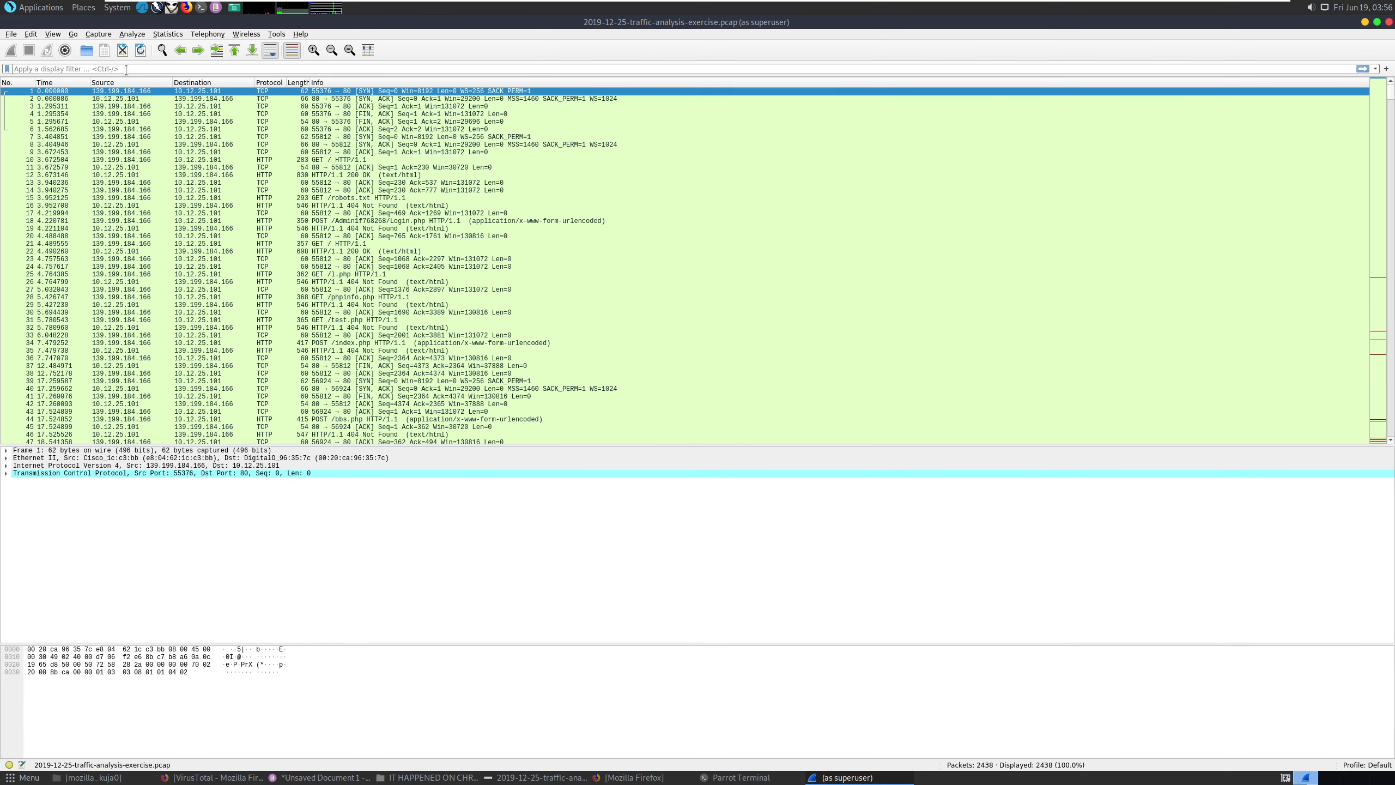
{"action": "type", "text": "ip.ad"}
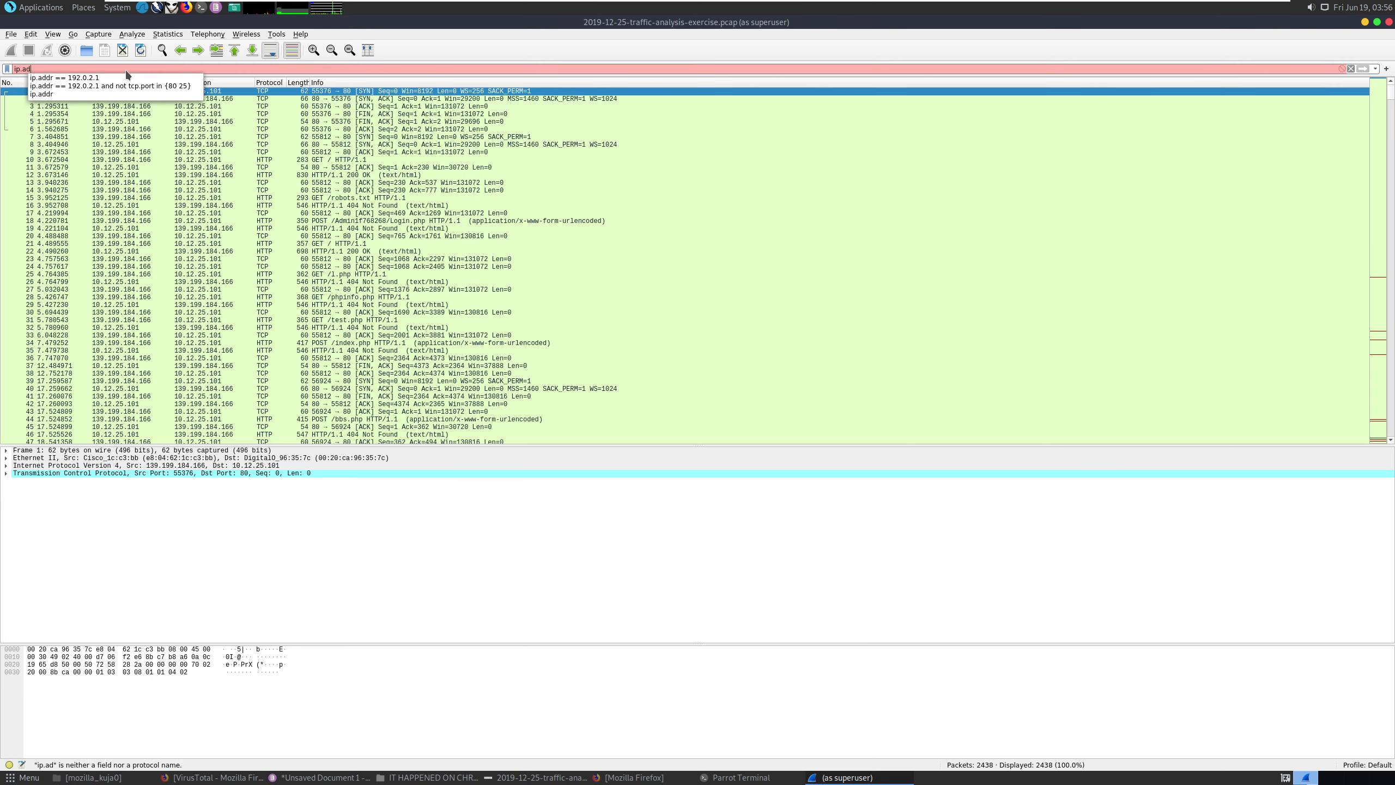
{"action": "type", "text": "dr =="}
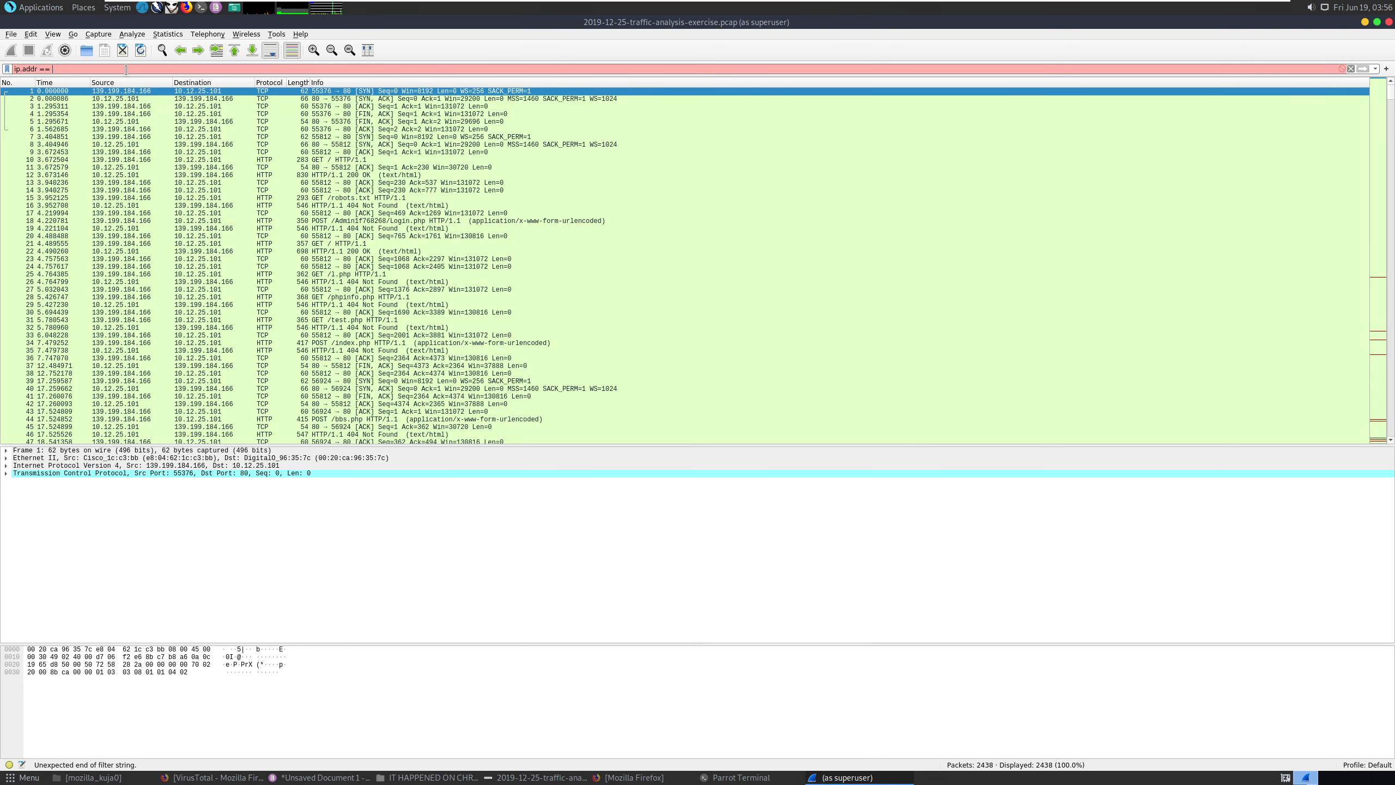
{"action": "type", "text": "139.199.184.166"}
{"action": "key", "text": "Return"}
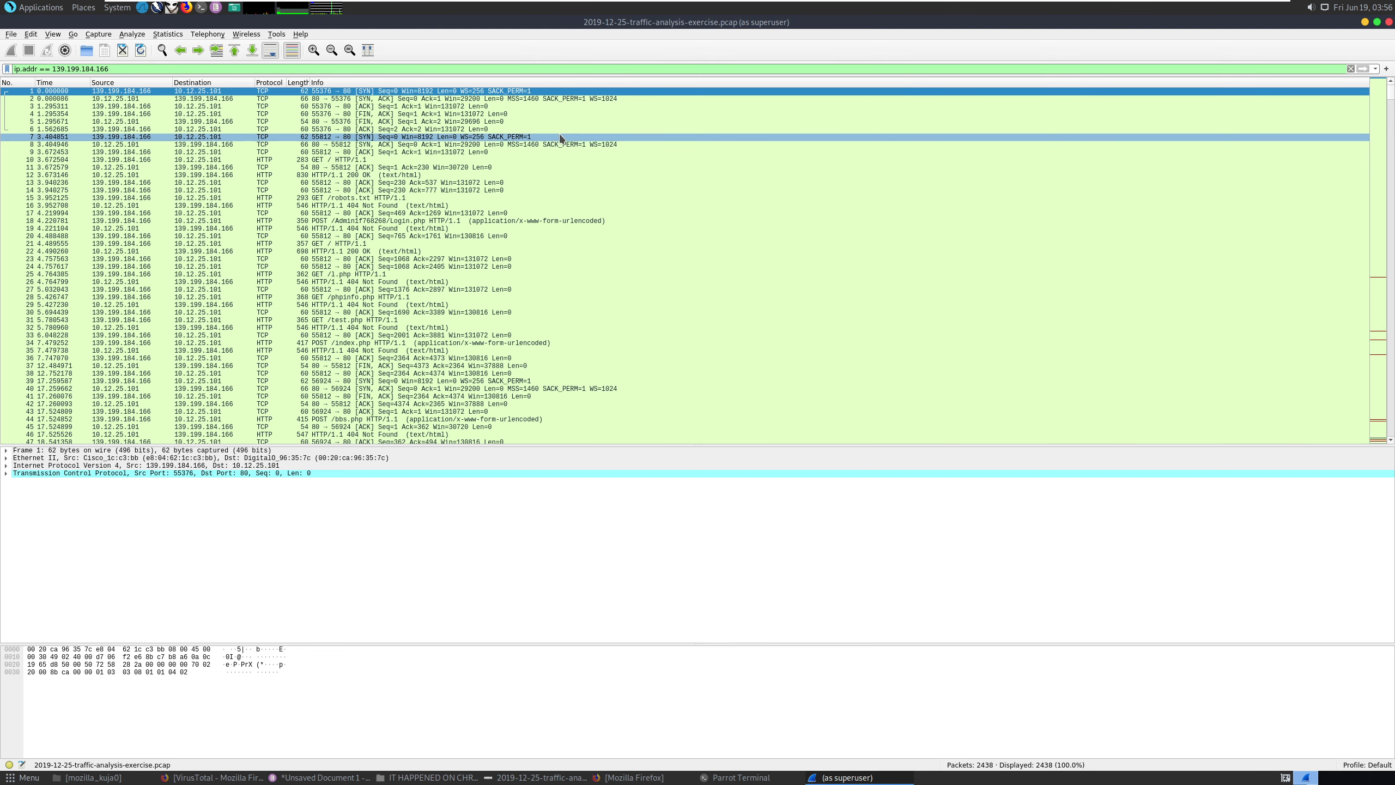
{"action": "right_click", "coordinate": [216, 94]}
{"action": "mouse_move", "coordinate": [266, 244]}
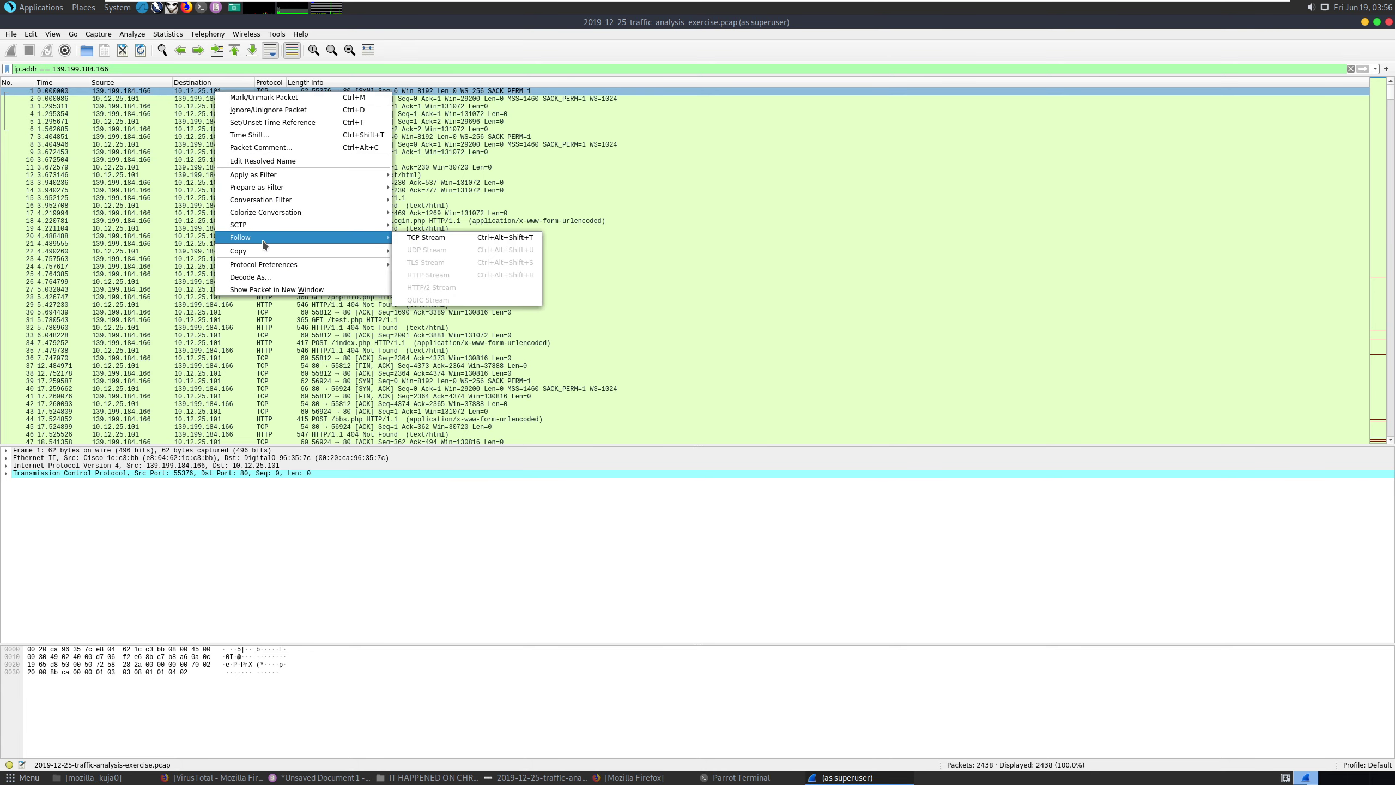
{"action": "left_click", "coordinate": [434, 240]}
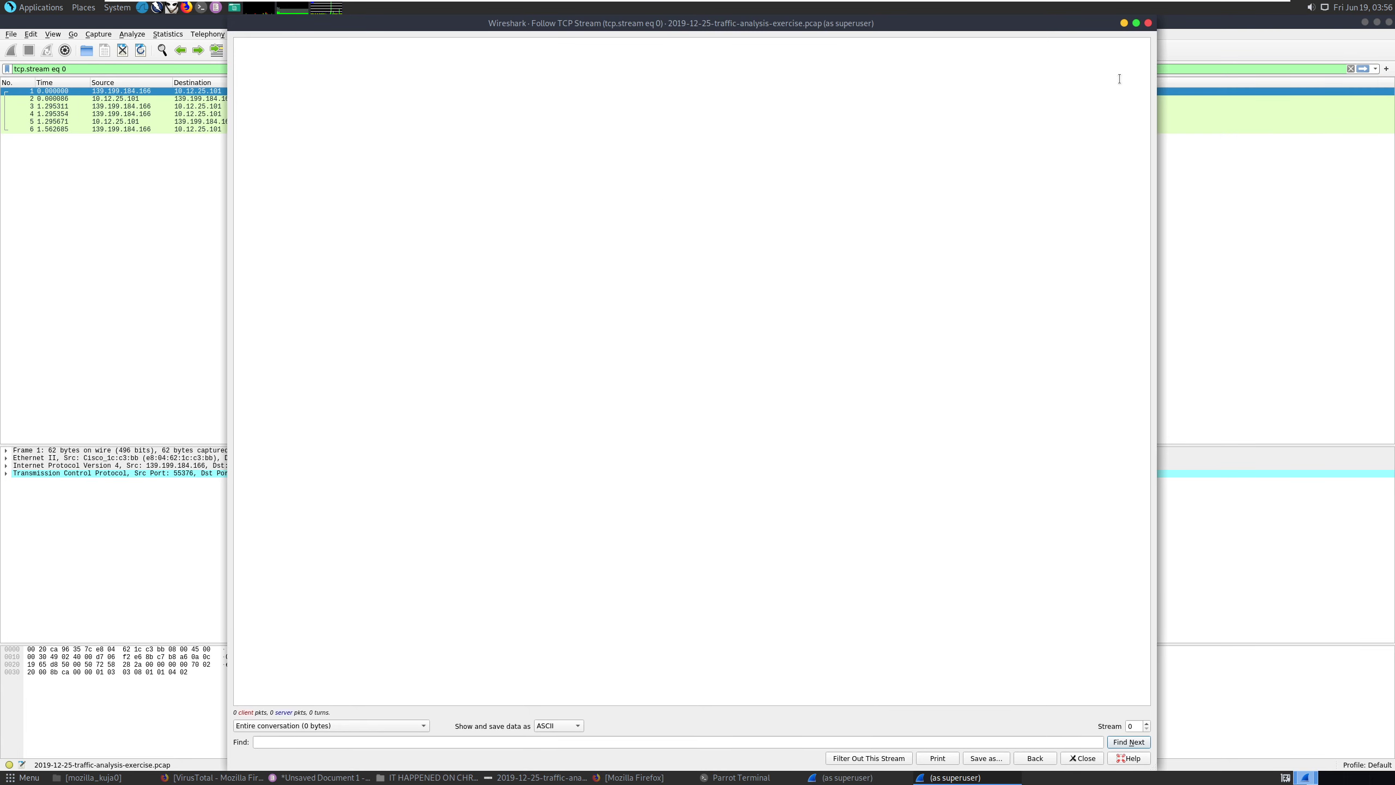
{"action": "left_click", "coordinate": [1147, 22]}
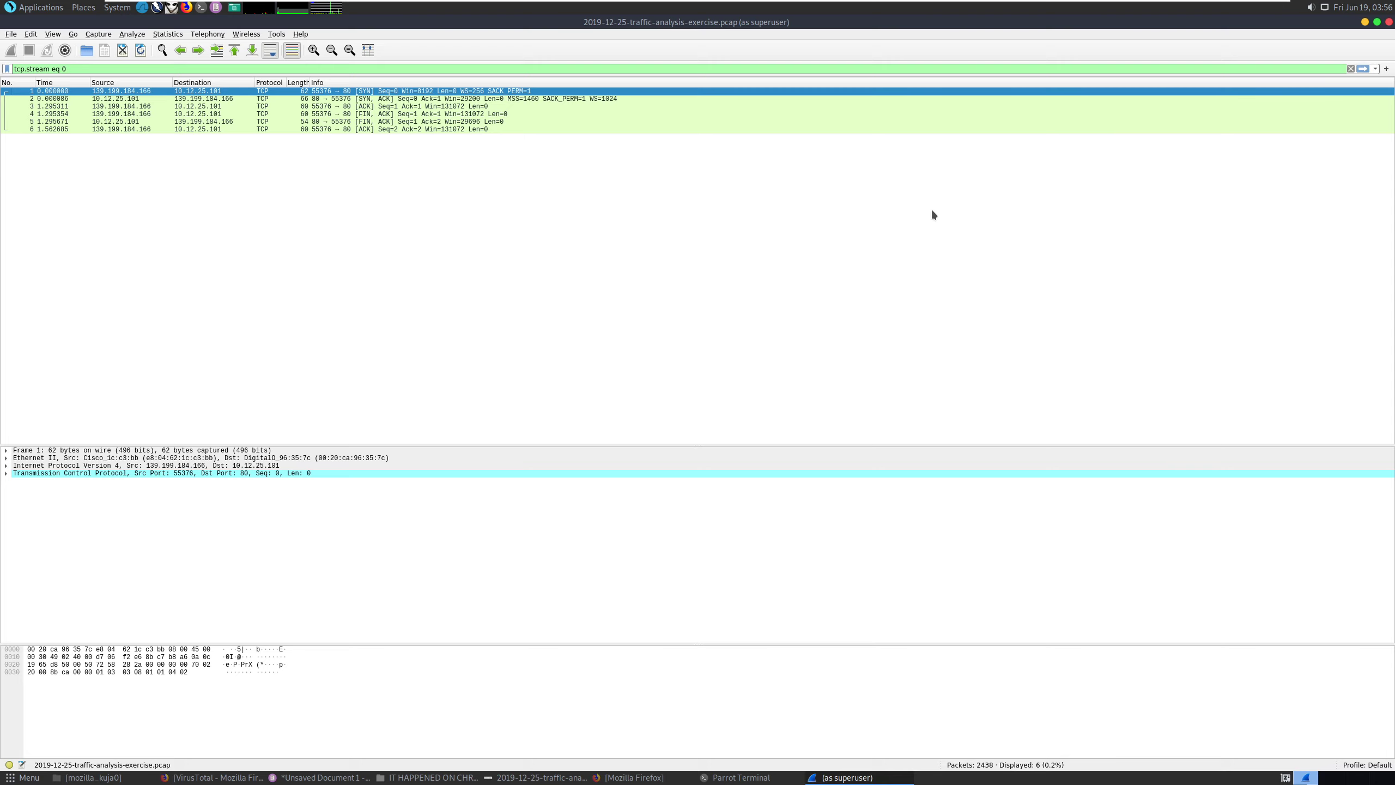
{"action": "left_click", "coordinate": [1376, 69]}
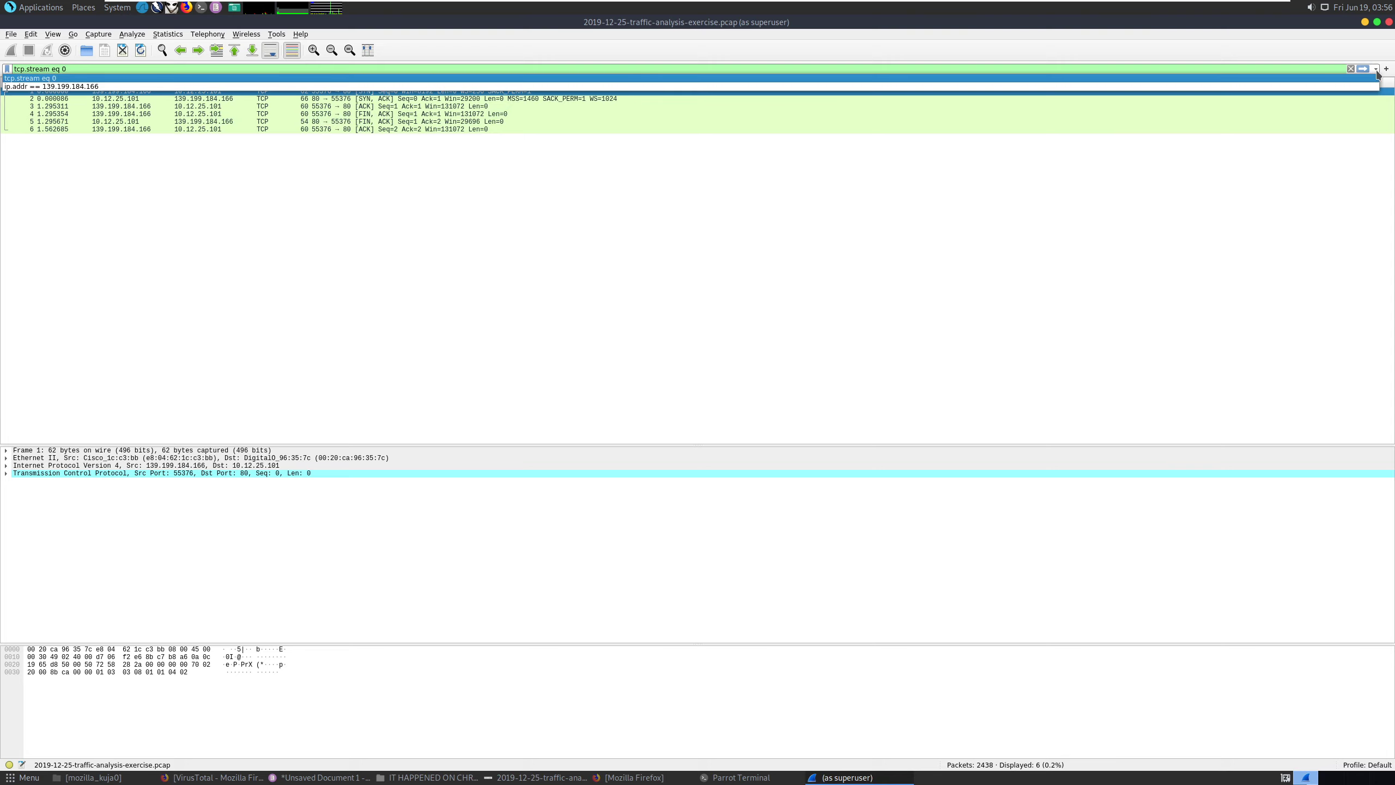
{"action": "left_click", "coordinate": [1363, 86]}
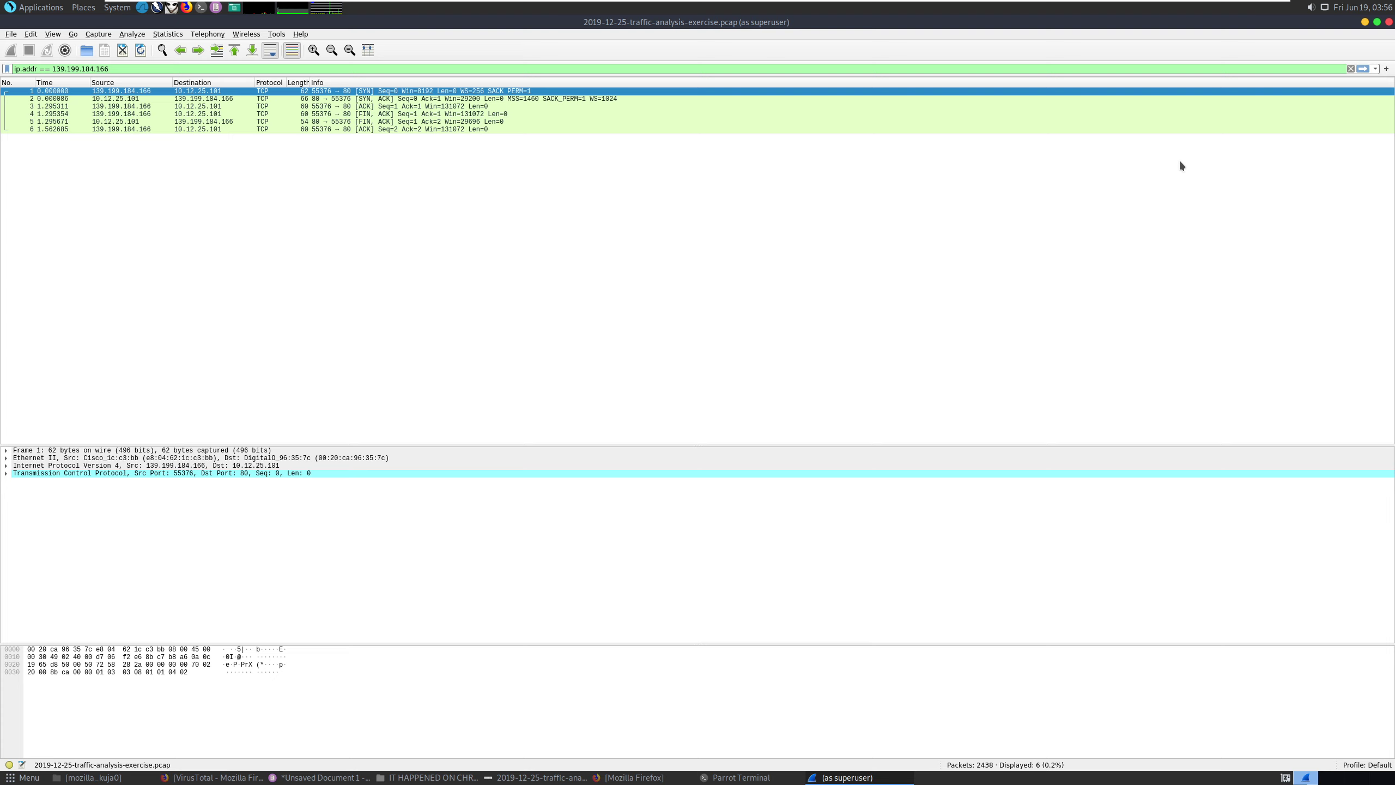
{"action": "key", "text": "Return"}
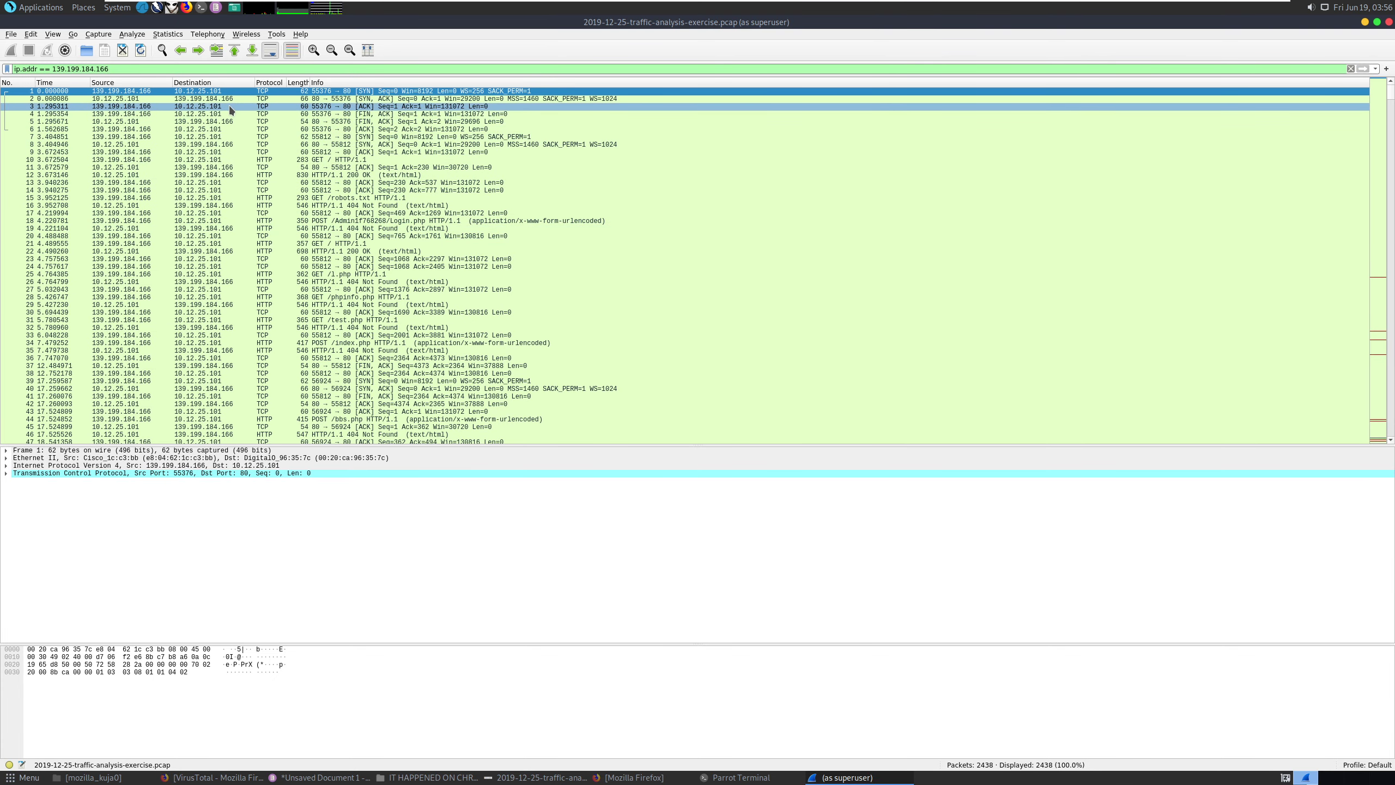
Follow the HTTP stream of packet 10, the GET / request, and scroll through it.
{"action": "left_click", "coordinate": [342, 160]}
{"action": "right_click", "coordinate": [342, 159]}
{"action": "mouse_move", "coordinate": [414, 310]}
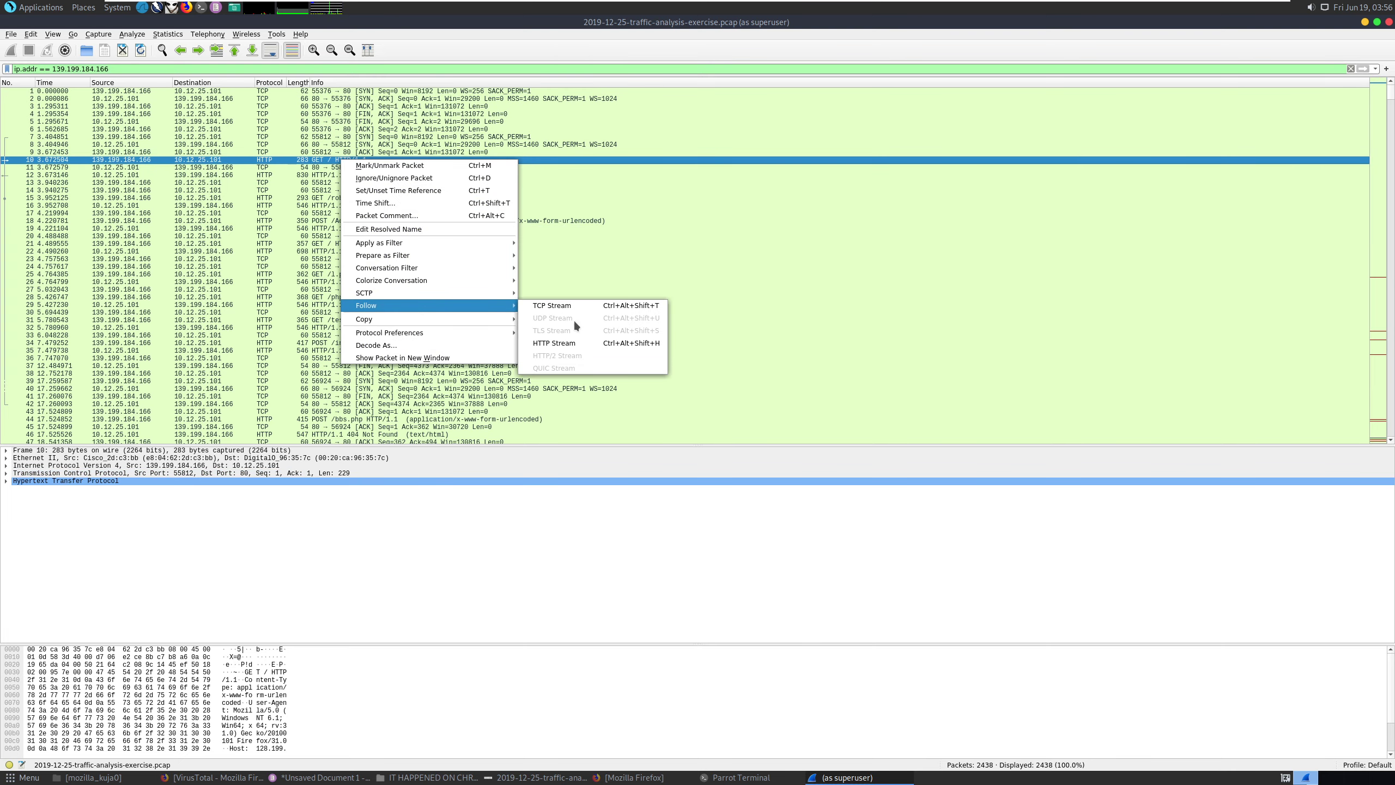
{"action": "left_click", "coordinate": [573, 343]}
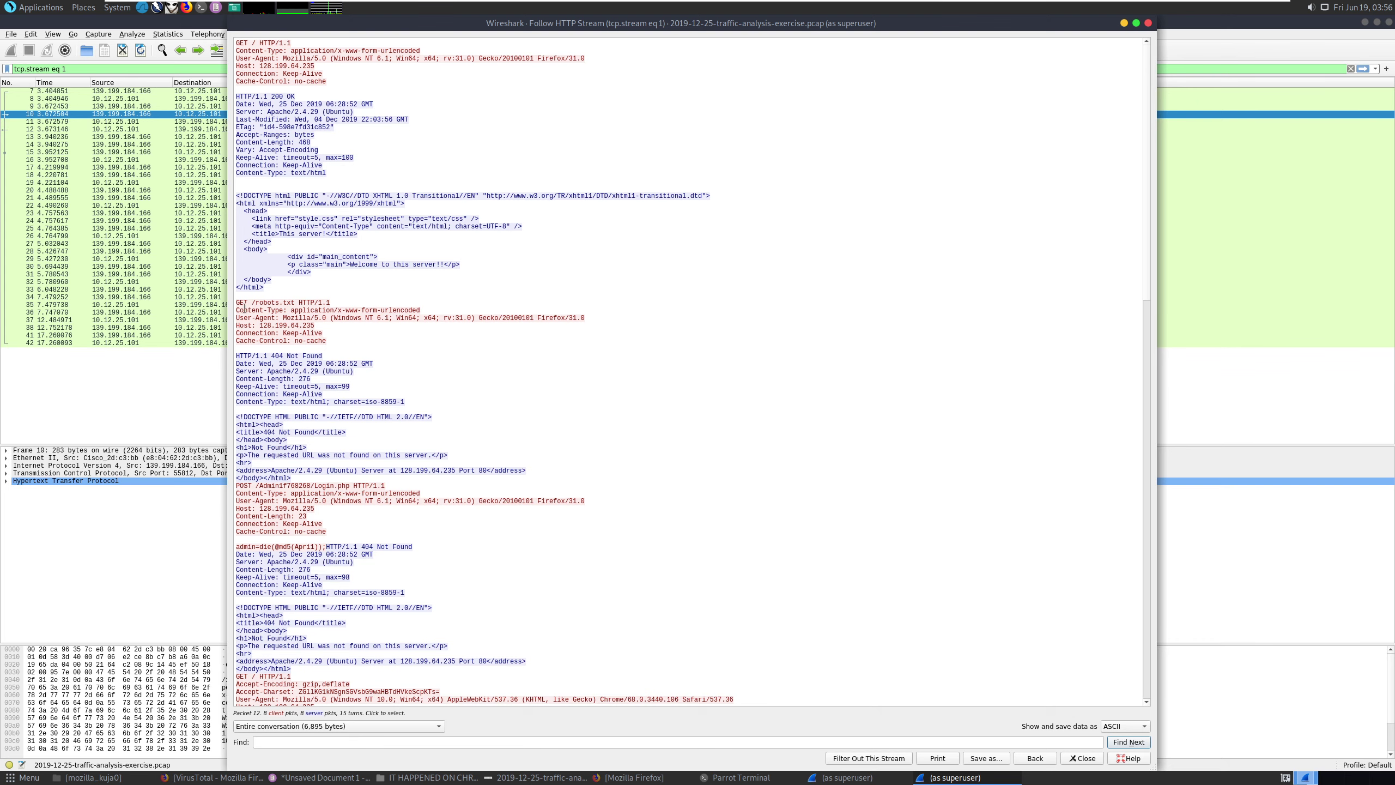
{"action": "left_click_drag", "start_coordinate": [236, 302], "coordinate": [303, 303]}
{"action": "scroll", "coordinate": [343, 299], "scroll_direction": "down", "scroll_amount": 1}
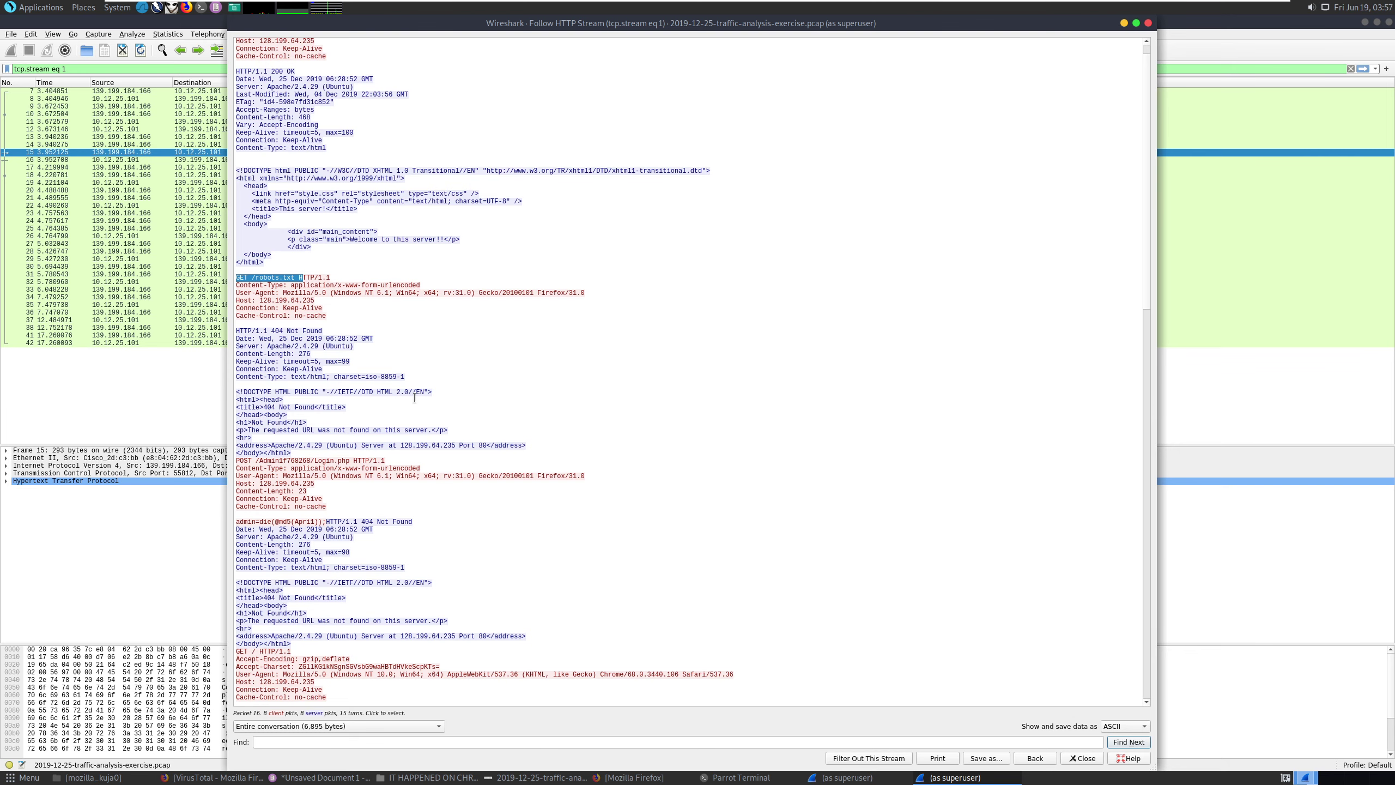
{"action": "scroll", "coordinate": [414, 397], "scroll_direction": "down", "scroll_amount": 1}
{"action": "scroll", "coordinate": [414, 397], "scroll_direction": "down", "scroll_amount": 4}
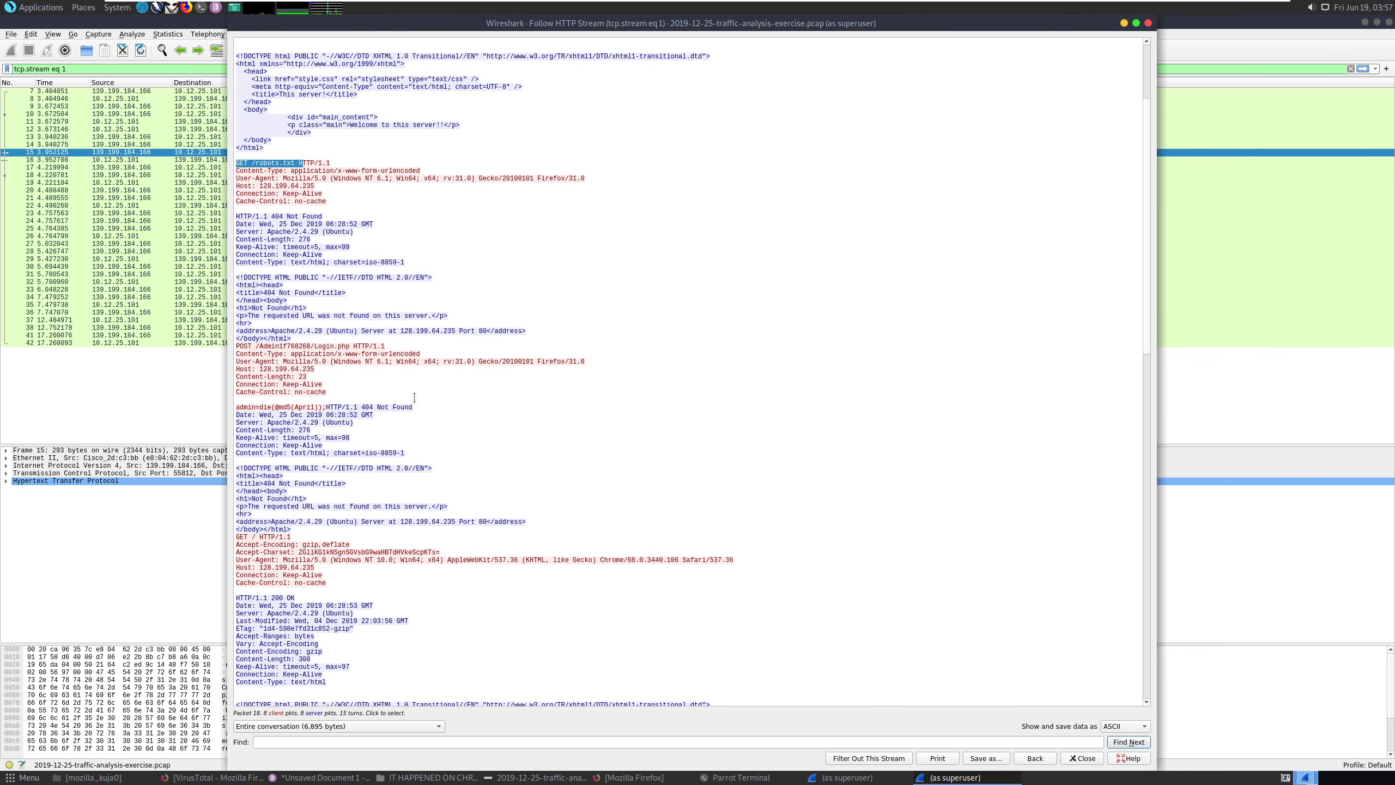
Copy the POST Login.php request line into the Pluma notes.
{"action": "left_click_drag", "start_coordinate": [346, 346], "coordinate": [257, 350]}
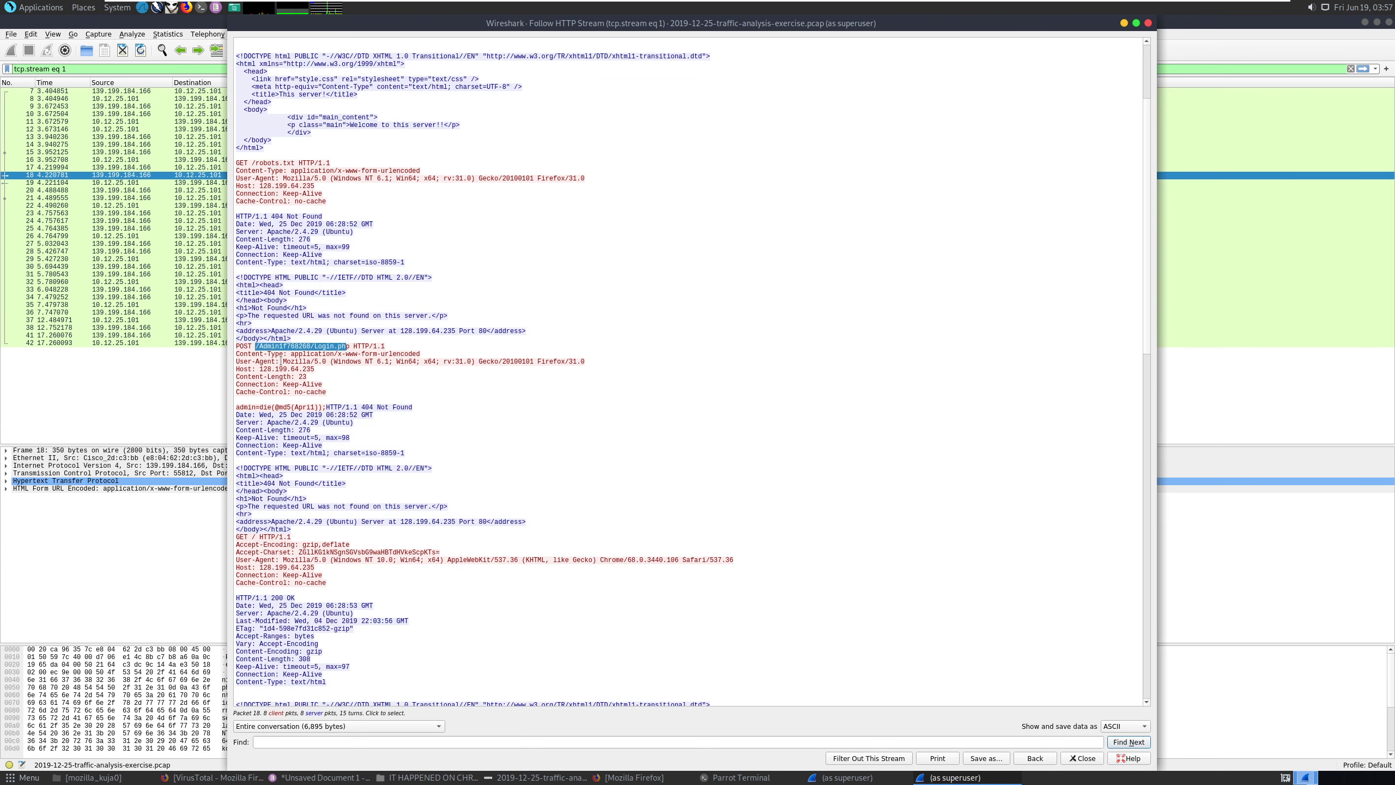
{"action": "left_click", "coordinate": [262, 353]}
{"action": "left_click_drag", "start_coordinate": [246, 347], "coordinate": [405, 344]}
{"action": "triple_click", "coordinate": [352, 345]}
{"action": "key", "text": "ctrl+c"}
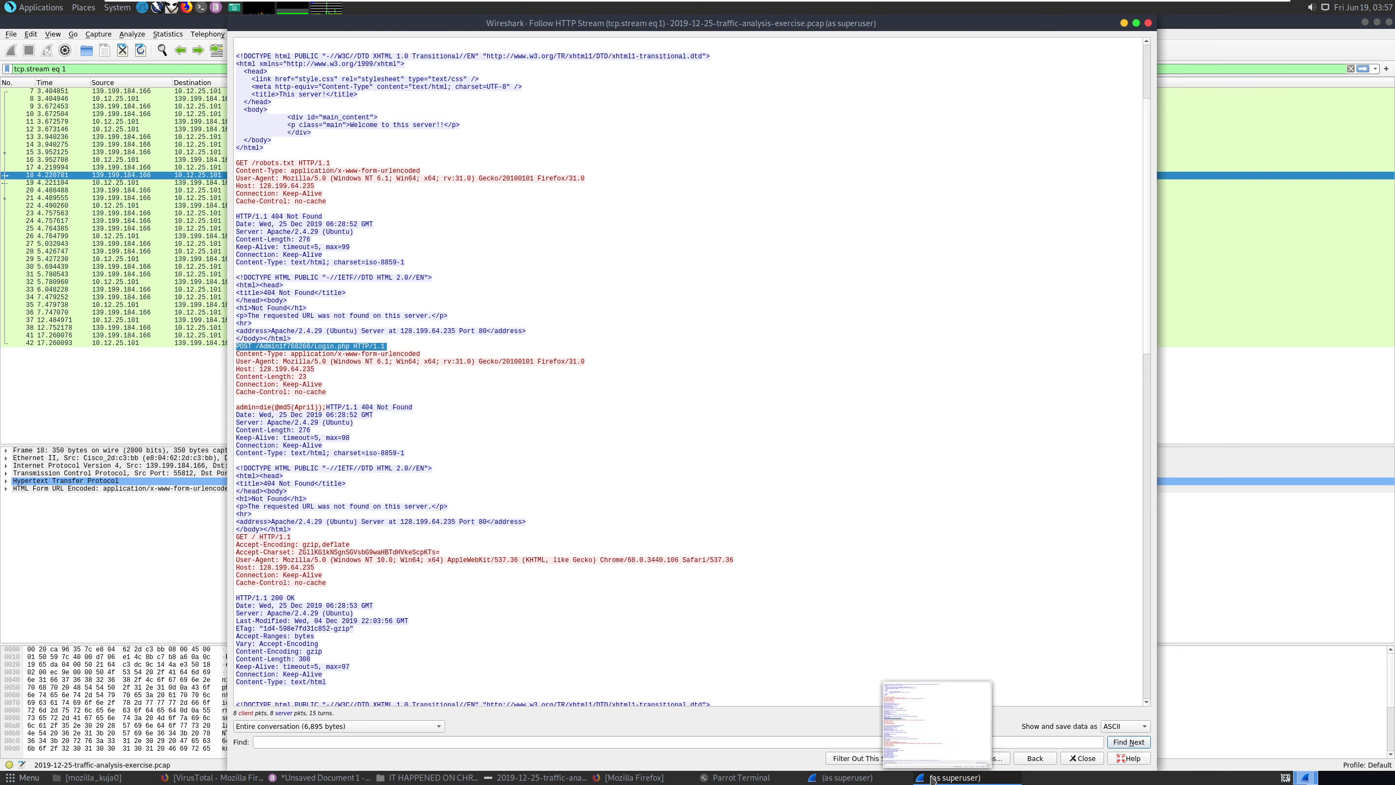
{"action": "mouse_move", "coordinate": [510, 779]}
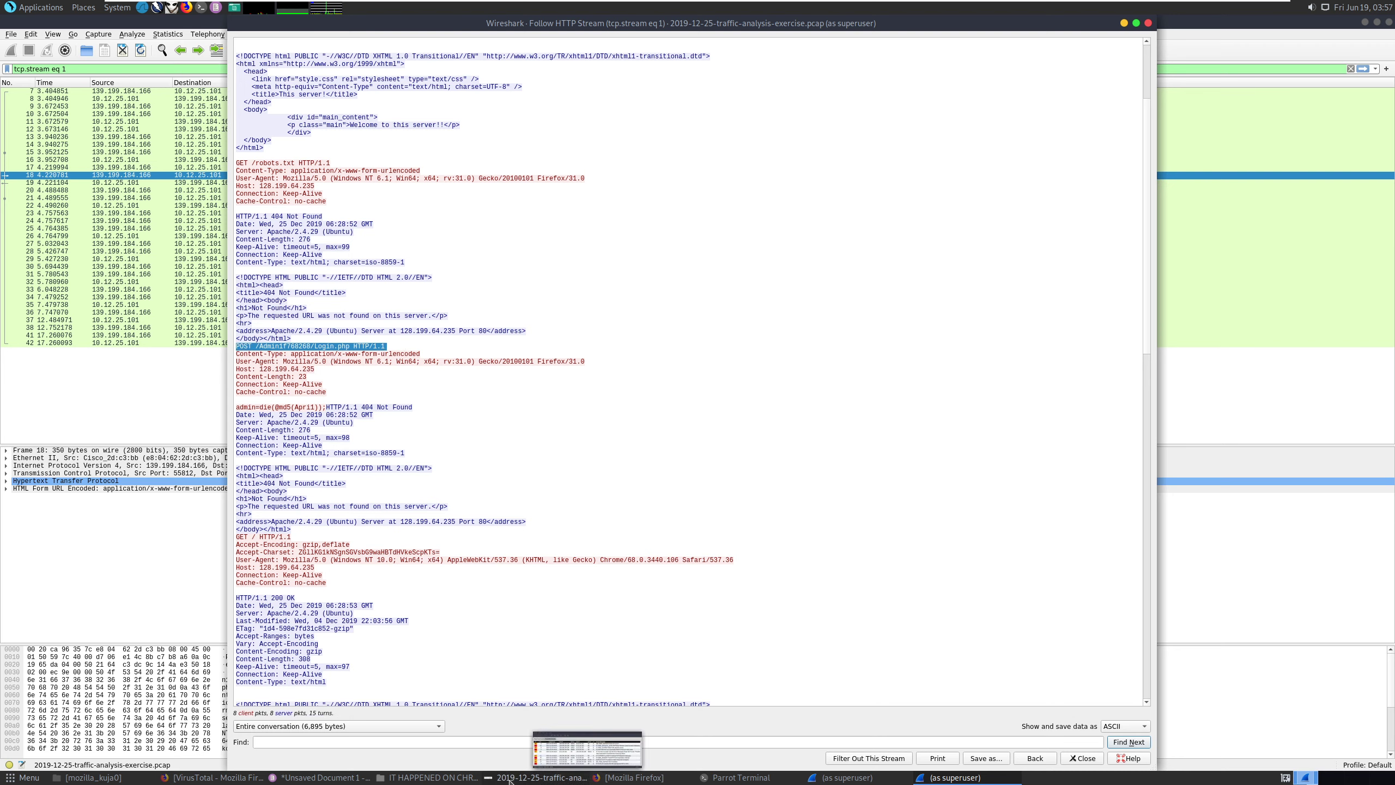
{"action": "left_click", "coordinate": [321, 777]}
{"action": "key", "text": "Return"}
{"action": "key", "text": "Return"}
{"action": "key", "text": "ctrl+v"}
{"action": "key", "text": "Return"}
{"action": "key", "text": "Return"}
{"action": "key", "text": "Return"}
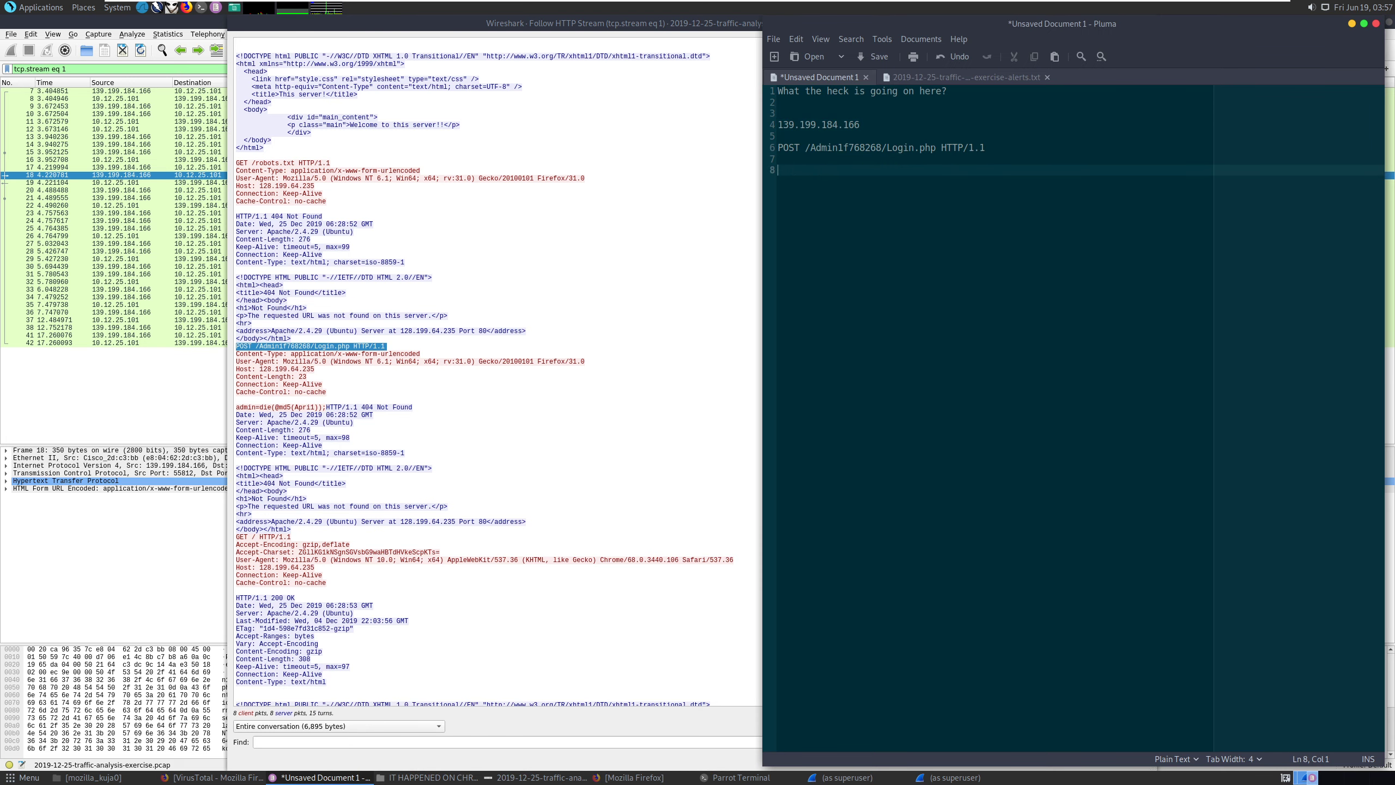
{"action": "left_click", "coordinate": [366, 426]}
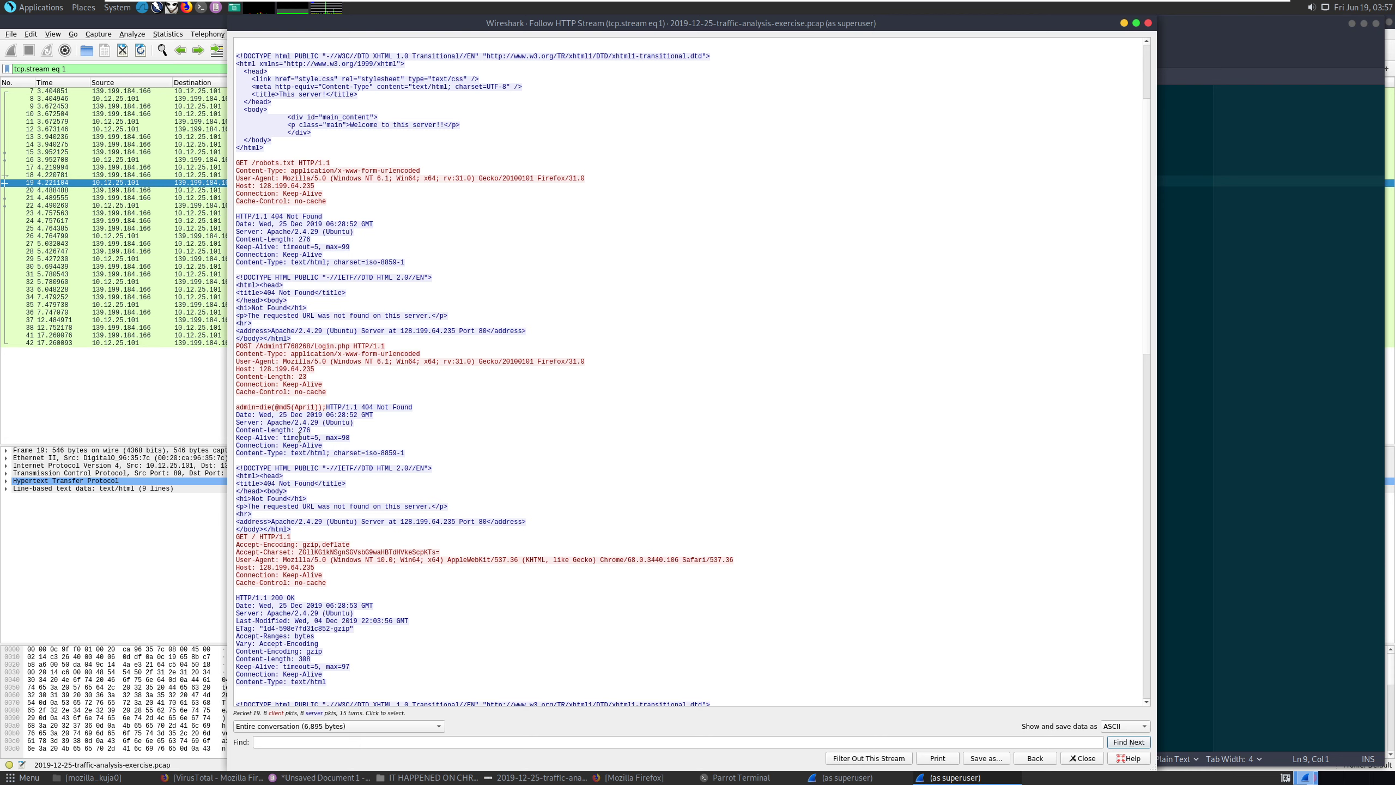
{"action": "left_click_drag", "start_coordinate": [237, 409], "coordinate": [294, 408]}
{"action": "key", "text": "ctrl+c"}
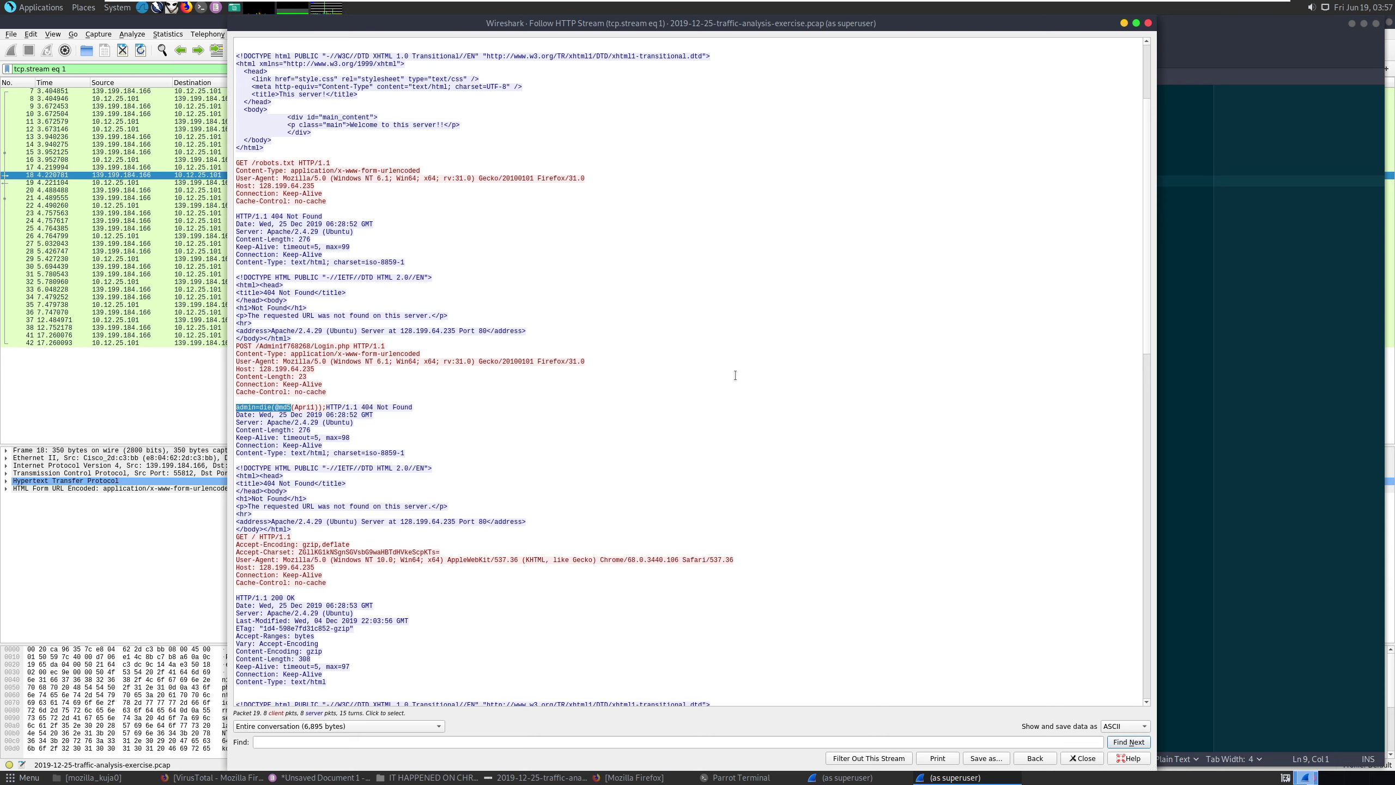
{"action": "left_click", "coordinate": [1187, 208]}
{"action": "key", "text": "ctrl+v"}
Scroll through the remaining 404 probes, highlighting die in the vBulletin widgetConfig payload.
{"action": "left_click", "coordinate": [535, 395]}
{"action": "scroll", "coordinate": [527, 429], "scroll_direction": "down", "scroll_amount": 1}
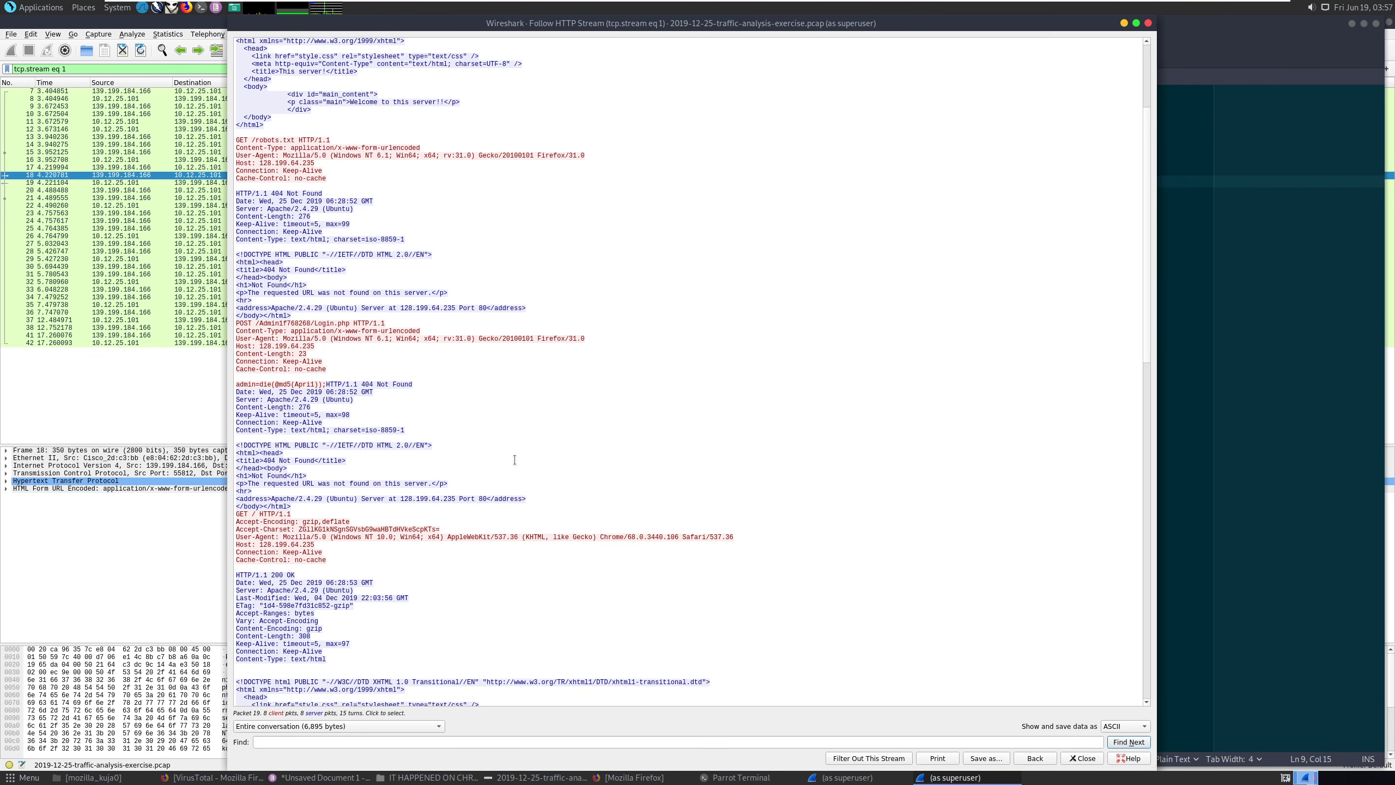
{"action": "scroll", "coordinate": [514, 460], "scroll_direction": "down", "scroll_amount": 5}
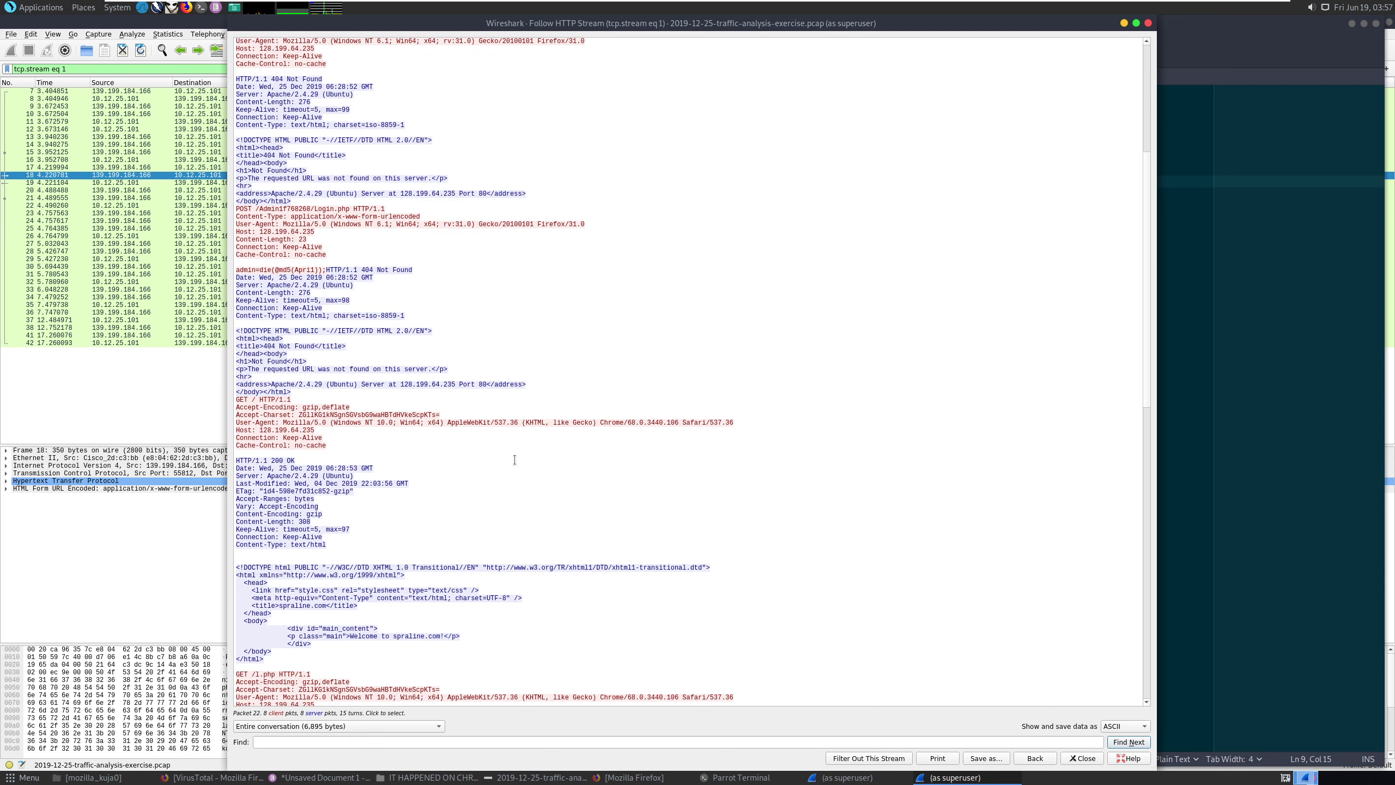
{"action": "scroll", "coordinate": [514, 460], "scroll_direction": "down", "scroll_amount": 3}
{"action": "scroll", "coordinate": [515, 459], "scroll_direction": "down", "scroll_amount": 9}
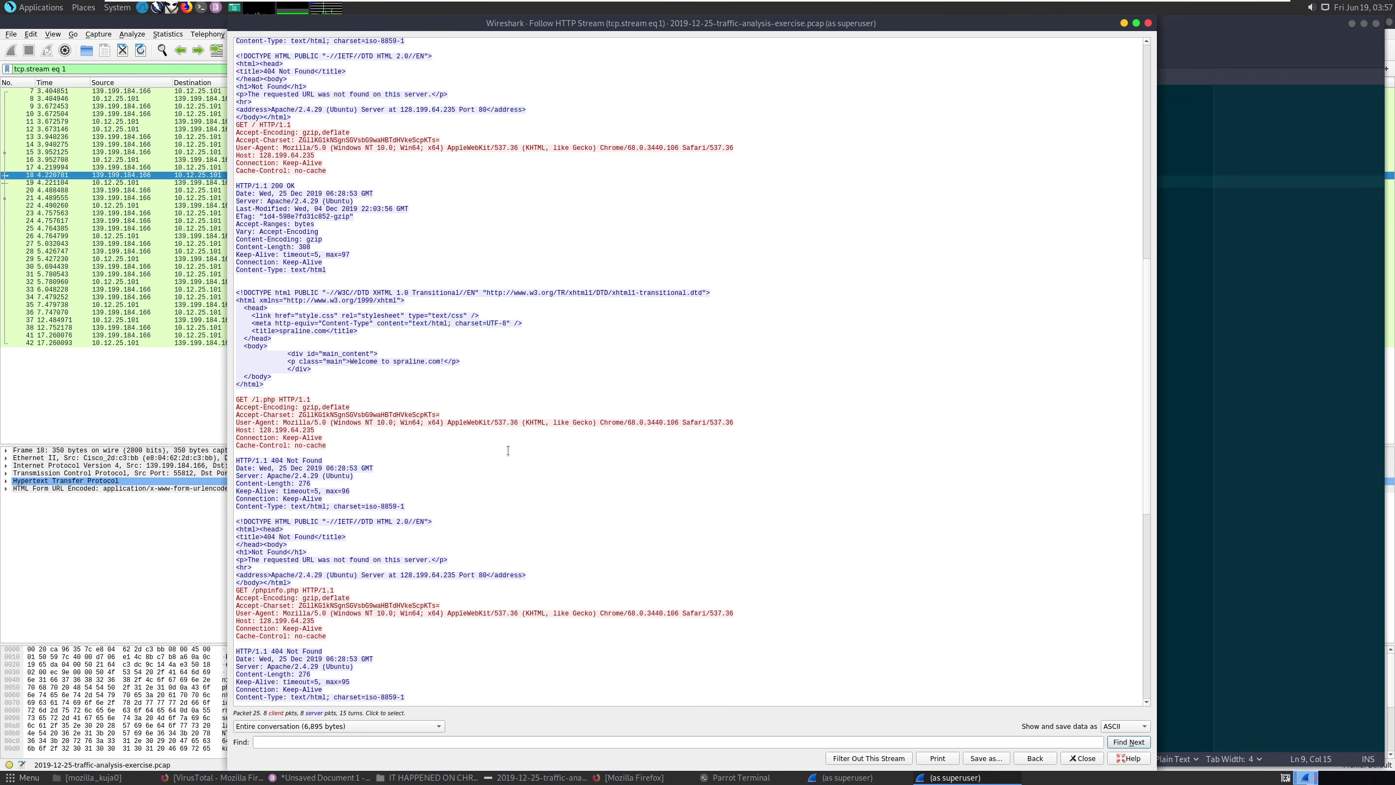
{"action": "scroll", "coordinate": [508, 450], "scroll_direction": "down", "scroll_amount": 3}
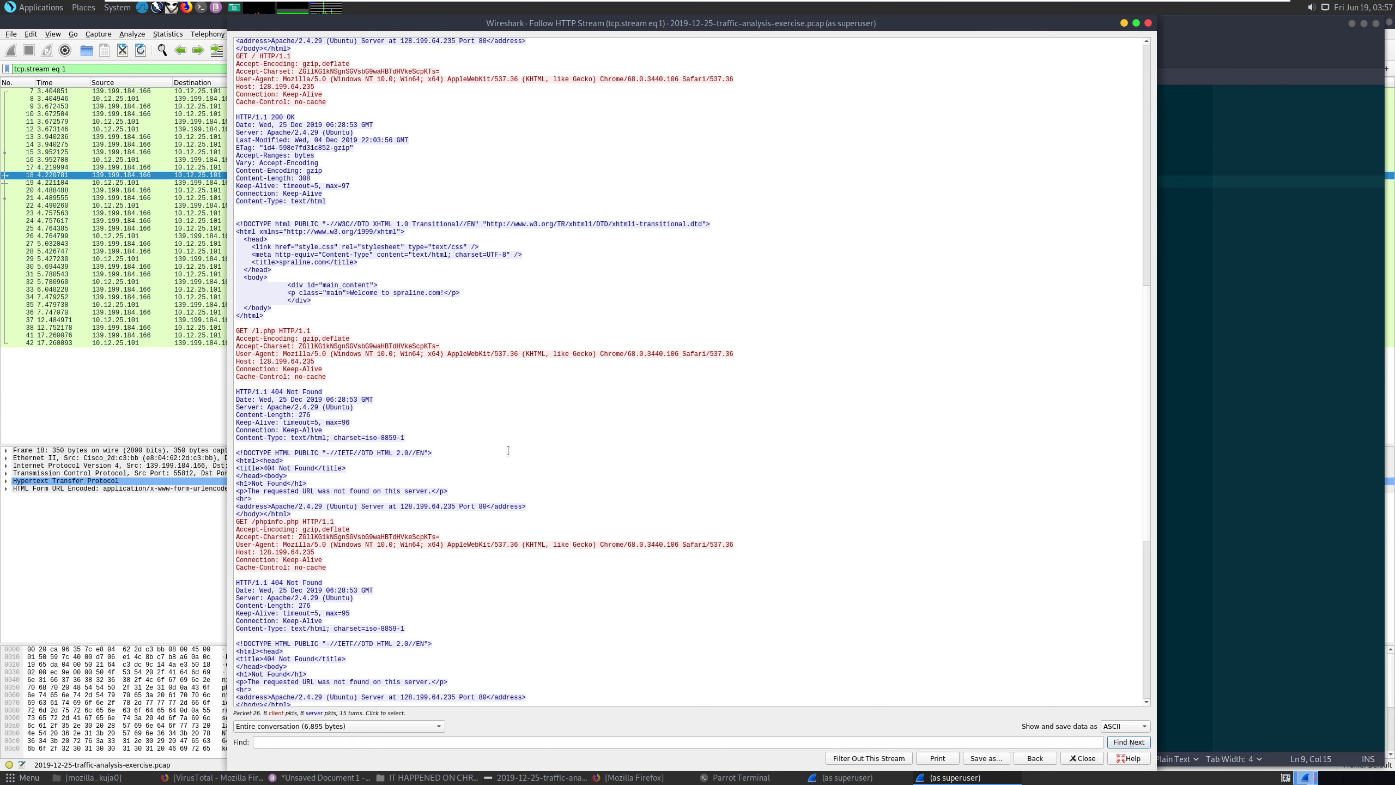
{"action": "scroll", "coordinate": [508, 450], "scroll_direction": "down", "scroll_amount": 5}
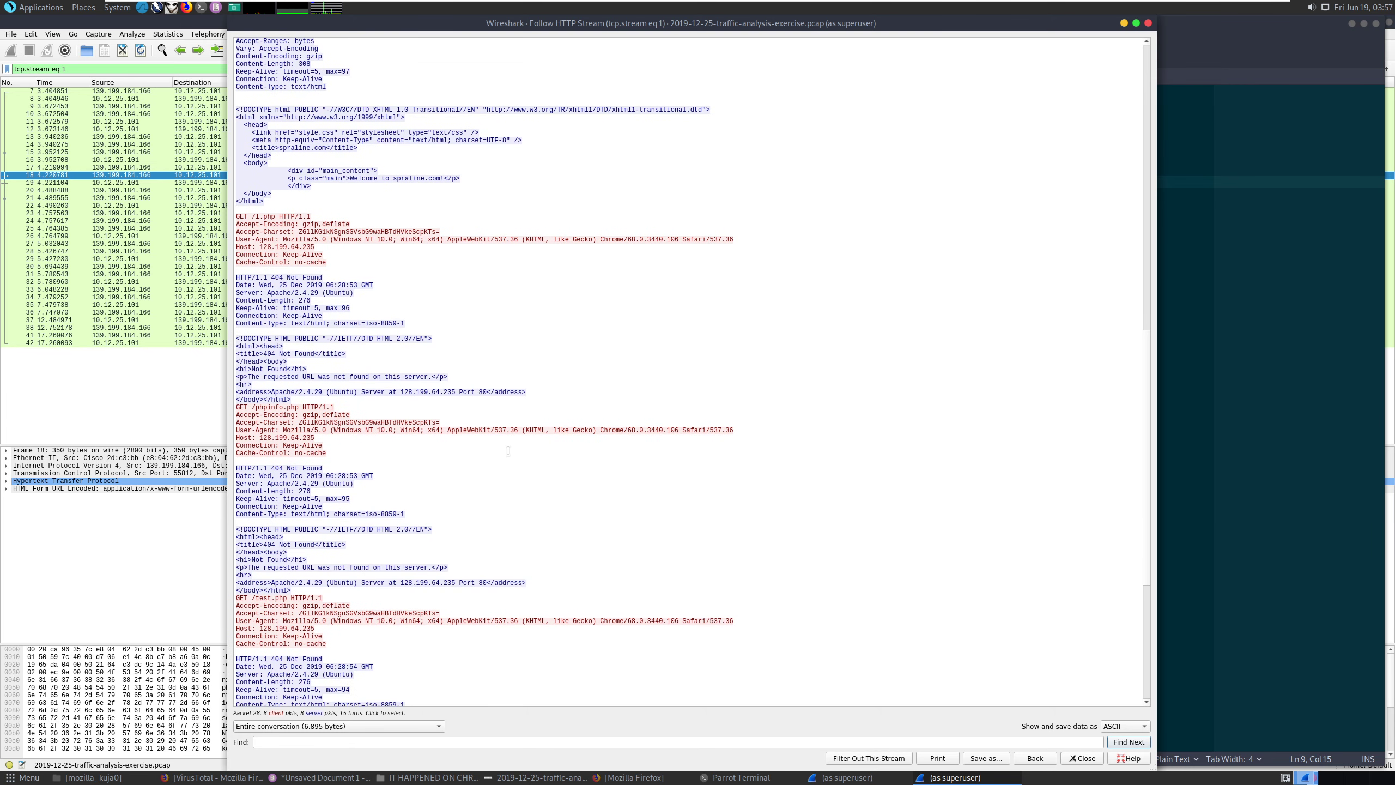
{"action": "scroll", "coordinate": [507, 452], "scroll_direction": "down", "scroll_amount": 4}
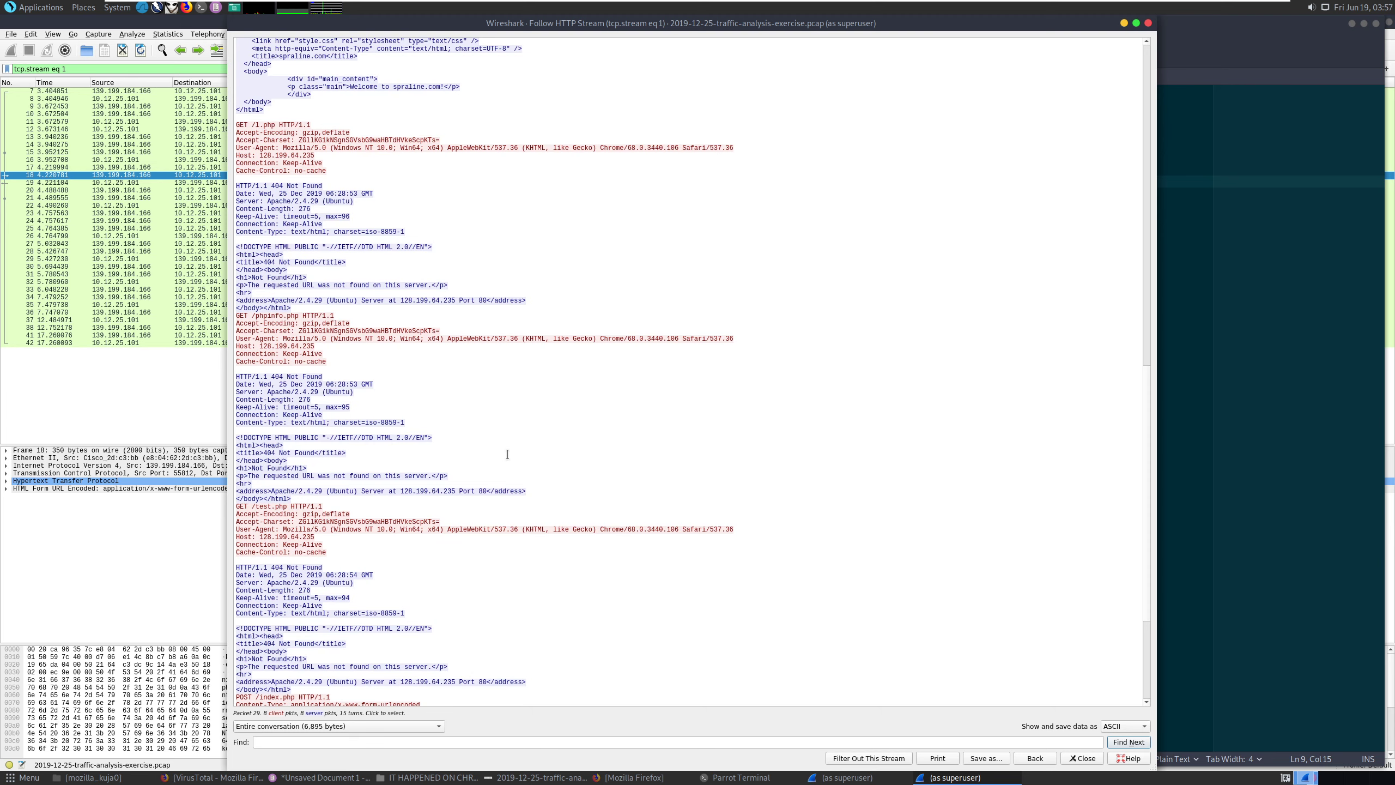
{"action": "scroll", "coordinate": [508, 454], "scroll_direction": "down", "scroll_amount": 5}
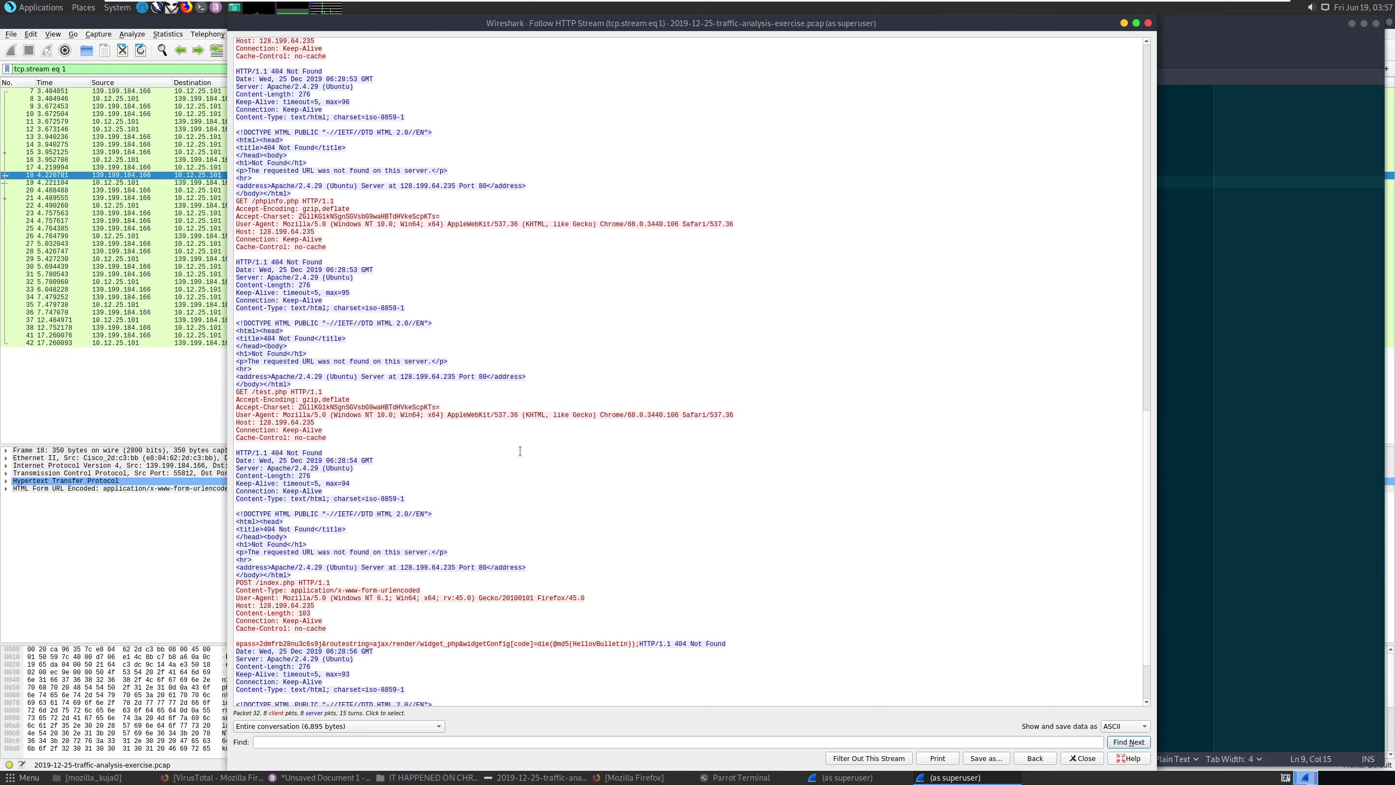
{"action": "scroll", "coordinate": [519, 451], "scroll_direction": "down", "scroll_amount": 3}
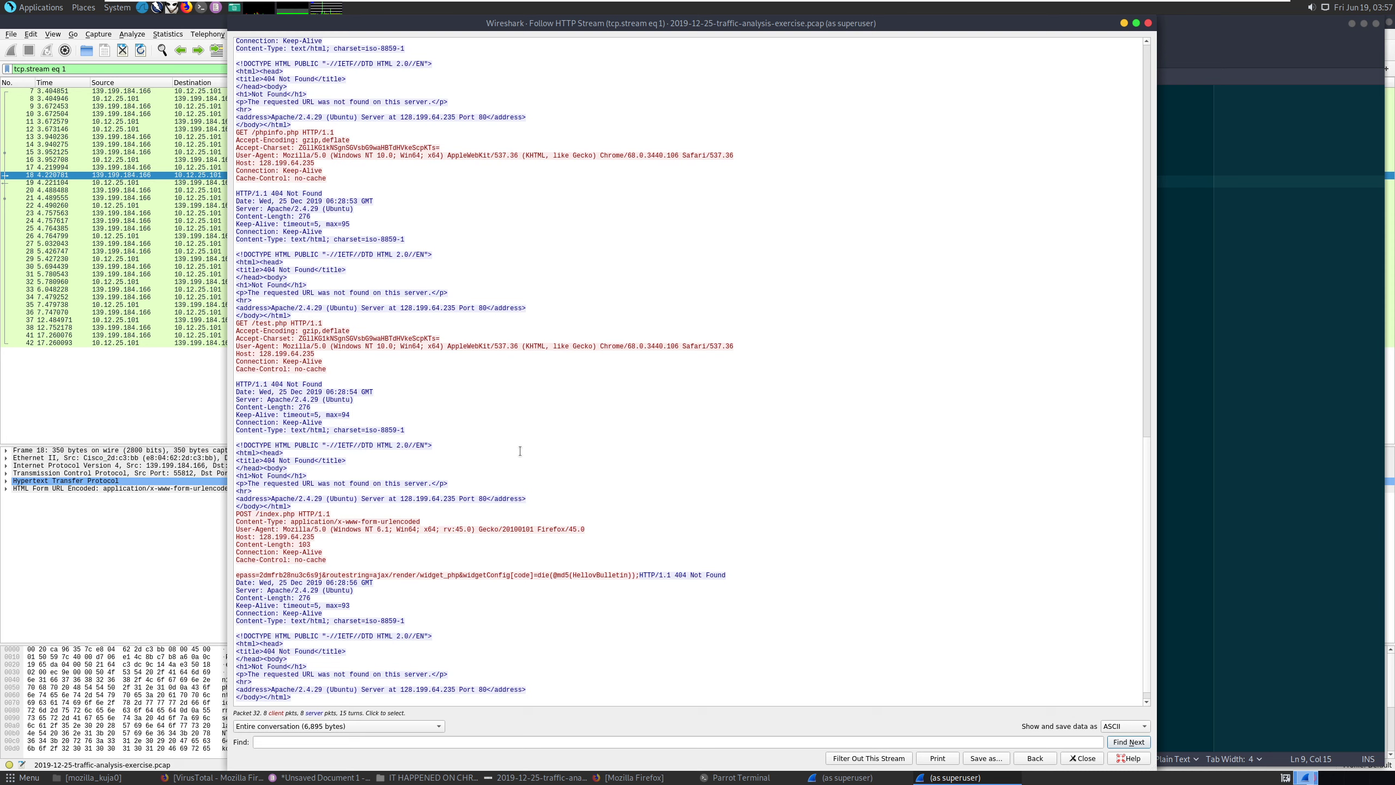
{"action": "left_click_drag", "start_coordinate": [548, 573], "coordinate": [536, 577]}
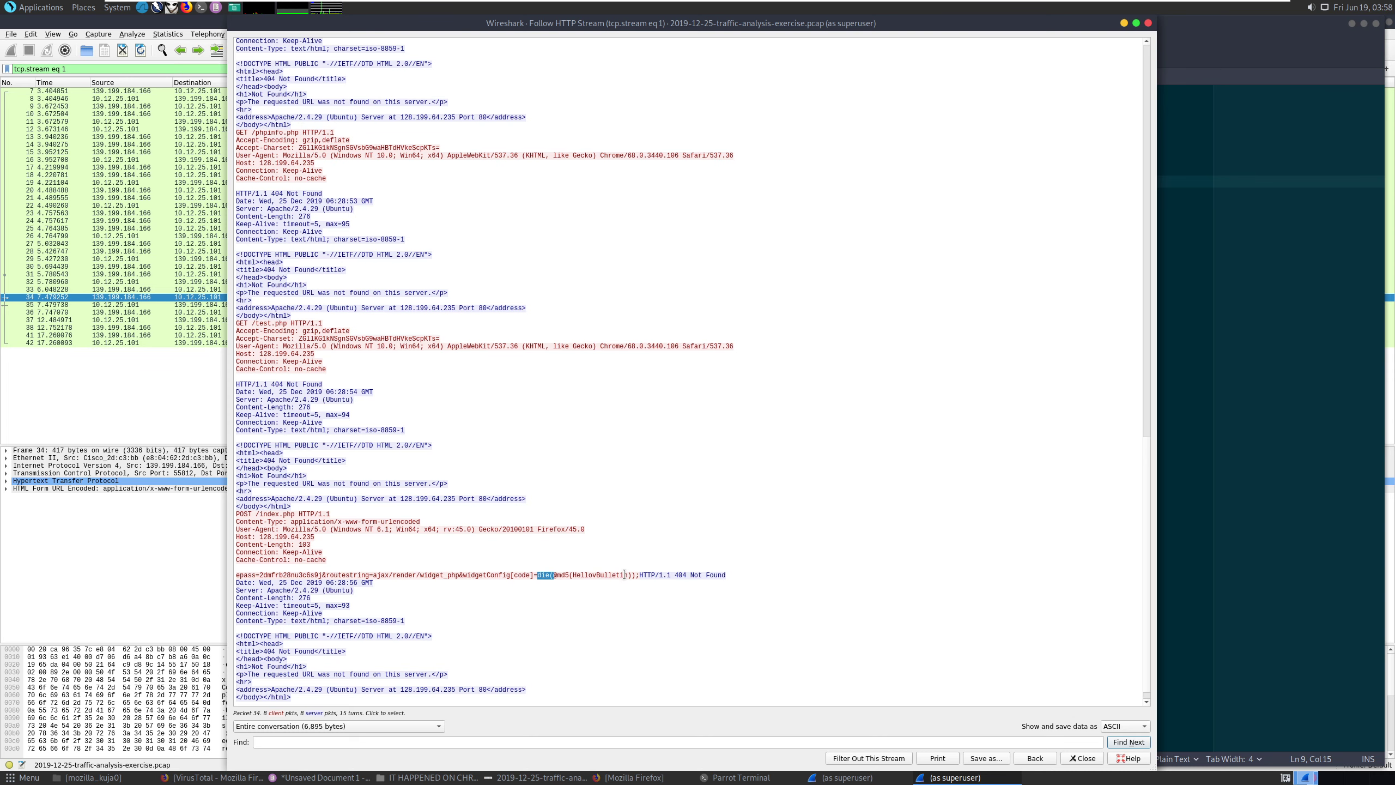
{"action": "scroll", "coordinate": [624, 574], "scroll_direction": "down", "scroll_amount": 1}
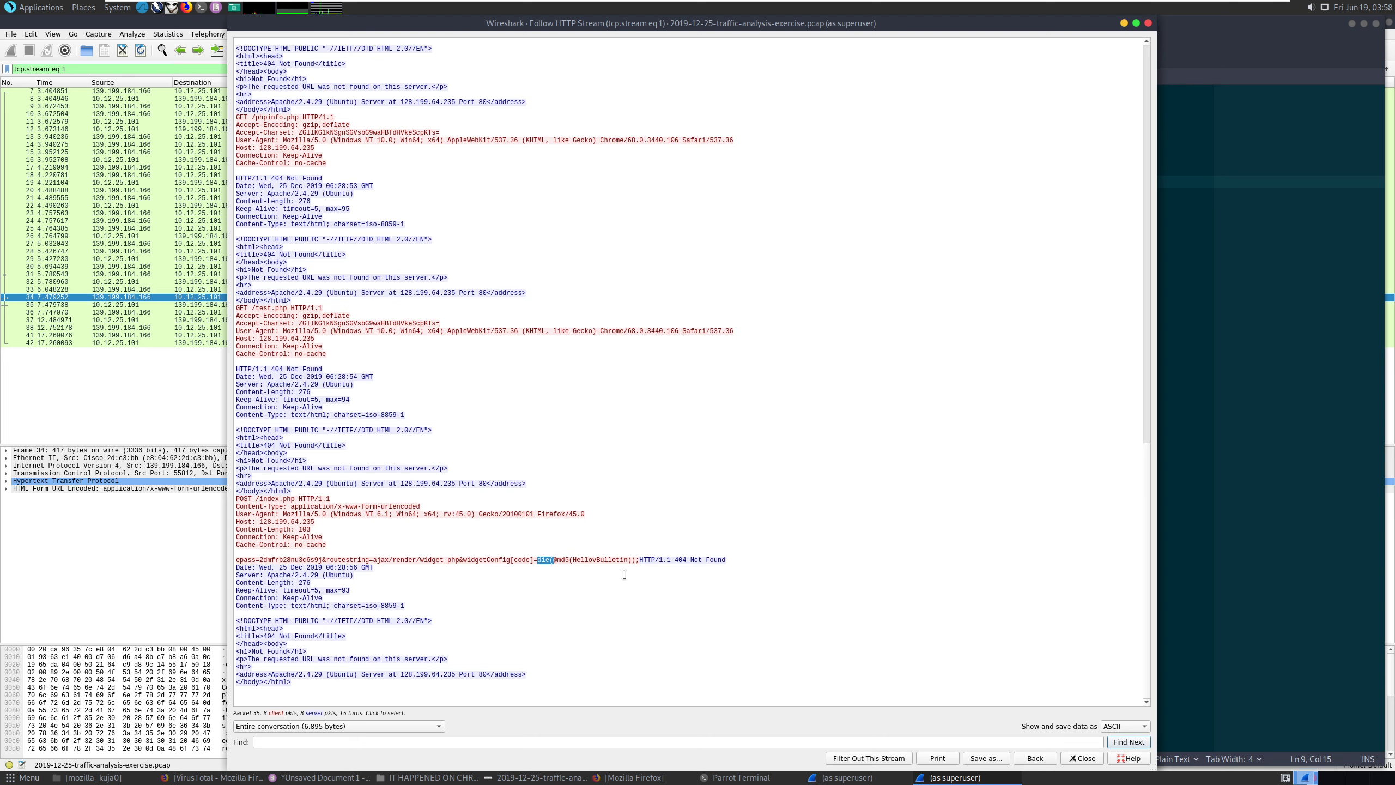
Reapply the ip.addr == 139.199.184.166 filter and bring the alerts screenshot forward.
{"action": "left_click", "coordinate": [200, 413]}
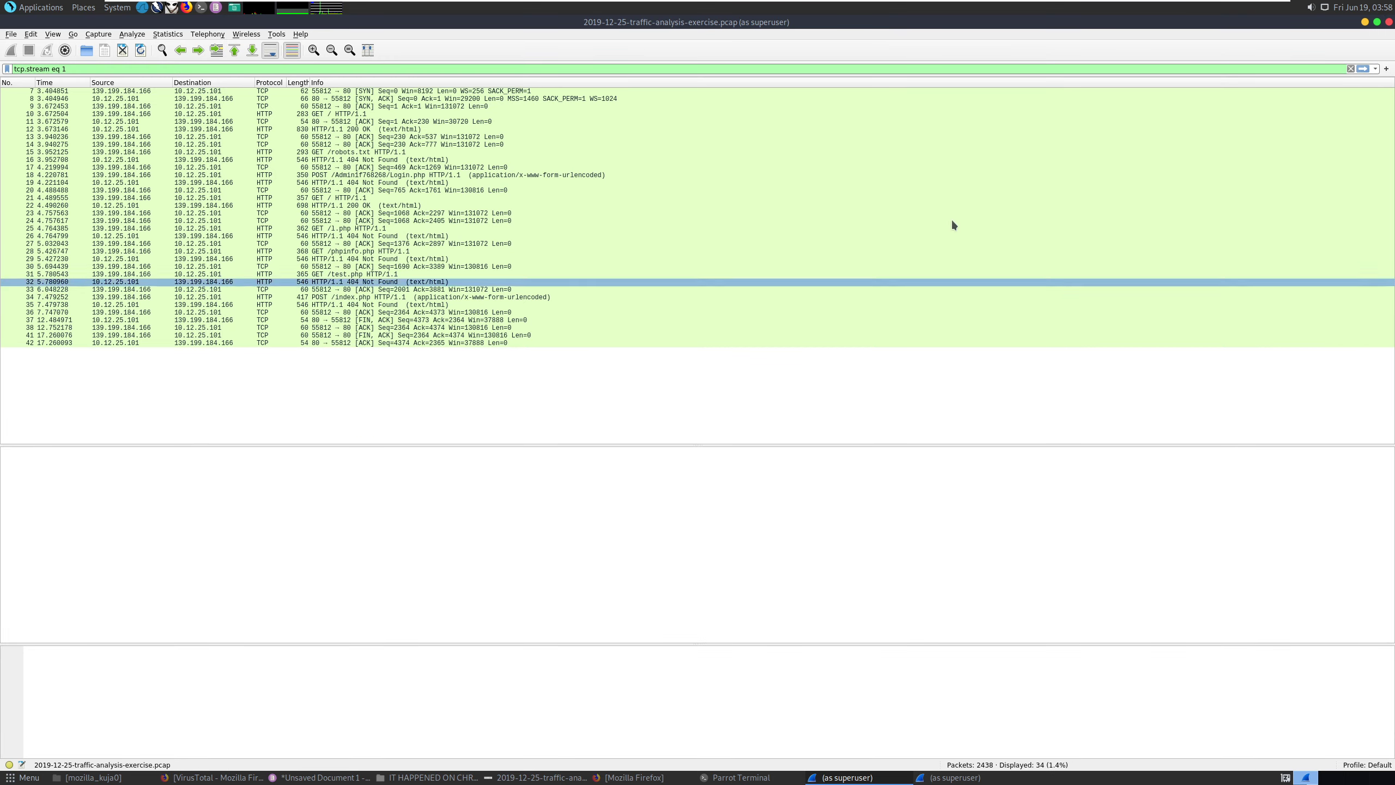
{"action": "left_click", "coordinate": [1363, 69]}
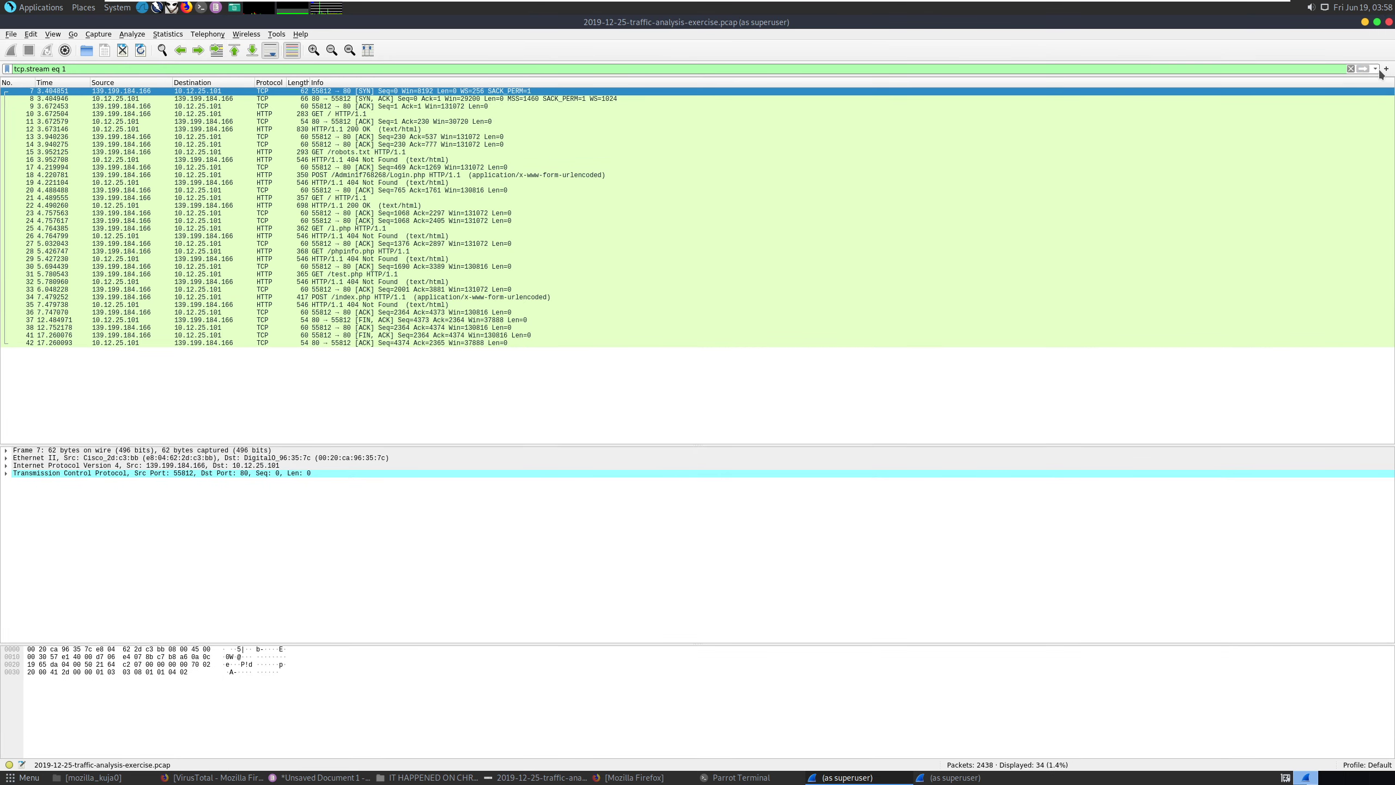
{"action": "left_click", "coordinate": [1375, 69]}
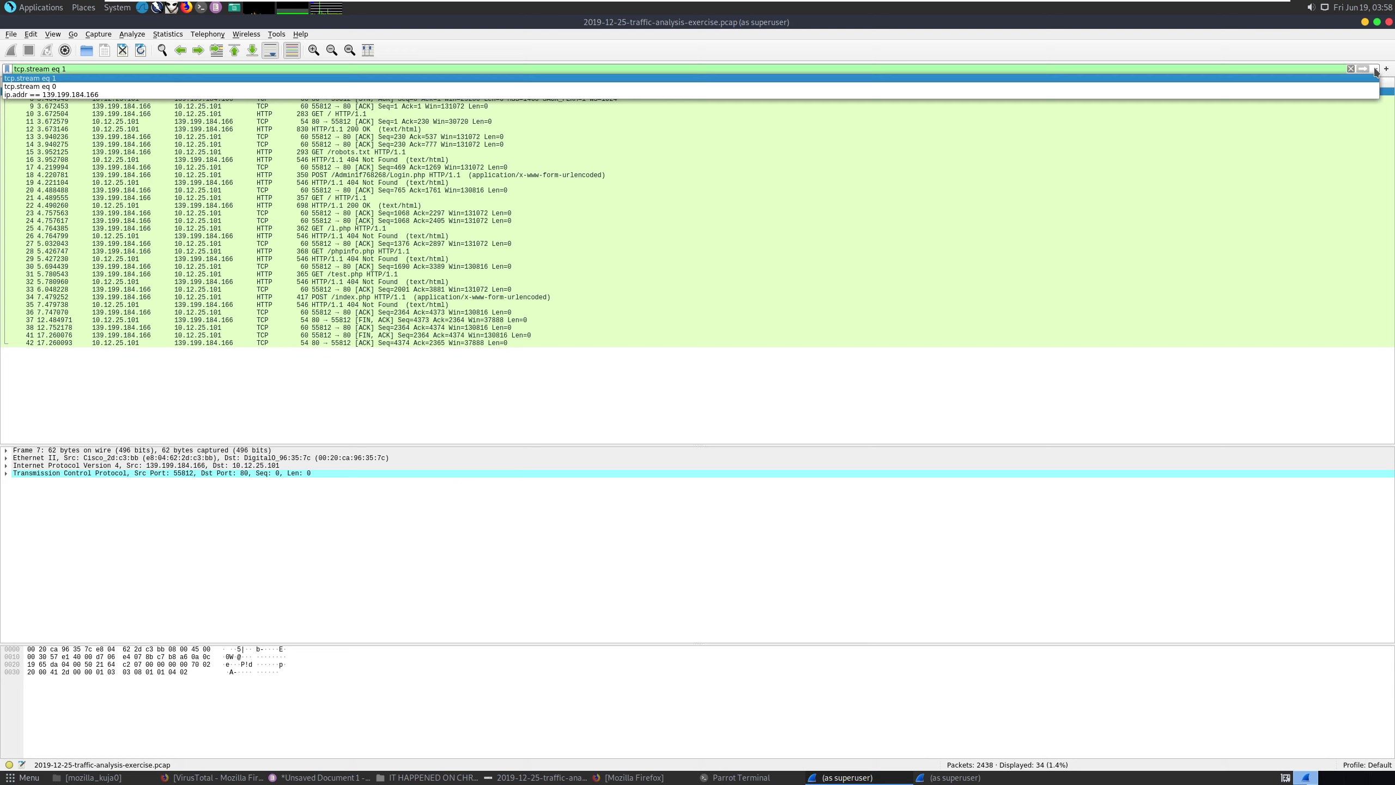
{"action": "left_click", "coordinate": [1345, 94]}
{"action": "key", "text": "Return"}
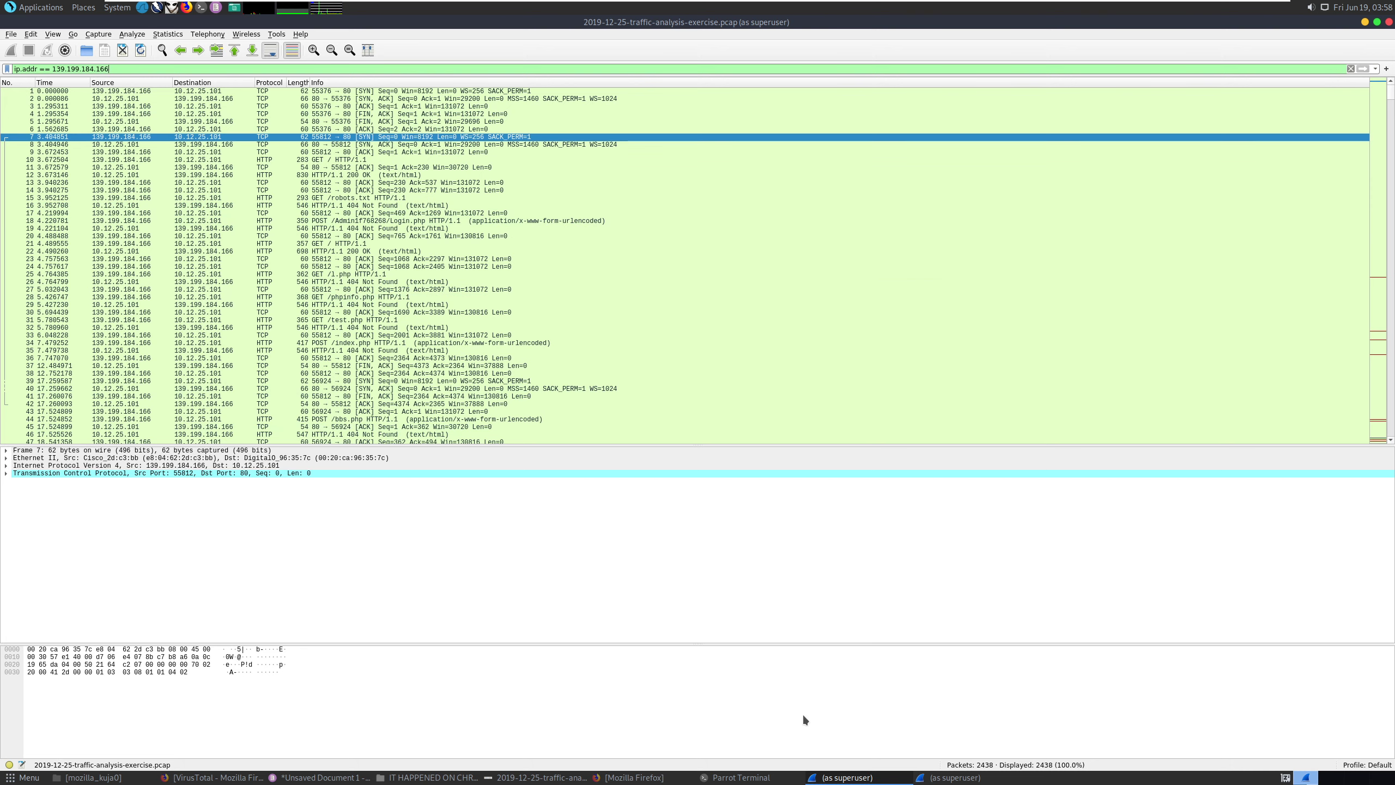
{"action": "left_click", "coordinate": [508, 778]}
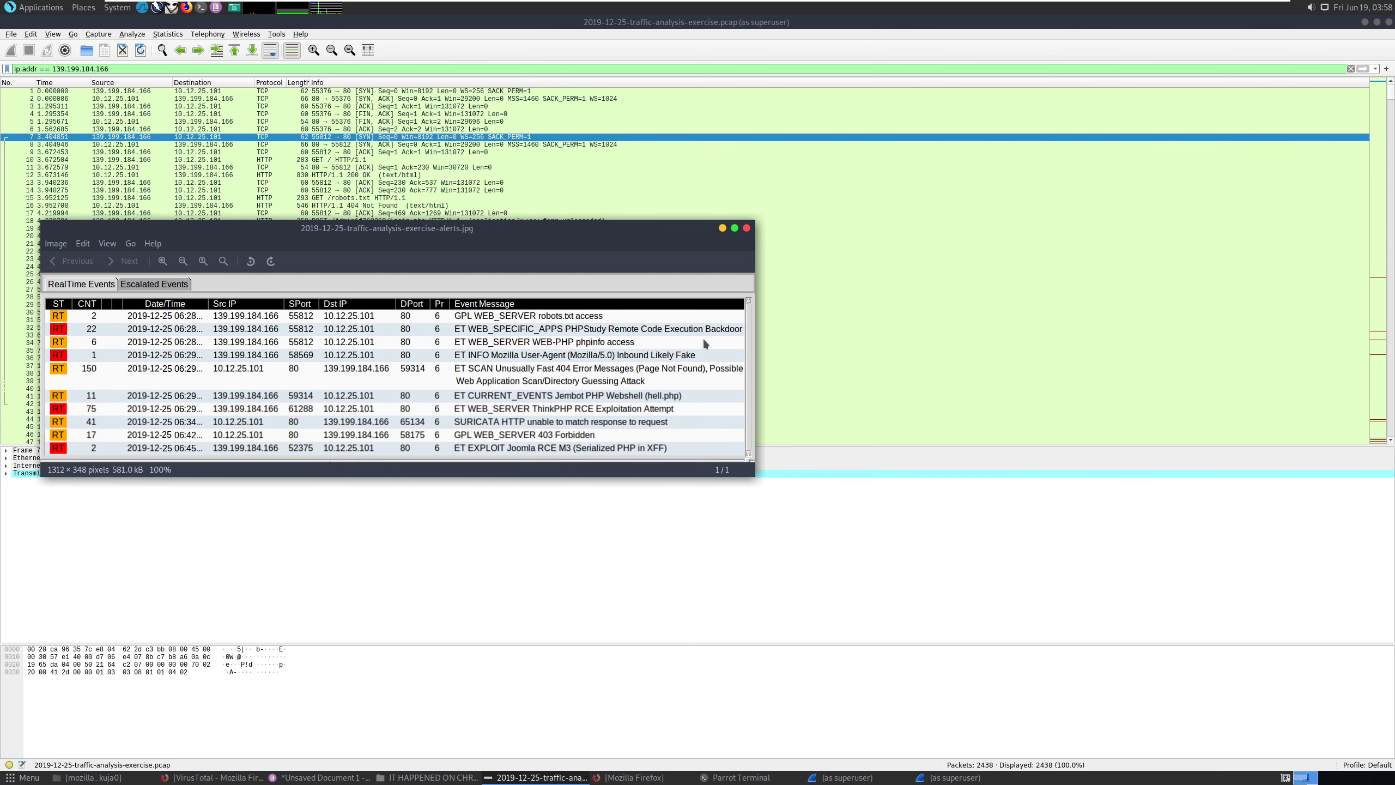
Widen the alerts image window, then return to Wireshark's filtered packet list.
{"action": "left_click_drag", "start_coordinate": [756, 332], "coordinate": [838, 336]}
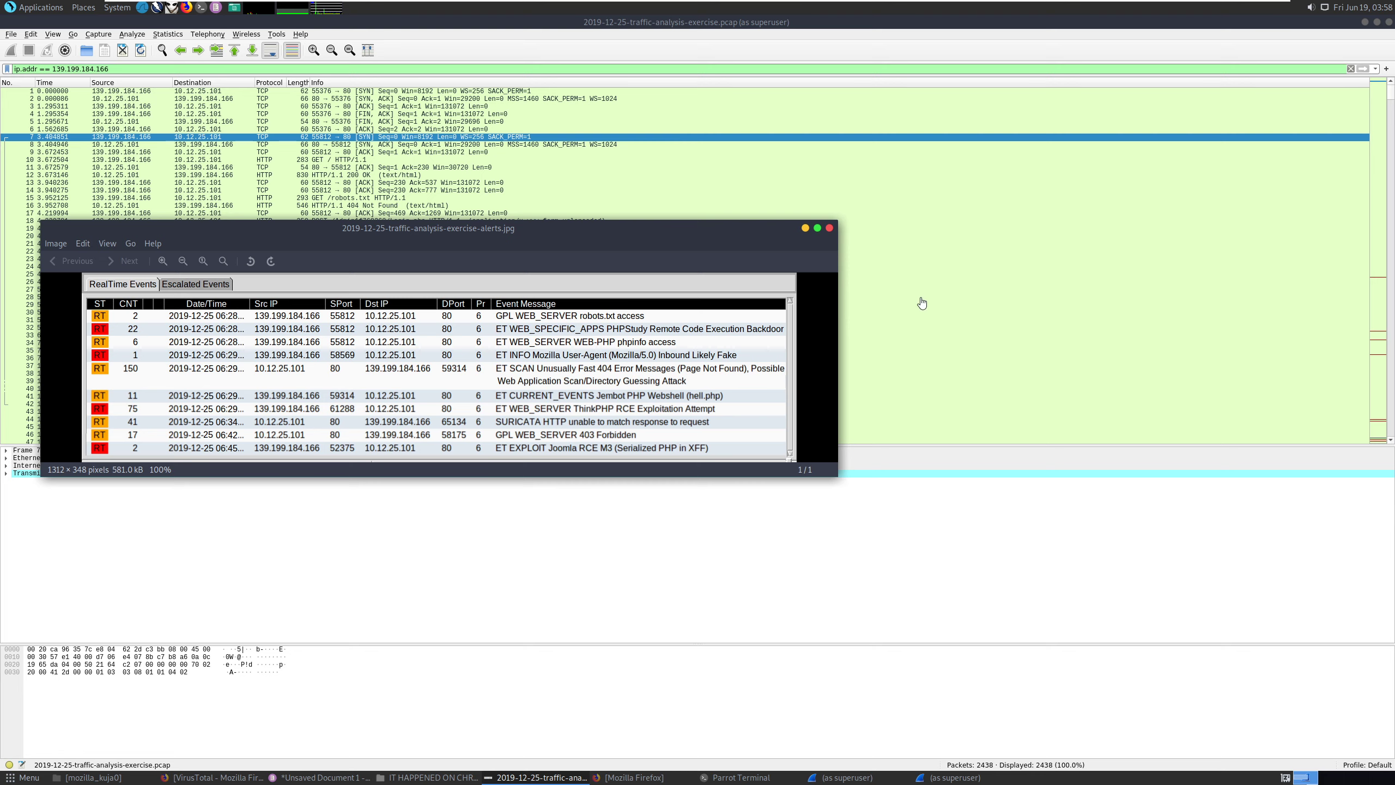
{"action": "left_click", "coordinate": [619, 29]}
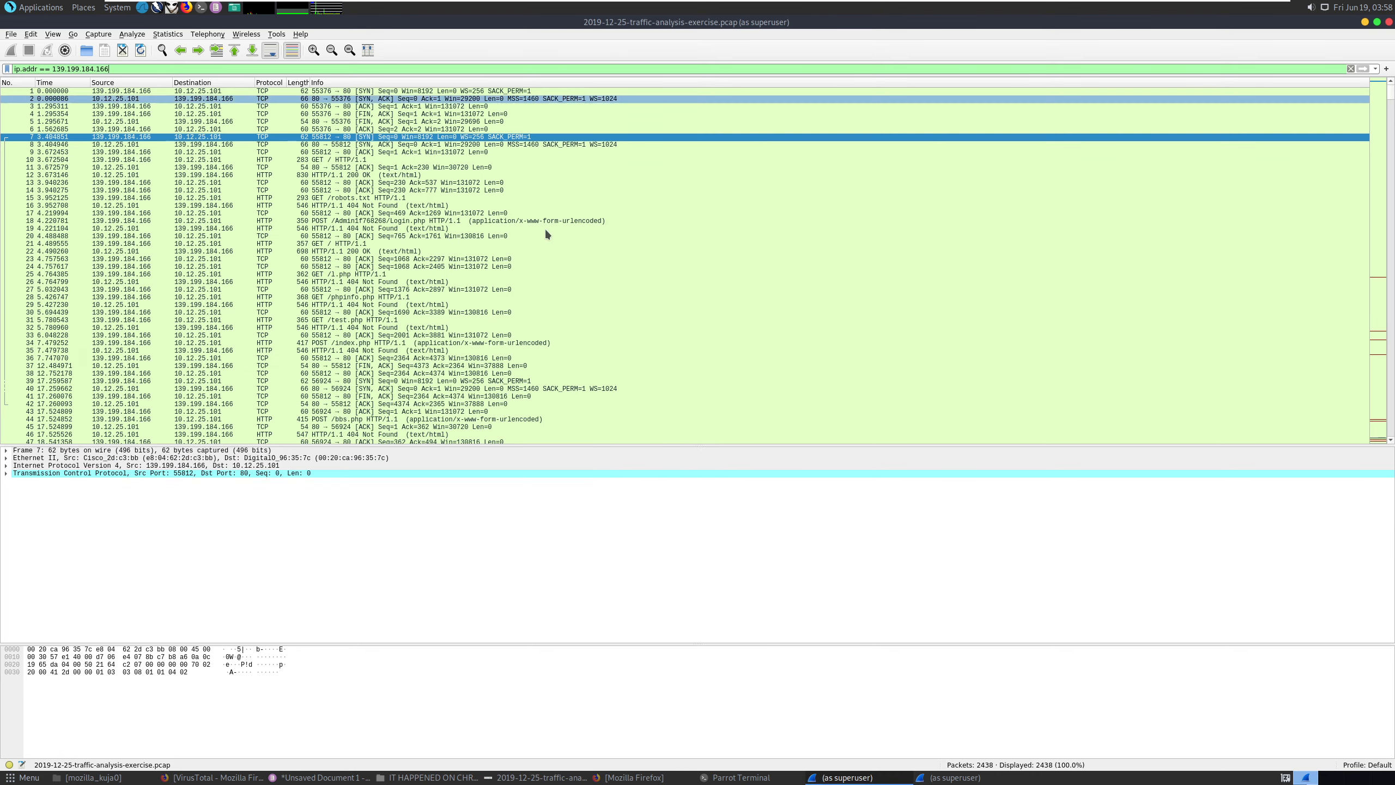
{"action": "scroll", "coordinate": [550, 343], "scroll_direction": "down", "scroll_amount": 4}
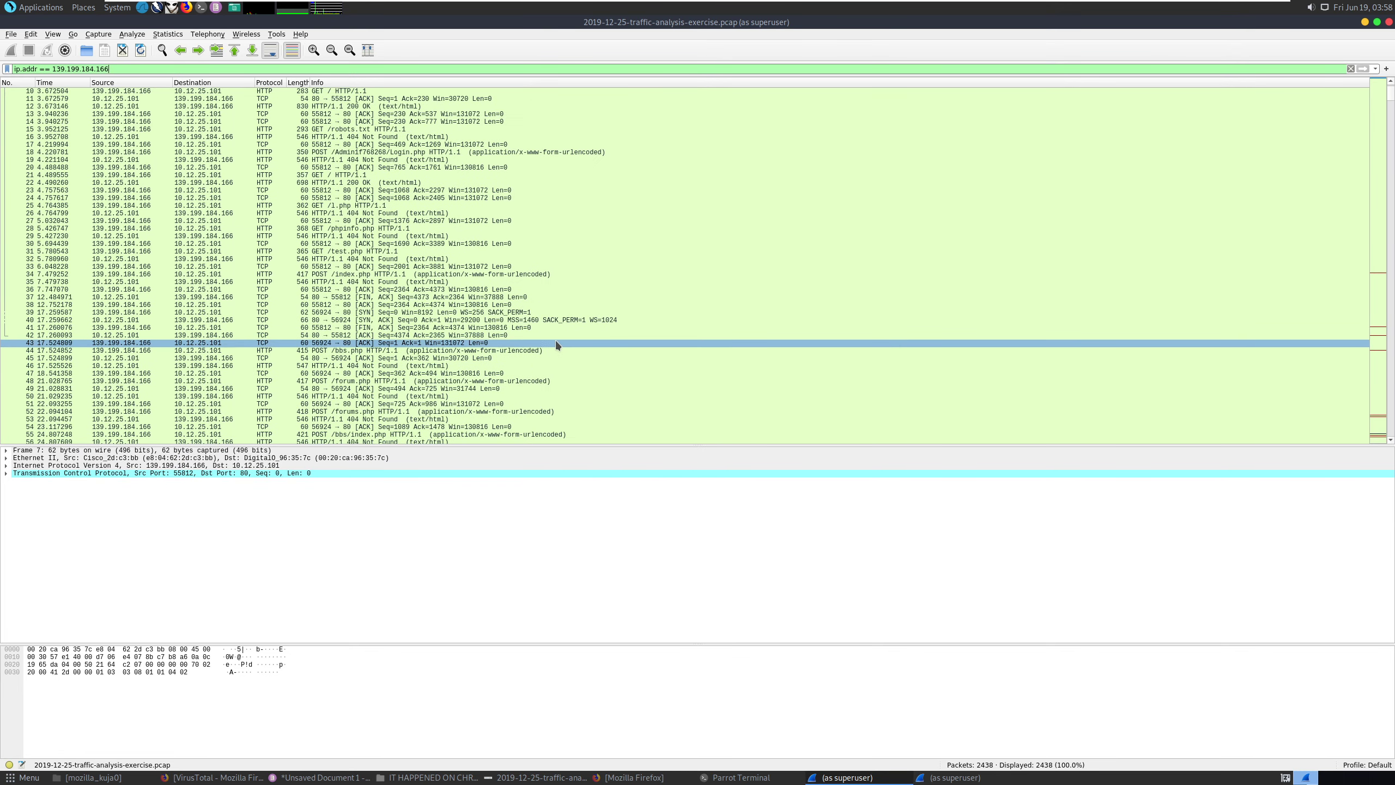
{"action": "scroll", "coordinate": [398, 250], "scroll_direction": "up", "scroll_amount": 1}
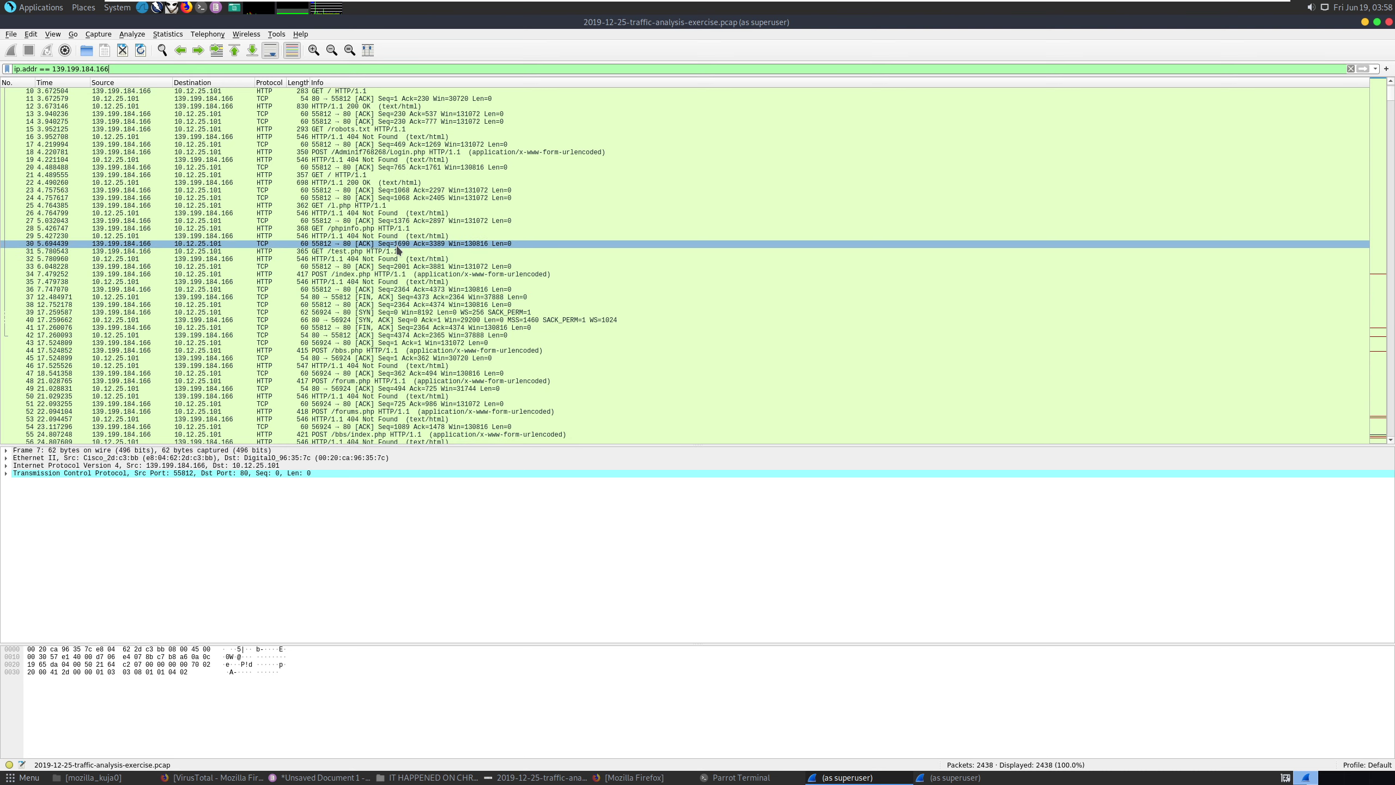
{"action": "type", "text": "&&"}
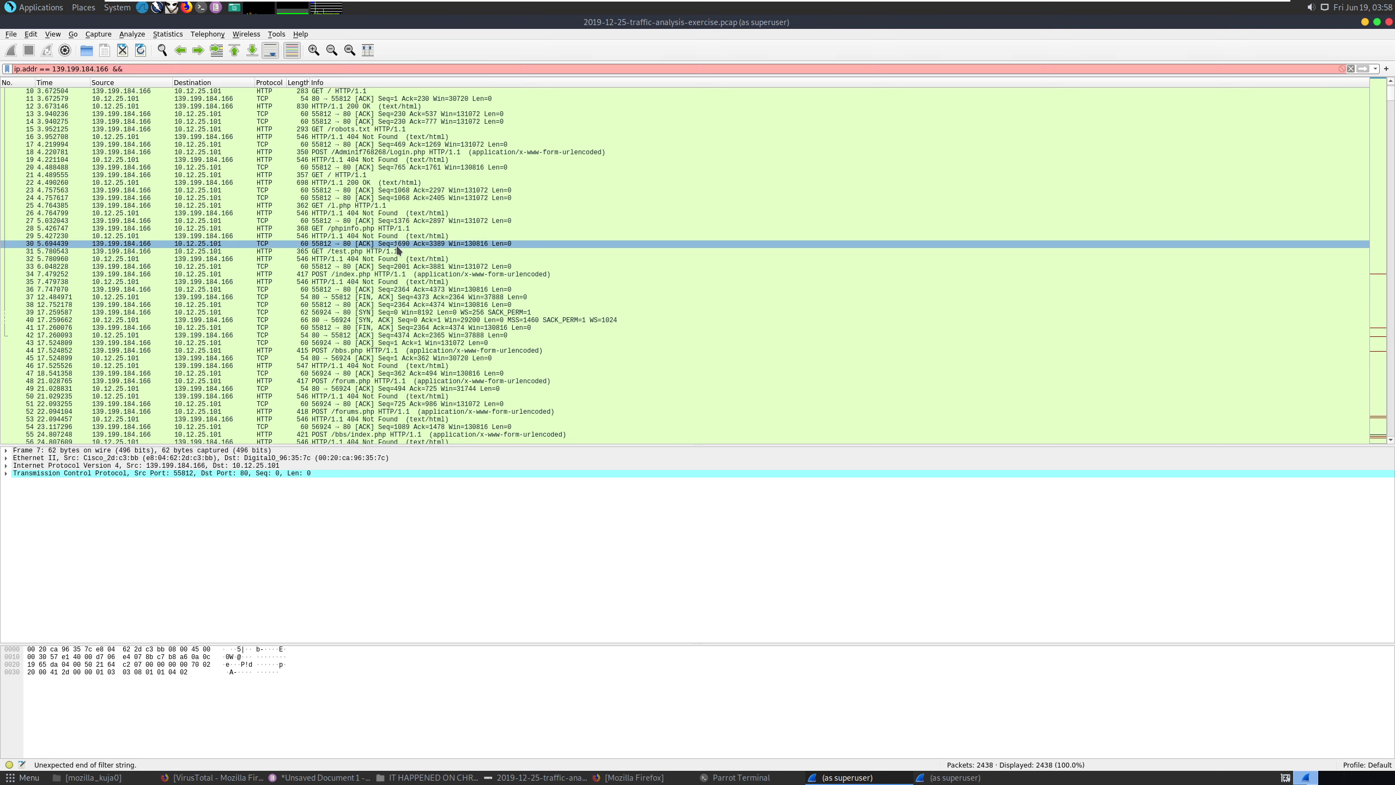
{"action": "type", "text": " po"}
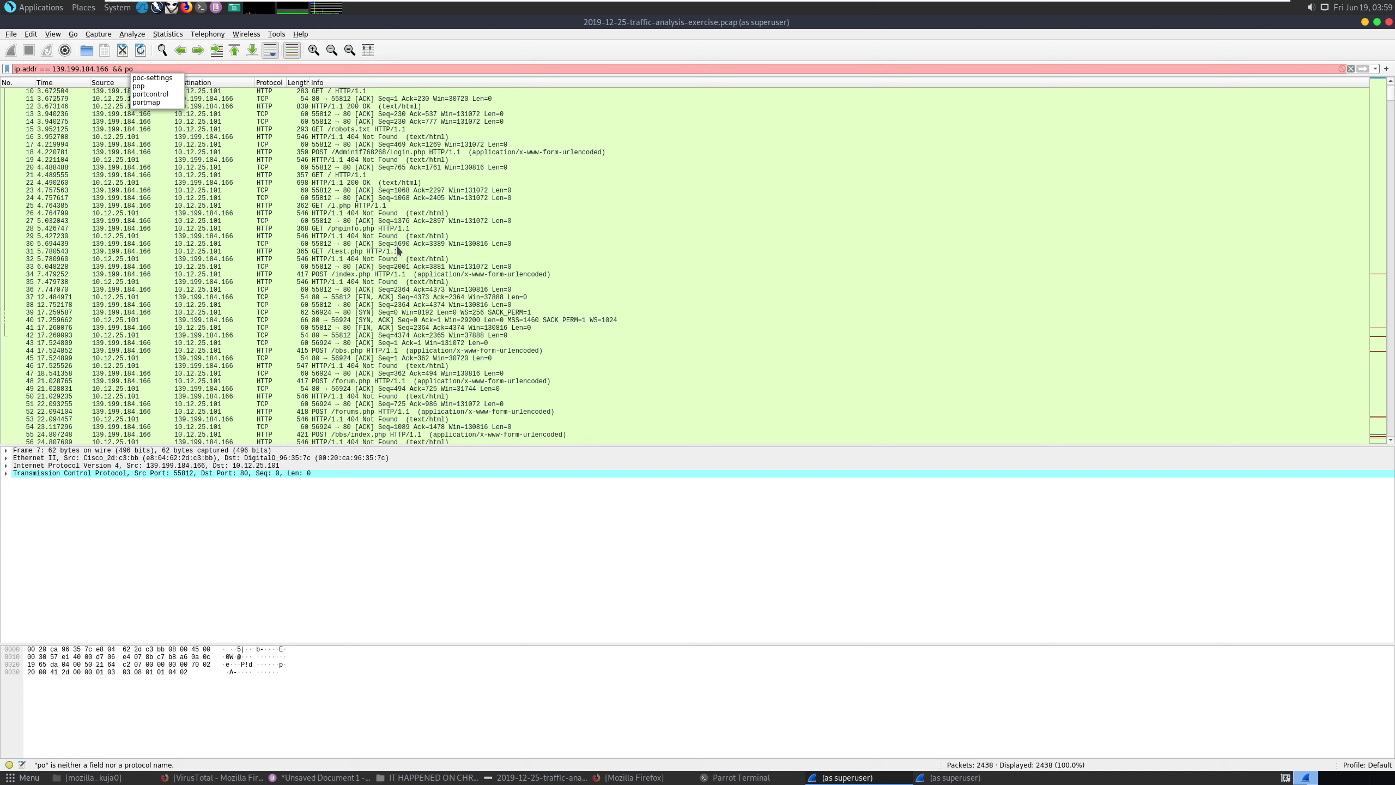
{"action": "type", "text": "rt = 8"}
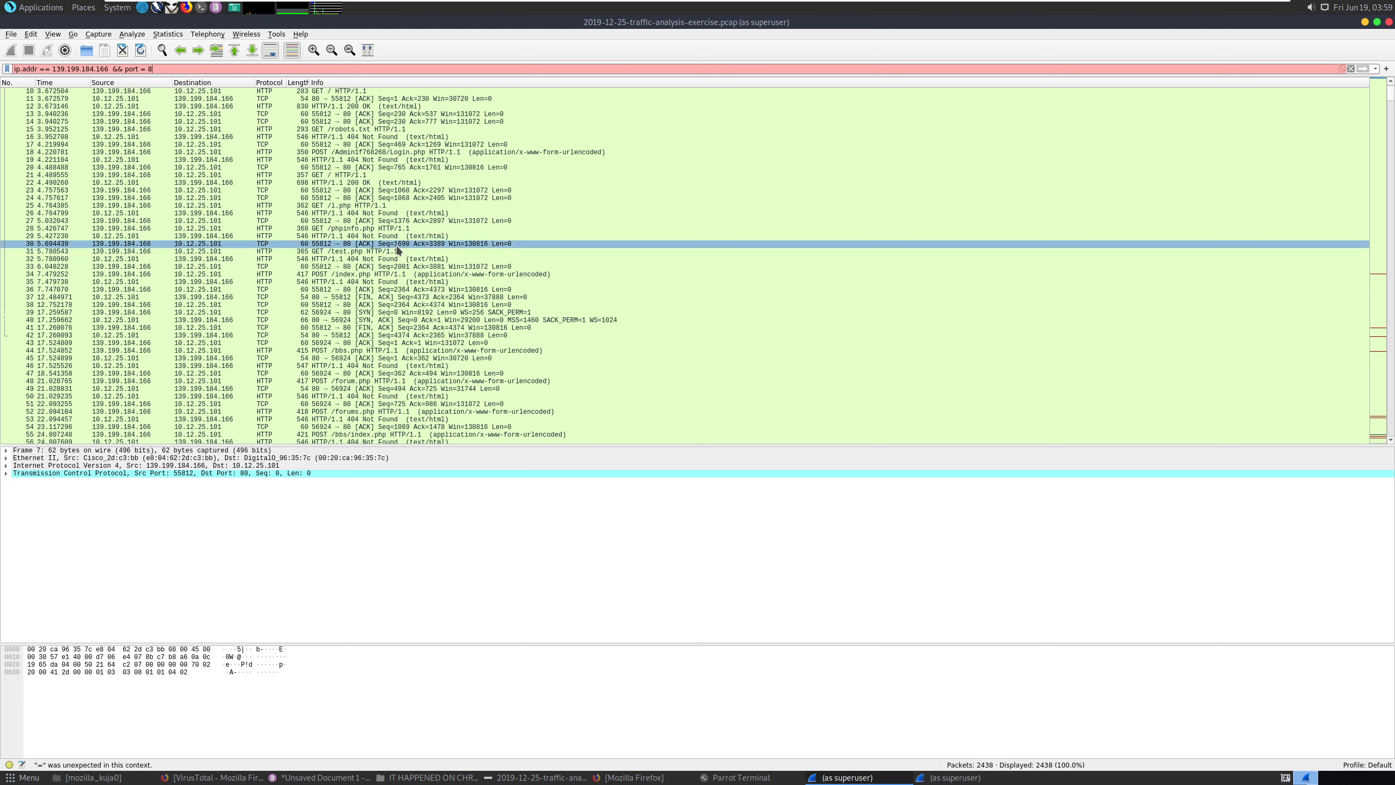
{"action": "type", "text": "0"}
{"action": "key", "text": "BackSpace"}
{"action": "key", "text": "BackSpace"}
{"action": "key", "text": "BackSpace"}
{"action": "key", "text": "BackSpace"}
{"action": "key", "text": "BackSpace"}
{"action": "key", "text": "BackSpace"}
{"action": "key", "text": "BackSpace"}
{"action": "key", "text": "BackSpace"}
{"action": "key", "text": "BackSpace"}
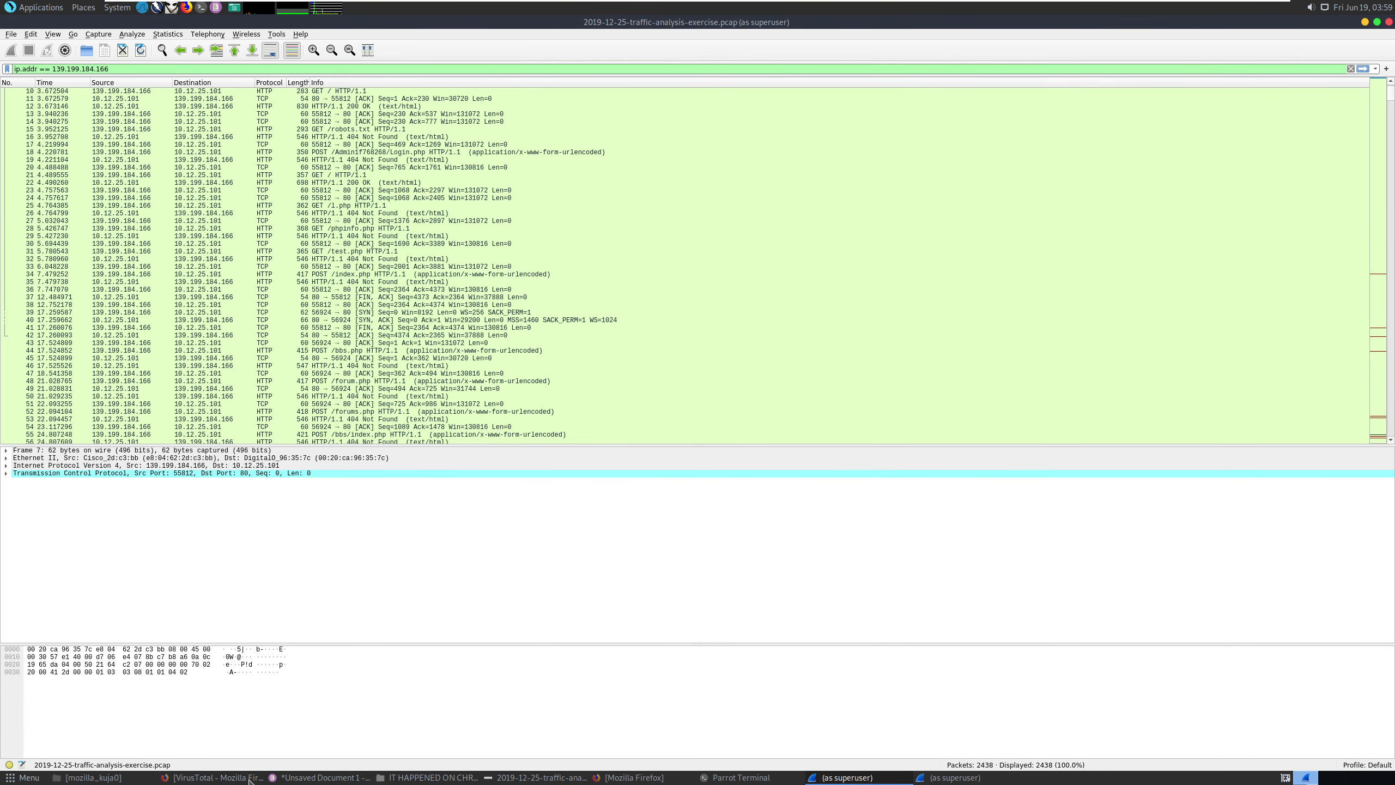
{"action": "left_click", "coordinate": [187, 778]}
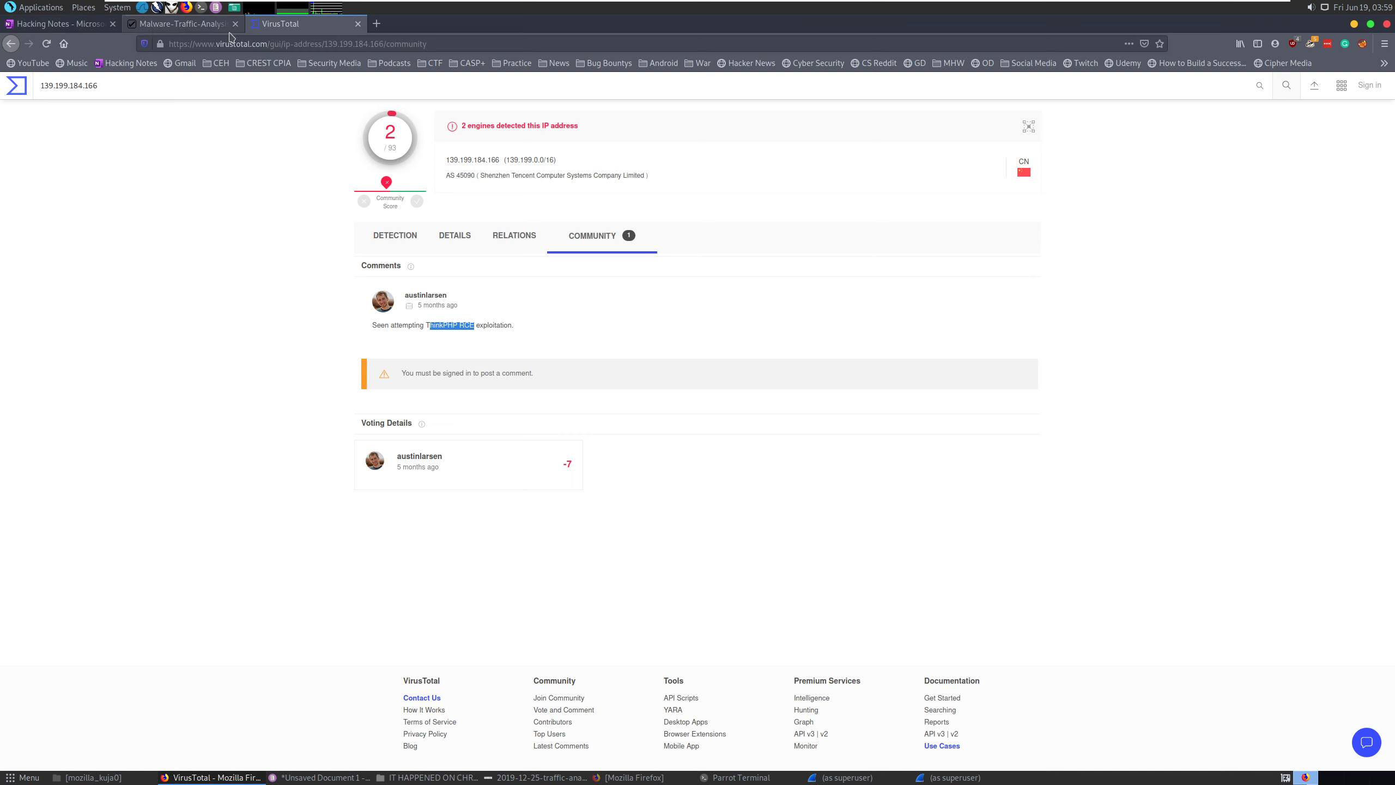
{"action": "left_click", "coordinate": [42, 24]}
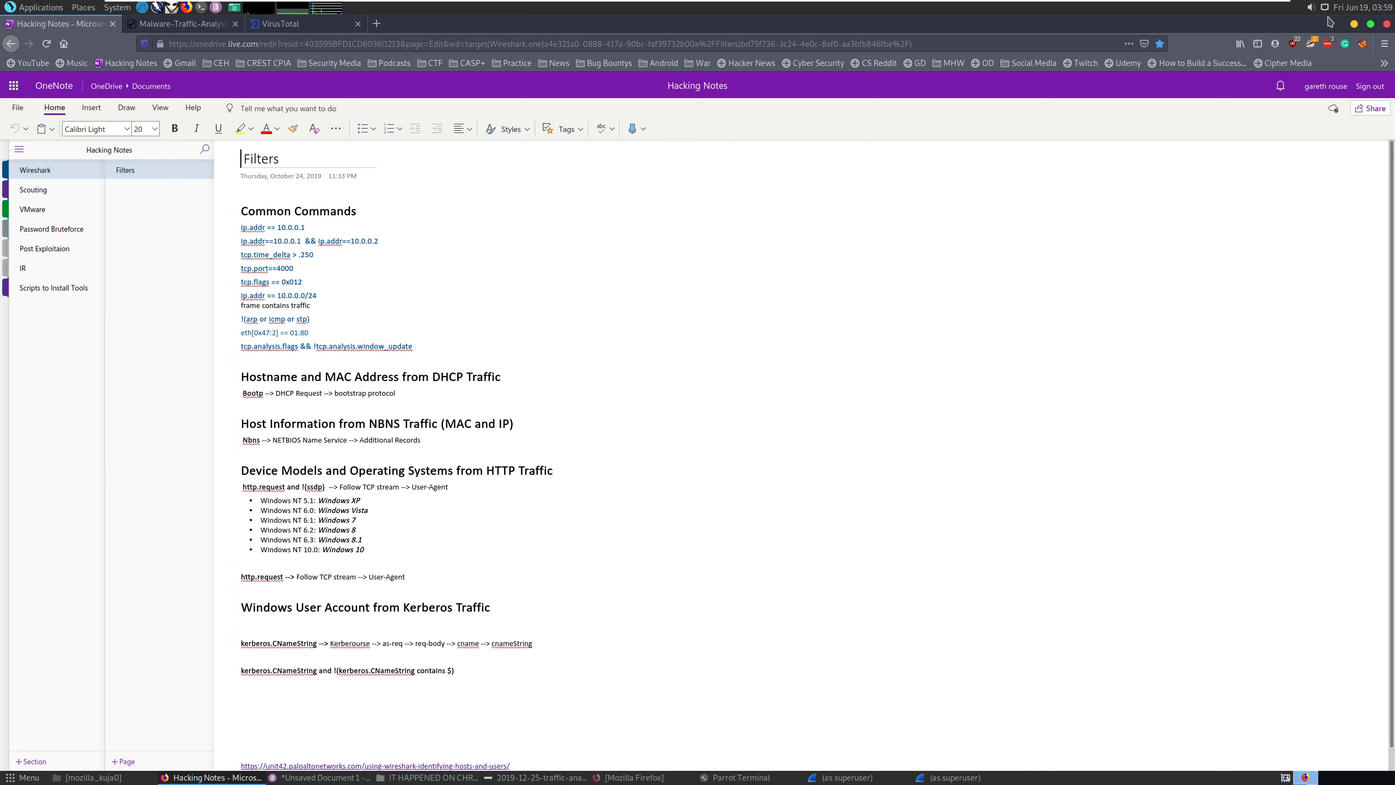
{"action": "key", "text": "alt+Tab"}
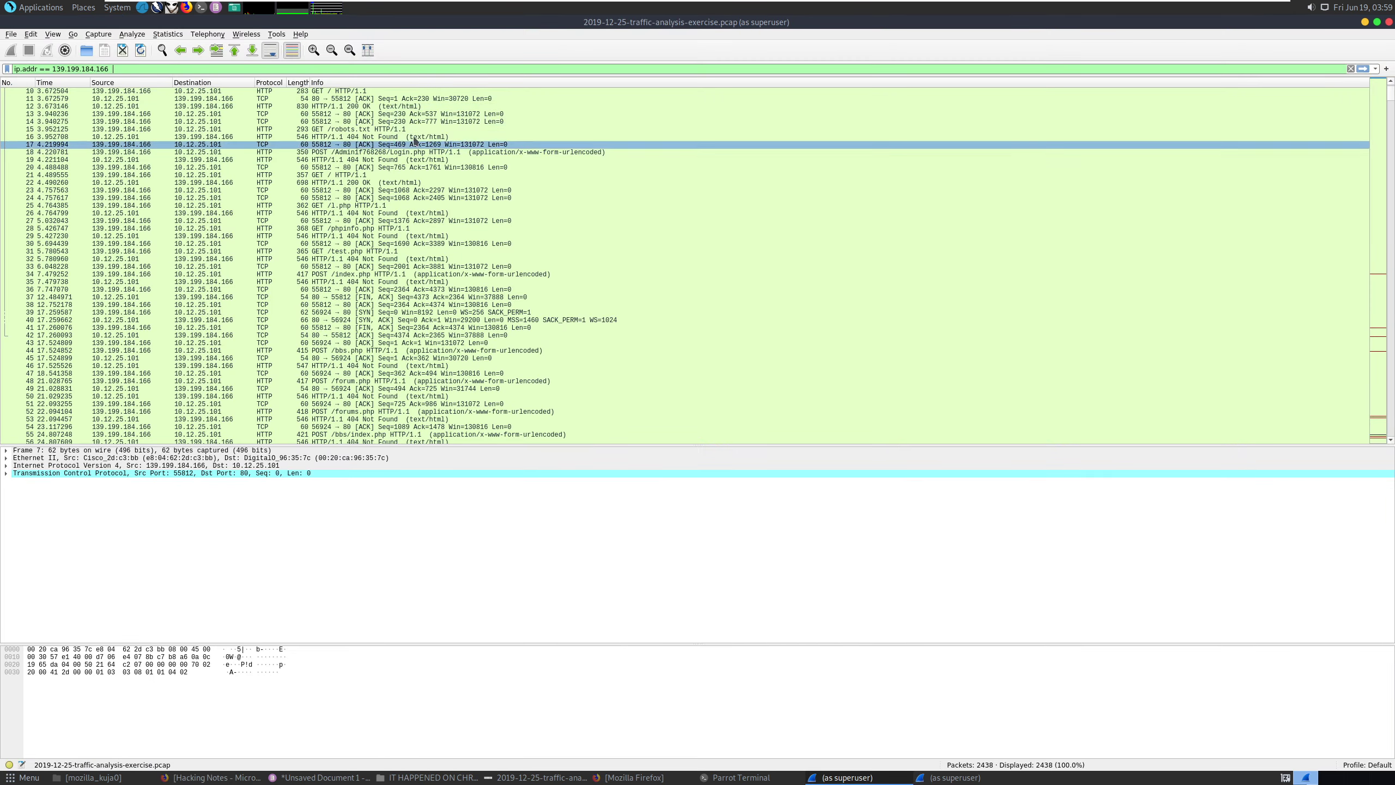
Extend the filter to ip.addr == 139.199.184.166 && tcp.port == 80, leaving 2426 packets.
{"action": "left_click", "coordinate": [212, 69]}
{"action": "type", "text": "&"}
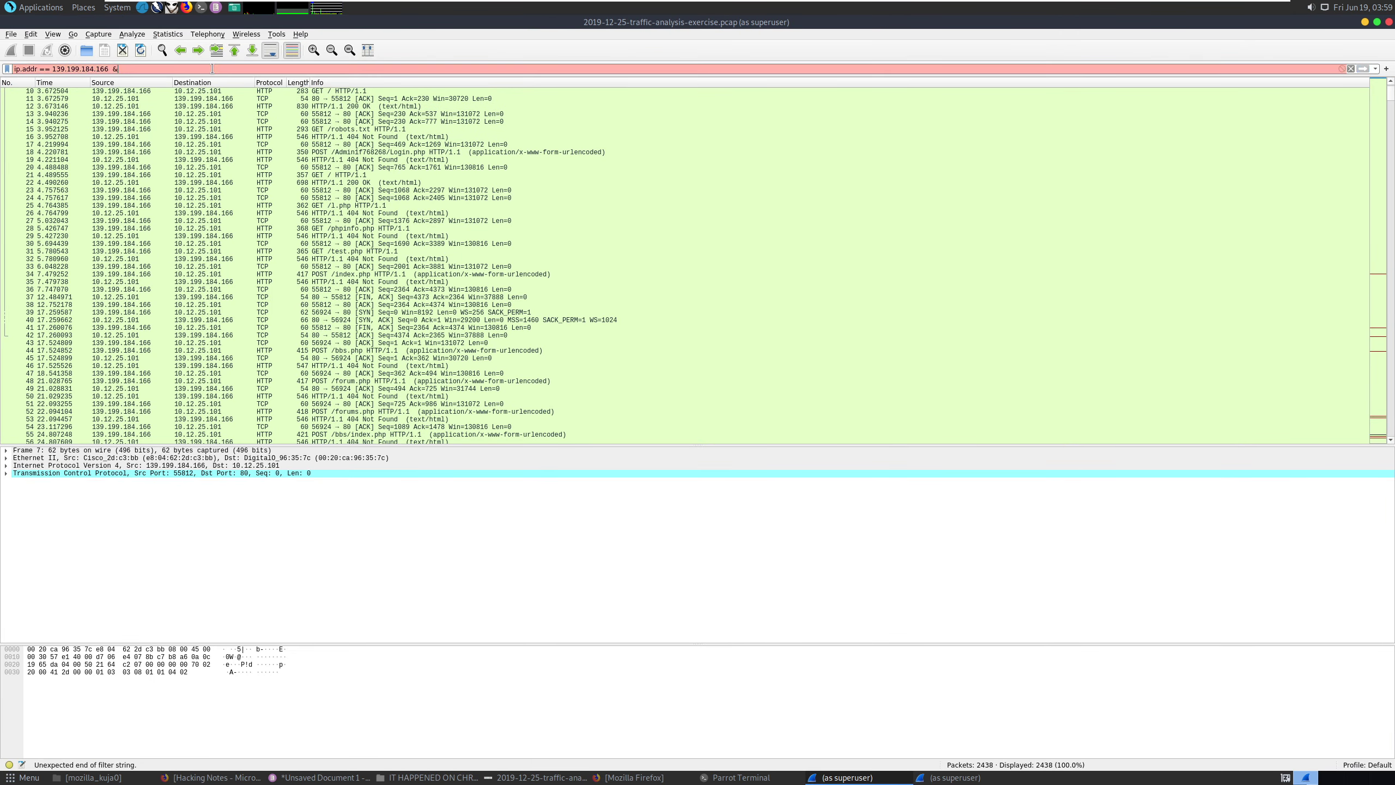
{"action": "type", "text": "& t"}
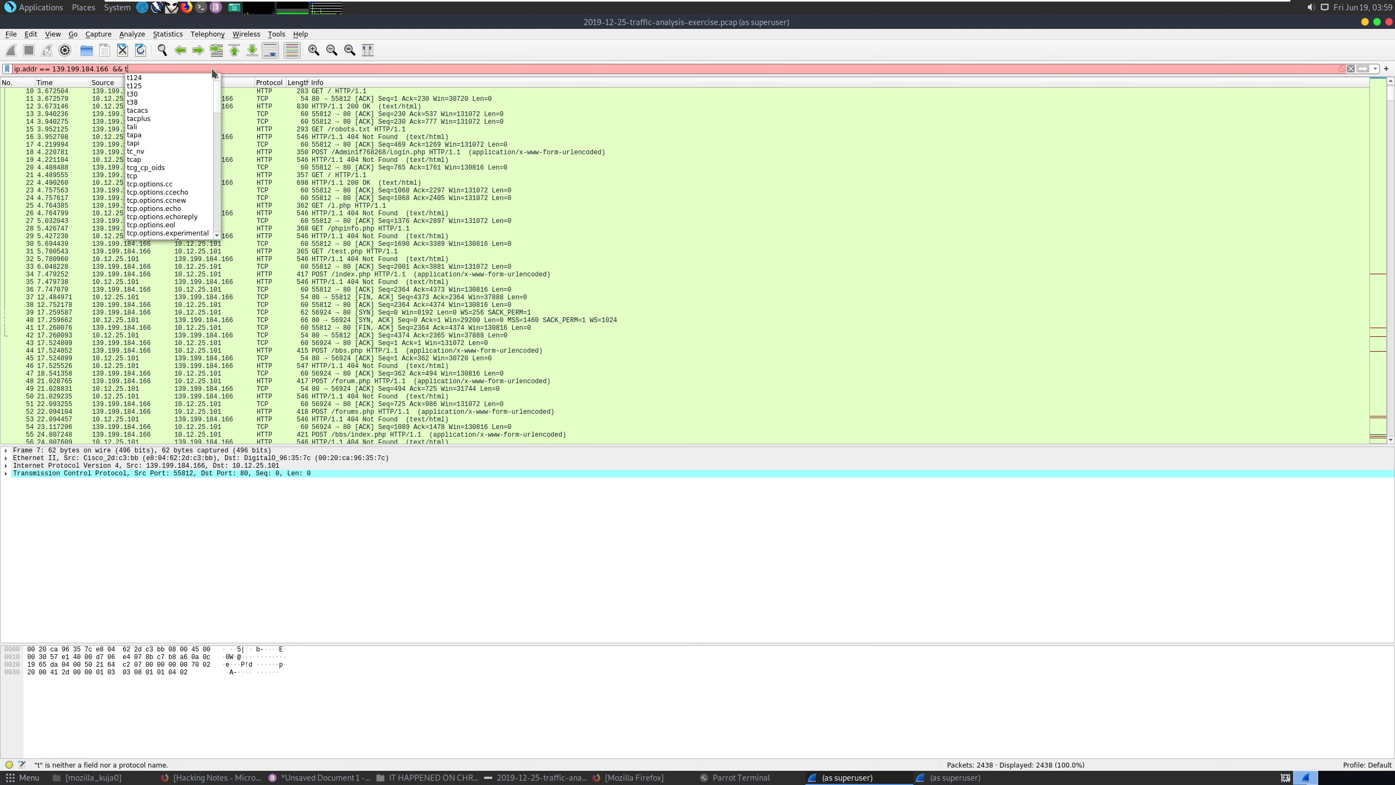
{"action": "type", "text": "cp.pot"}
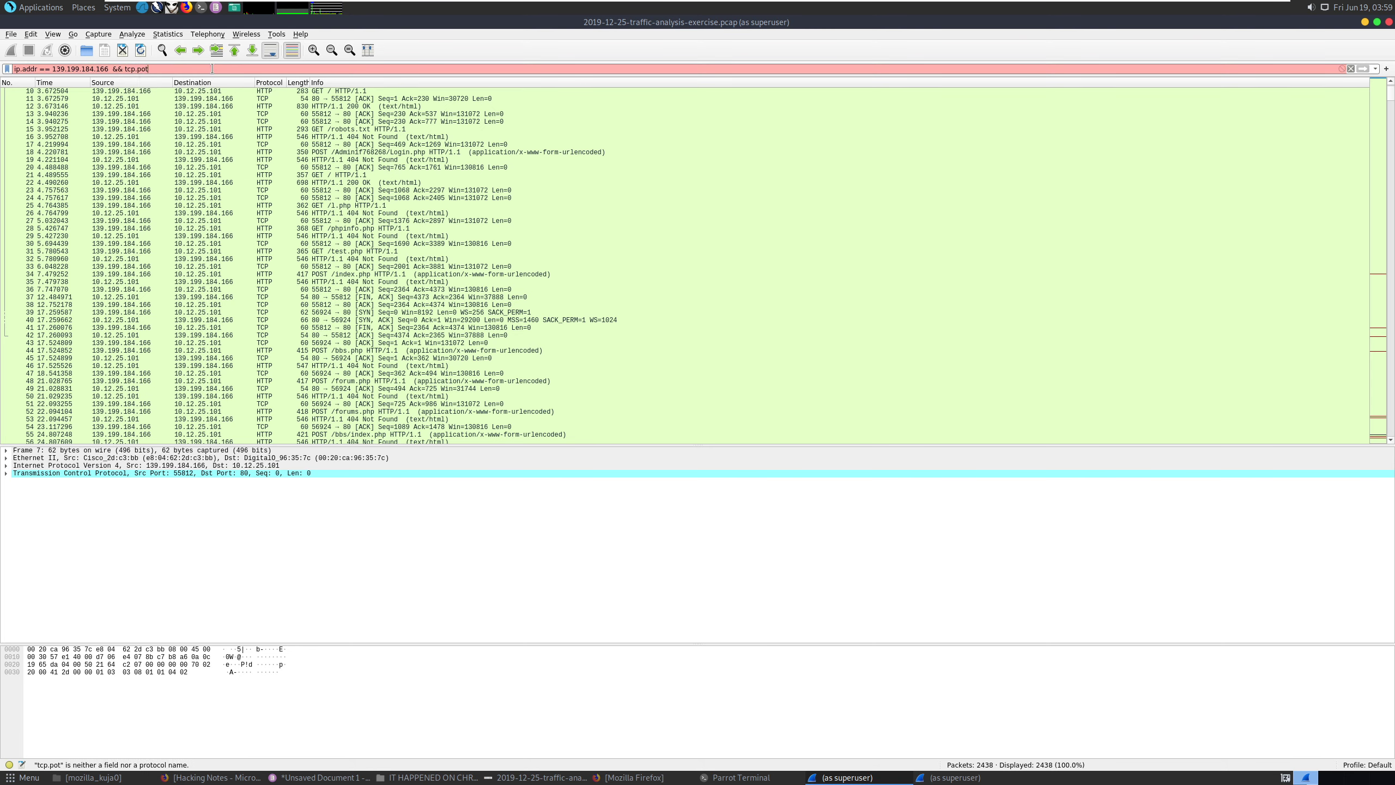
{"action": "key", "text": "BackSpace"}
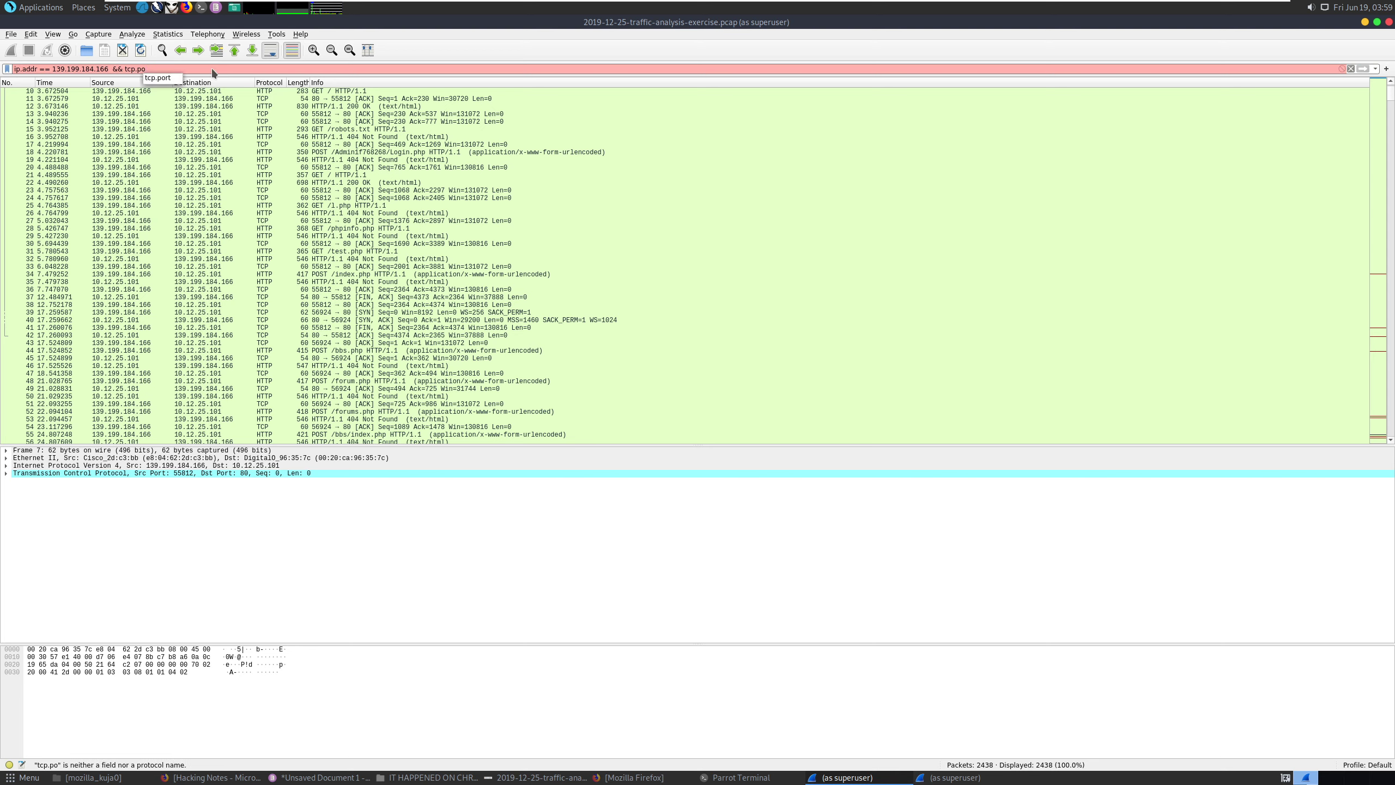
{"action": "key", "text": "Down"}
{"action": "key", "text": "Return"}
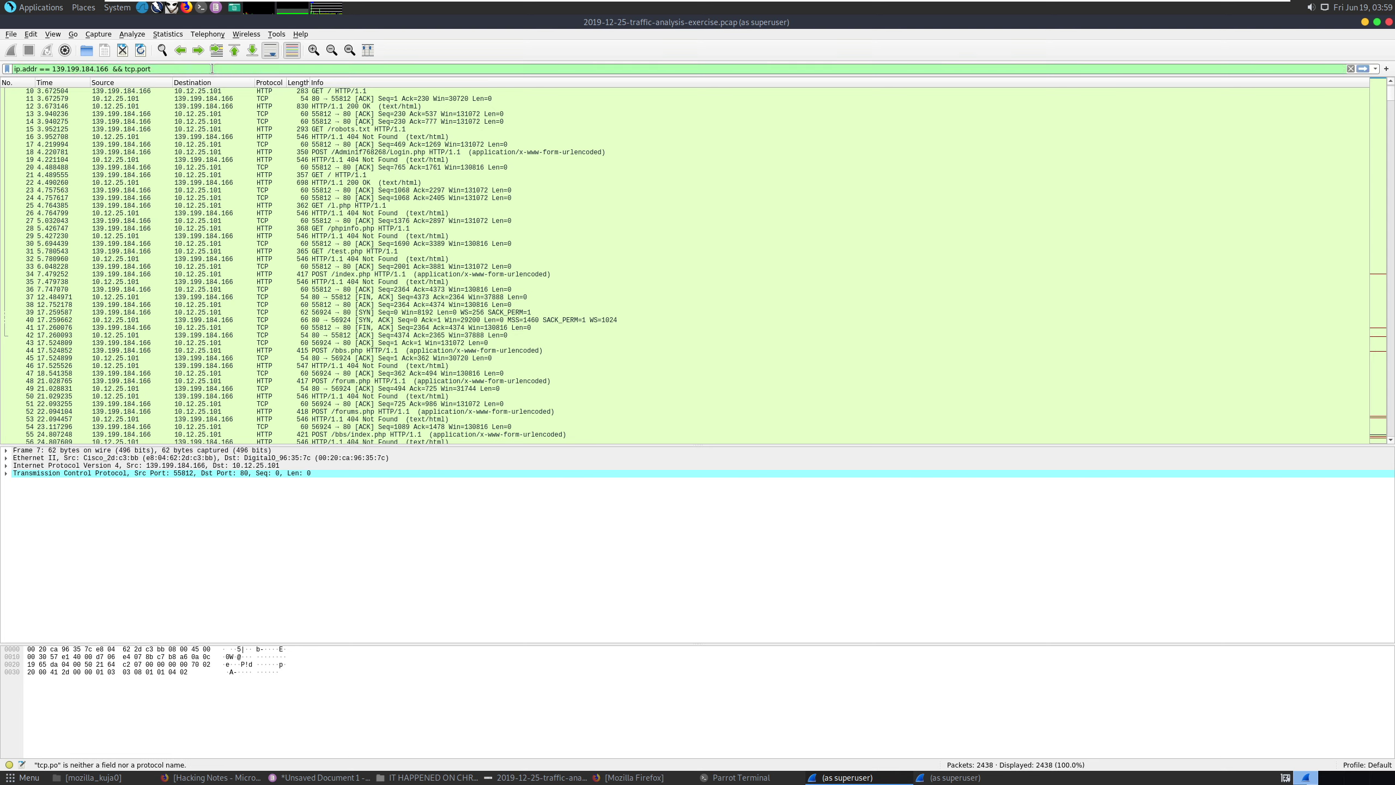
{"action": "type", "text": "== 80"}
{"action": "key", "text": "Return"}
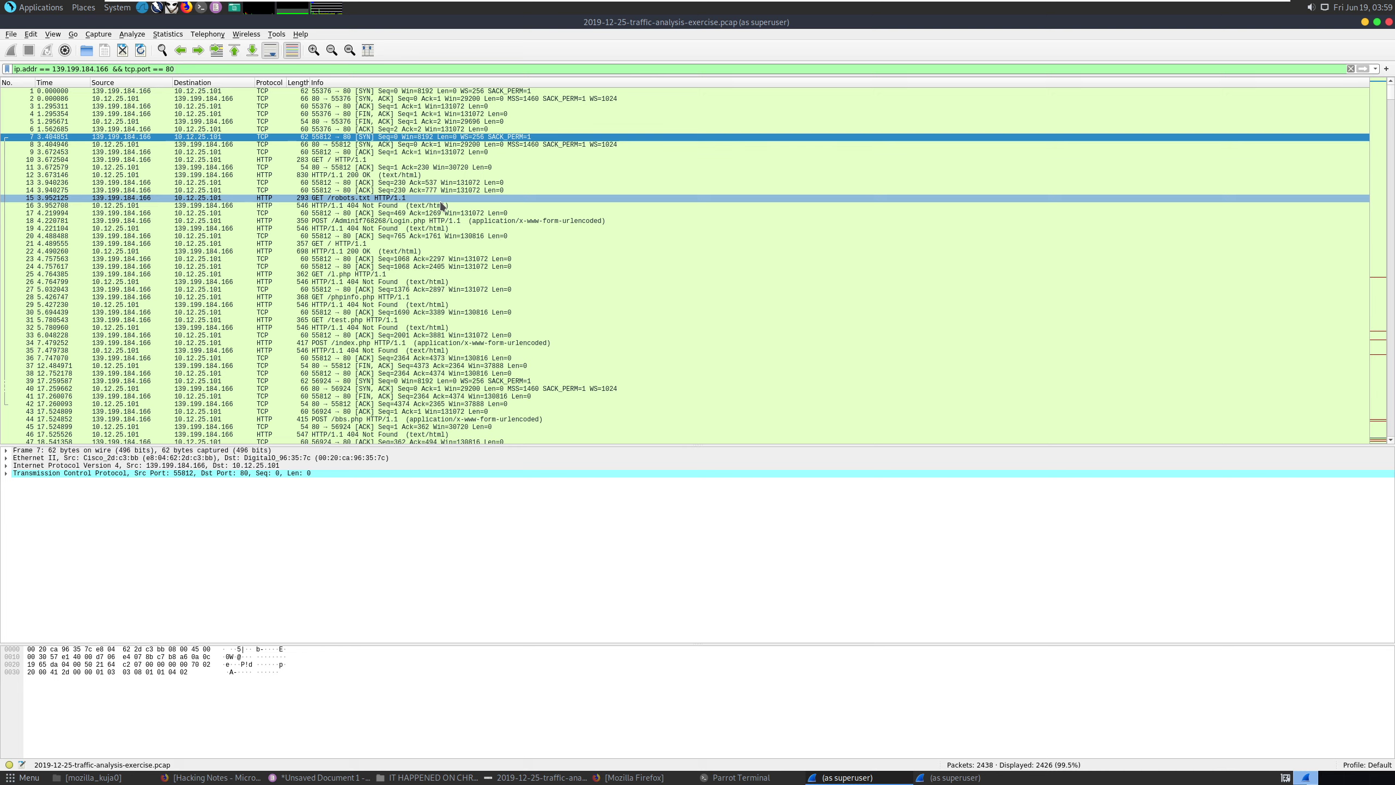
{"action": "scroll", "coordinate": [442, 205], "scroll_direction": "down", "scroll_amount": 2}
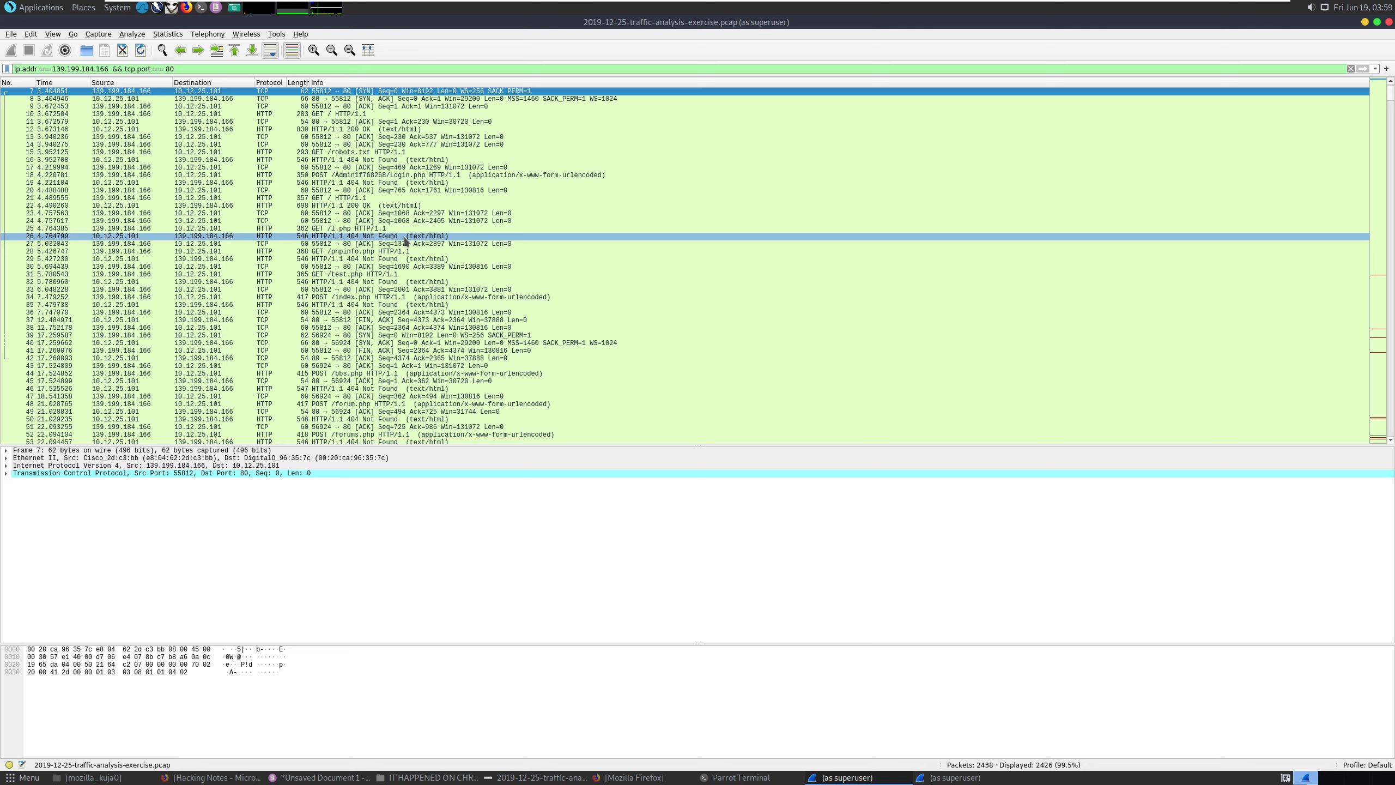
Follow the HTTP stream of packet 26, a 404 response, then close it, leaving tcp.stream eq 1.
{"action": "left_click", "coordinate": [406, 238]}
{"action": "right_click", "coordinate": [407, 242]}
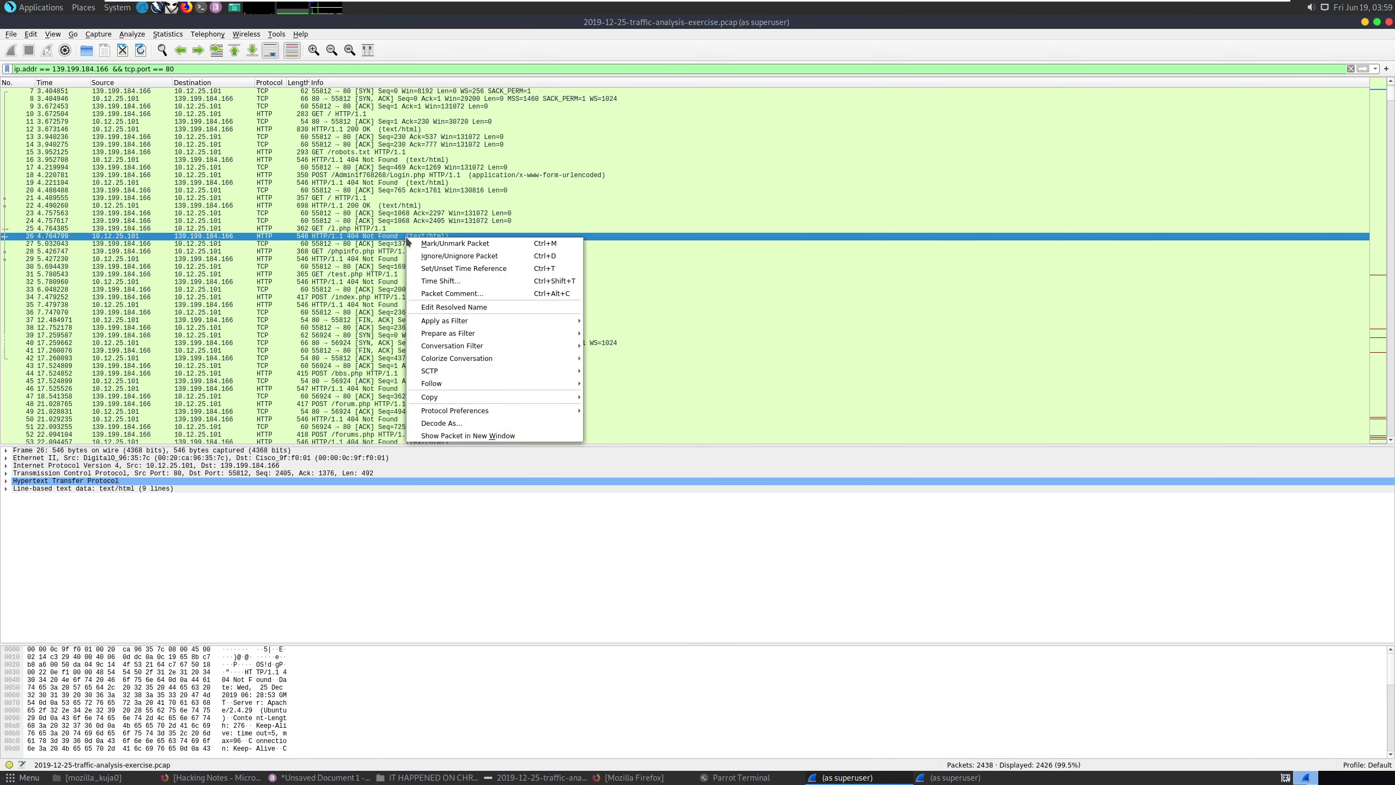
{"action": "mouse_move", "coordinate": [474, 383]}
{"action": "left_click", "coordinate": [620, 420]}
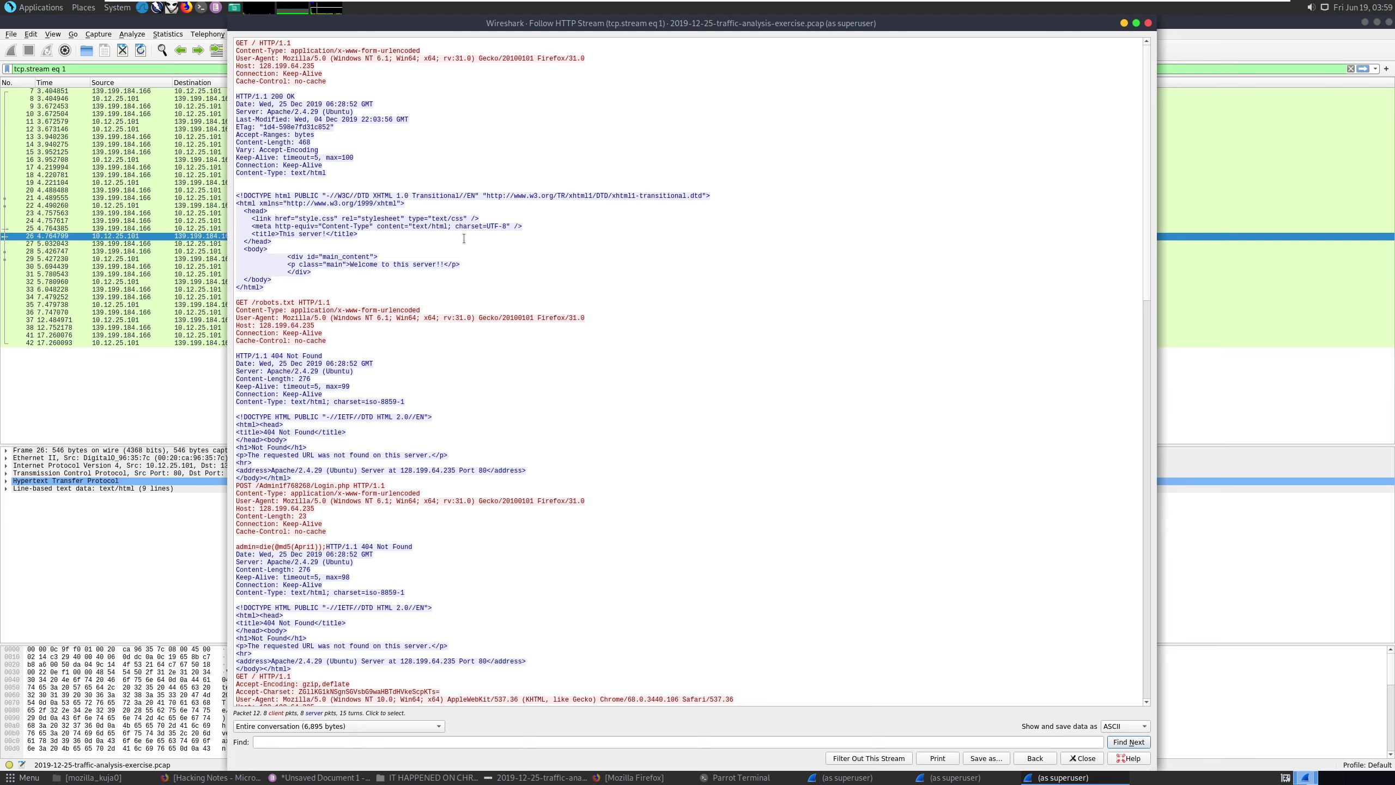
{"action": "scroll", "coordinate": [464, 239], "scroll_direction": "down", "scroll_amount": 7}
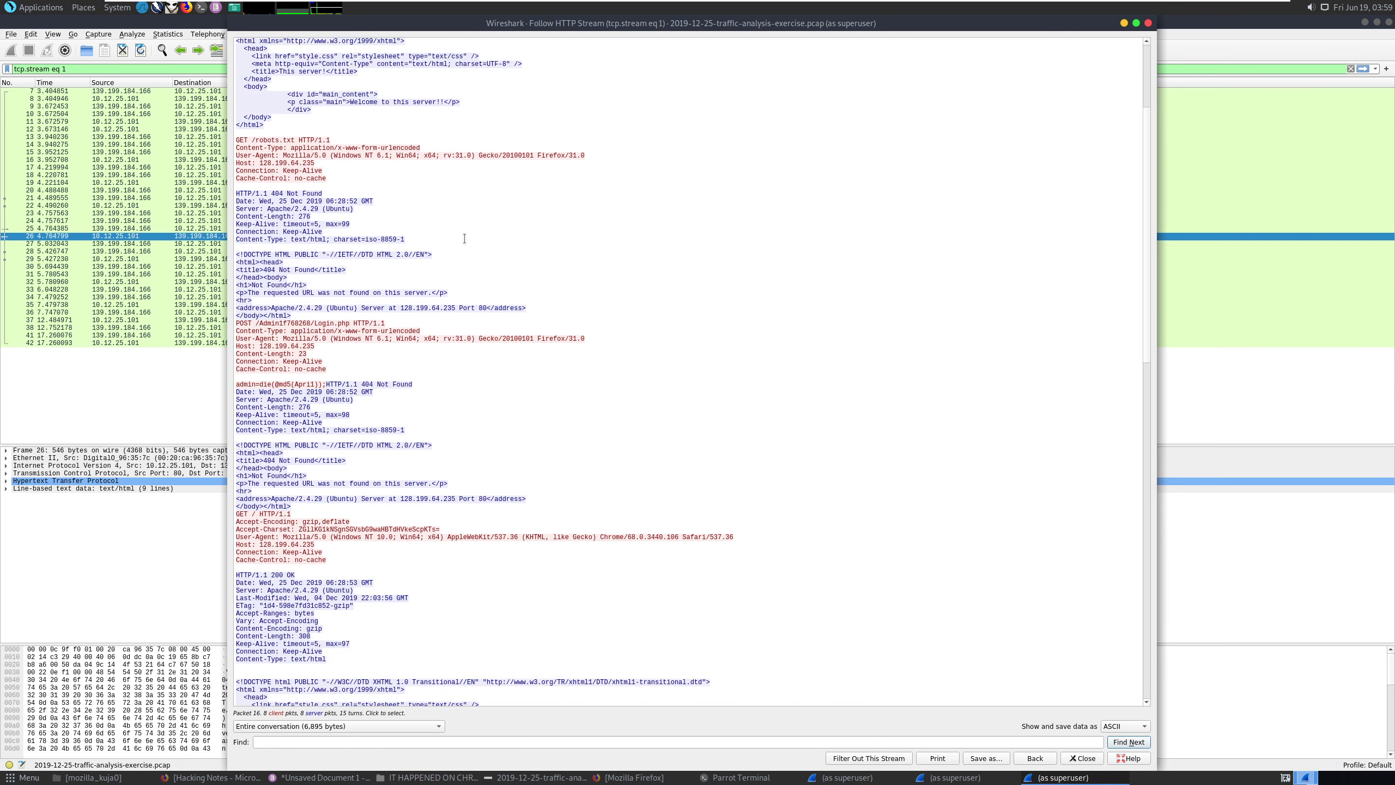
{"action": "left_click", "coordinate": [1147, 23]}
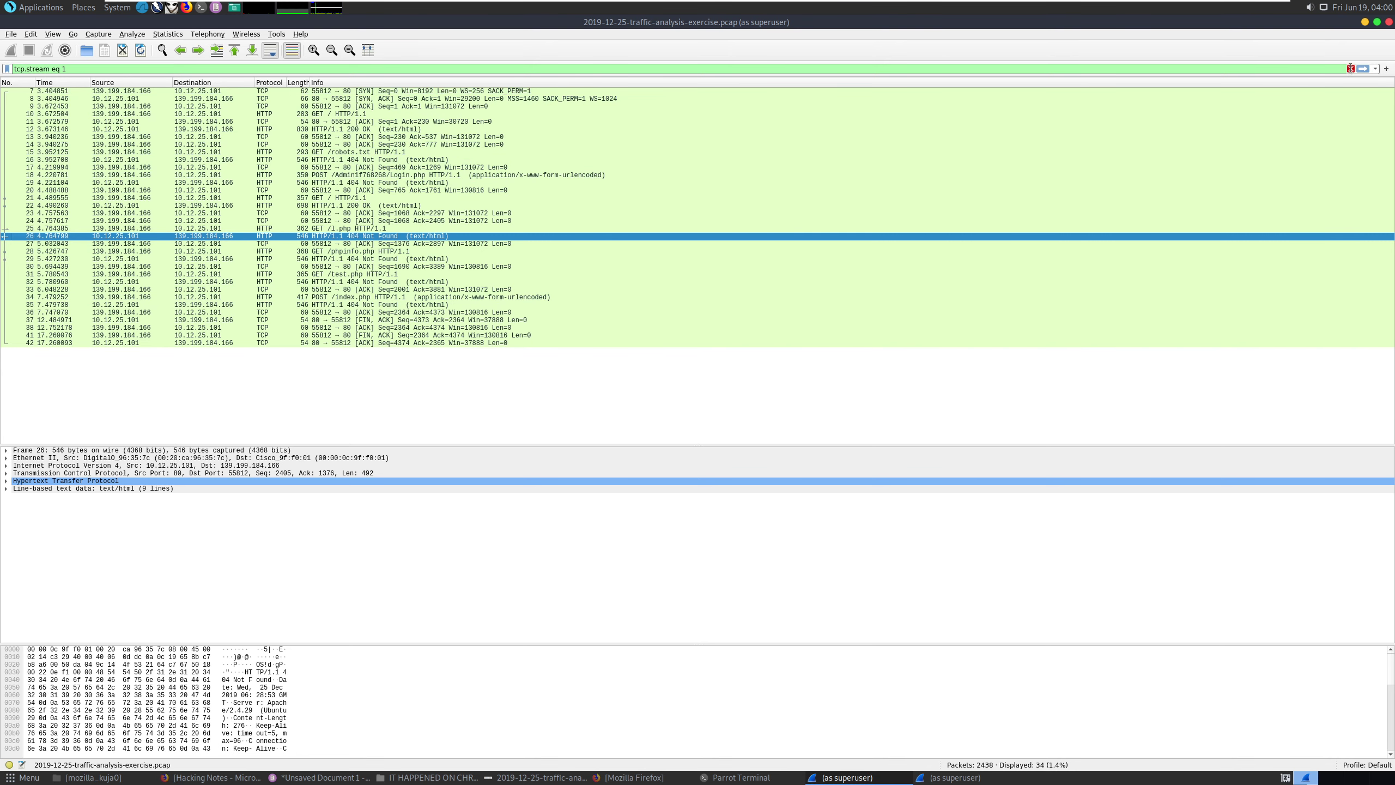
Restore the ip.addr == 139.199.184.166 filter and bring up actions for packet 315.
{"action": "left_click", "coordinate": [1375, 69]}
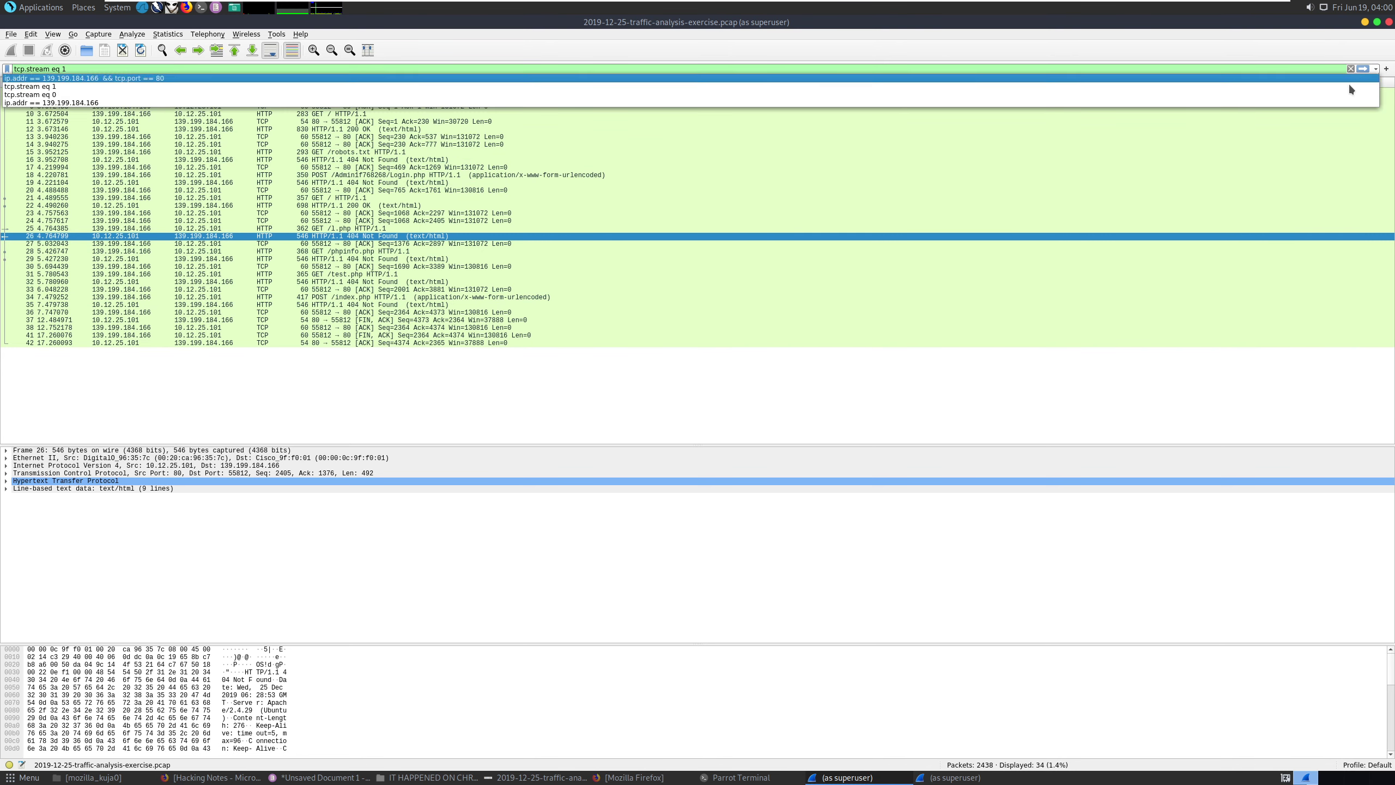
{"action": "left_click", "coordinate": [1316, 103]}
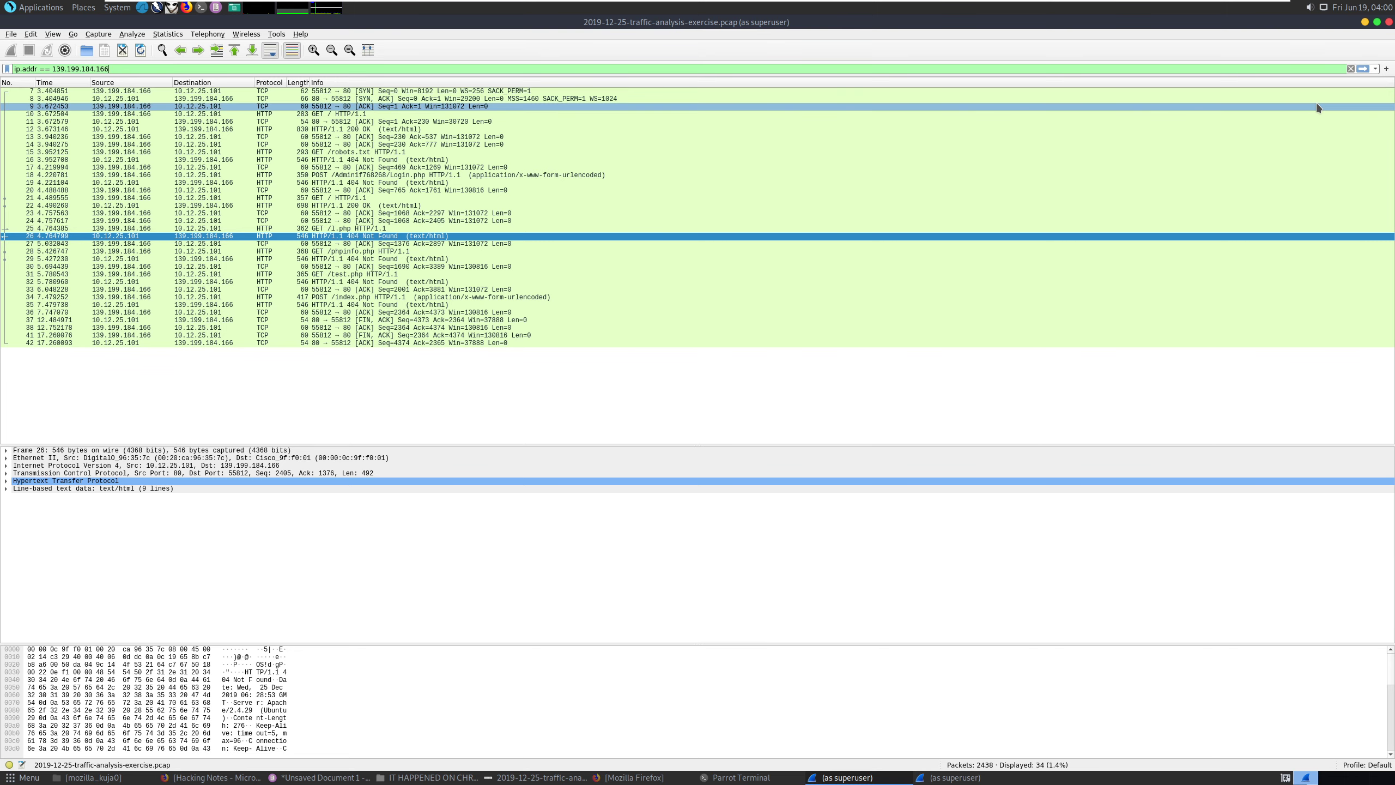
{"action": "key", "text": "Return"}
{"action": "scroll", "coordinate": [591, 189], "scroll_direction": "down", "scroll_amount": 8}
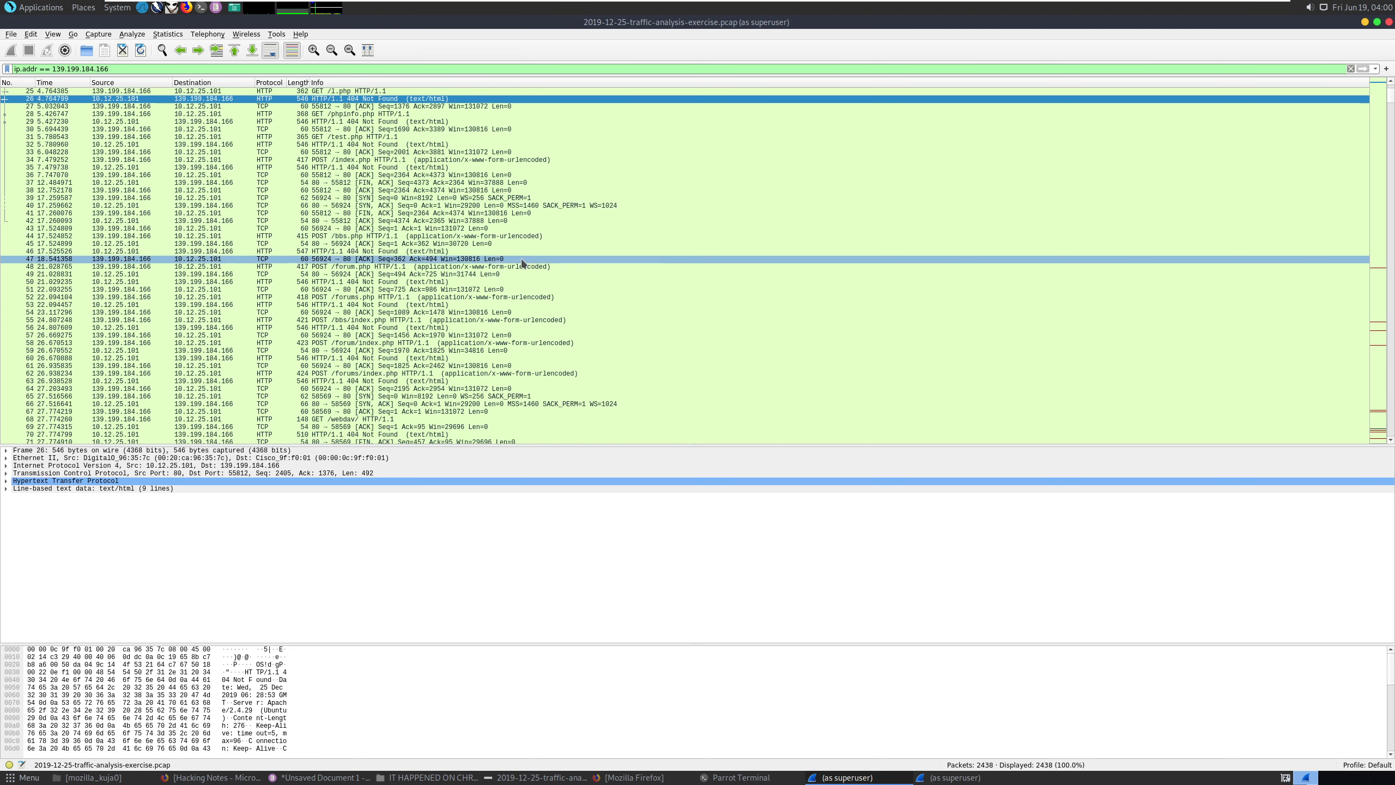
{"action": "scroll", "coordinate": [521, 263], "scroll_direction": "down", "scroll_amount": 9}
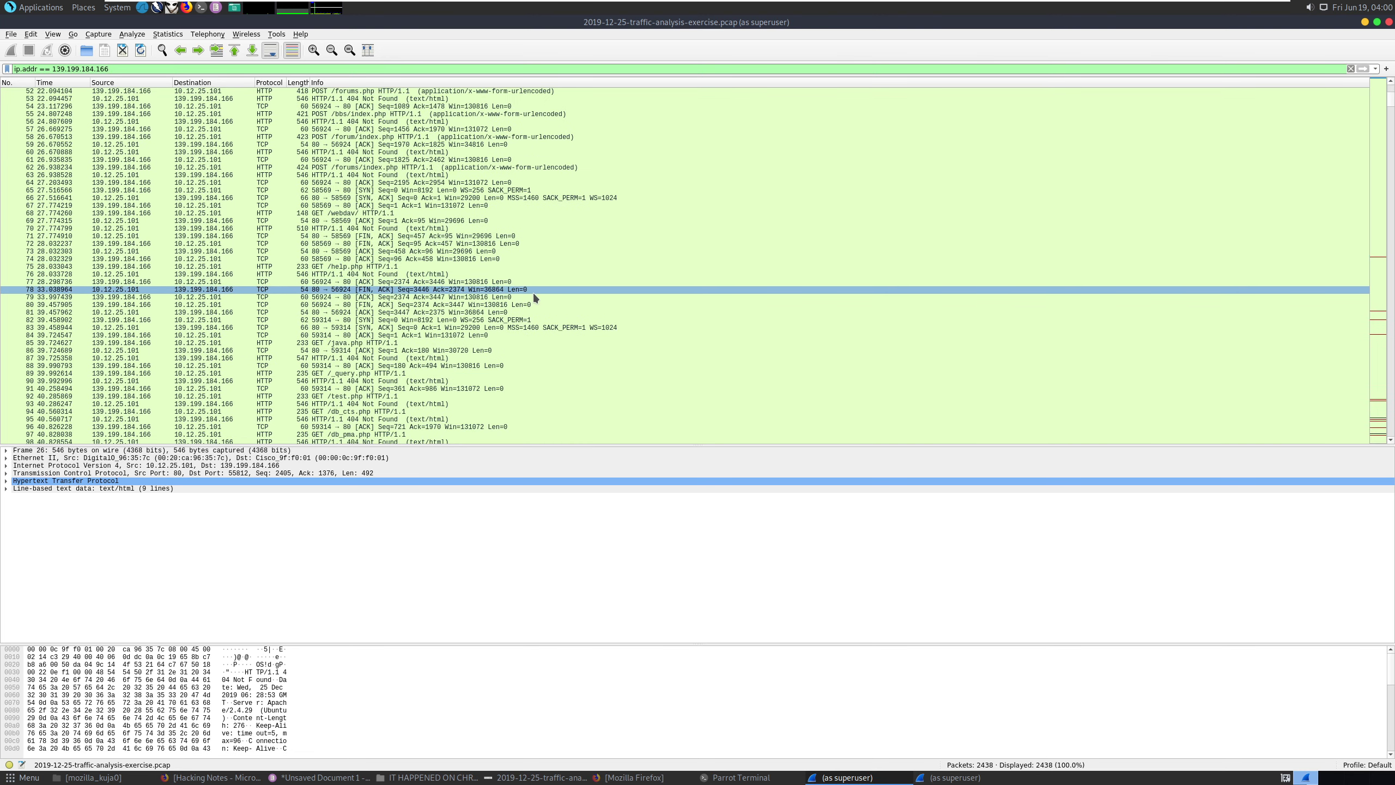
{"action": "scroll", "coordinate": [455, 315], "scroll_direction": "down", "scroll_amount": 8}
{"action": "scroll", "coordinate": [454, 311], "scroll_direction": "down", "scroll_amount": 20}
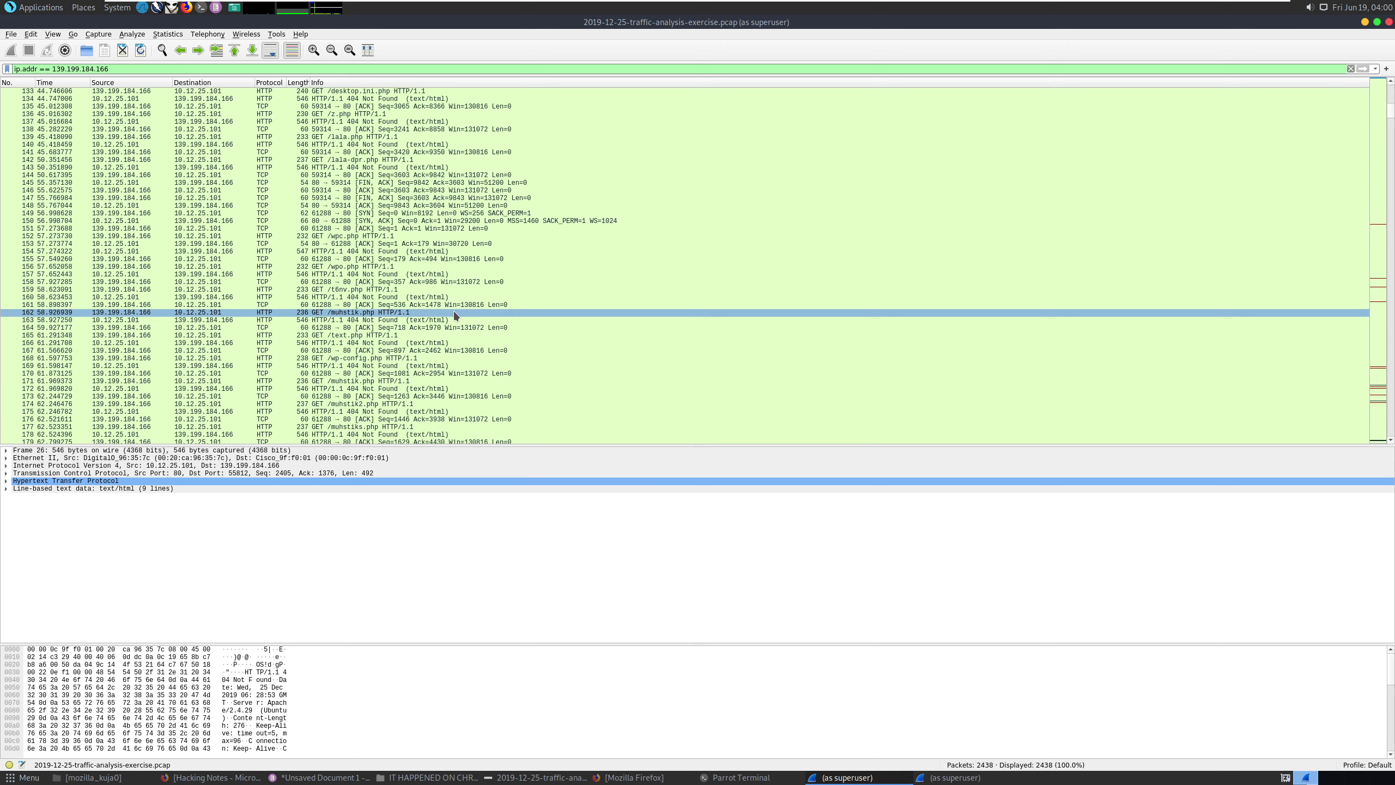
{"action": "scroll", "coordinate": [454, 311], "scroll_direction": "down", "scroll_amount": 5}
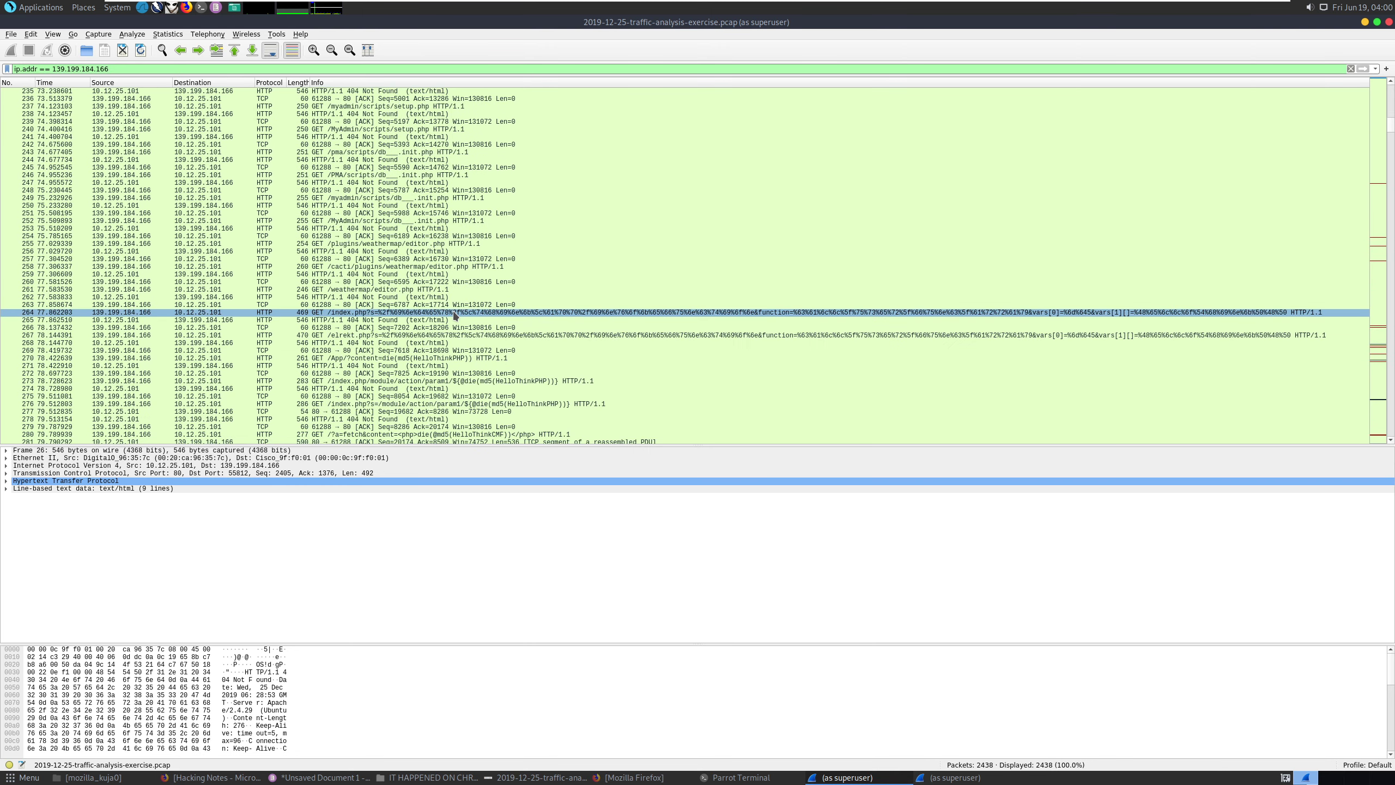
{"action": "scroll", "coordinate": [455, 315], "scroll_direction": "down", "scroll_amount": 17}
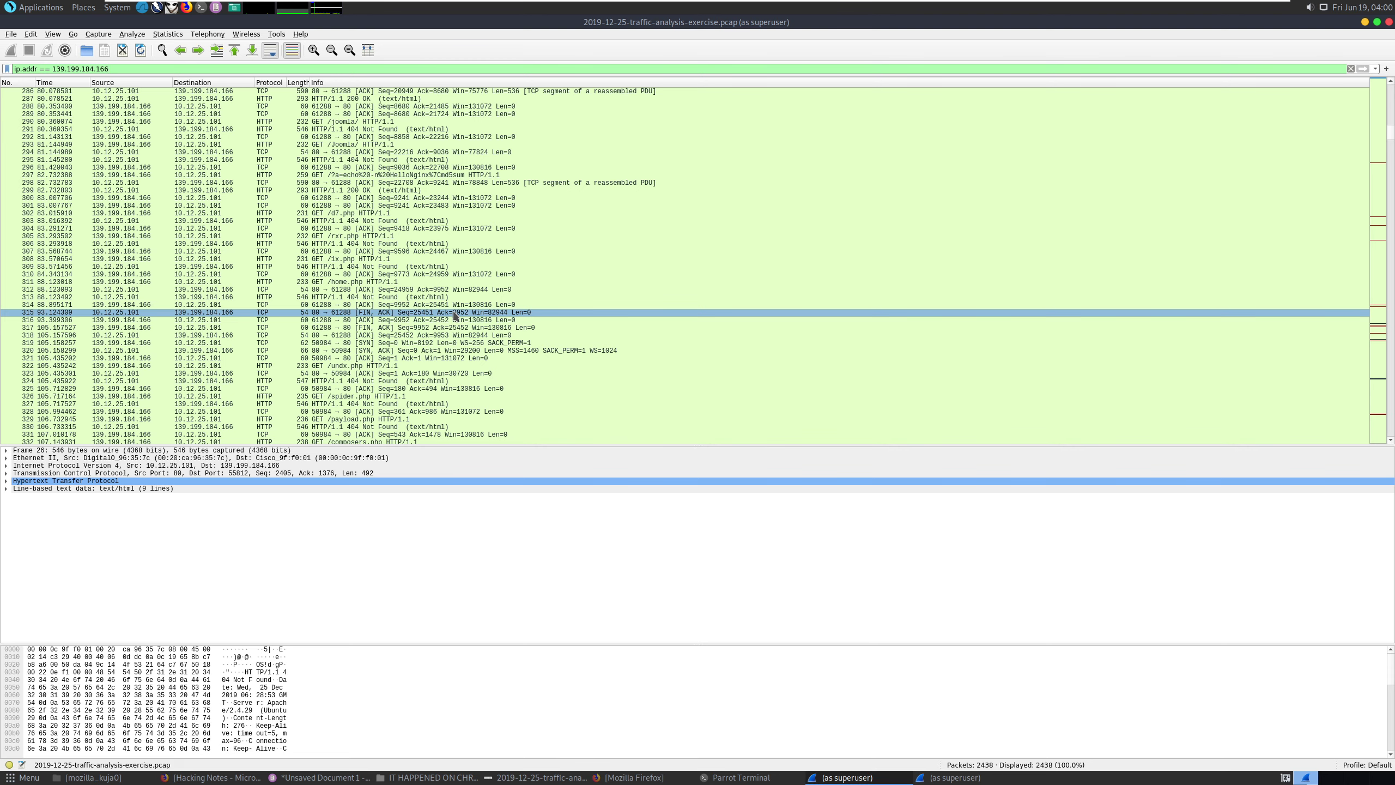
{"action": "right_click", "coordinate": [435, 312]}
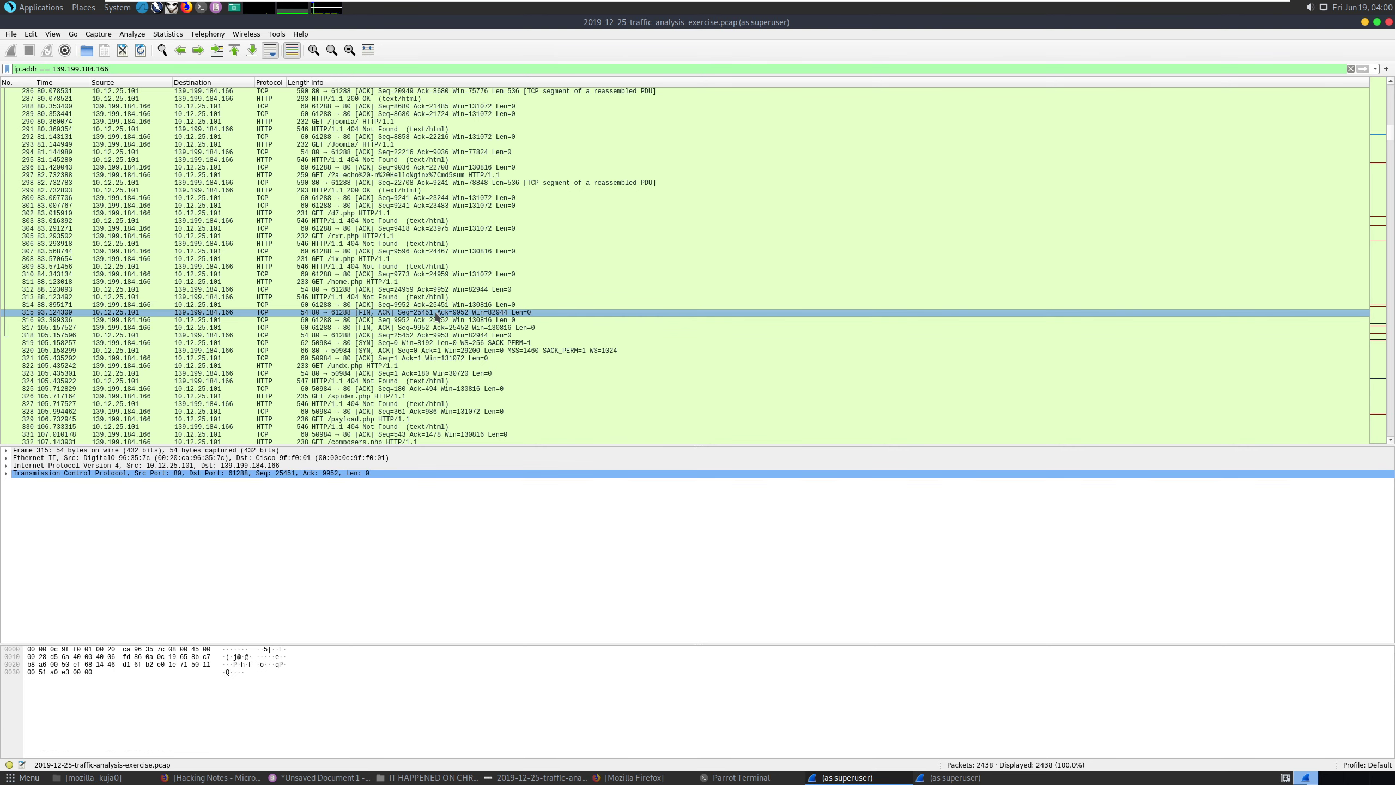
Follow packet 315's TCP stream and read through its 404 probes like /muhstik.php, /uploader.php and /cmd.php.
{"action": "mouse_move", "coordinate": [525, 461]}
{"action": "left_click", "coordinate": [631, 460]}
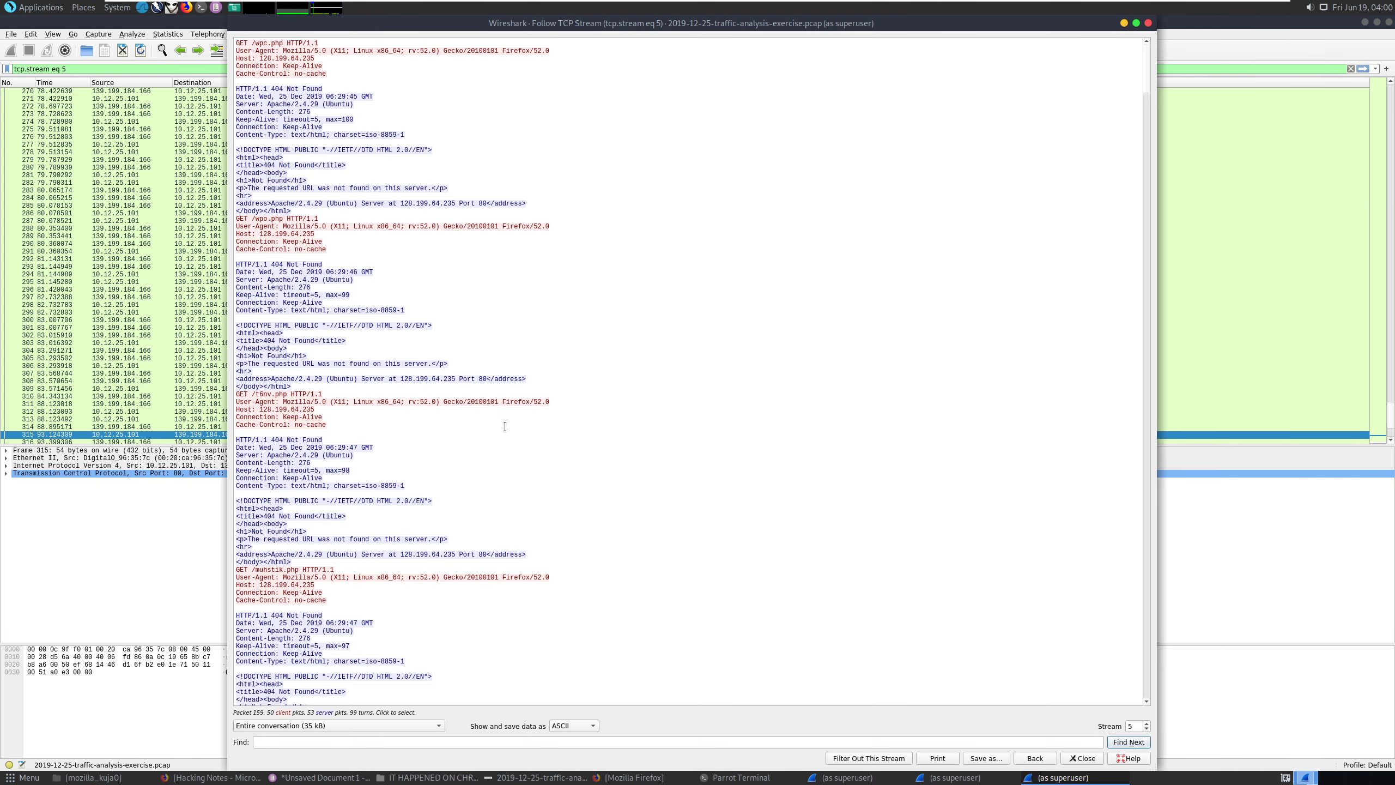
{"action": "scroll", "coordinate": [505, 427], "scroll_direction": "down", "scroll_amount": 5}
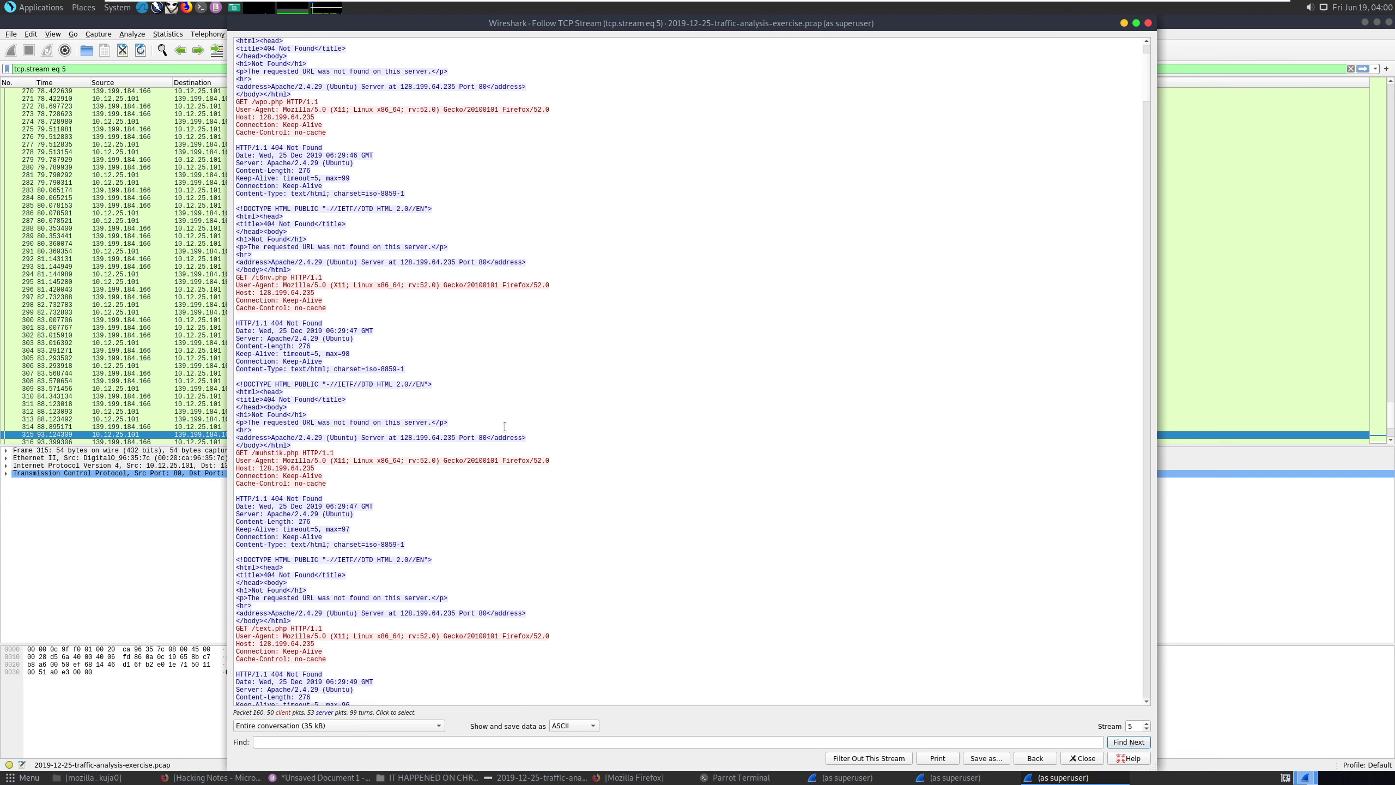
{"action": "scroll", "coordinate": [504, 427], "scroll_direction": "up", "scroll_amount": 3}
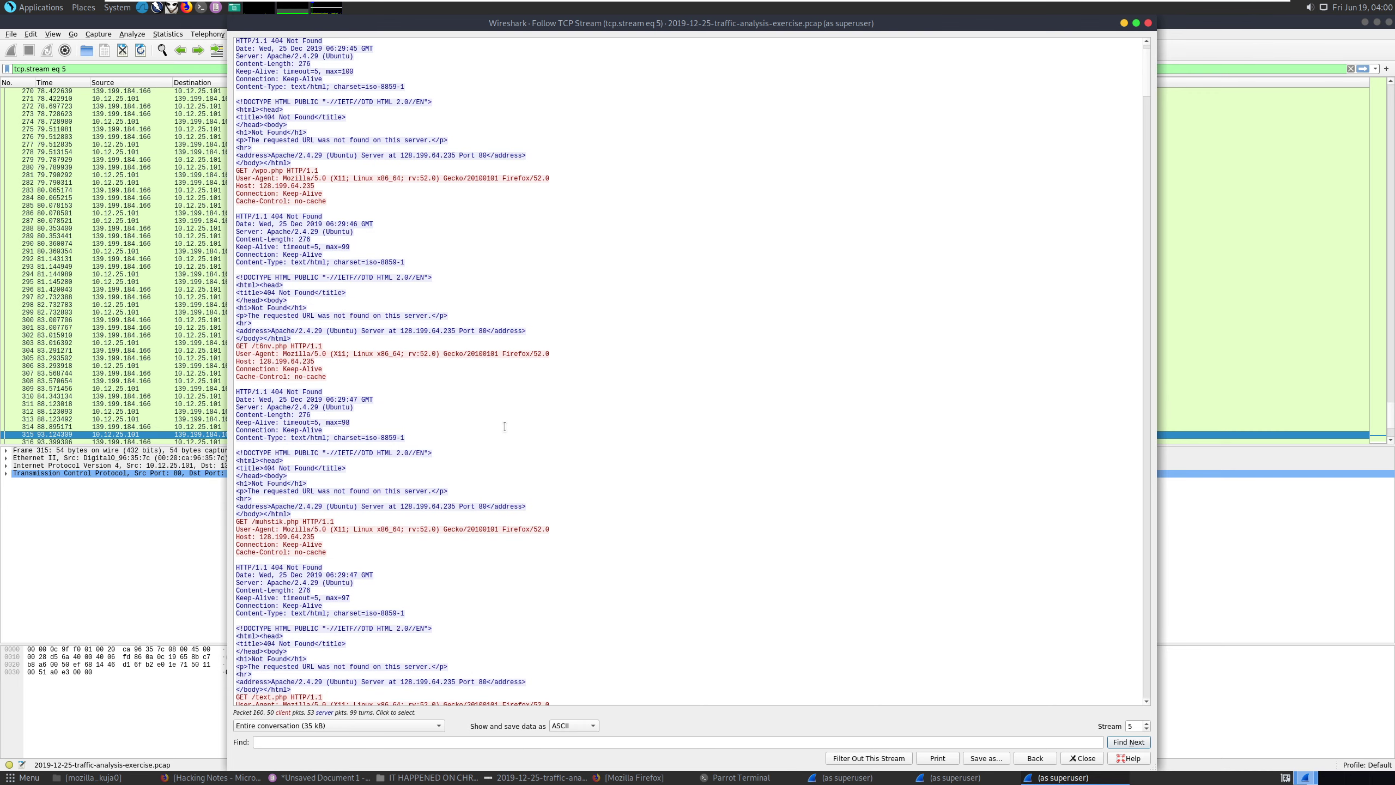
{"action": "scroll", "coordinate": [504, 426], "scroll_direction": "down", "scroll_amount": 10}
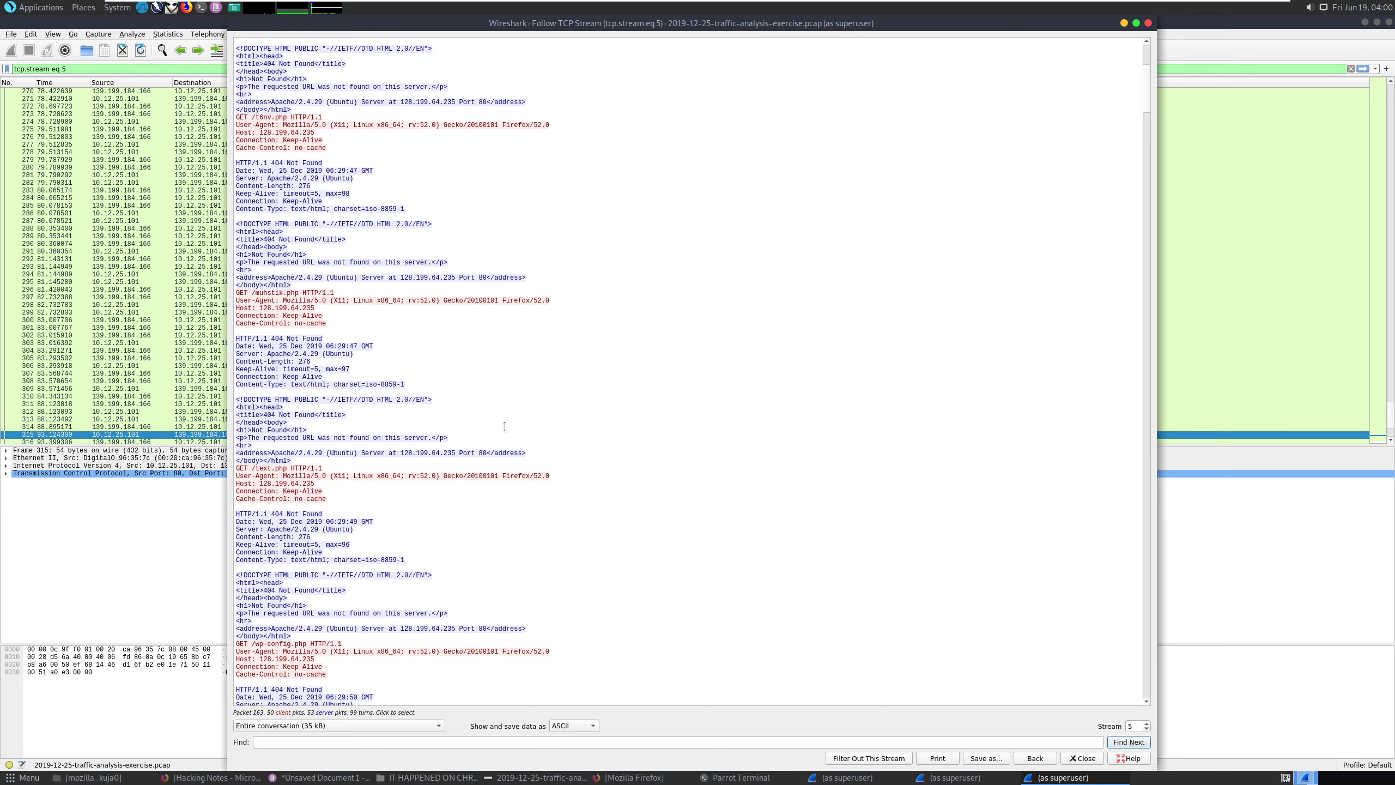
{"action": "scroll", "coordinate": [505, 427], "scroll_direction": "down", "scroll_amount": 11}
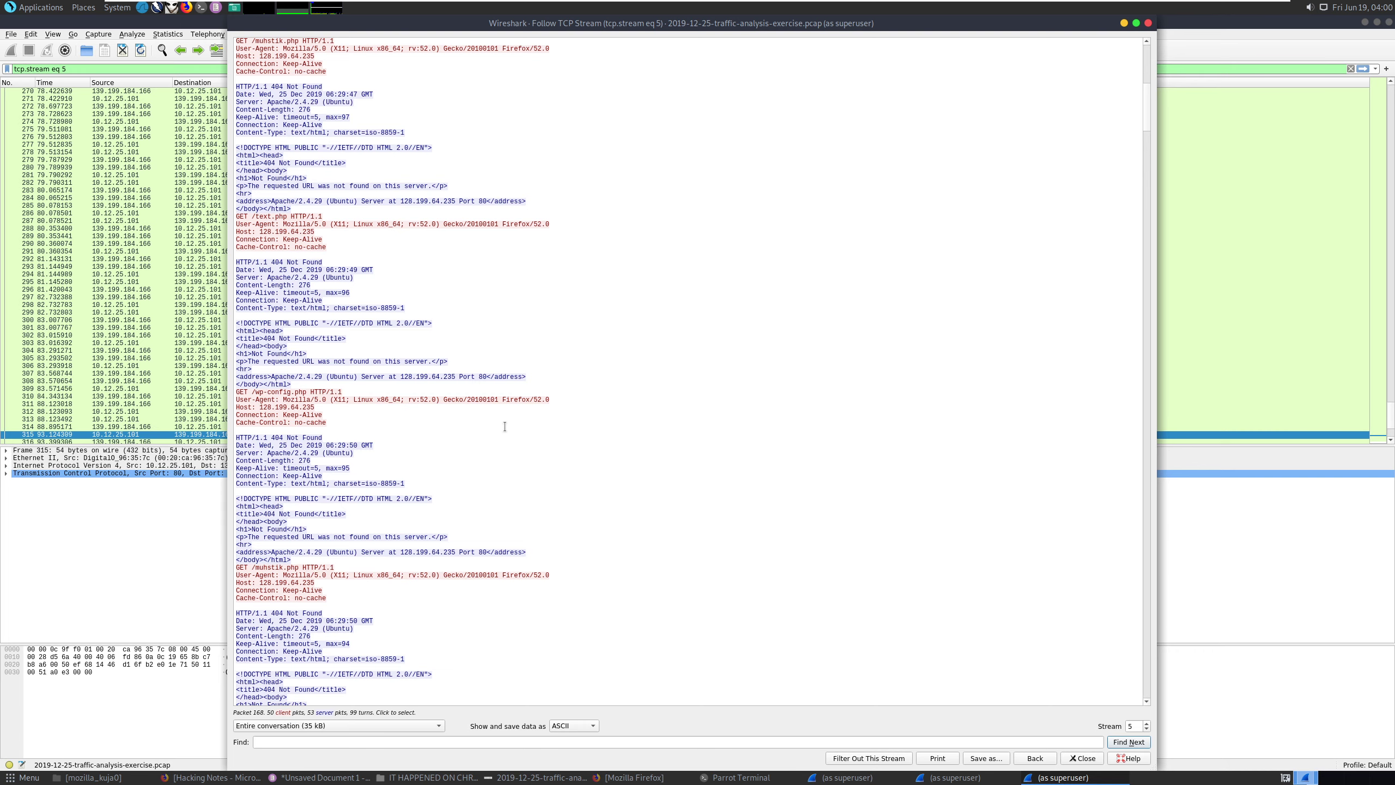
{"action": "scroll", "coordinate": [505, 426], "scroll_direction": "down", "scroll_amount": 6}
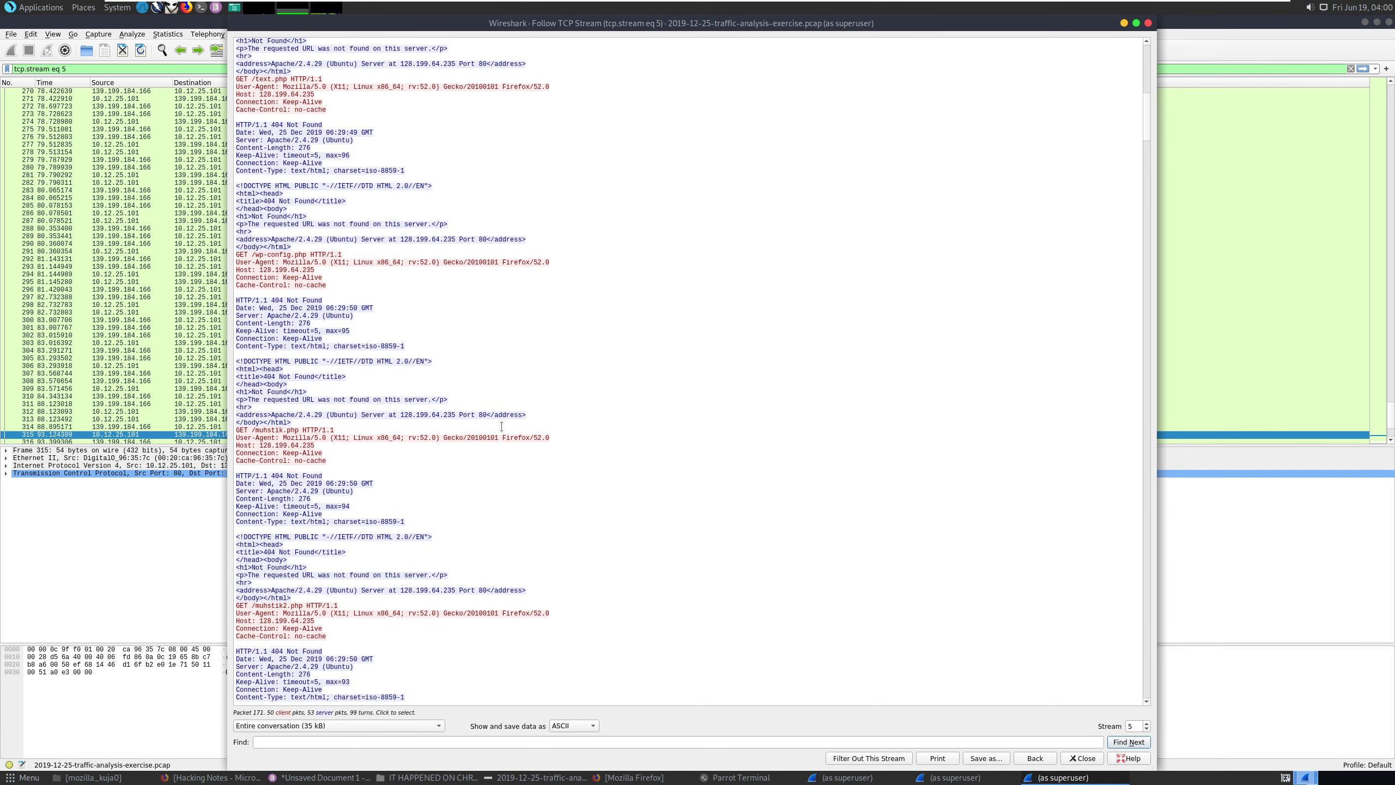
{"action": "scroll", "coordinate": [502, 427], "scroll_direction": "down", "scroll_amount": 16}
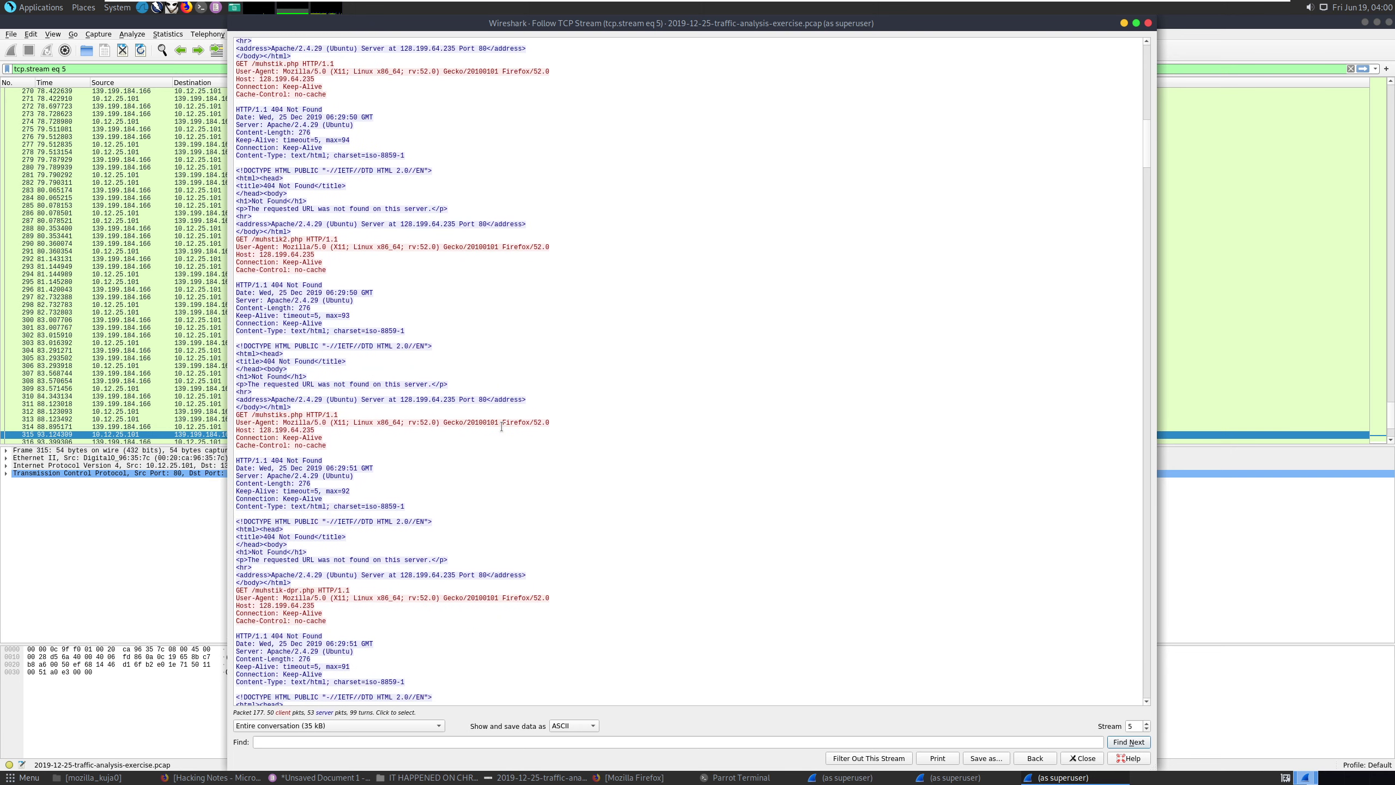
{"action": "scroll", "coordinate": [502, 427], "scroll_direction": "down", "scroll_amount": 18}
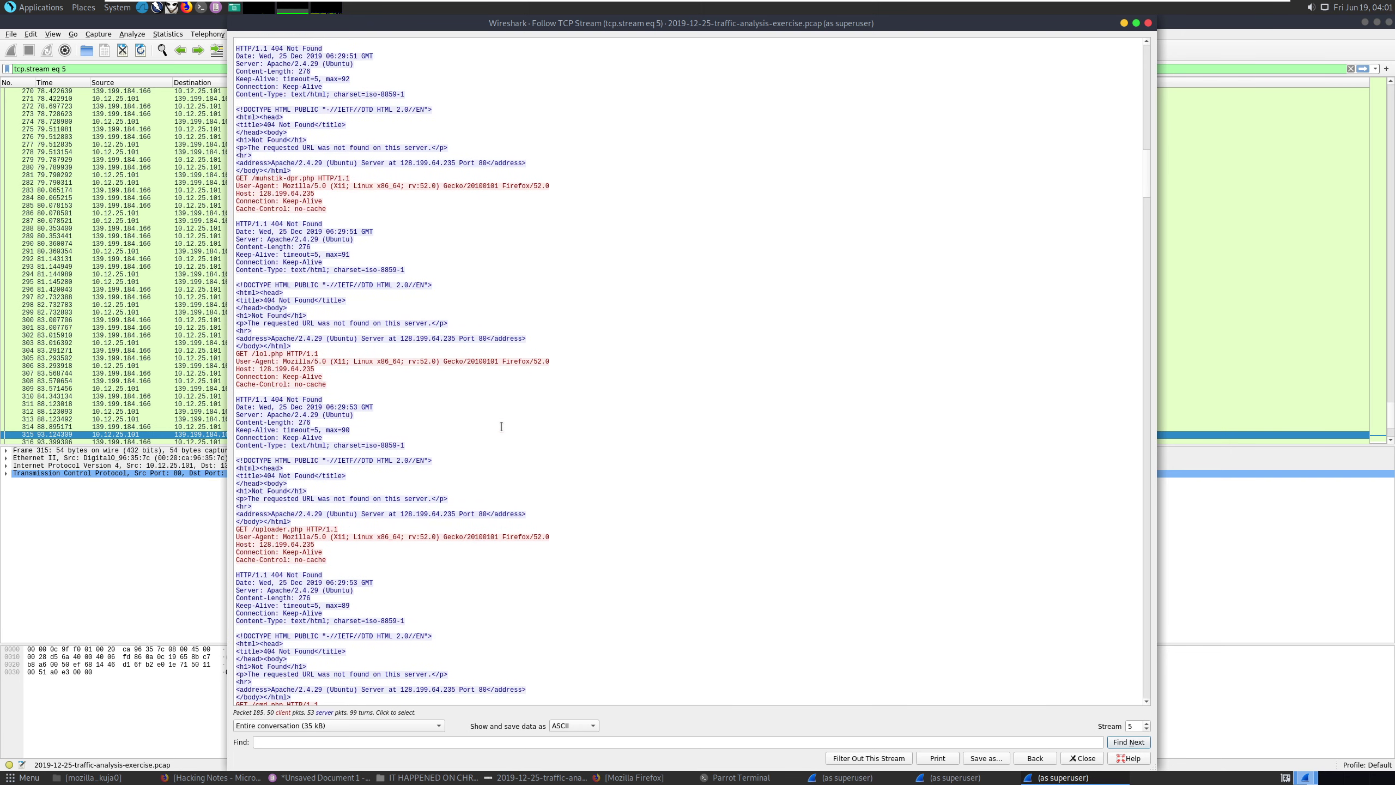
{"action": "scroll", "coordinate": [501, 427], "scroll_direction": "down", "scroll_amount": 5}
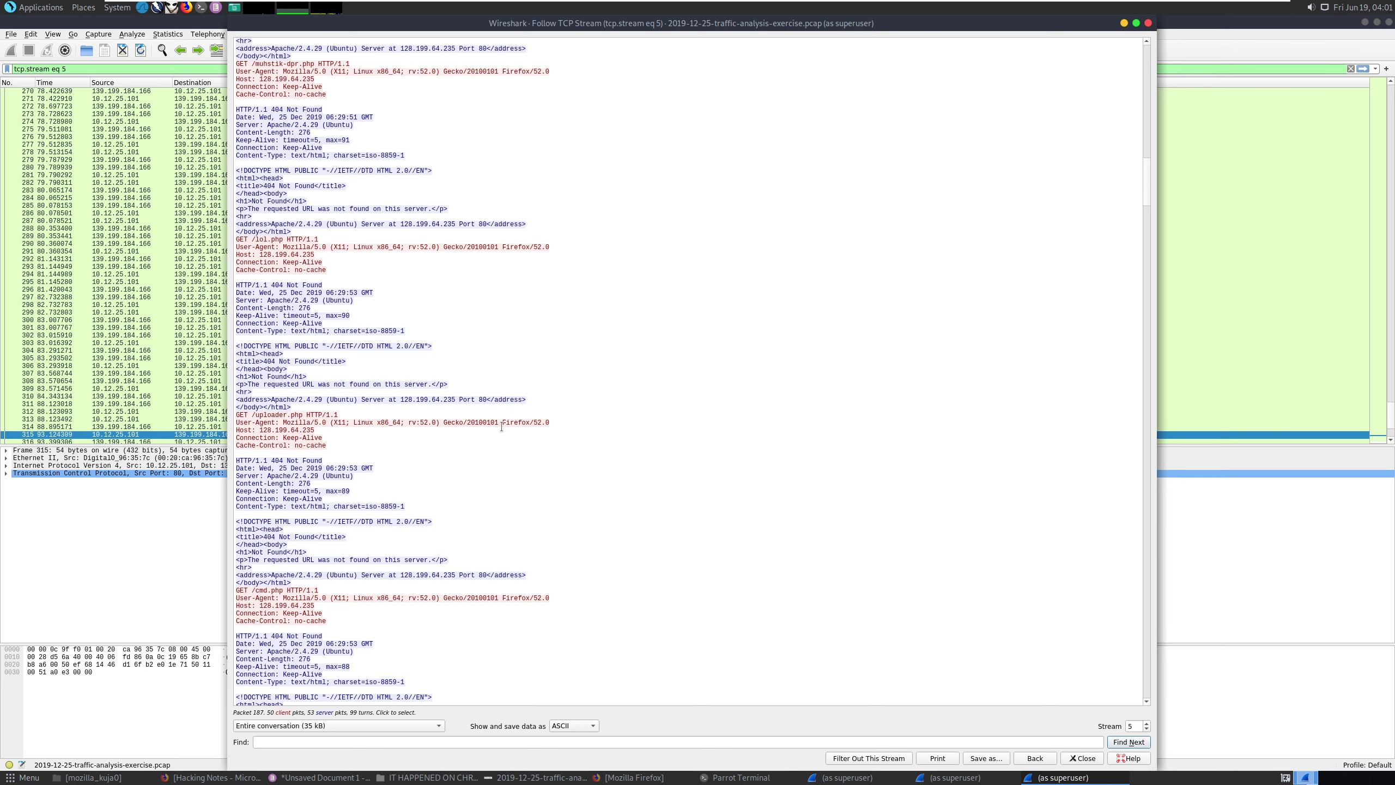
{"action": "scroll", "coordinate": [502, 426], "scroll_direction": "down", "scroll_amount": 6}
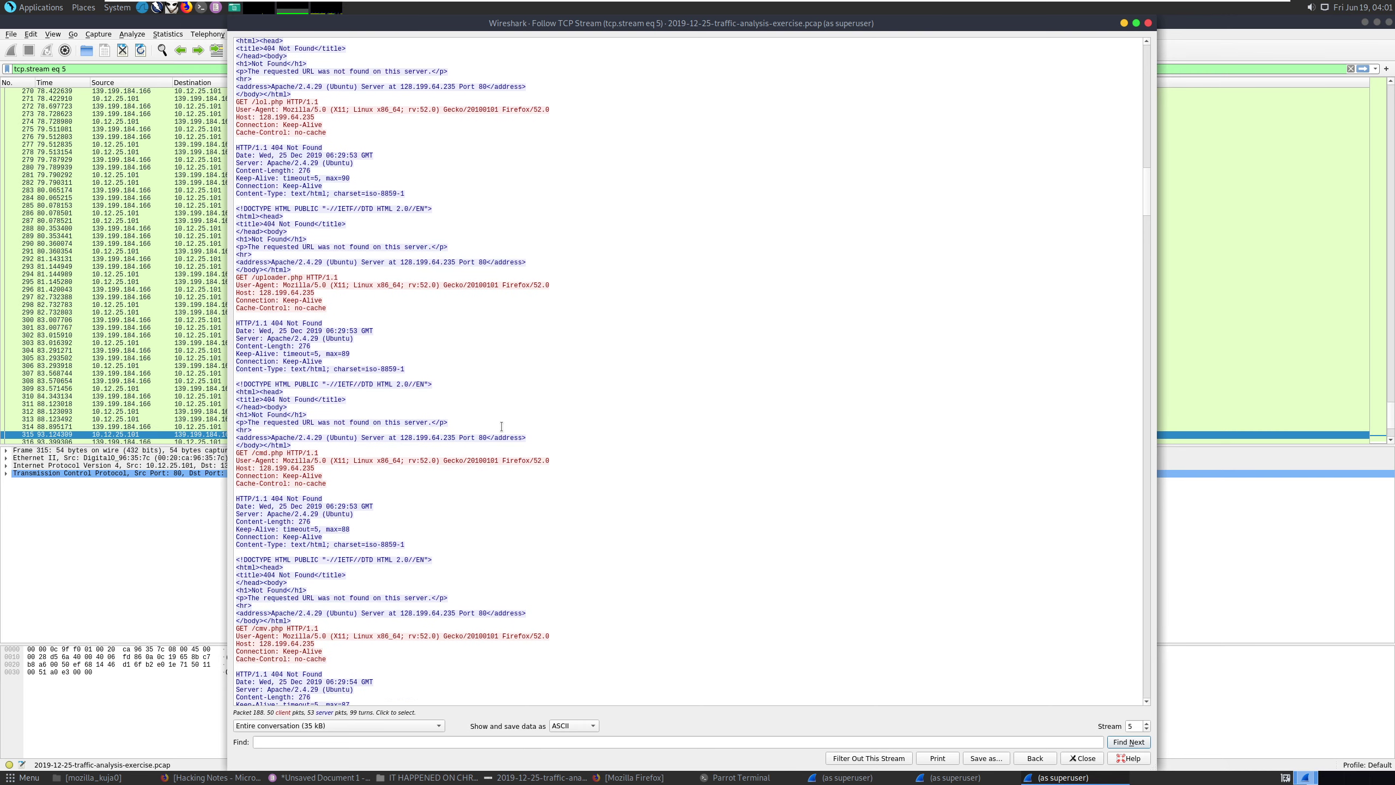
{"action": "scroll", "coordinate": [501, 426], "scroll_direction": "down", "scroll_amount": 6}
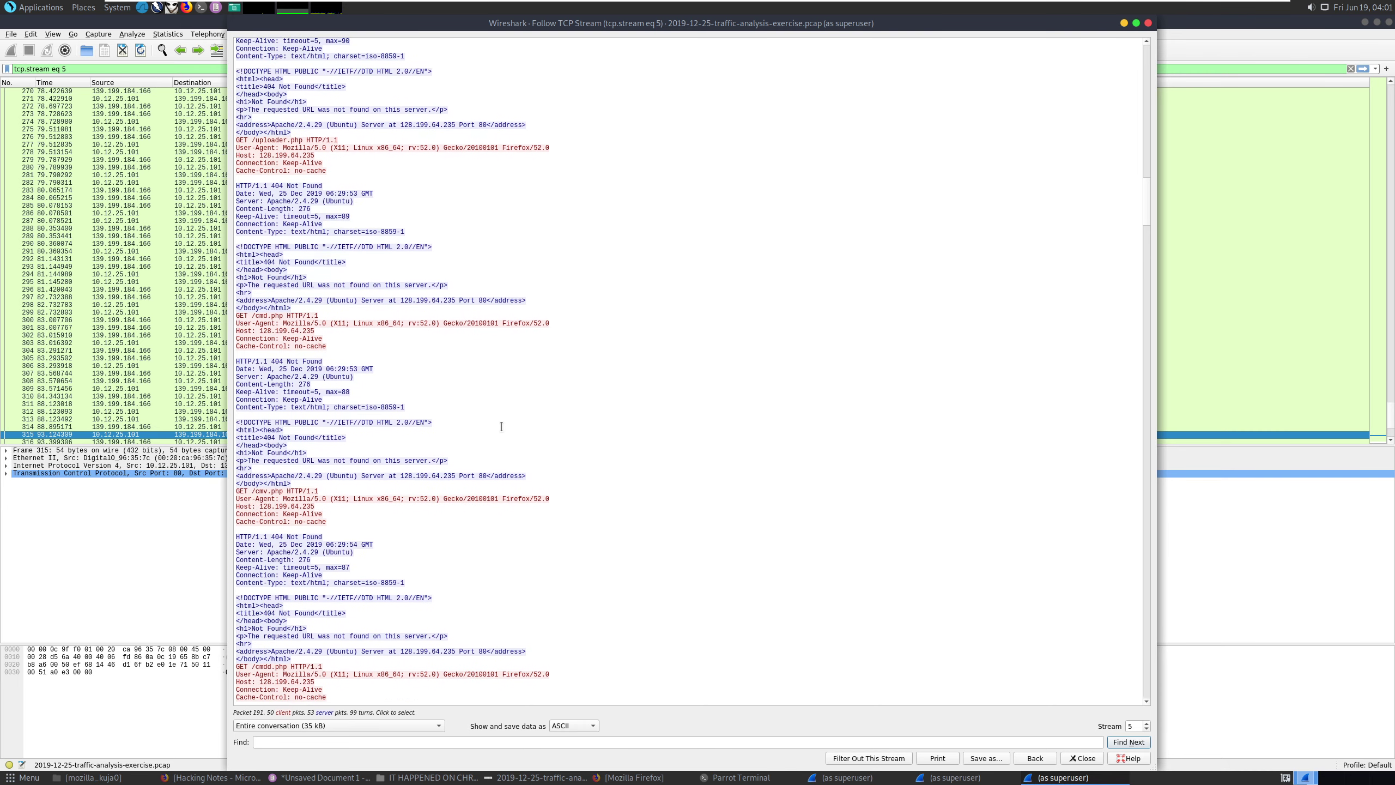
{"action": "scroll", "coordinate": [501, 427], "scroll_direction": "down", "scroll_amount": 16}
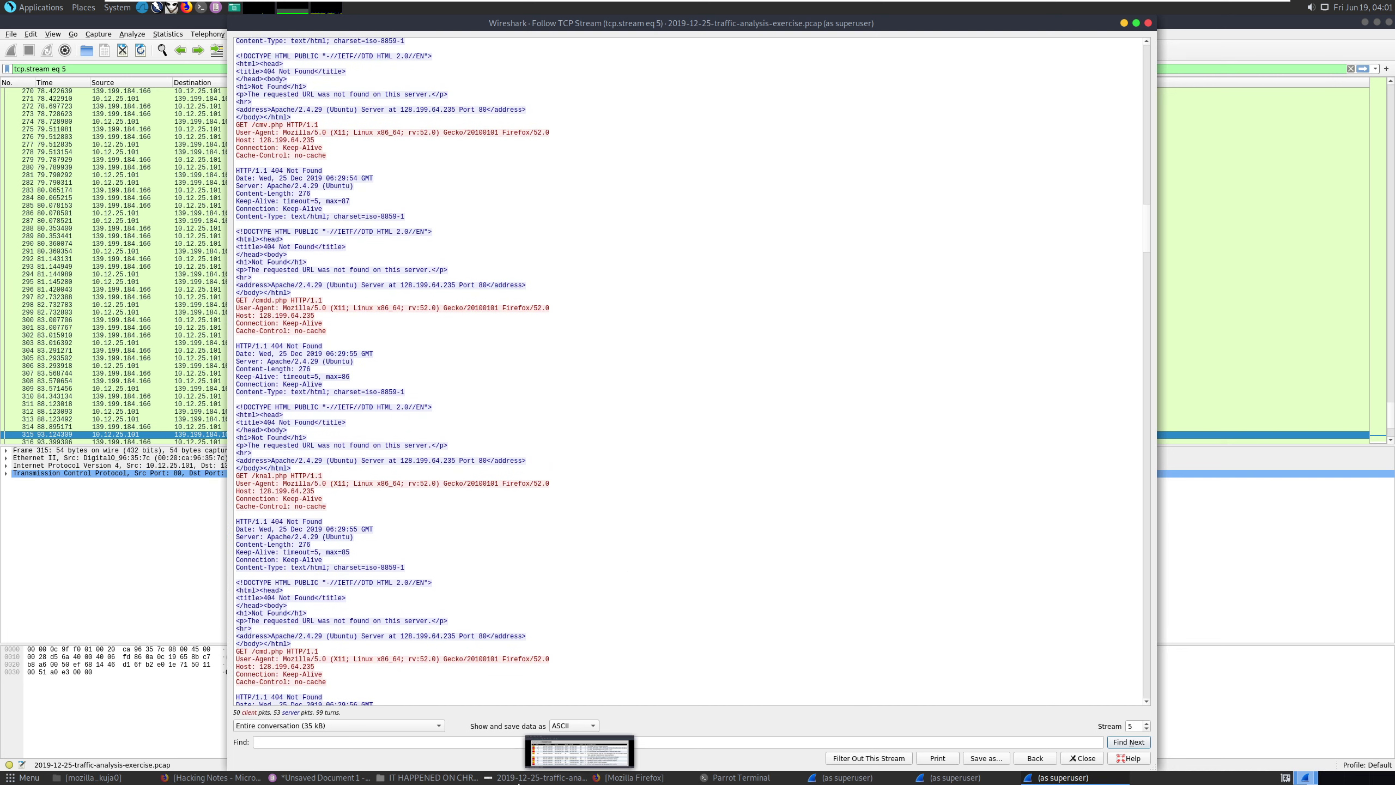
Add blank lines to the Pluma notes and place a narrowed alerts image beside them.
{"action": "left_click", "coordinate": [324, 777]}
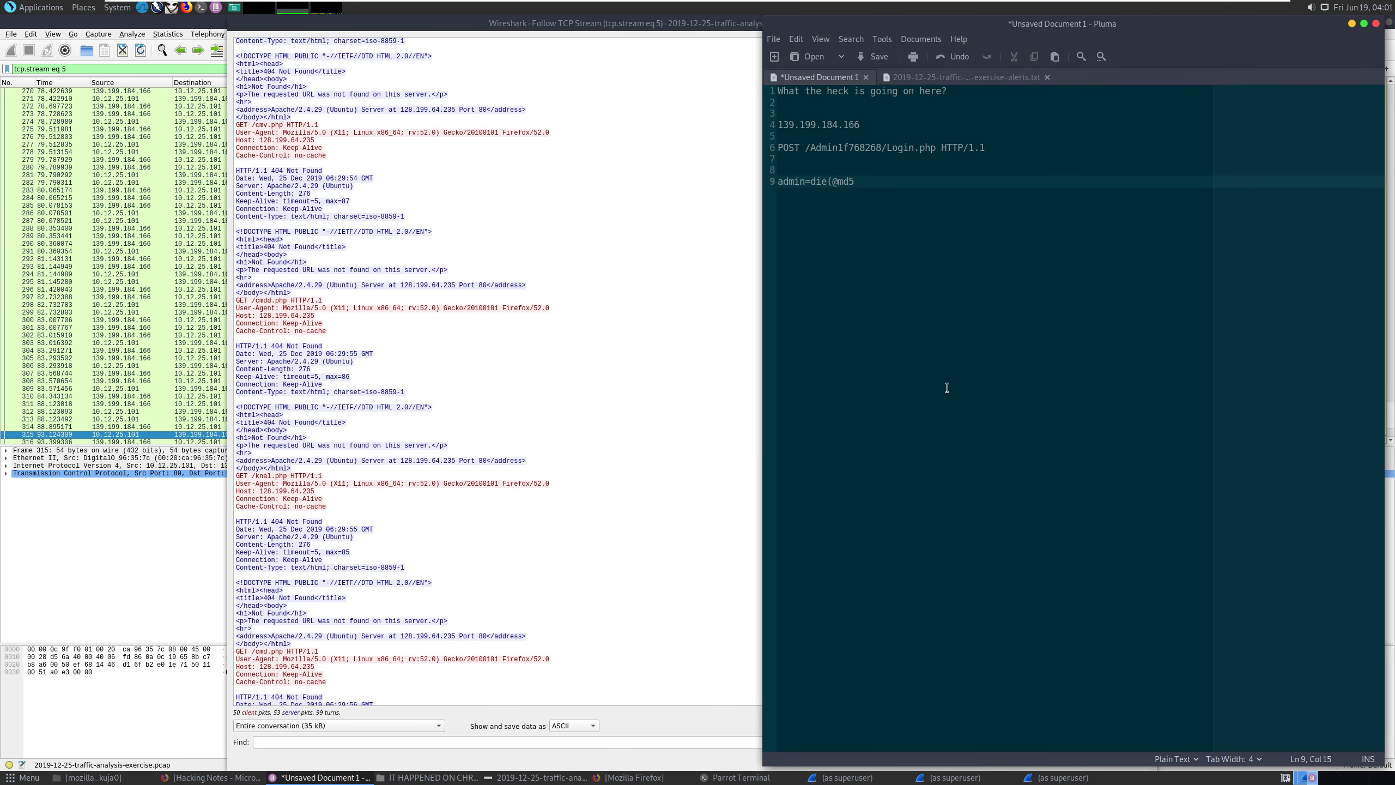
{"action": "key", "text": "Return"}
{"action": "key", "text": "Return"}
{"action": "key", "text": "Return"}
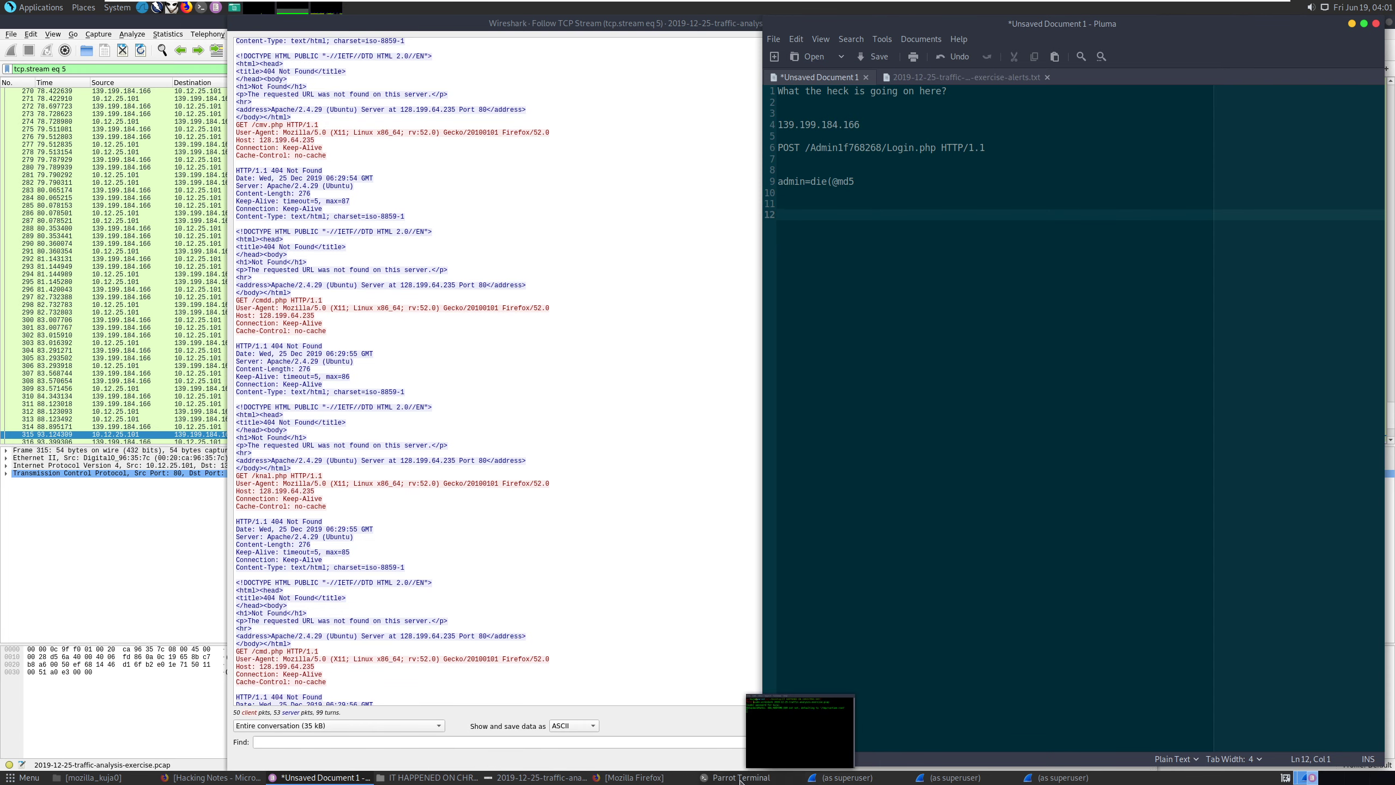
{"action": "mouse_move", "coordinate": [463, 777]}
{"action": "left_click", "coordinate": [539, 777]}
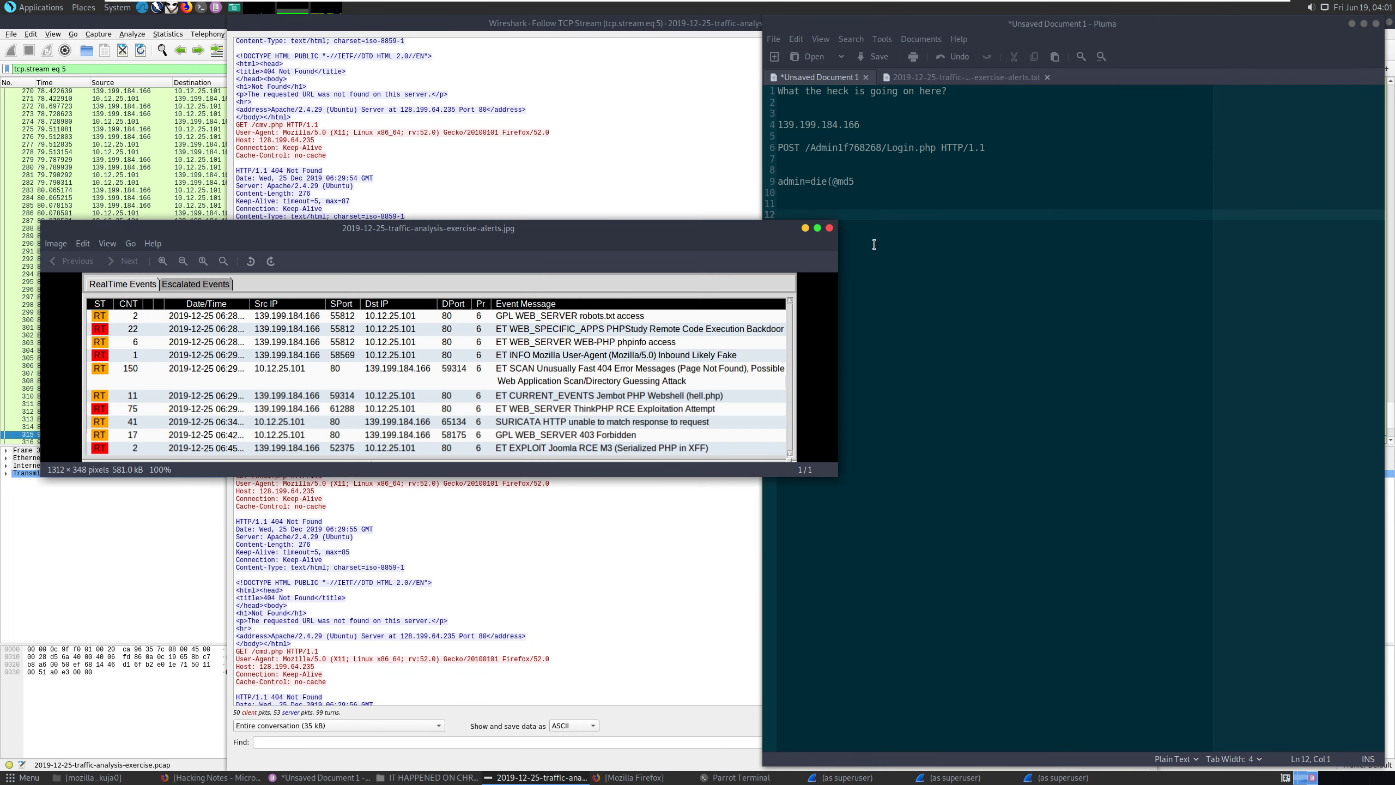
{"action": "left_click_drag", "start_coordinate": [636, 221], "coordinate": [609, 224]}
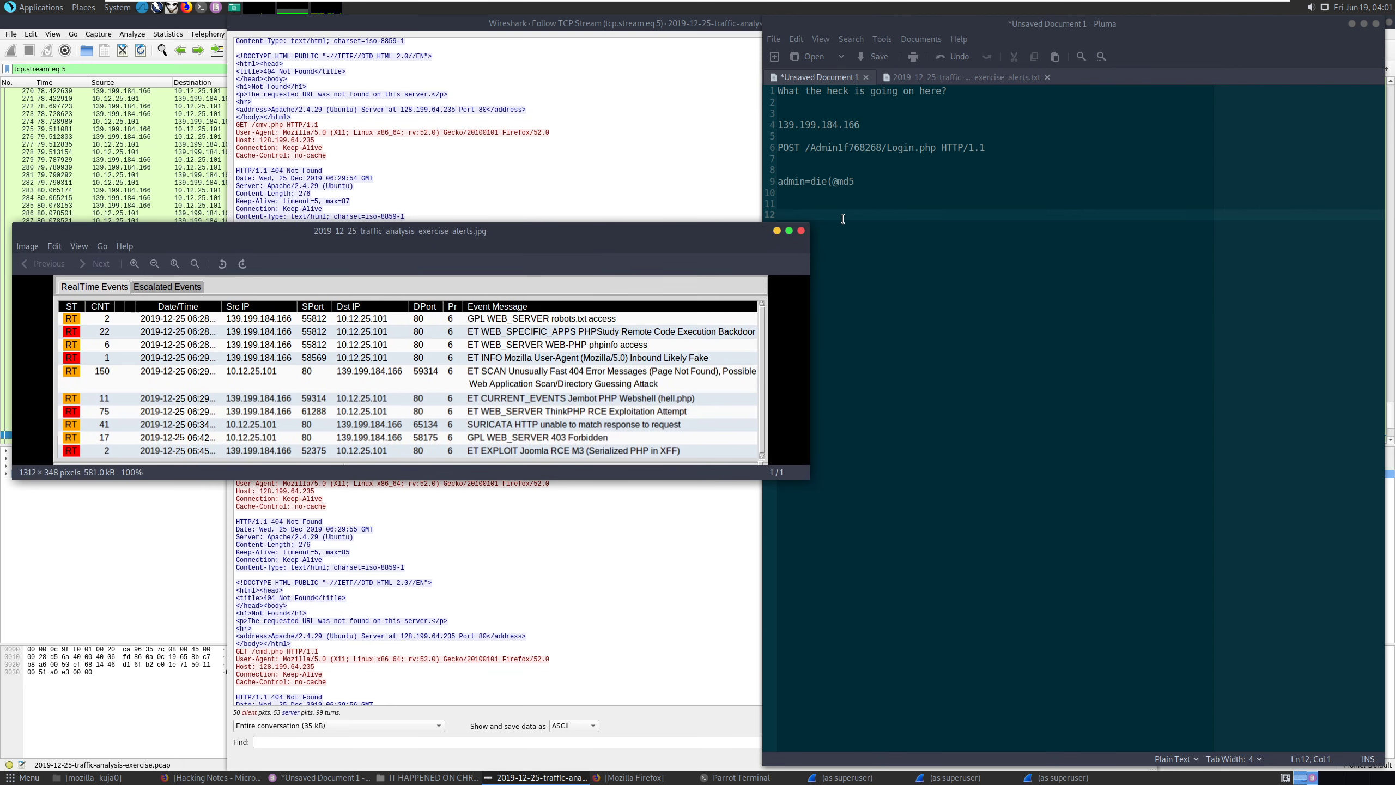
{"action": "left_click_drag", "start_coordinate": [809, 274], "coordinate": [761, 224]}
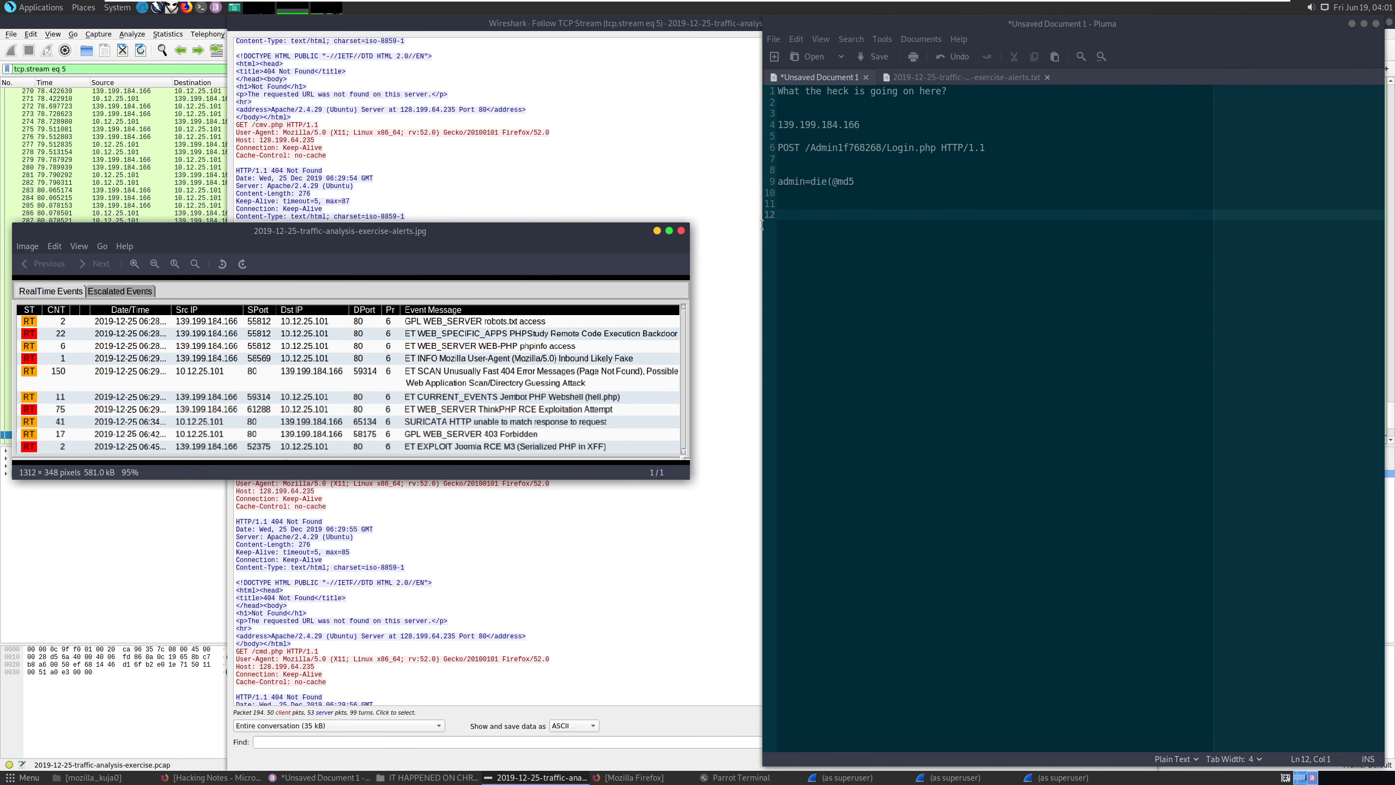
Copy the attacker IP 139.199.184.166 from line 4 onto line 12.
{"action": "left_click", "coordinate": [877, 128]}
{"action": "key", "text": "shift+Home"}
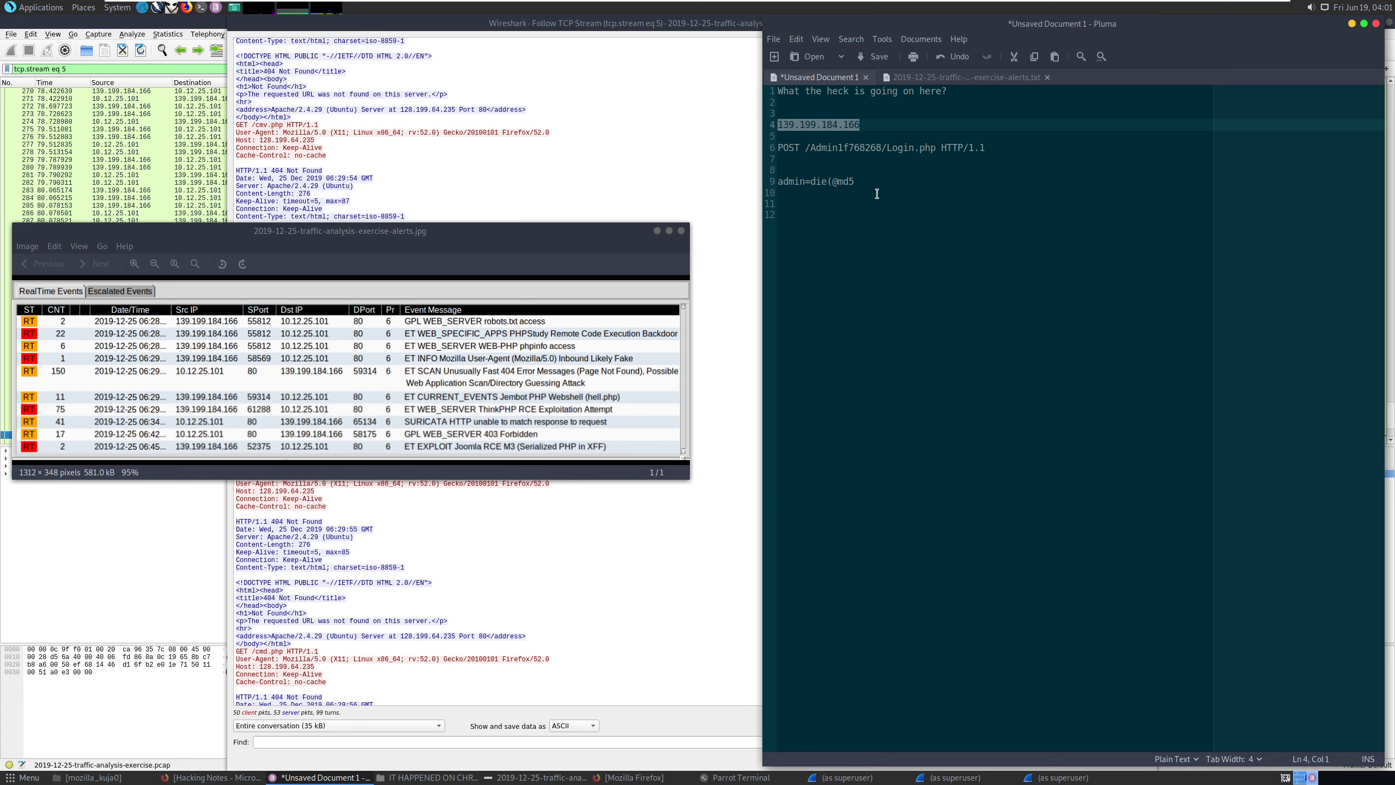
{"action": "type", "text": "c"}
{"action": "left_click", "coordinate": [934, 228]}
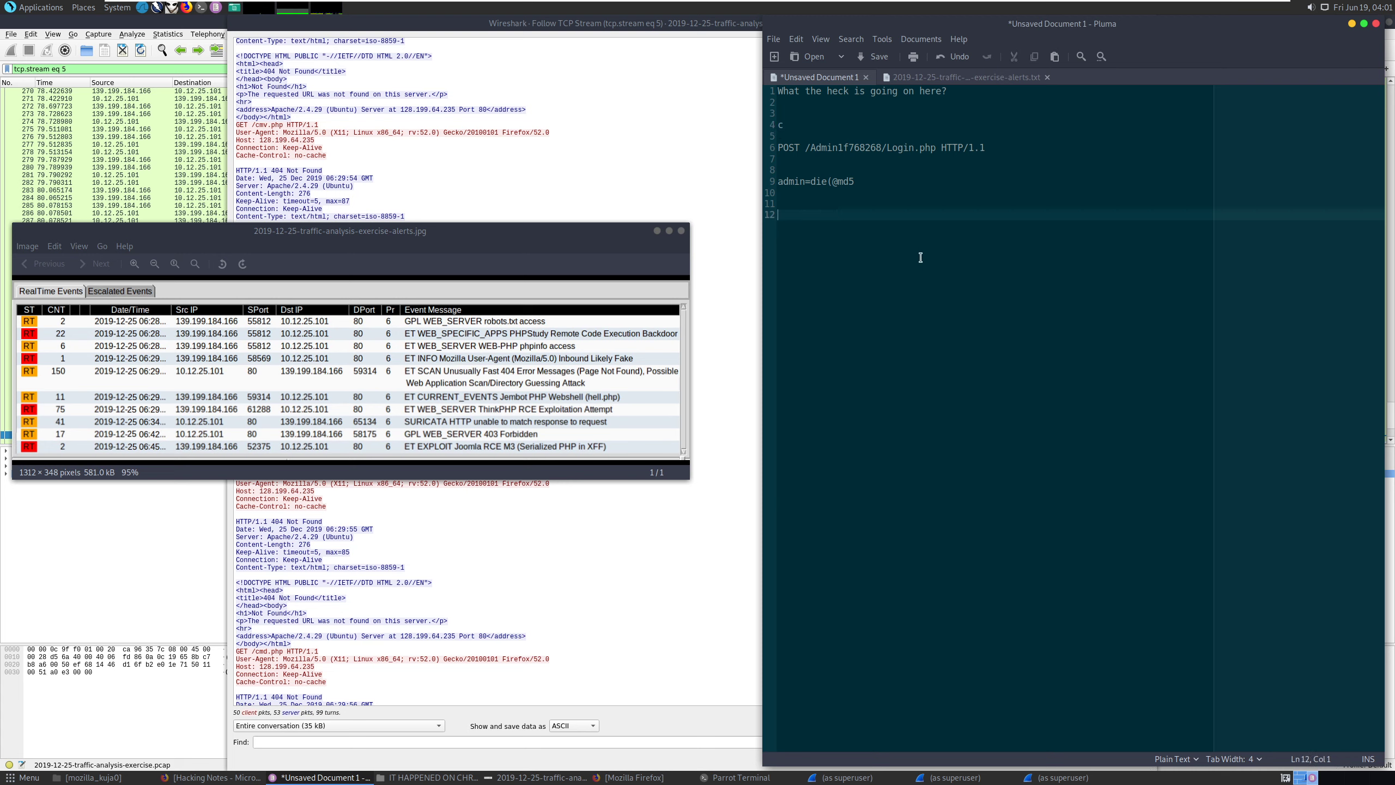
{"action": "type", "text": "admin=die(@md5"}
{"action": "key", "text": "ctrl+z"}
{"action": "key", "text": "ctrl+z"}
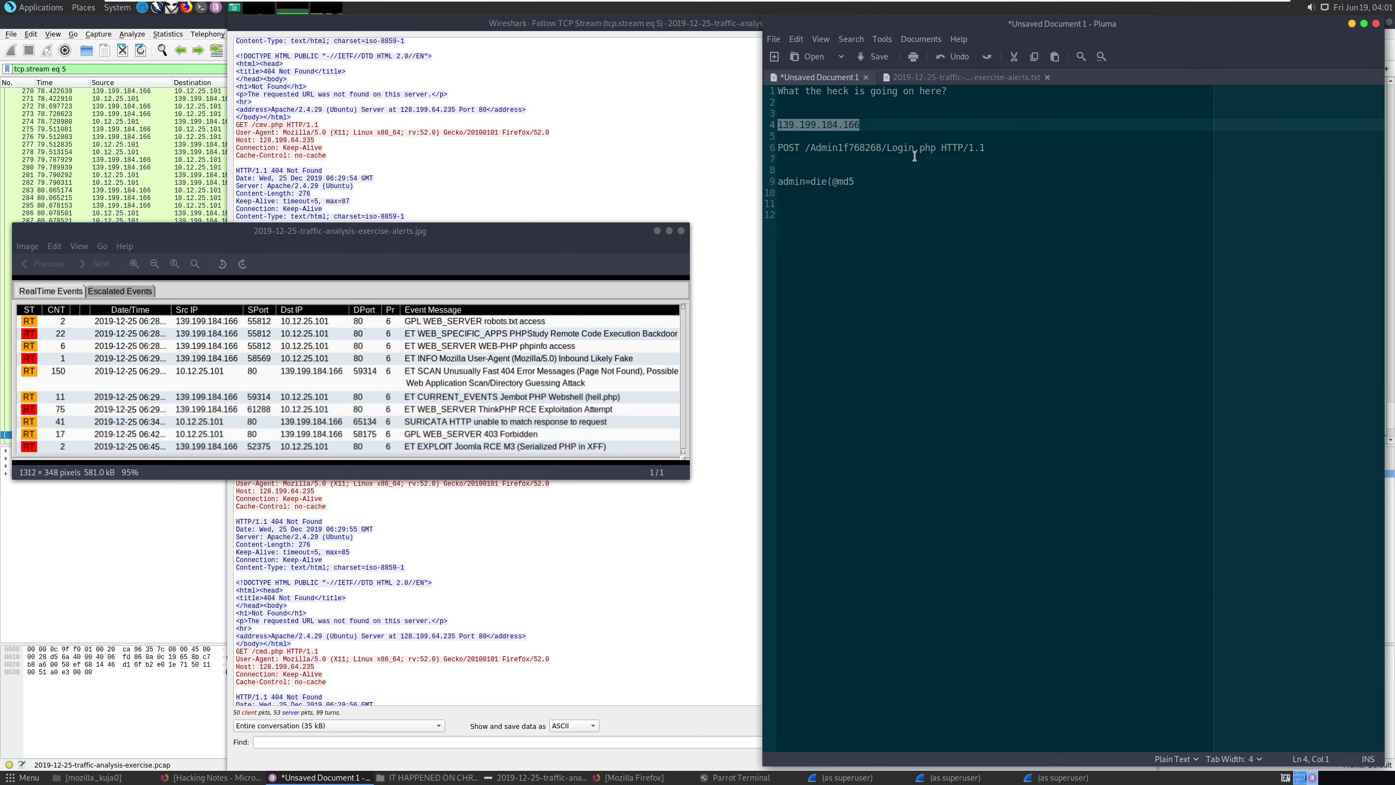
{"action": "key", "text": "ctrl+c"}
{"action": "left_click", "coordinate": [887, 231]}
{"action": "key", "text": "ctrl+v"}
After the IP, type 'reconisisnce then exploited an RCE vuln on 10.12.25.101'.
{"action": "type", "text": "reconisis"}
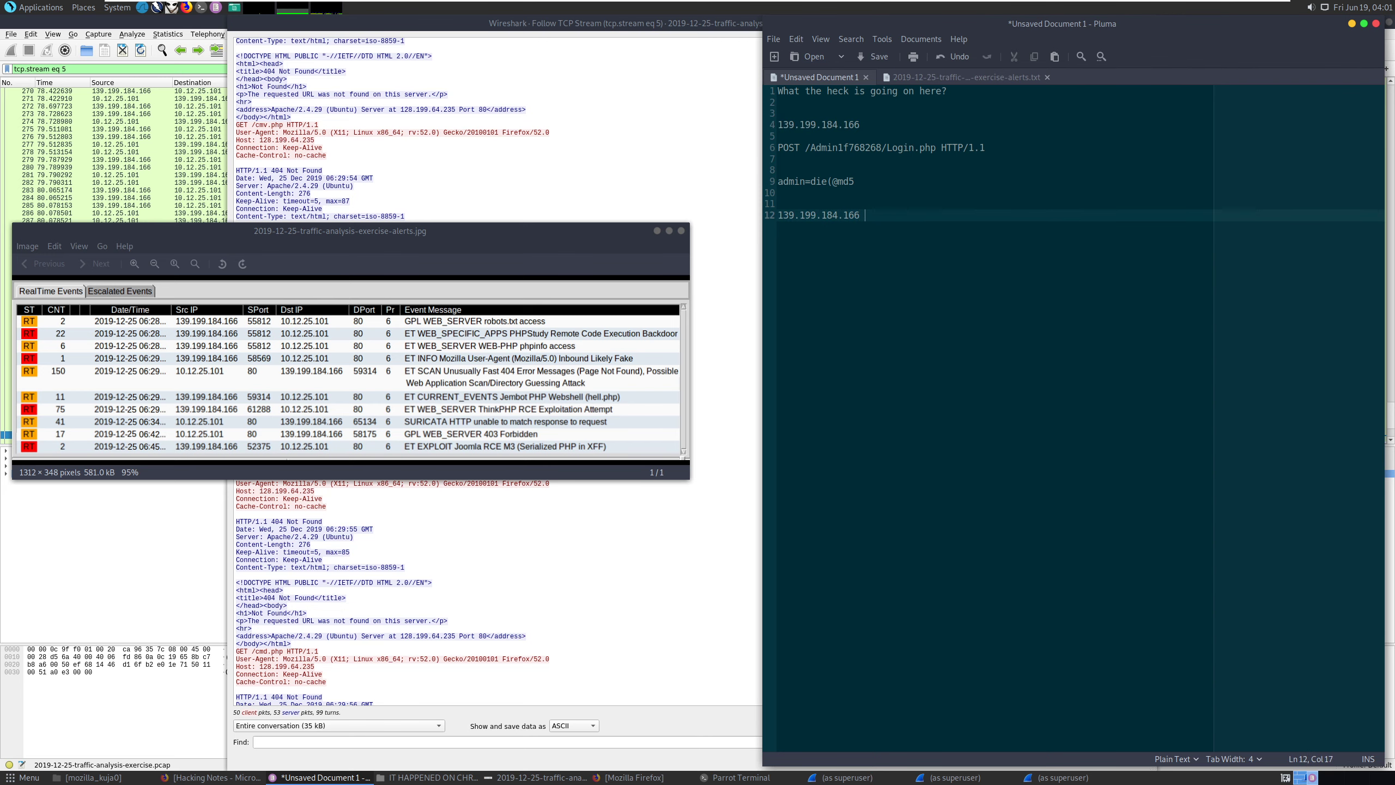
{"action": "type", "text": "nce then exploited an RCE vul"}
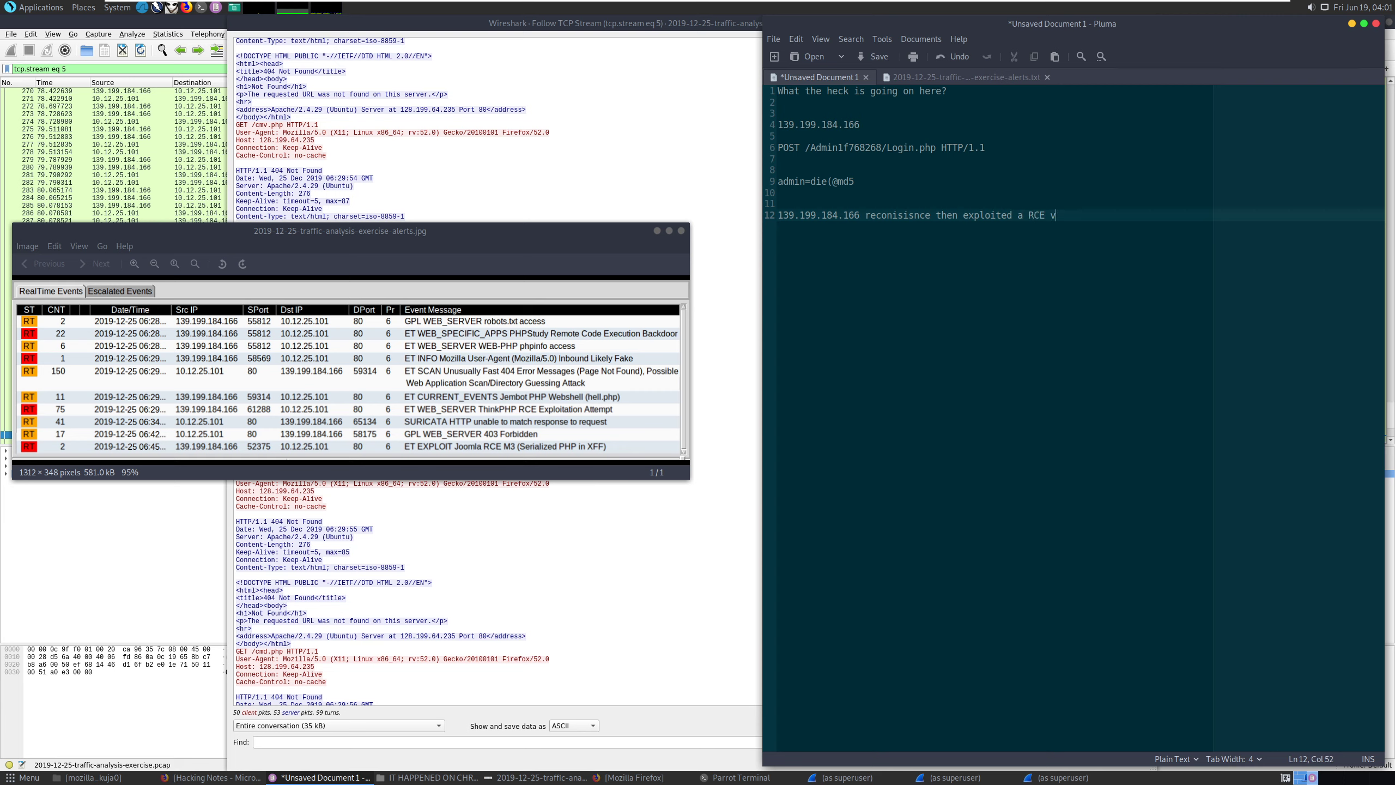
{"action": "key", "text": "BackSpace"}
{"action": "type", "text": "n on 10.12.25.101"}
{"action": "key", "text": "Return"}
{"action": "key", "text": "Return"}
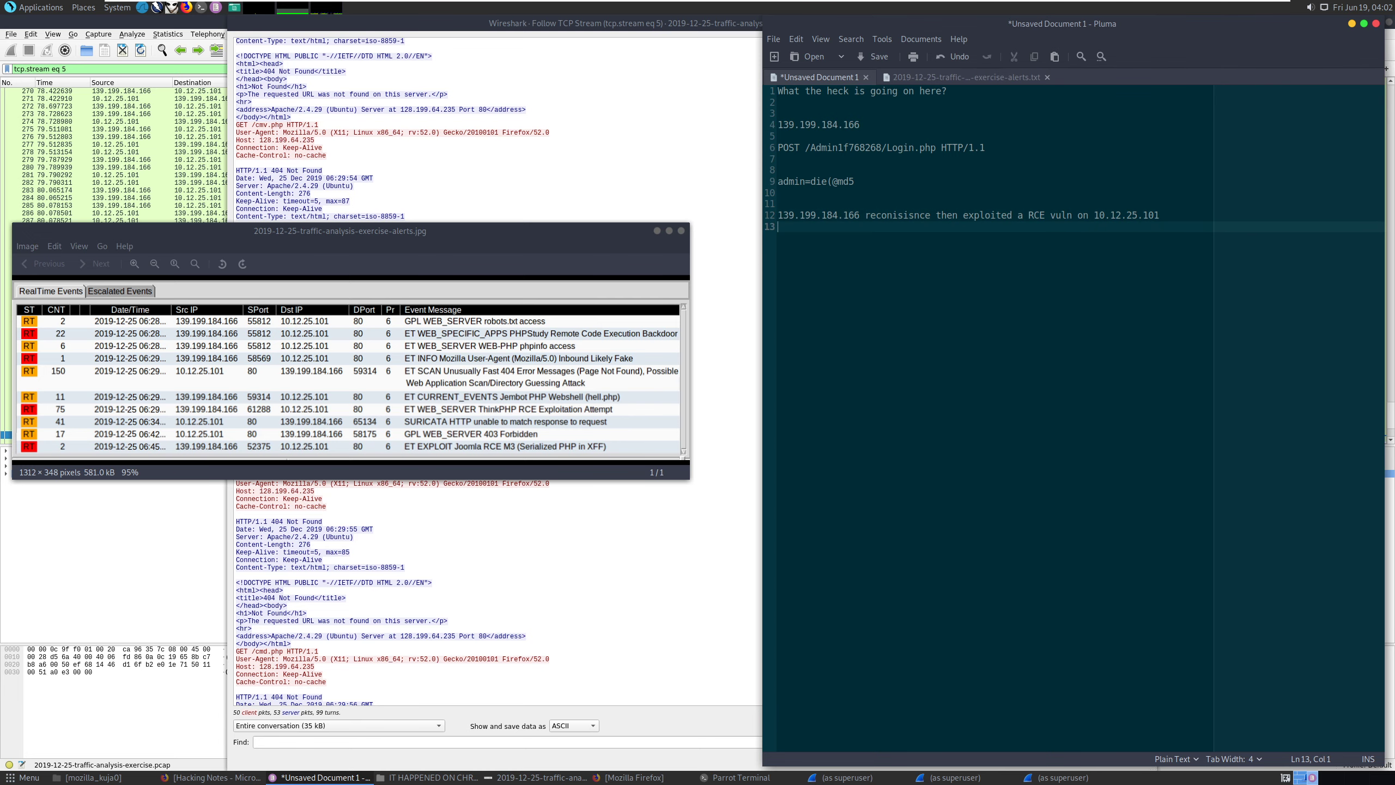
{"action": "left_click", "coordinate": [307, 599]}
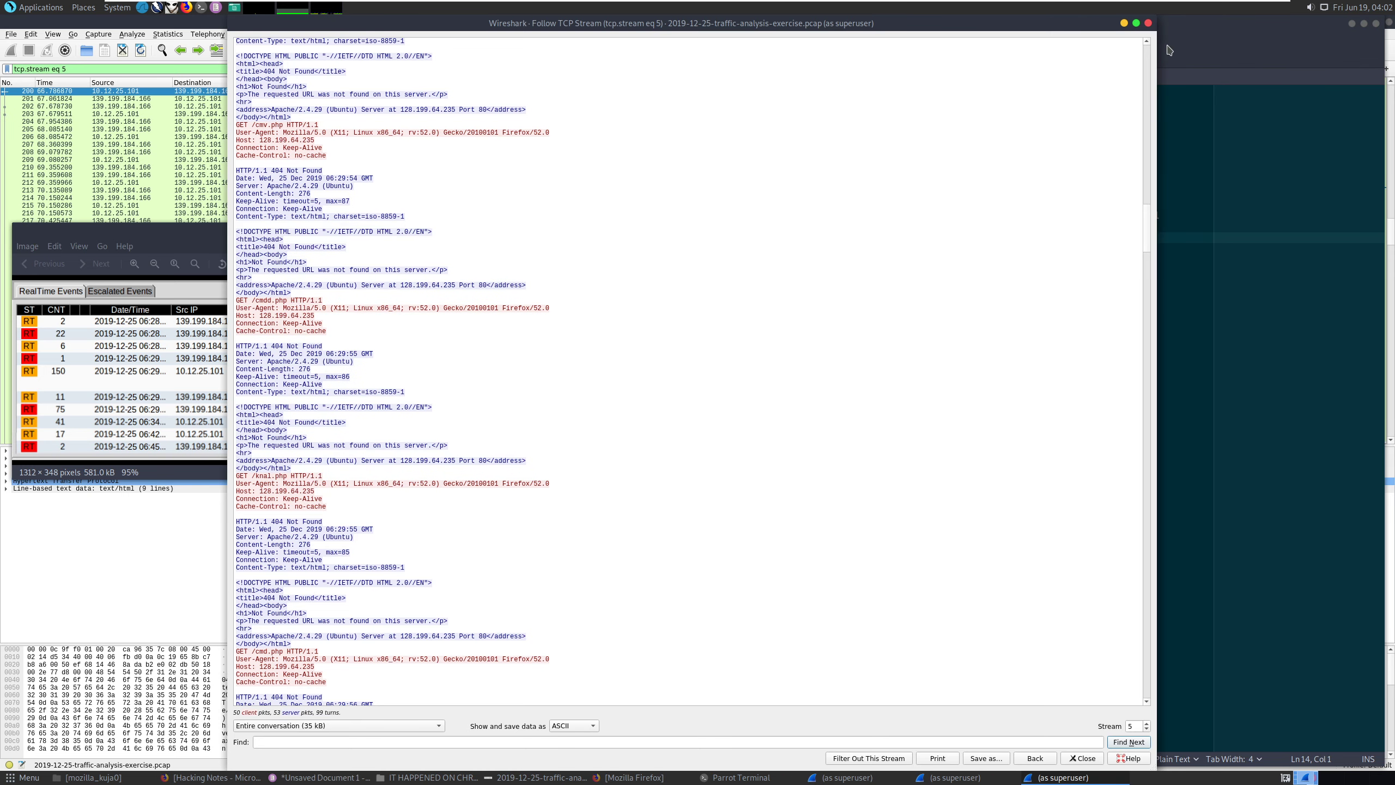
Close the stream window and select packet 308's GET request in the tcp.stream eq 5 list.
{"action": "left_click", "coordinate": [1148, 24]}
{"action": "left_click", "coordinate": [590, 183]}
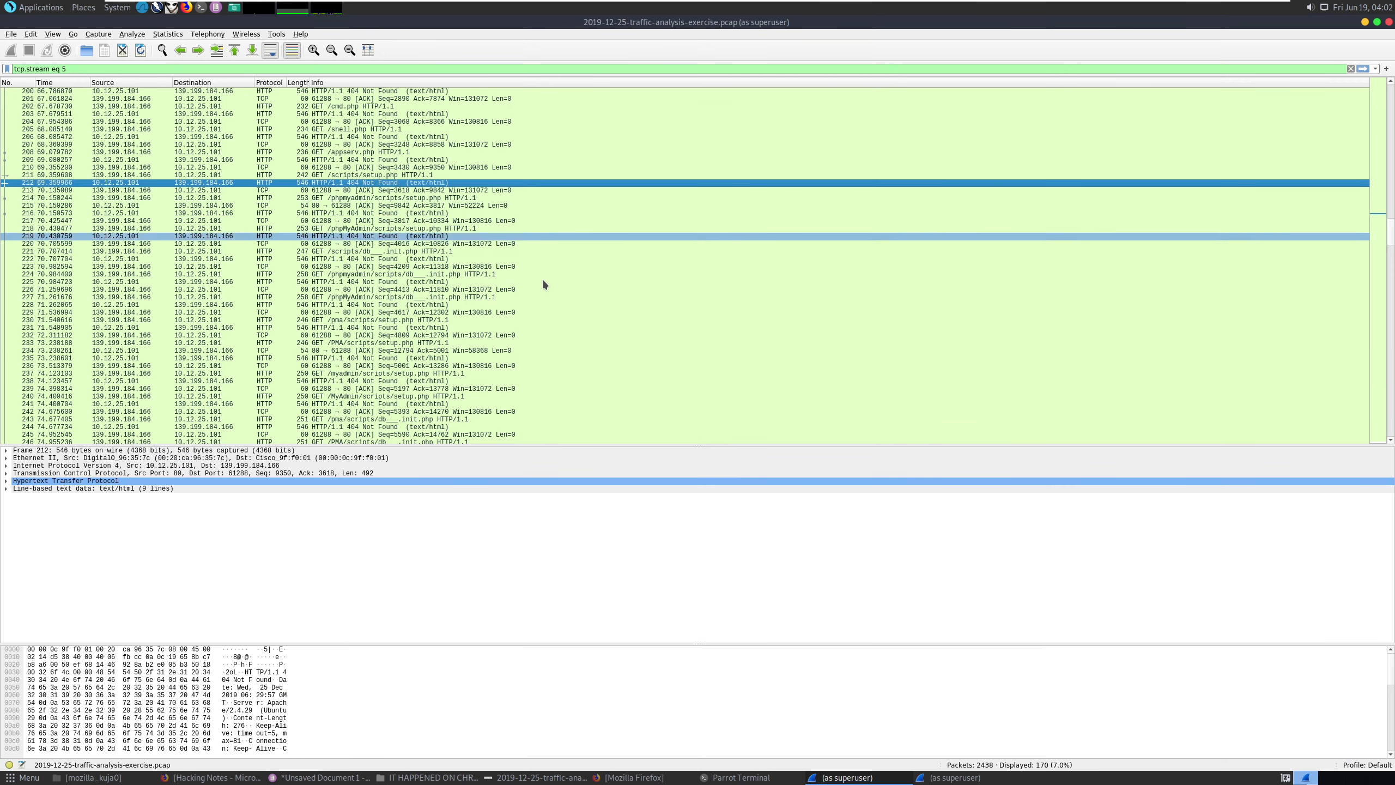
{"action": "scroll", "coordinate": [510, 318], "scroll_direction": "down", "scroll_amount": 20}
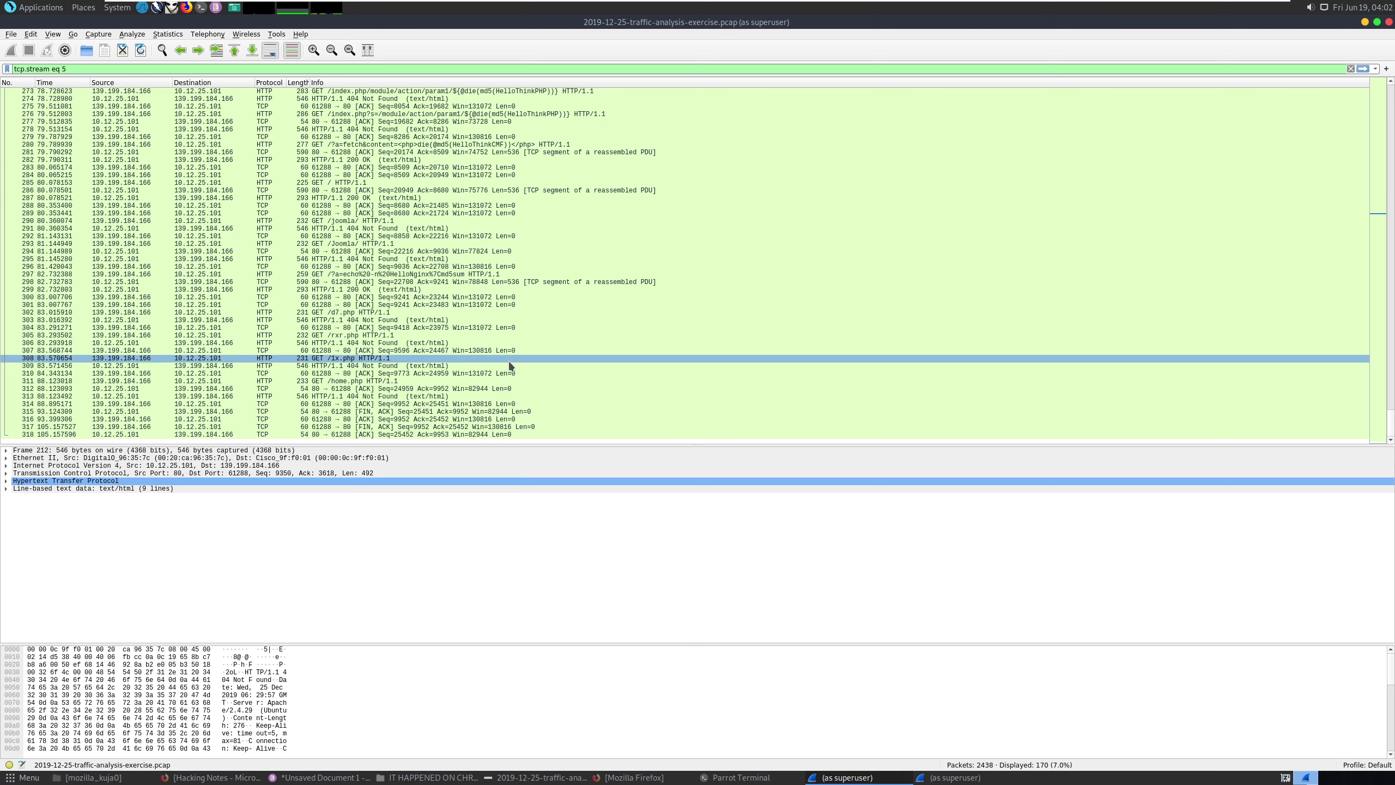
{"action": "left_click", "coordinate": [358, 358]}
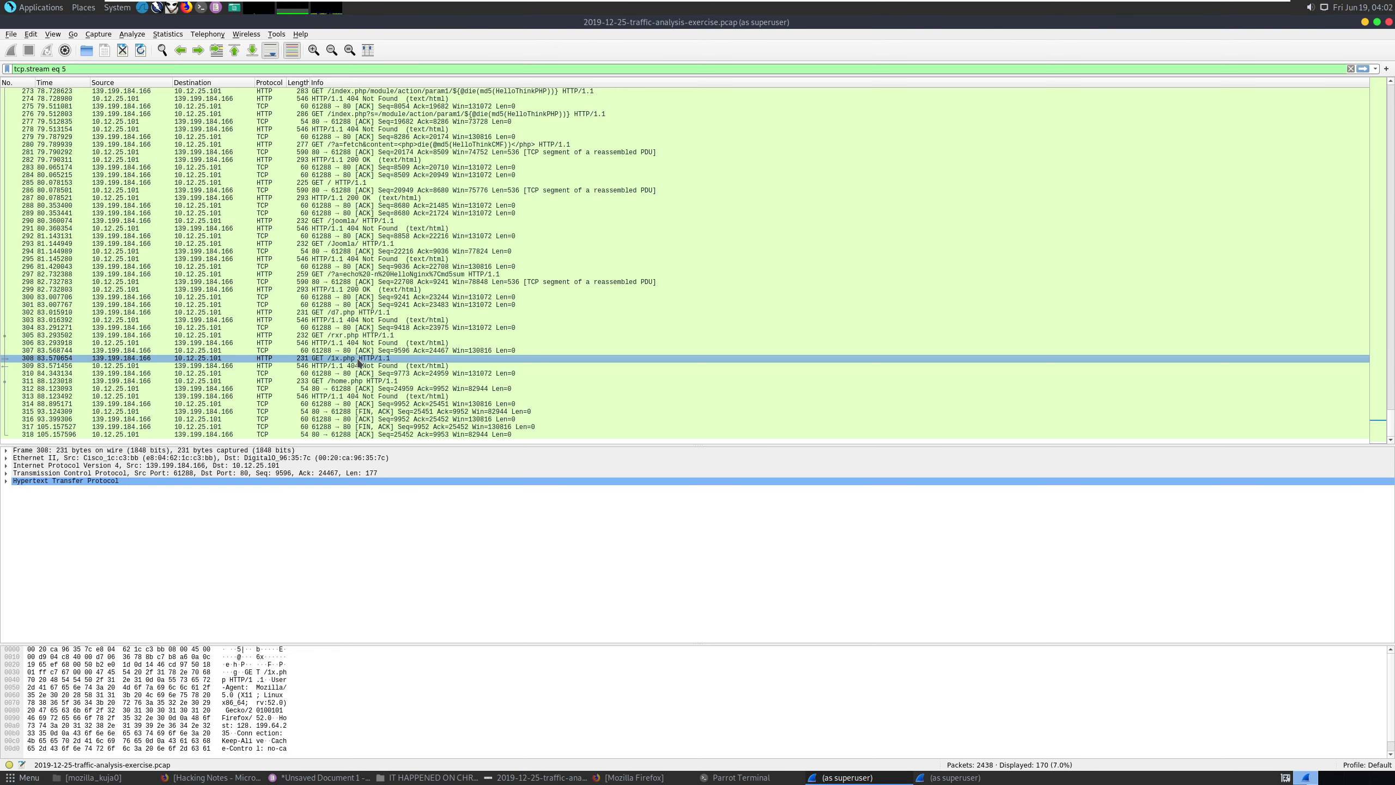
{"action": "right_click", "coordinate": [358, 363]}
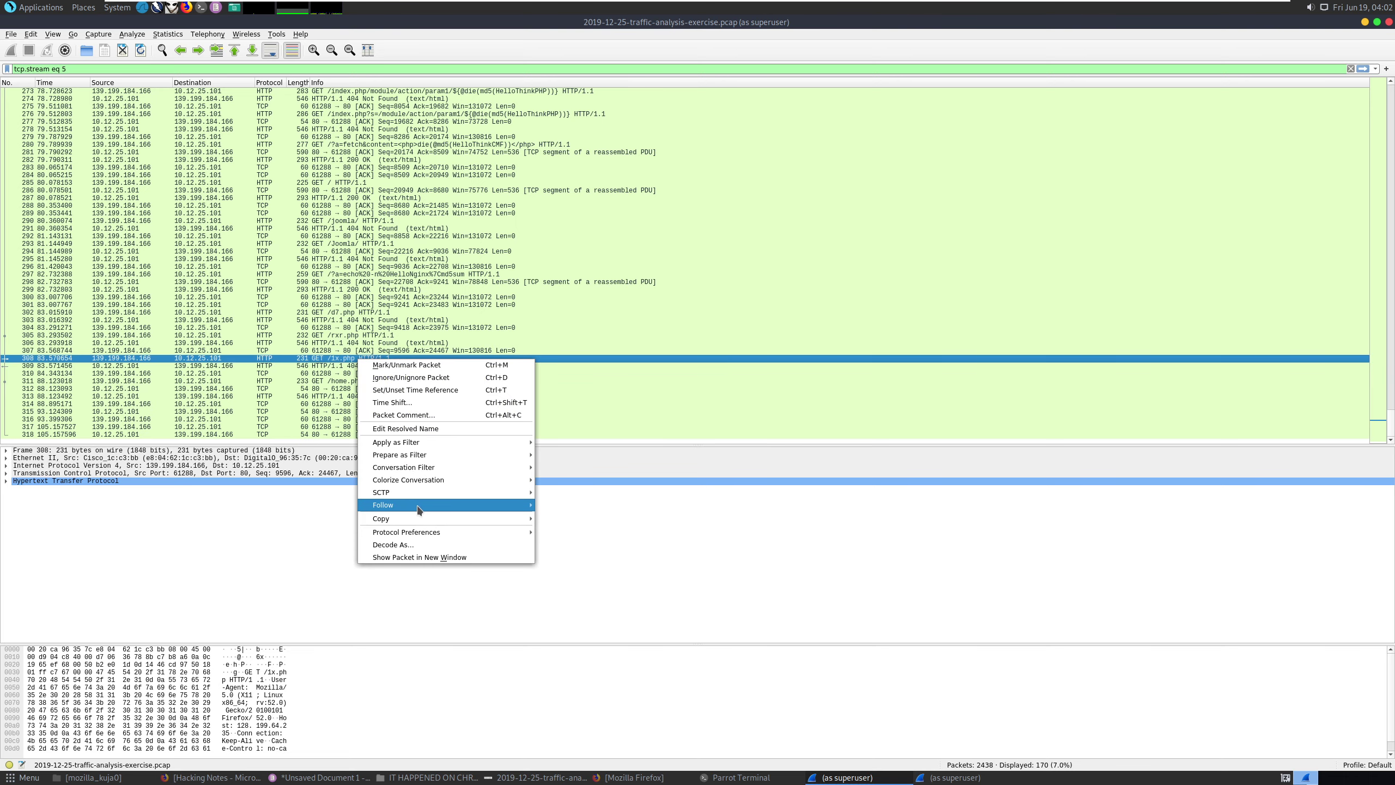
Follow packet 308's HTTP stream and select the /muhstik-dpr.php path in its GET line.
{"action": "mouse_move", "coordinate": [494, 505]}
{"action": "left_click", "coordinate": [574, 542]}
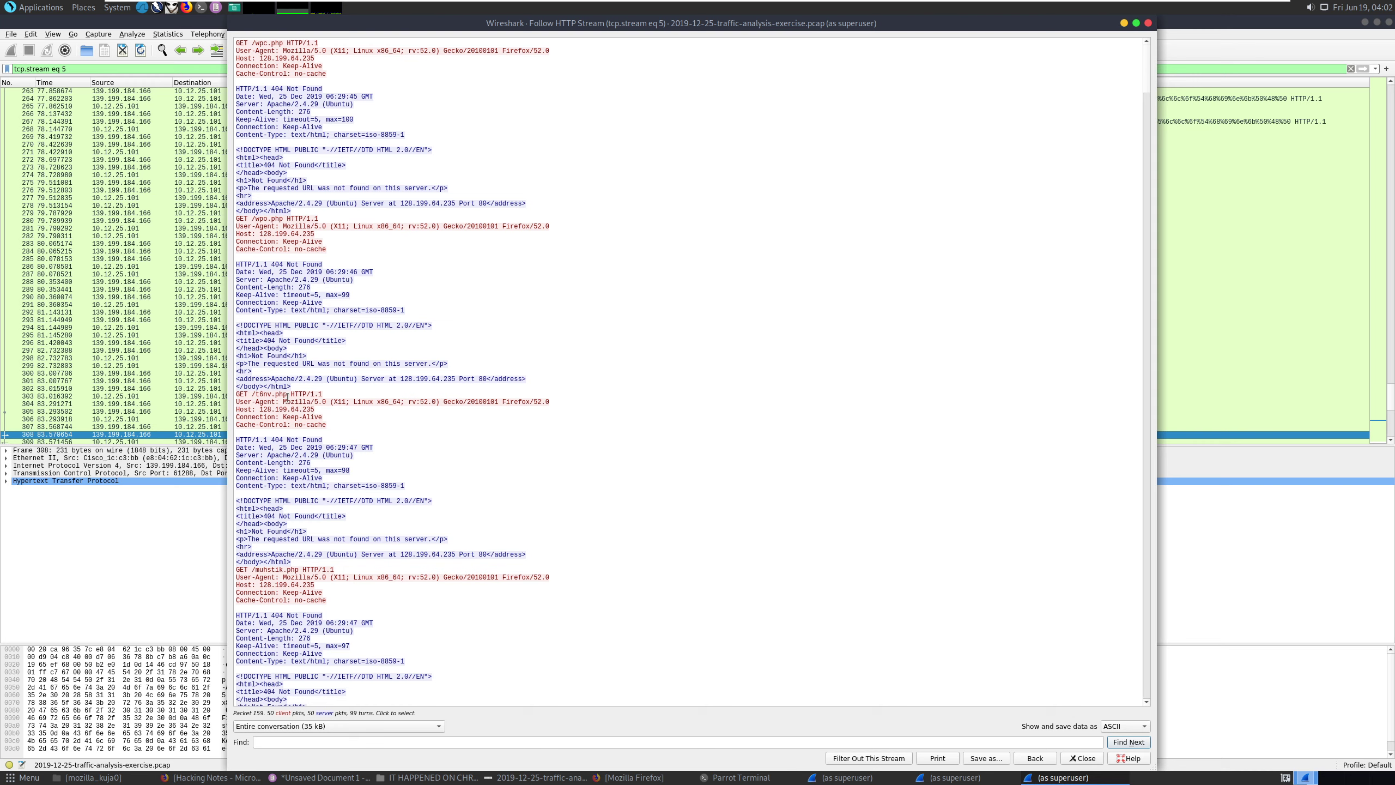
{"action": "scroll", "coordinate": [287, 397], "scroll_direction": "down", "scroll_amount": 5}
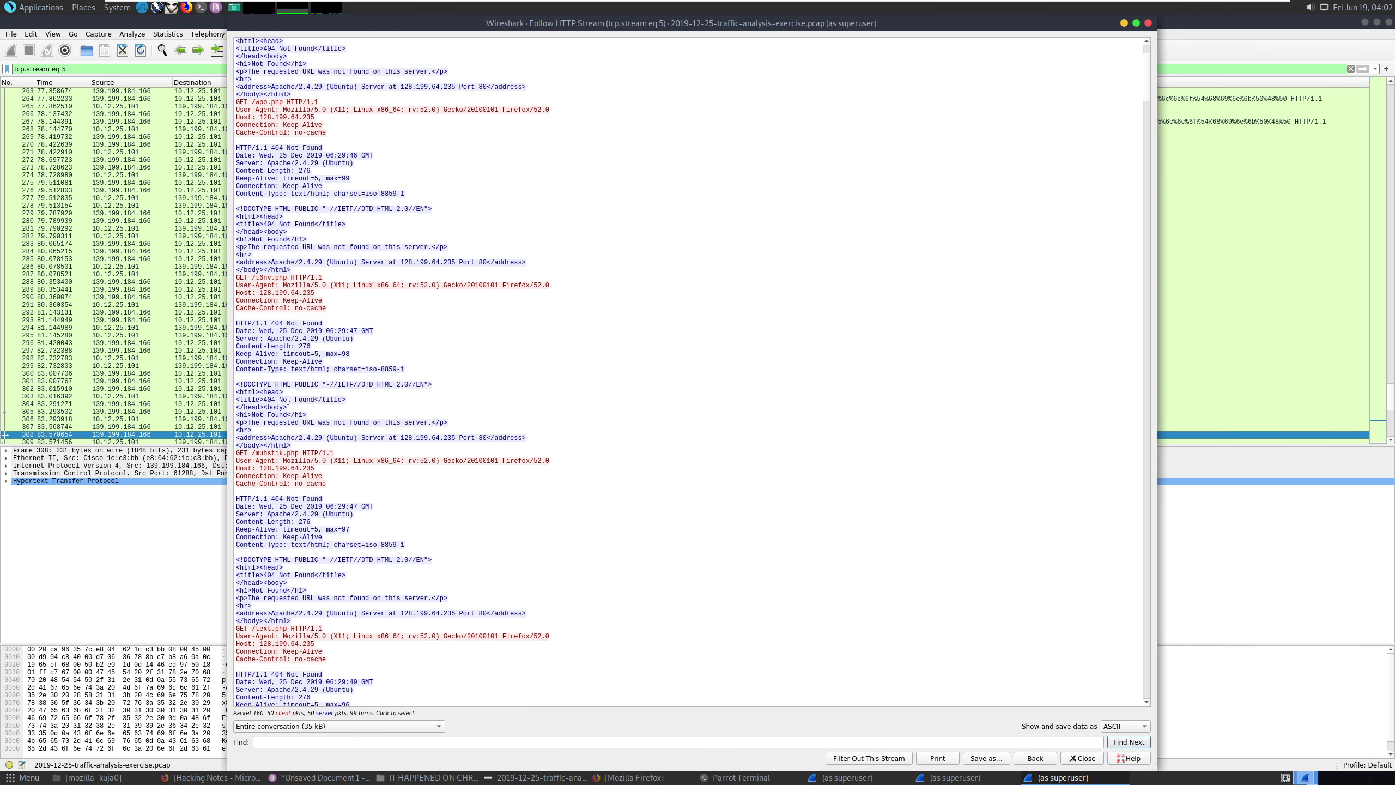
{"action": "scroll", "coordinate": [288, 400], "scroll_direction": "down", "scroll_amount": 5}
{"action": "scroll", "coordinate": [288, 399], "scroll_direction": "down", "scroll_amount": 5}
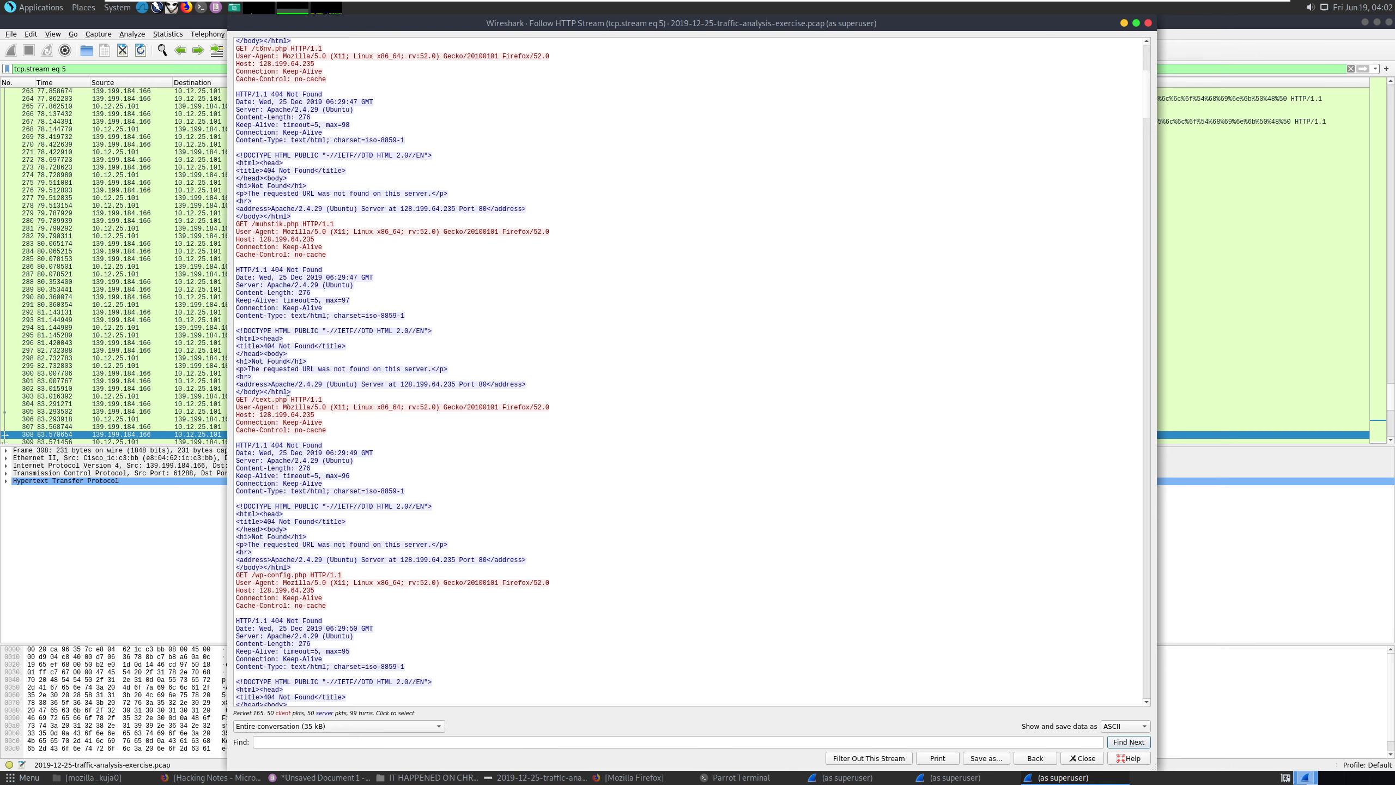
{"action": "scroll", "coordinate": [288, 399], "scroll_direction": "down", "scroll_amount": 6}
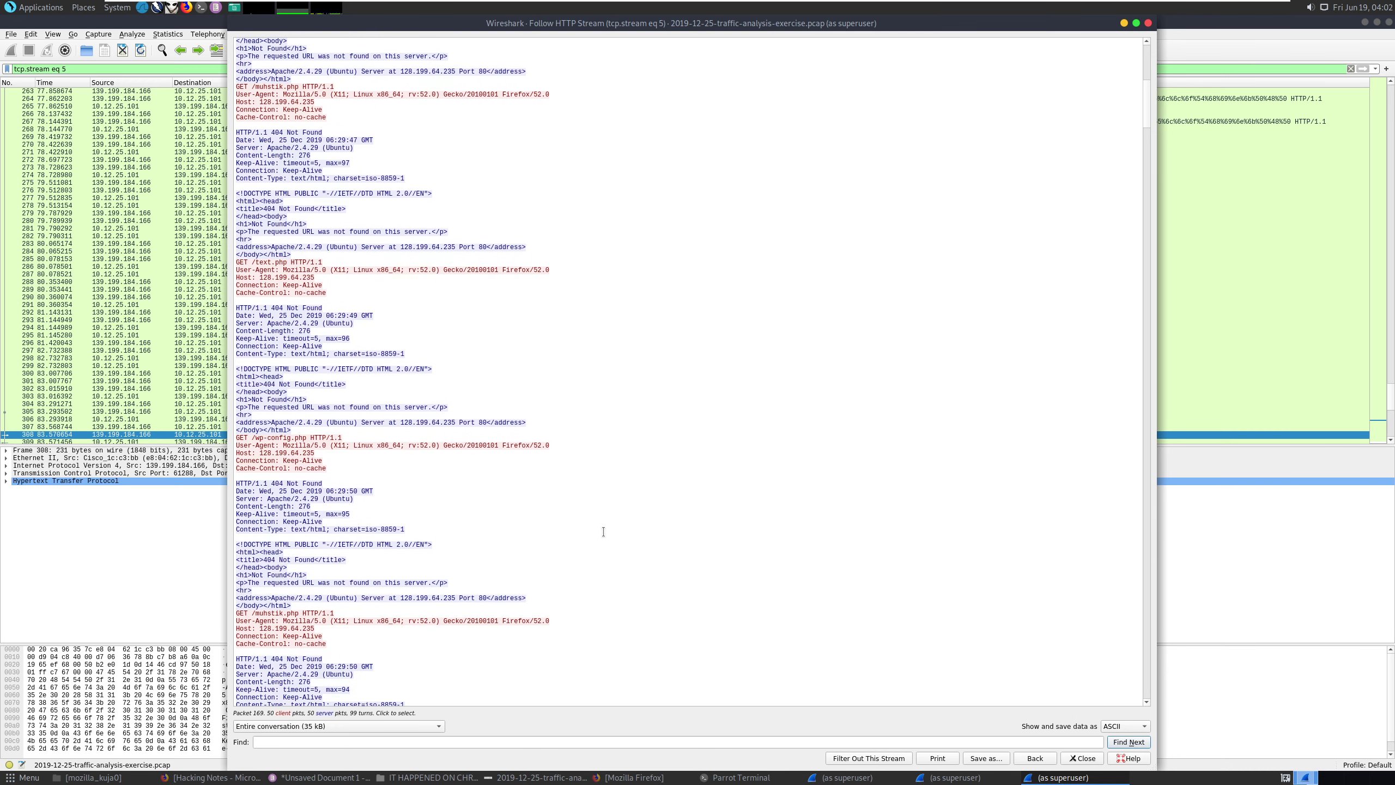
{"action": "scroll", "coordinate": [603, 532], "scroll_direction": "down", "scroll_amount": 12}
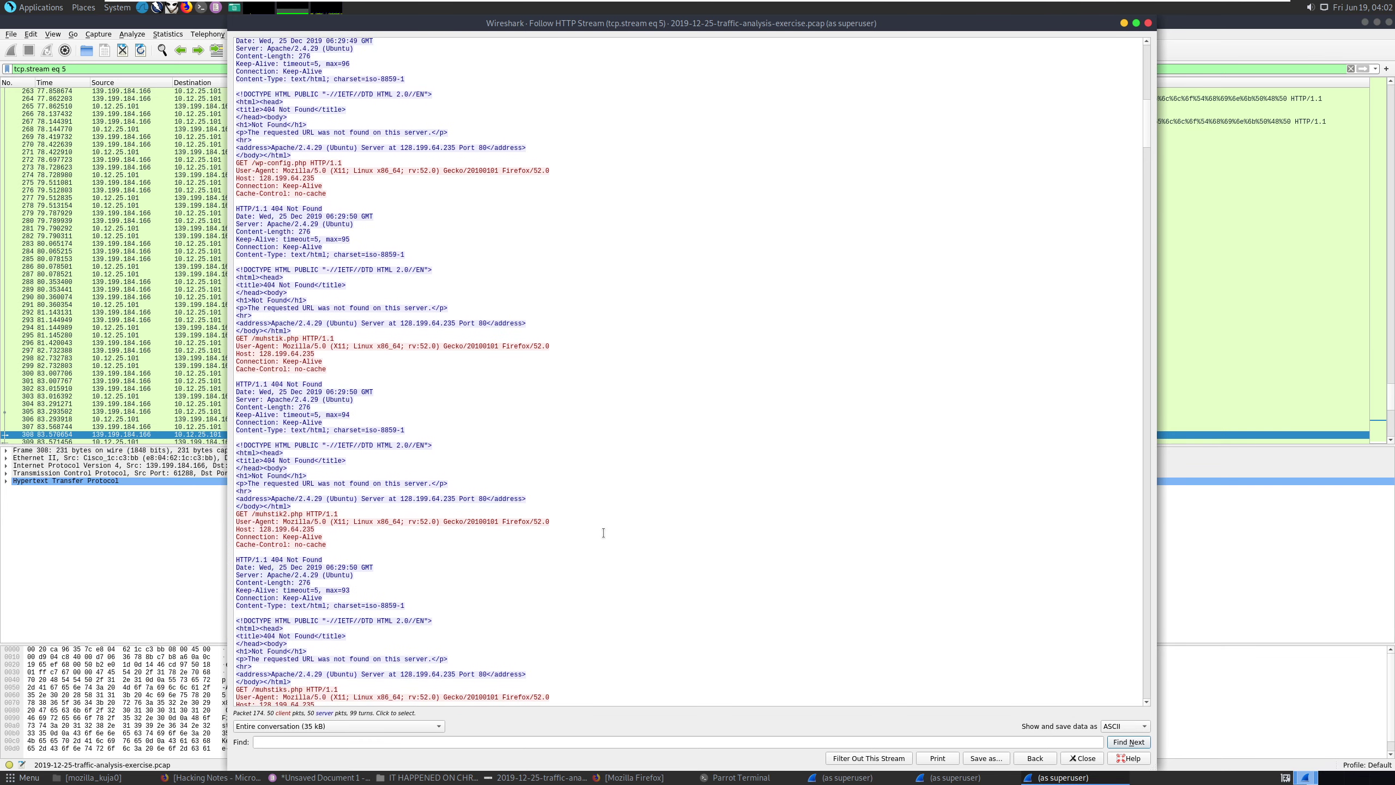
{"action": "scroll", "coordinate": [603, 532], "scroll_direction": "down", "scroll_amount": 7}
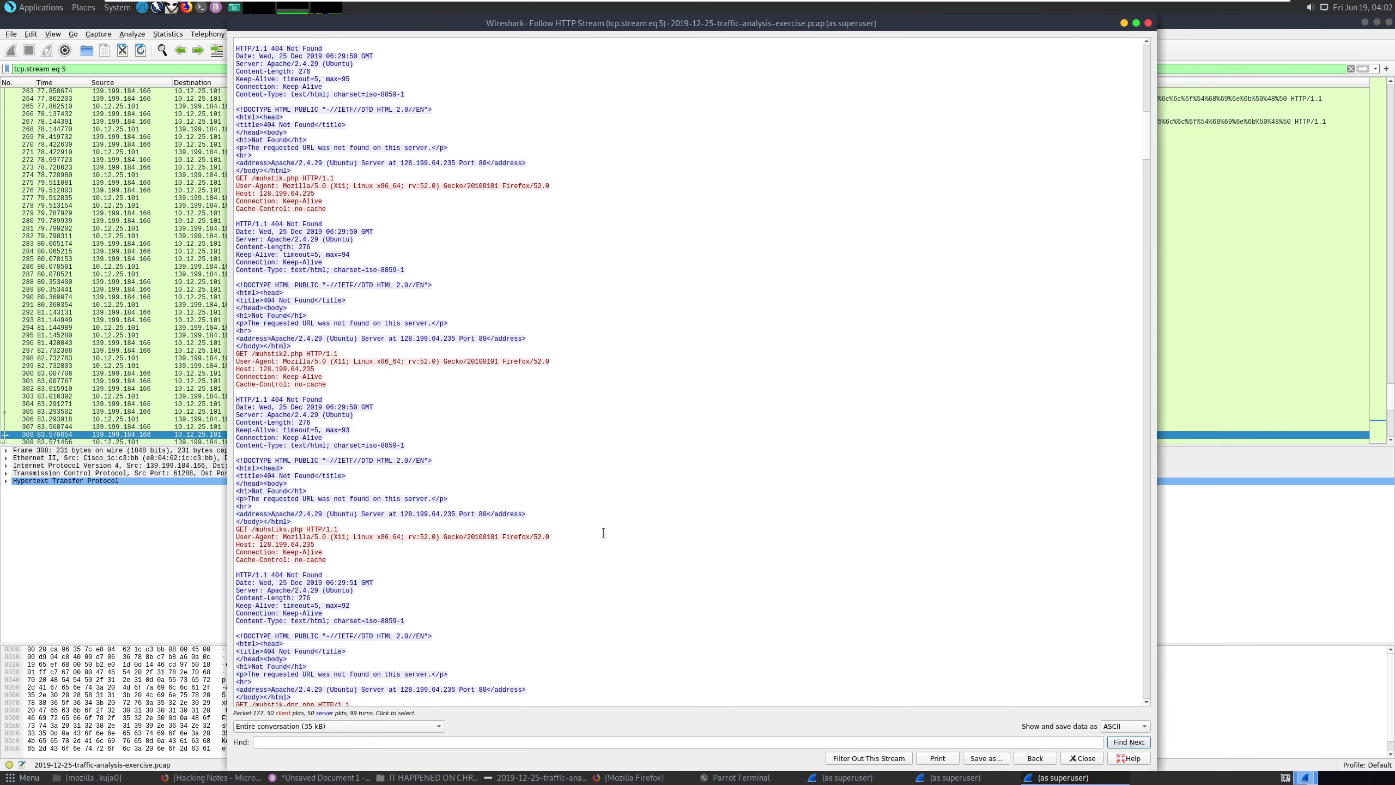
{"action": "scroll", "coordinate": [603, 532], "scroll_direction": "down", "scroll_amount": 6}
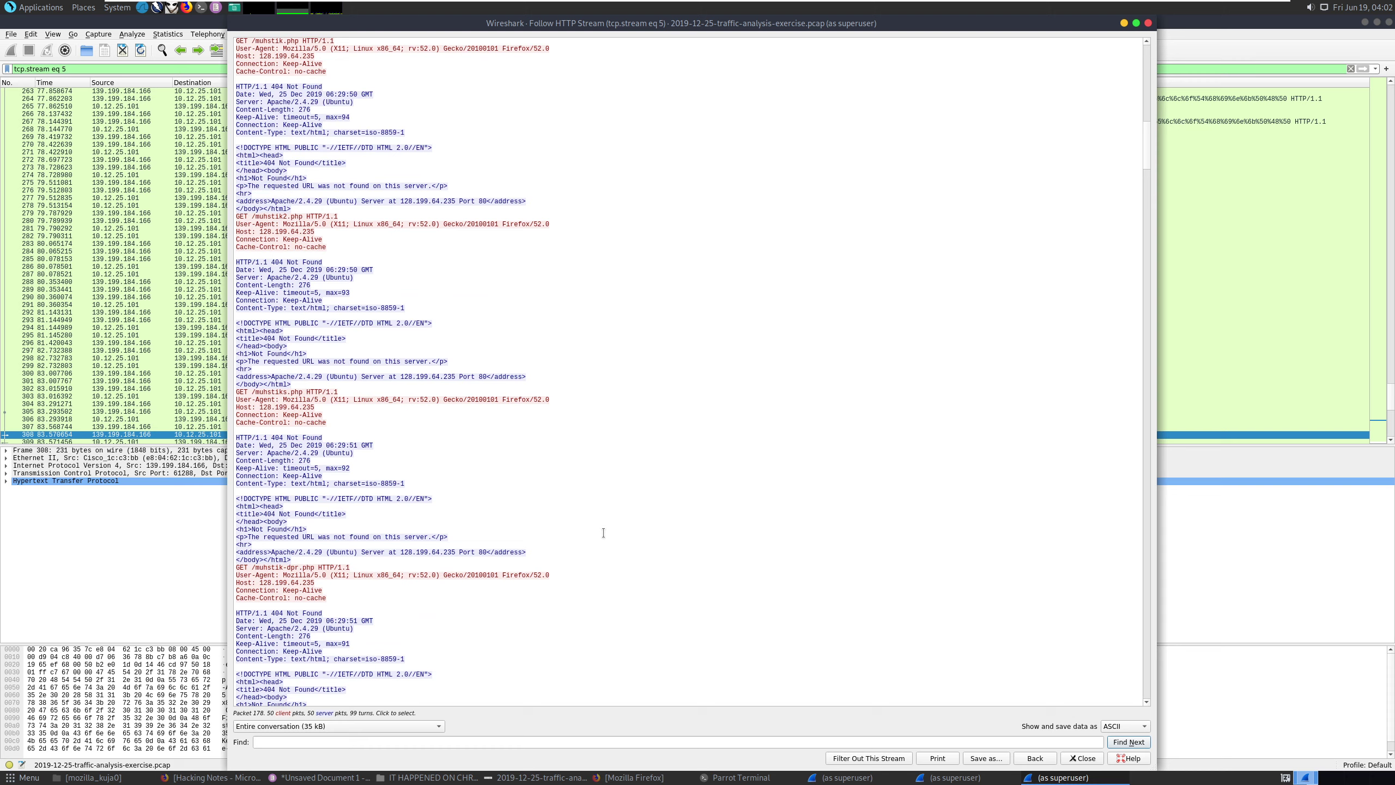
{"action": "left_click_drag", "start_coordinate": [315, 567], "coordinate": [252, 568]}
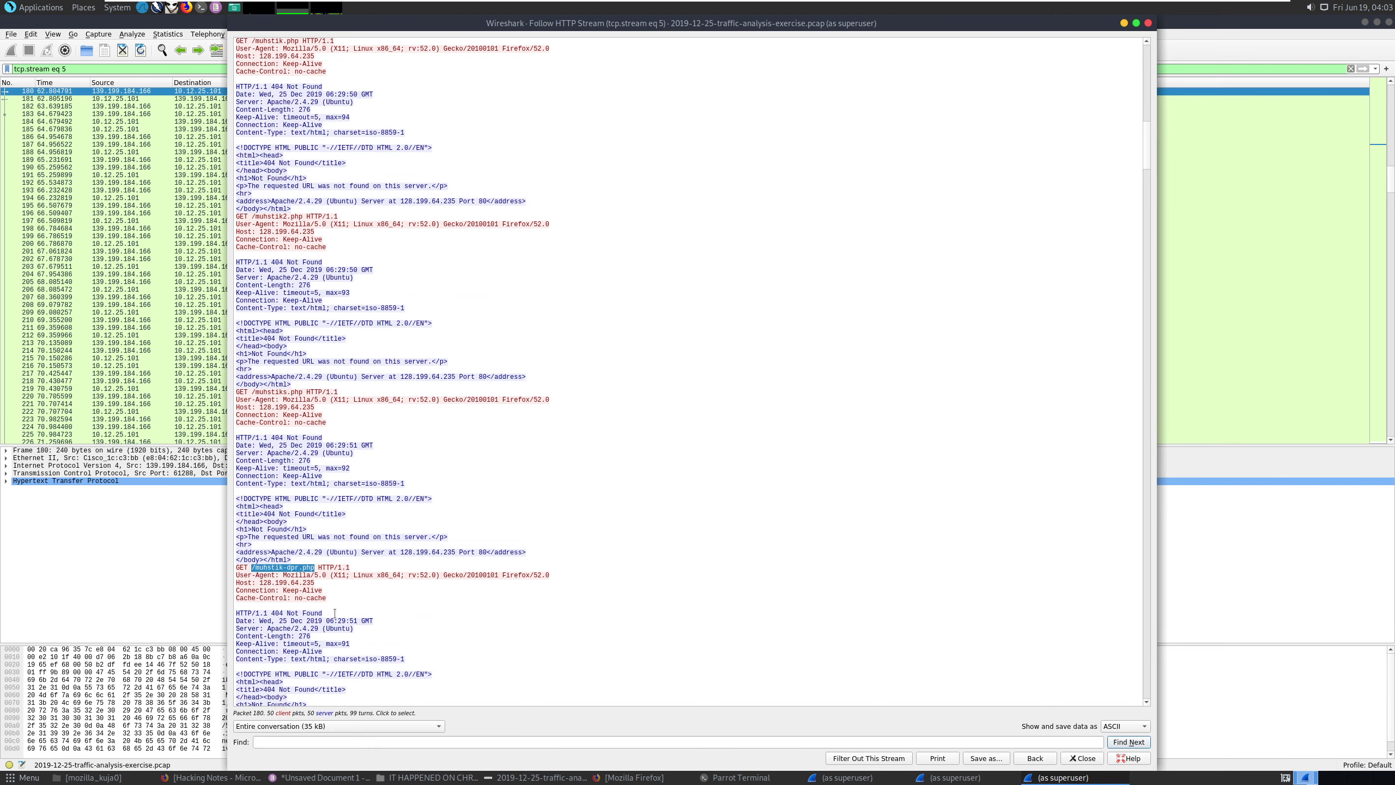
{"action": "left_click", "coordinate": [208, 777]}
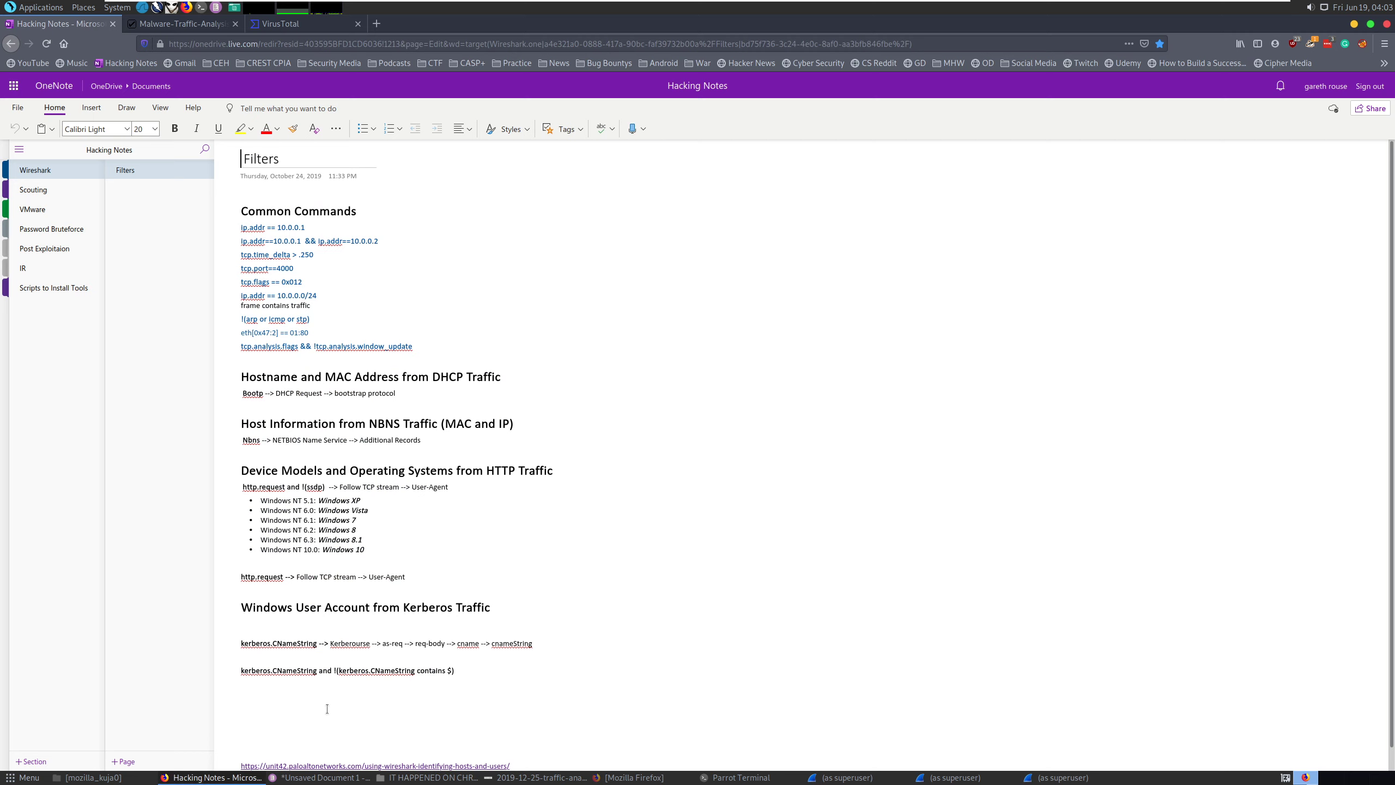
Search Google for /muhstik-dpr.php in a new tab and accept the privacy notice.
{"action": "left_click", "coordinate": [377, 24]}
{"action": "key", "text": "ctrl+v"}
{"action": "key", "text": "Return"}
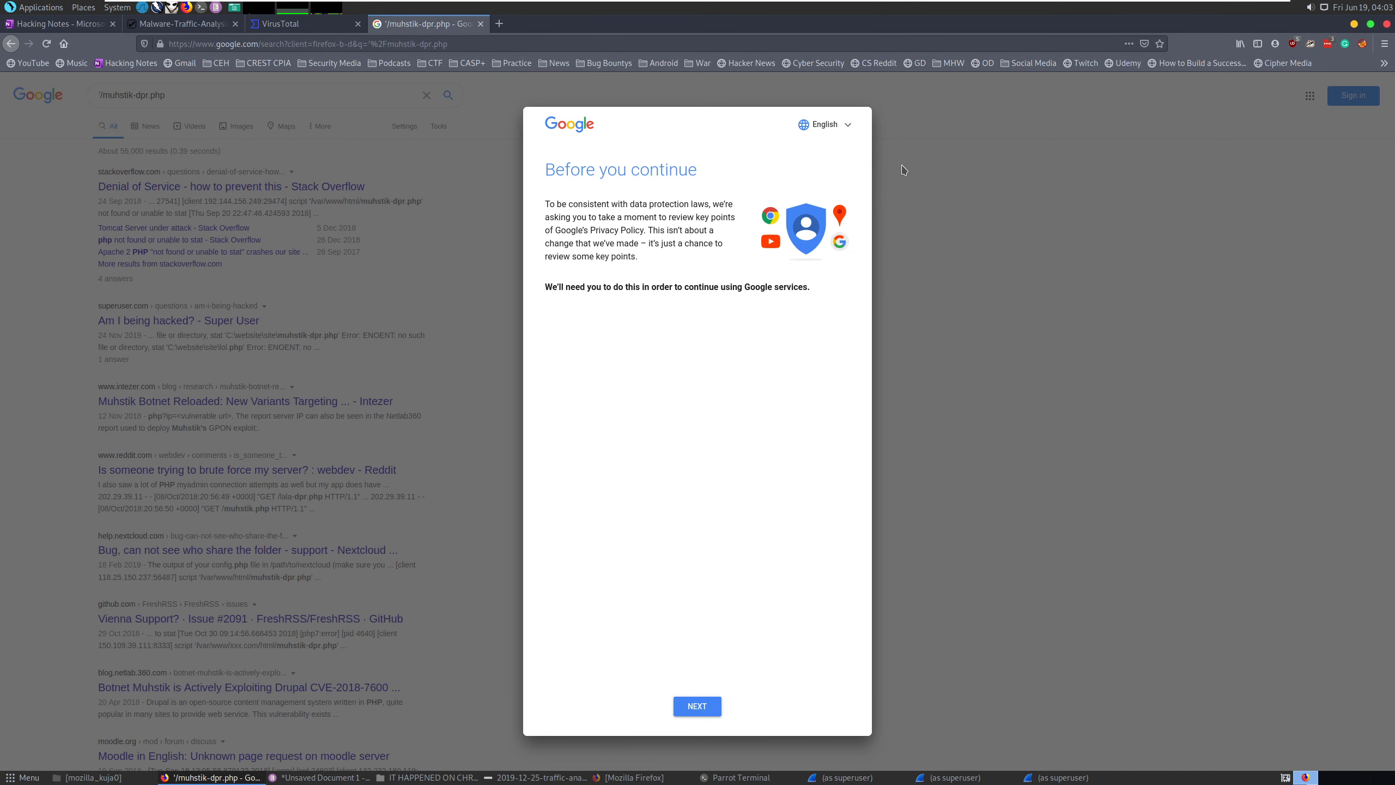
{"action": "left_click", "coordinate": [697, 709]}
{"action": "left_click", "coordinate": [697, 706]}
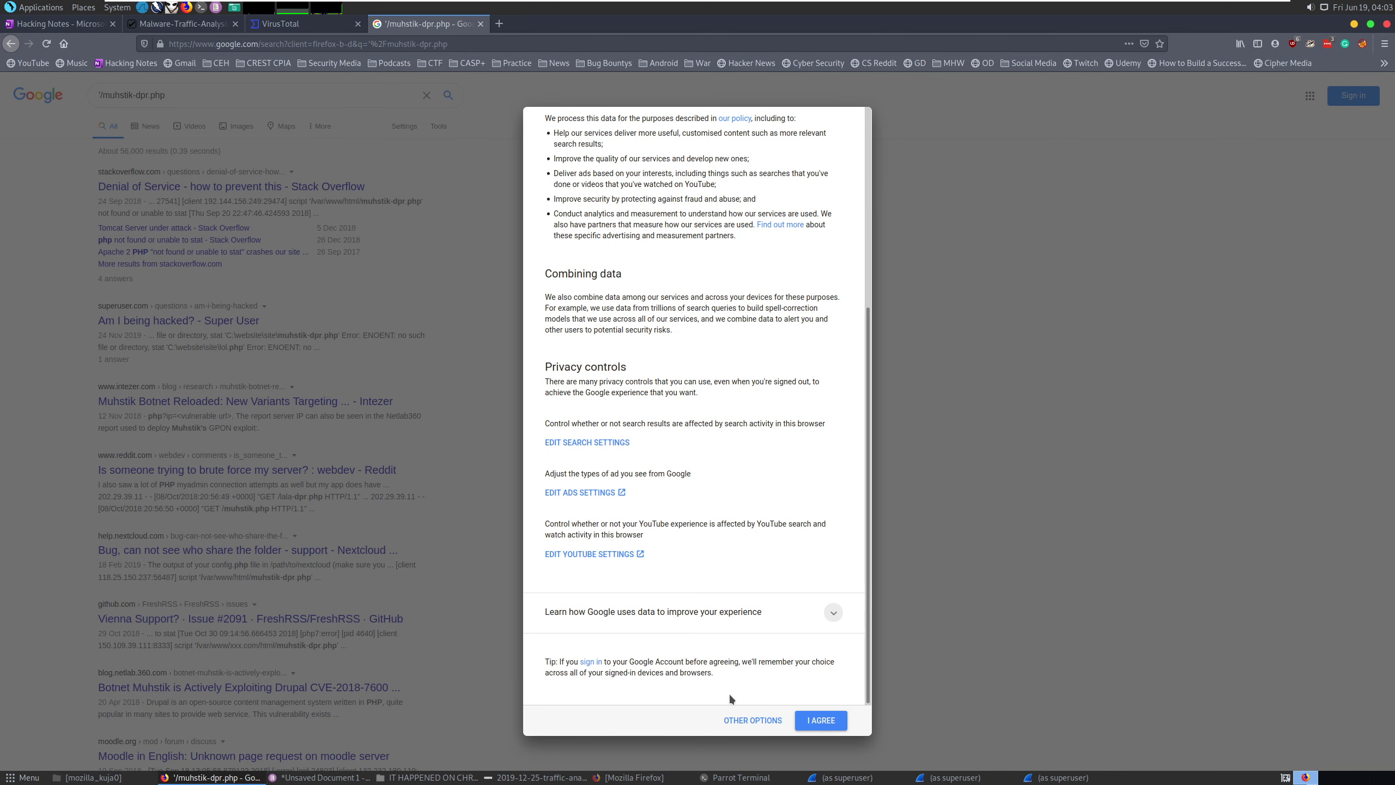
{"action": "left_click", "coordinate": [817, 716]}
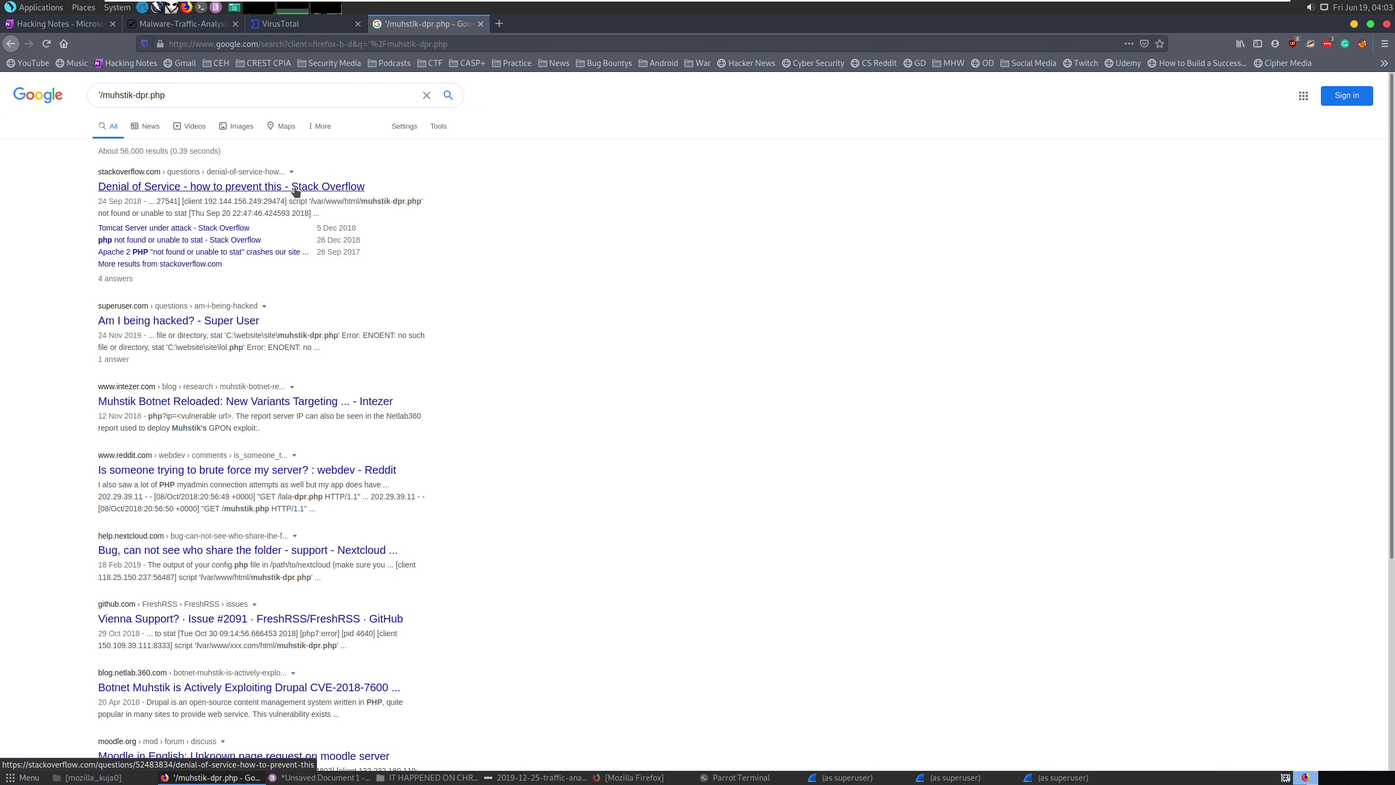
Open the Super User 'Am I being hacked?' result and copy the answer's phrase about vulnerable scripts.
{"action": "left_click", "coordinate": [230, 320]}
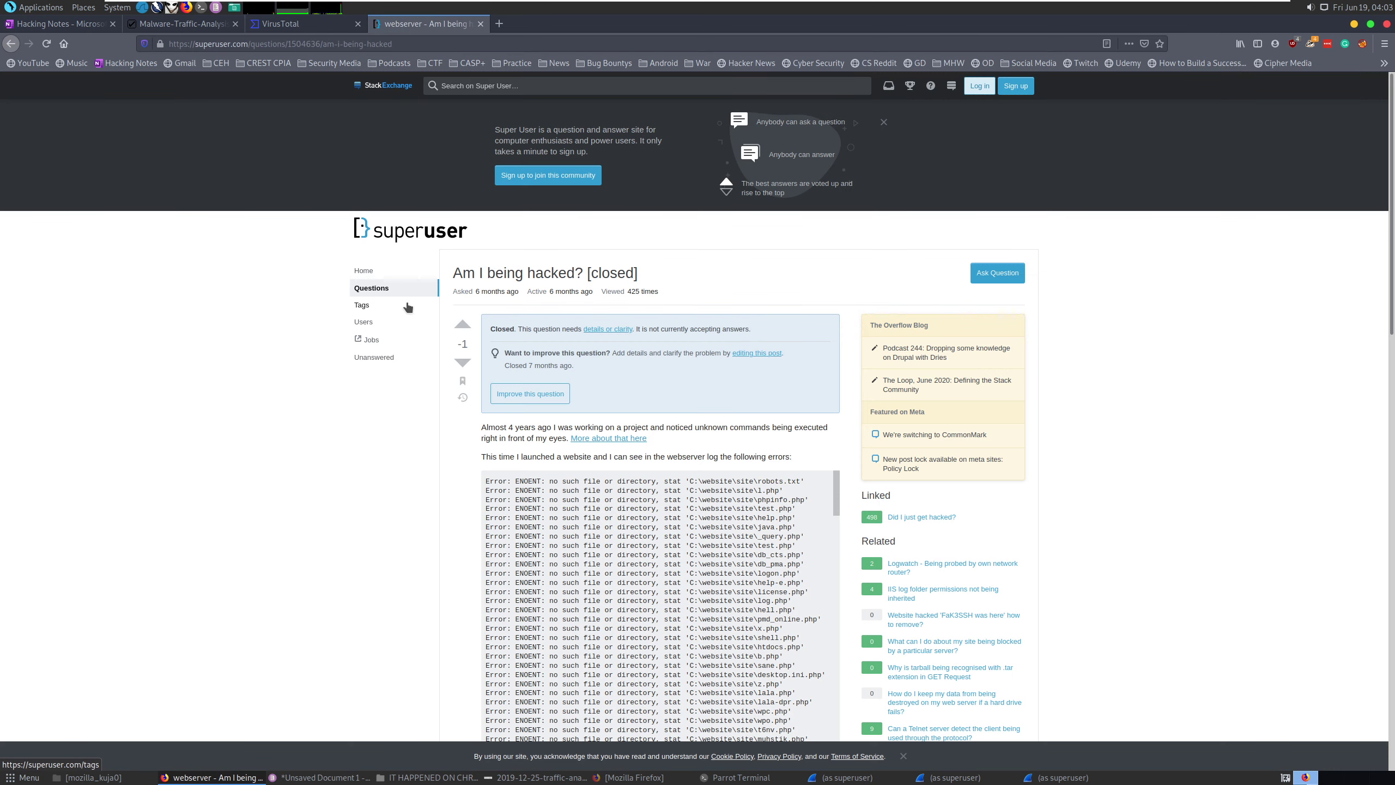
{"action": "scroll", "coordinate": [328, 280], "scroll_direction": "down", "scroll_amount": 3}
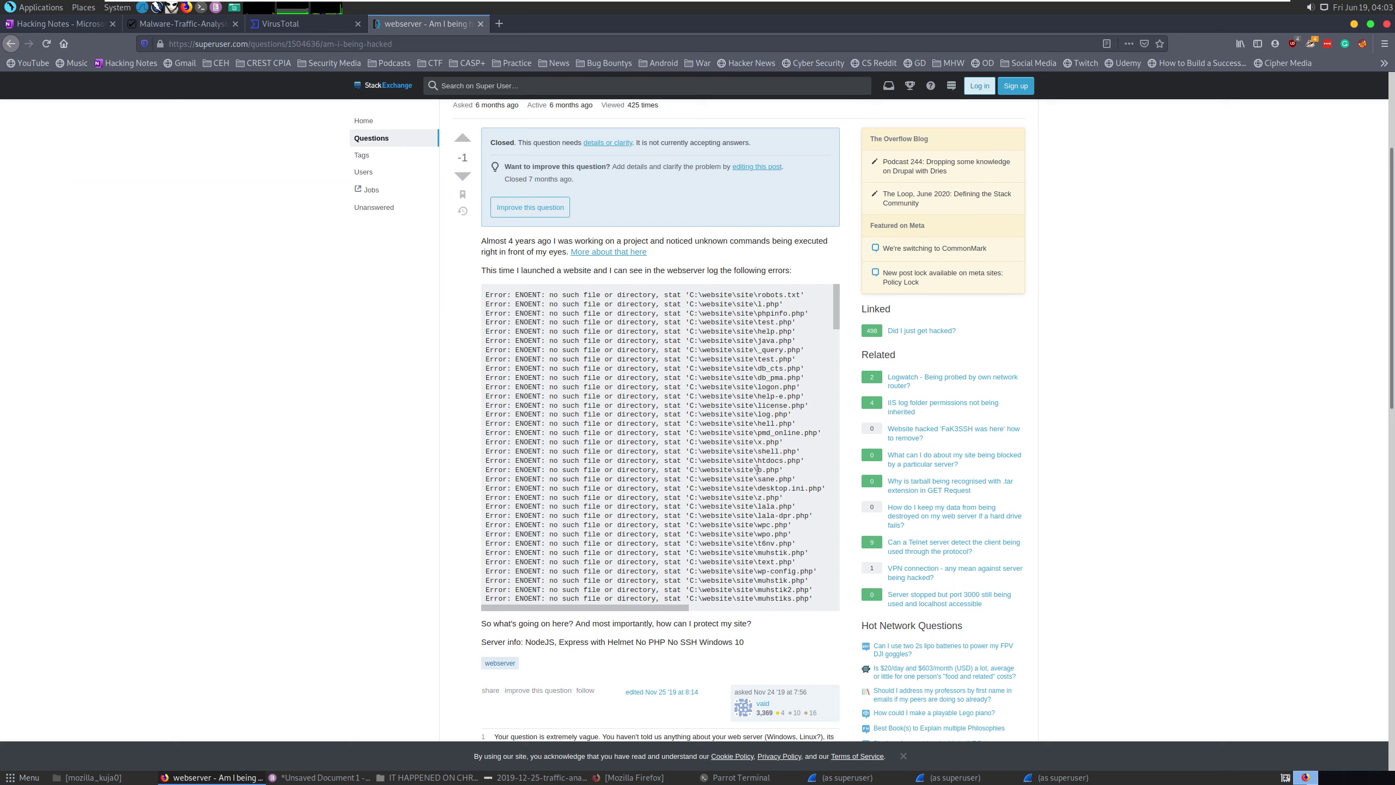
{"action": "scroll", "coordinate": [432, 388], "scroll_direction": "down", "scroll_amount": 7}
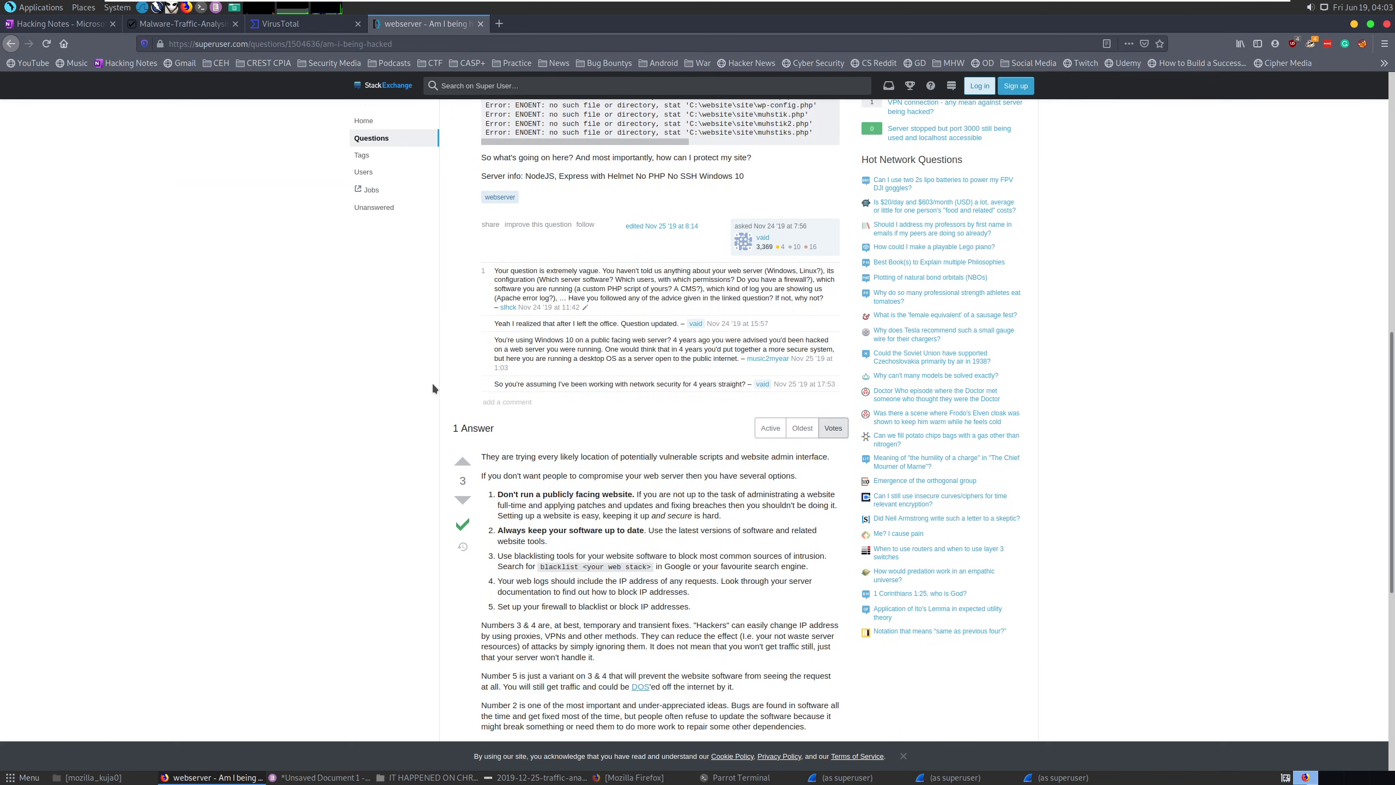
{"action": "scroll", "coordinate": [433, 387], "scroll_direction": "down", "scroll_amount": 2}
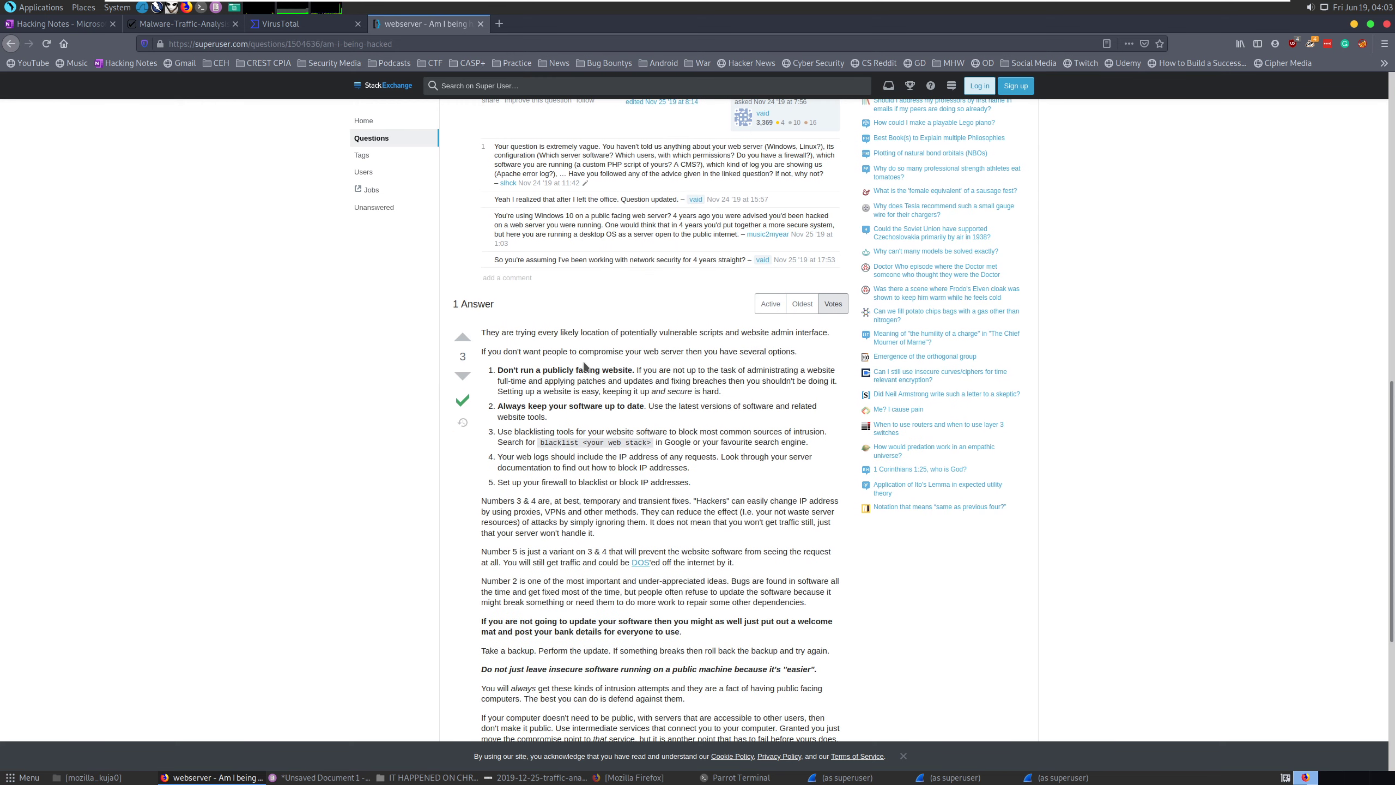
{"action": "left_click_drag", "start_coordinate": [620, 333], "coordinate": [827, 332]}
{"action": "key", "text": "ctrl+c"}
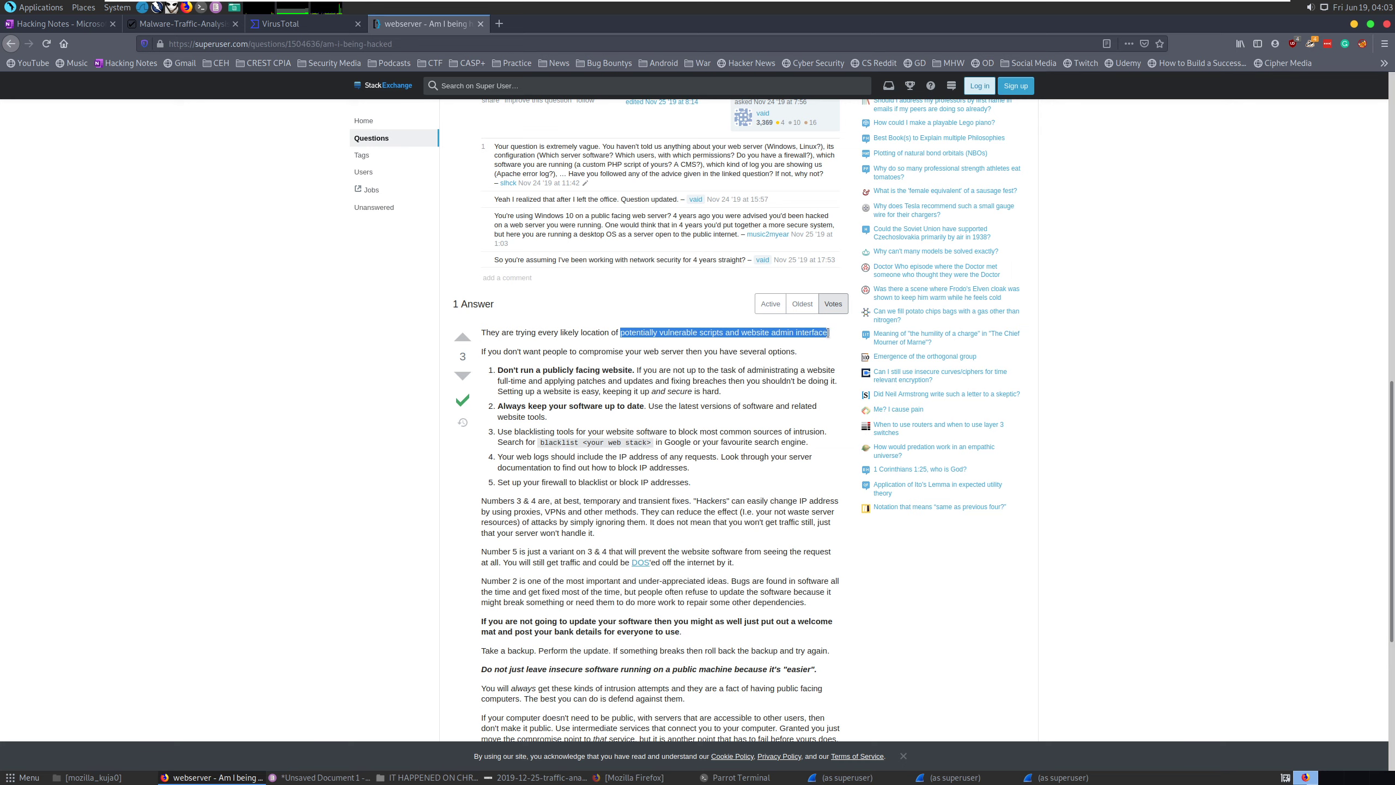
{"action": "right_click", "coordinate": [793, 340]}
{"action": "scroll", "coordinate": [715, 377], "scroll_direction": "up", "scroll_amount": 10}
{"action": "mouse_move", "coordinate": [900, 781]}
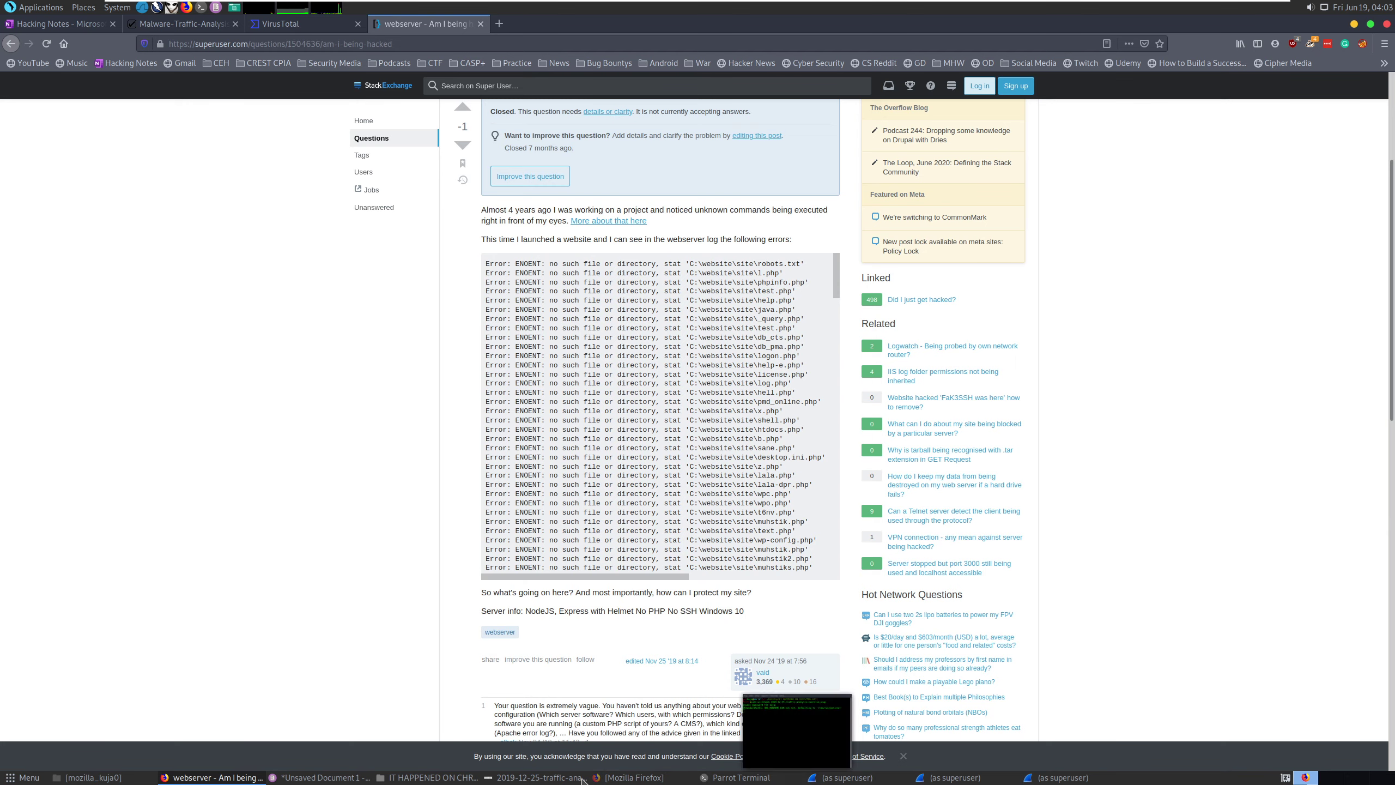
Paste the phrase on line 14 so it reads 'attacker looking for potentially vulnerable scripts and website admin interface'.
{"action": "left_click", "coordinate": [321, 777]}
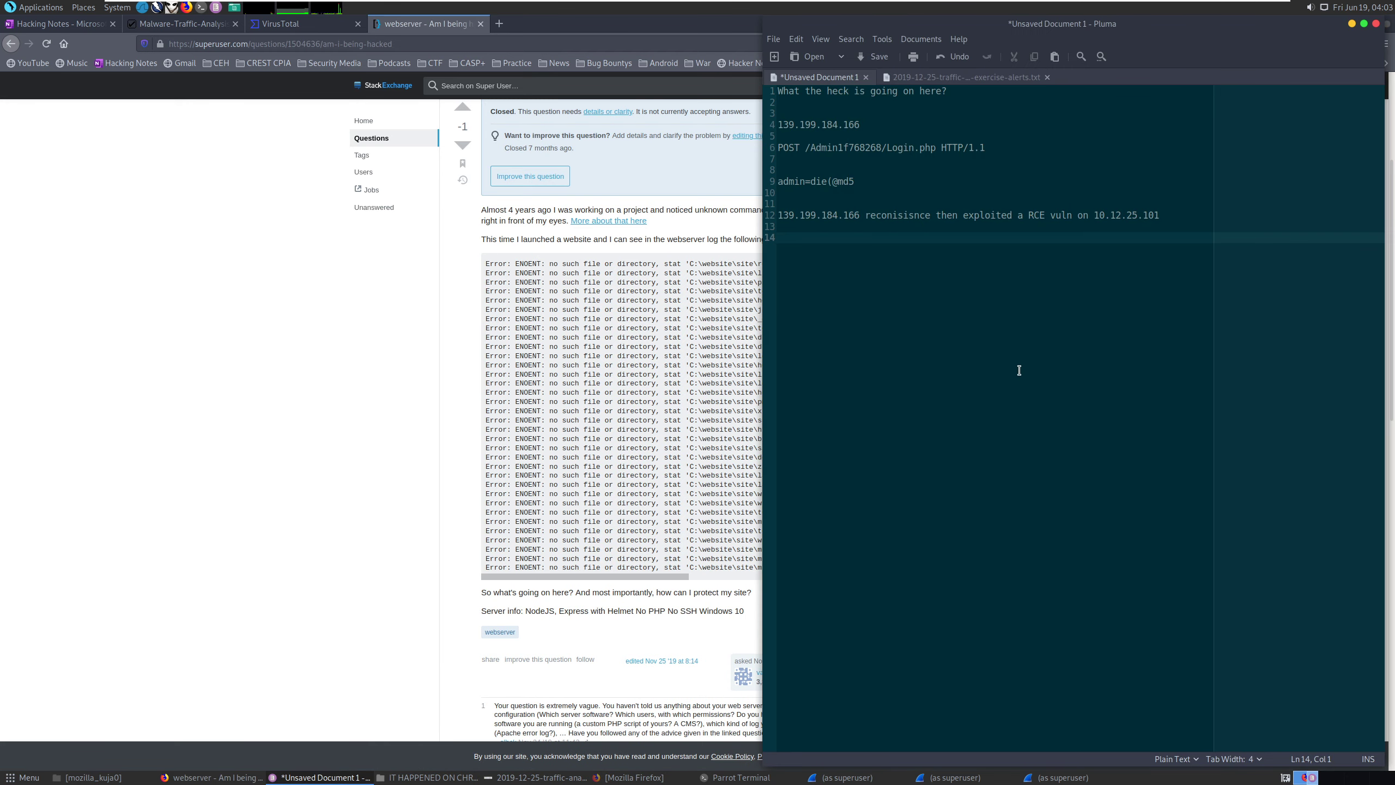
{"action": "key", "text": "ctrl+v"}
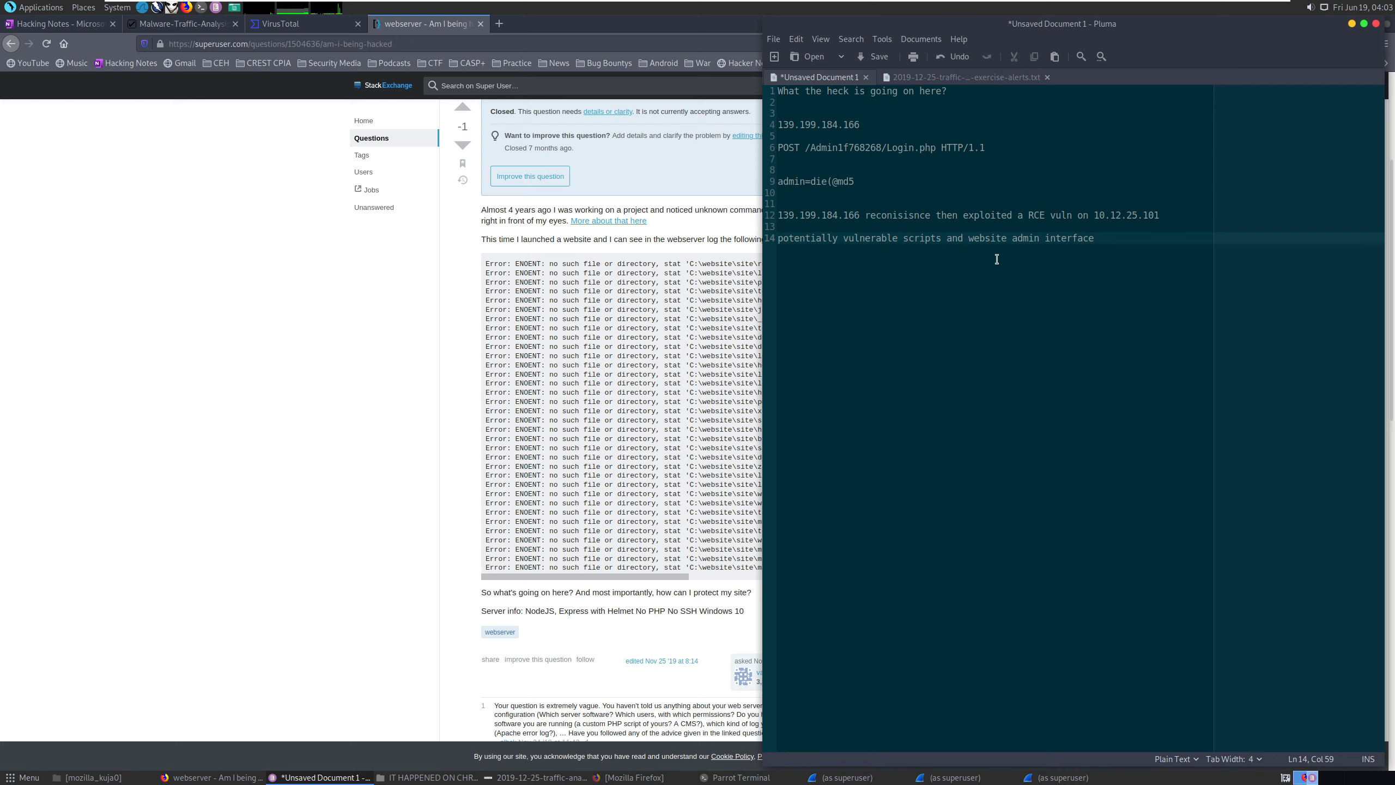
{"action": "left_click", "coordinate": [786, 244]}
{"action": "key", "text": "Home"}
{"action": "type", "text": "attacker loo"}
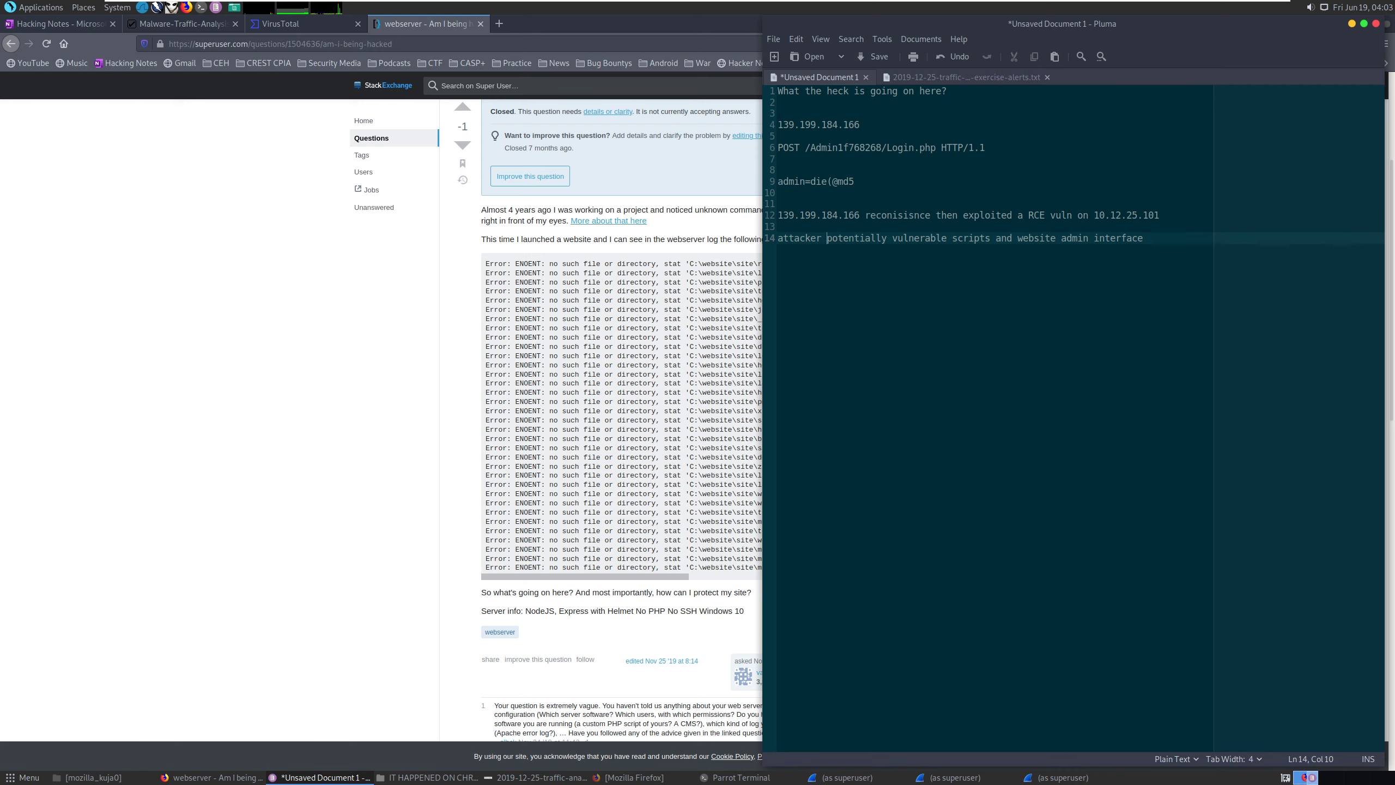
{"action": "type", "text": "king for"}
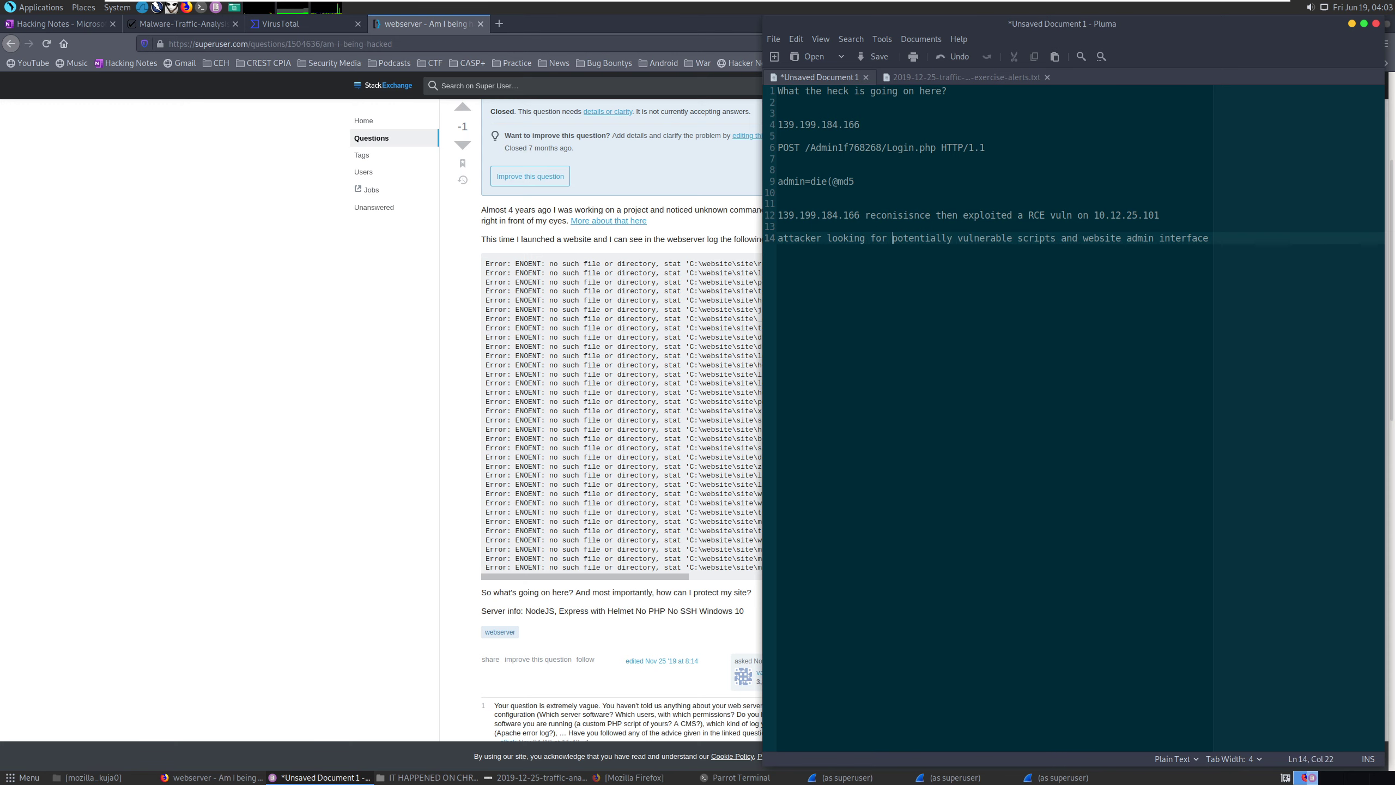
{"action": "key", "text": "End"}
{"action": "key", "text": "Return"}
{"action": "key", "text": "Return"}
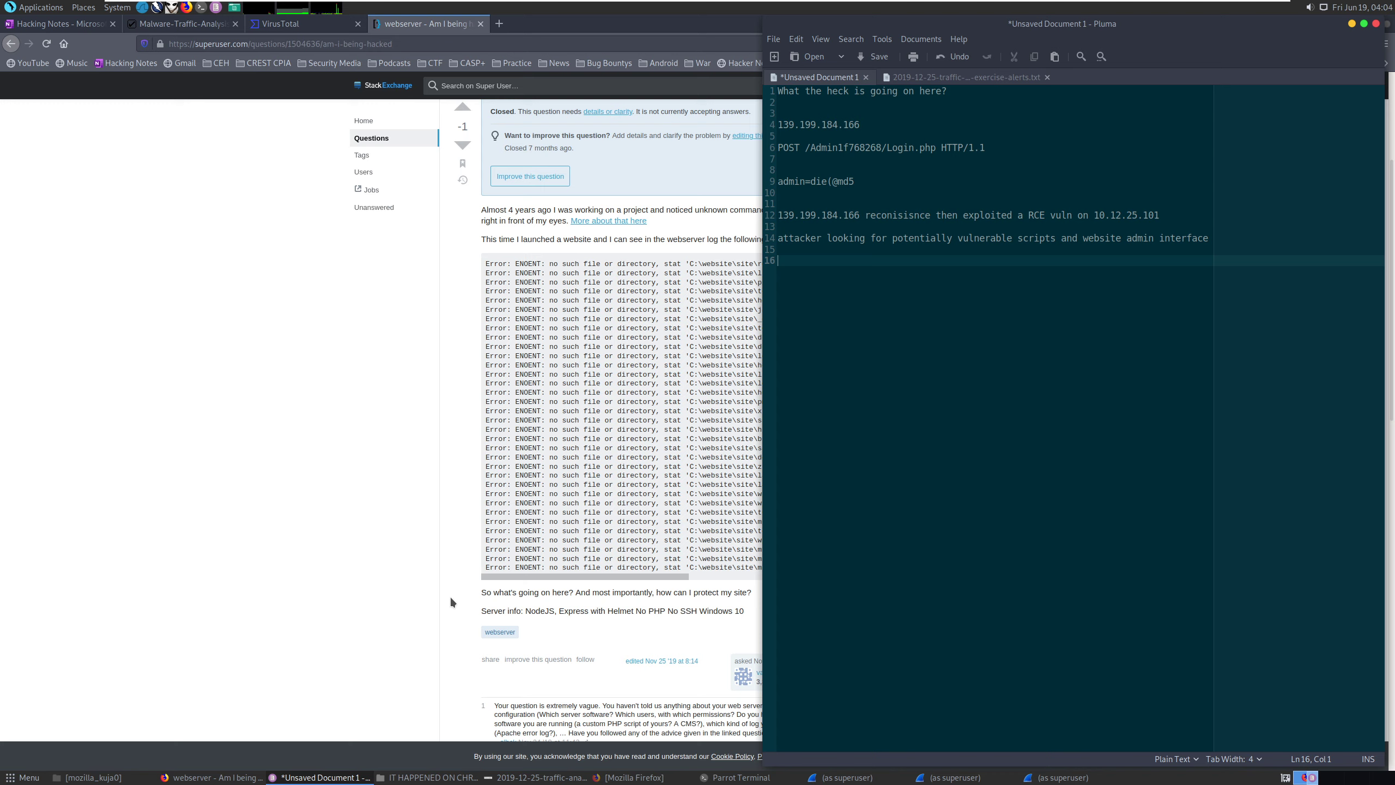
{"action": "left_click", "coordinate": [828, 184]}
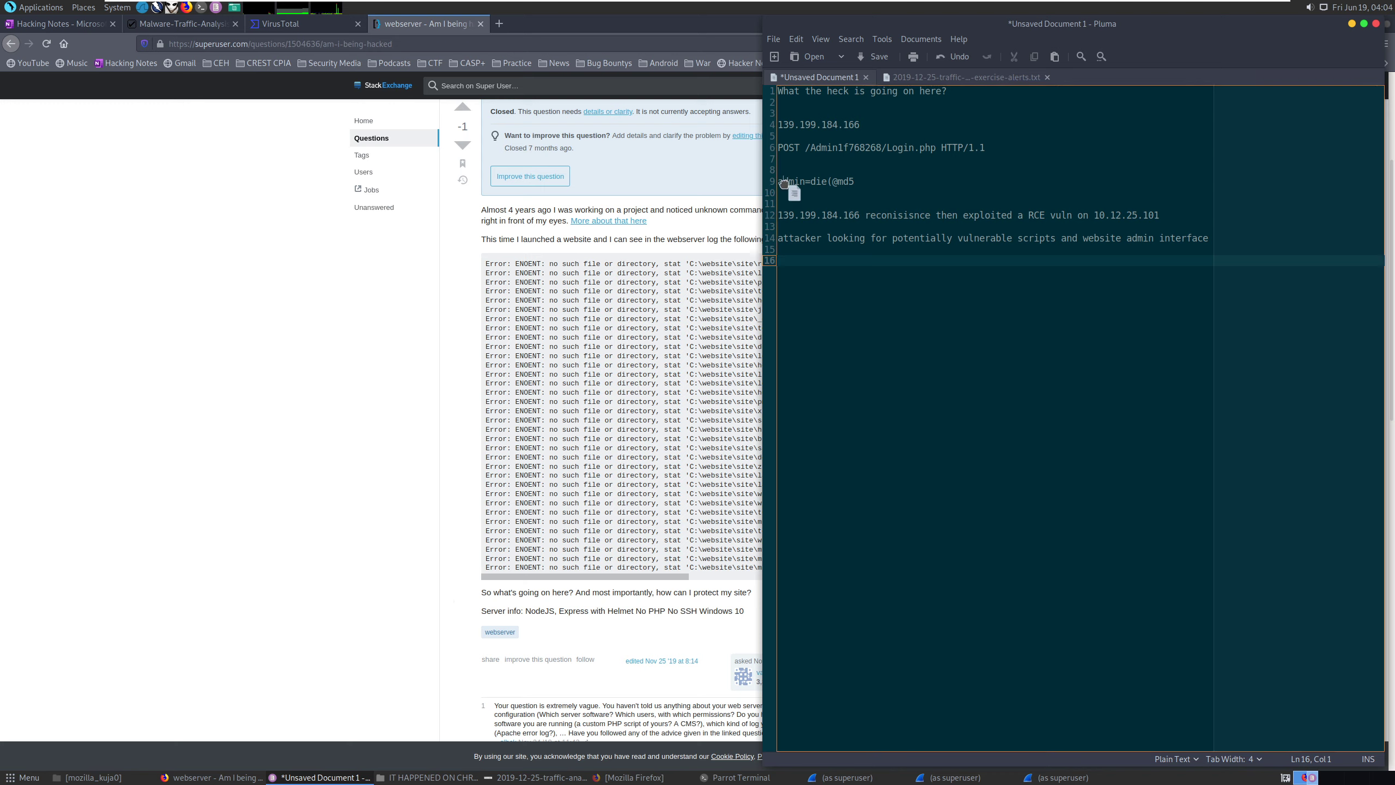
{"action": "left_click", "coordinate": [133, 270]}
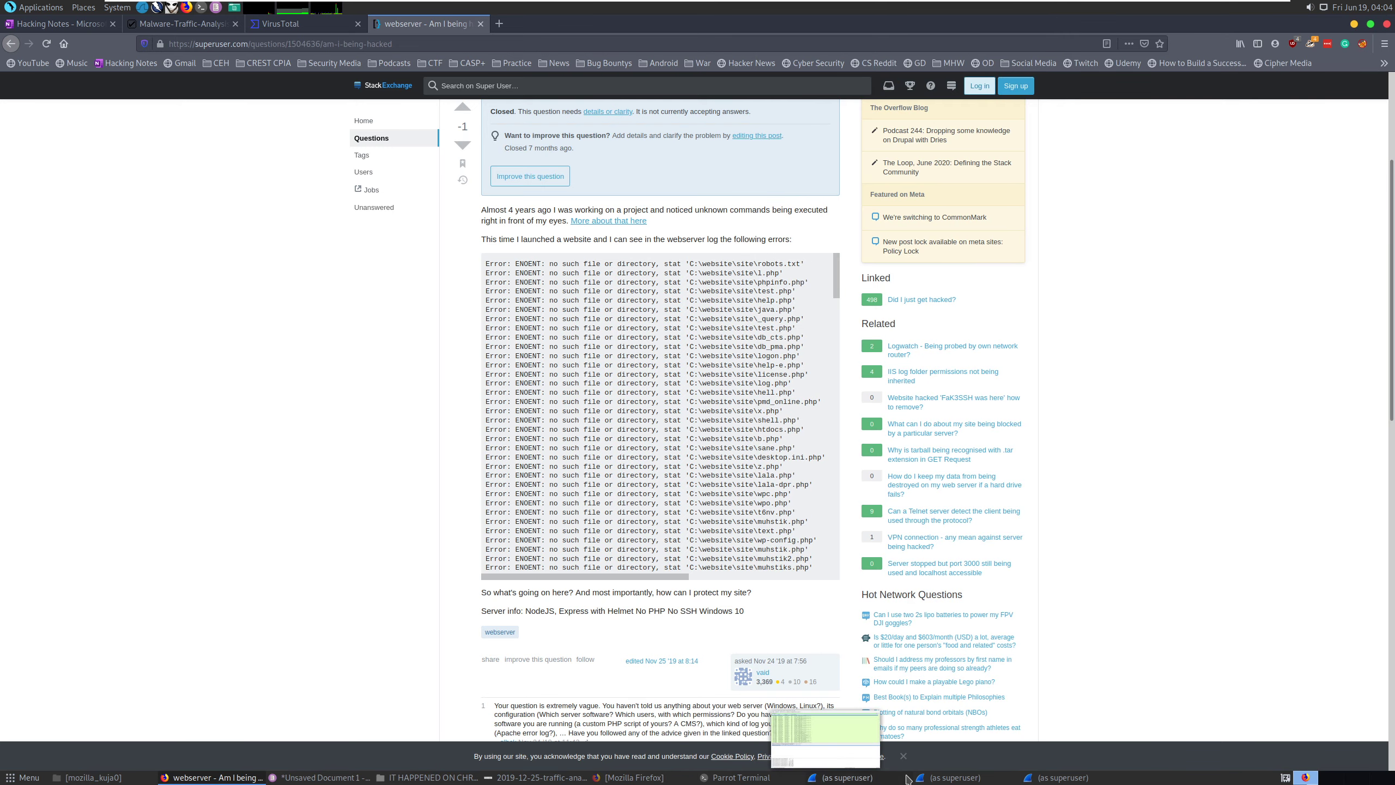
Clear the tcp.stream eq 5 filter to list all packets again.
{"action": "left_click", "coordinate": [826, 778]}
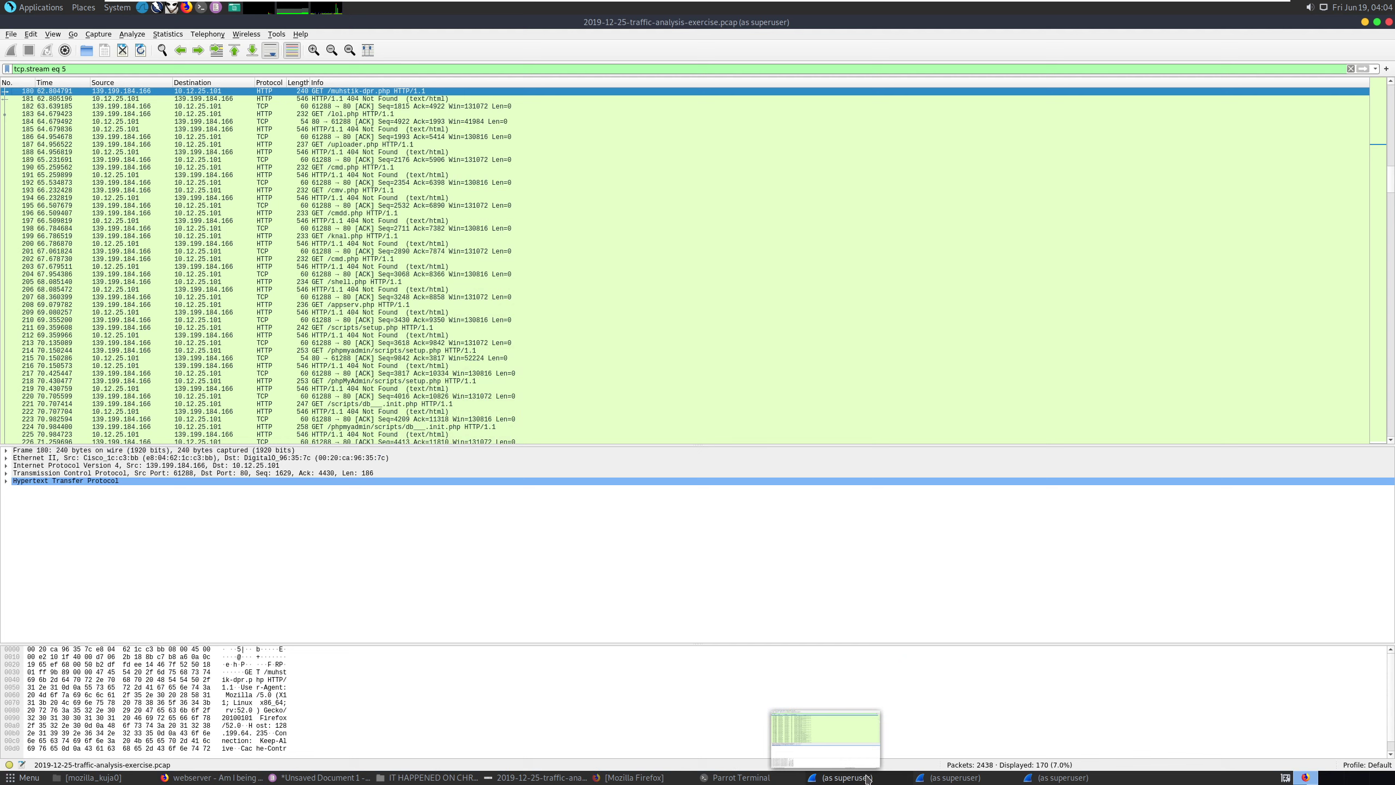
{"action": "left_click", "coordinate": [71, 72]}
{"action": "key", "text": "BackSpace"}
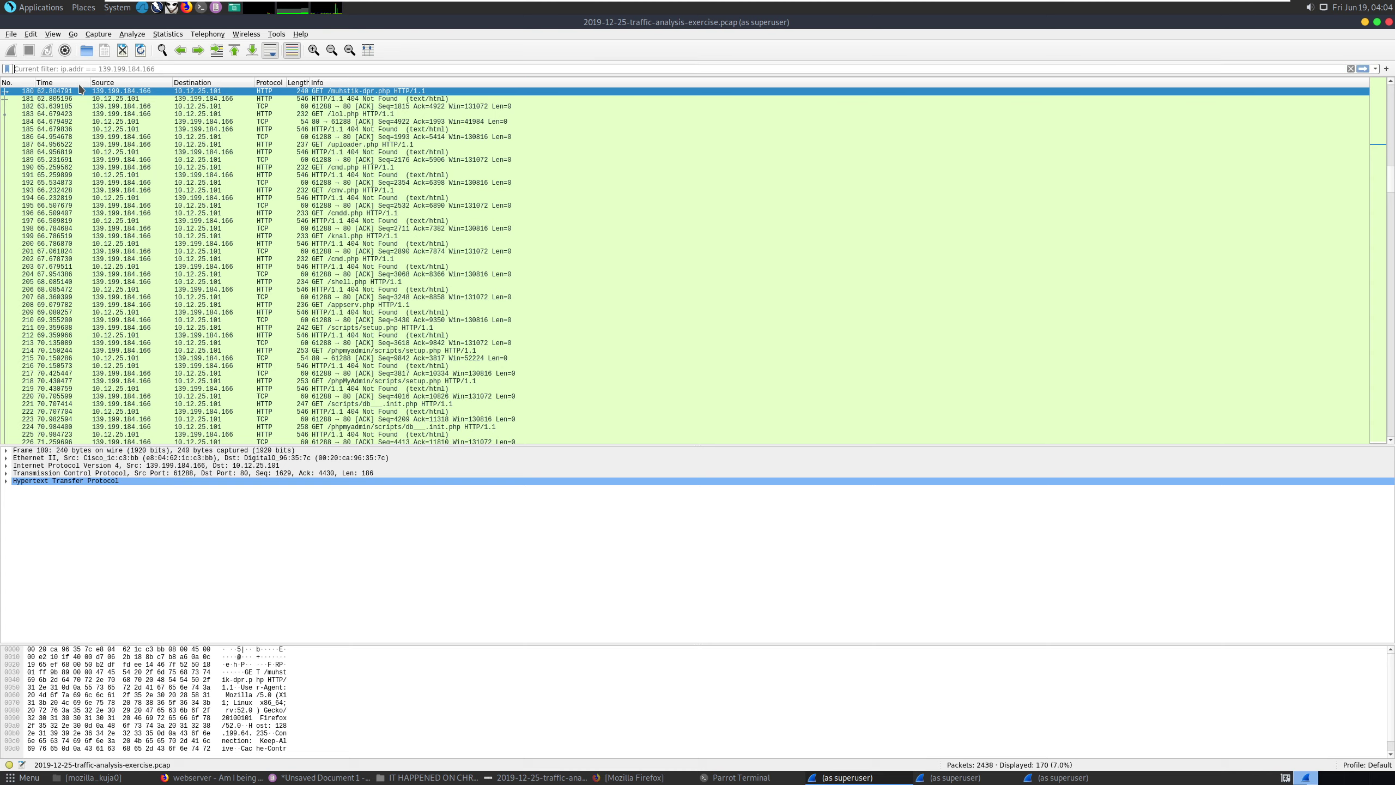
{"action": "key", "text": "Return"}
{"action": "scroll", "coordinate": [230, 376], "scroll_direction": "down", "scroll_amount": 20}
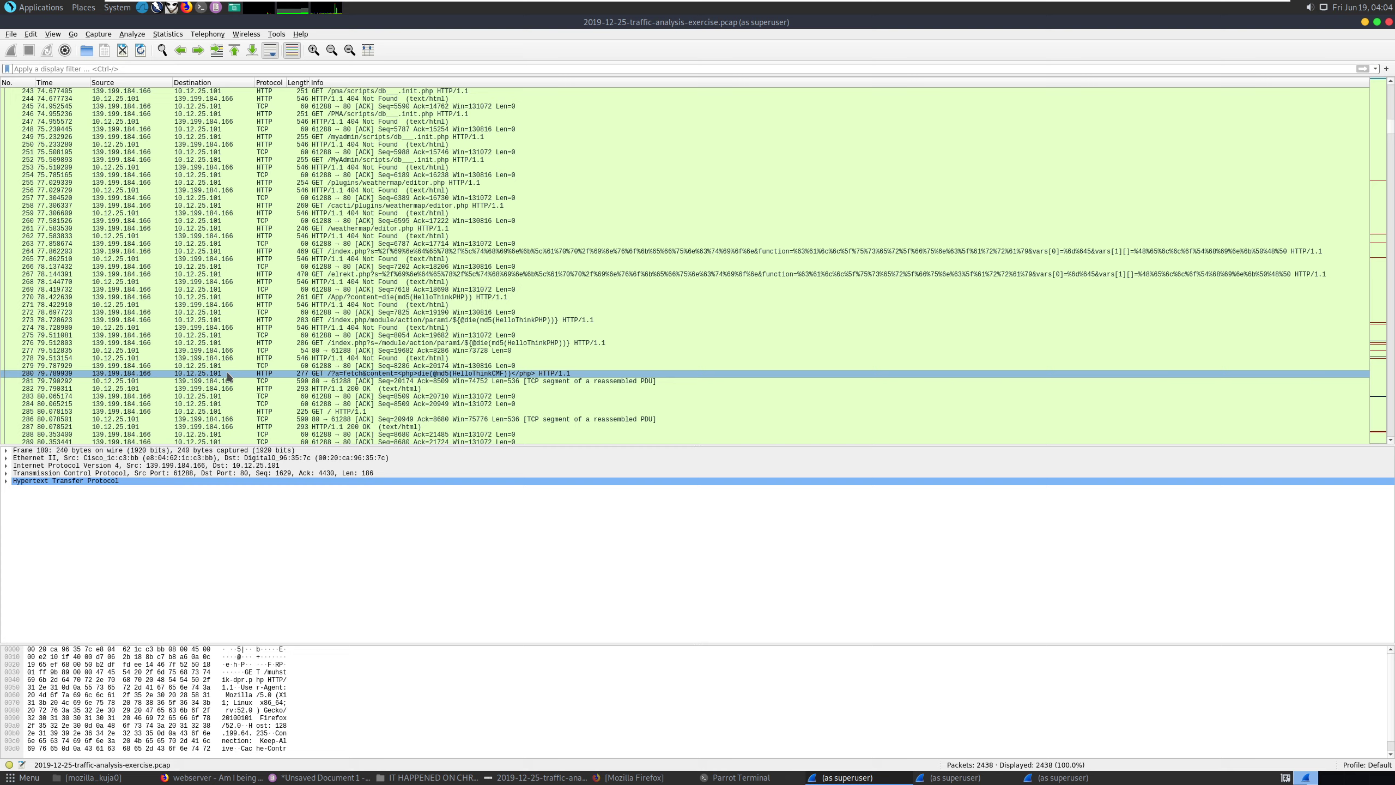
{"action": "scroll", "coordinate": [229, 377], "scroll_direction": "down", "scroll_amount": 11}
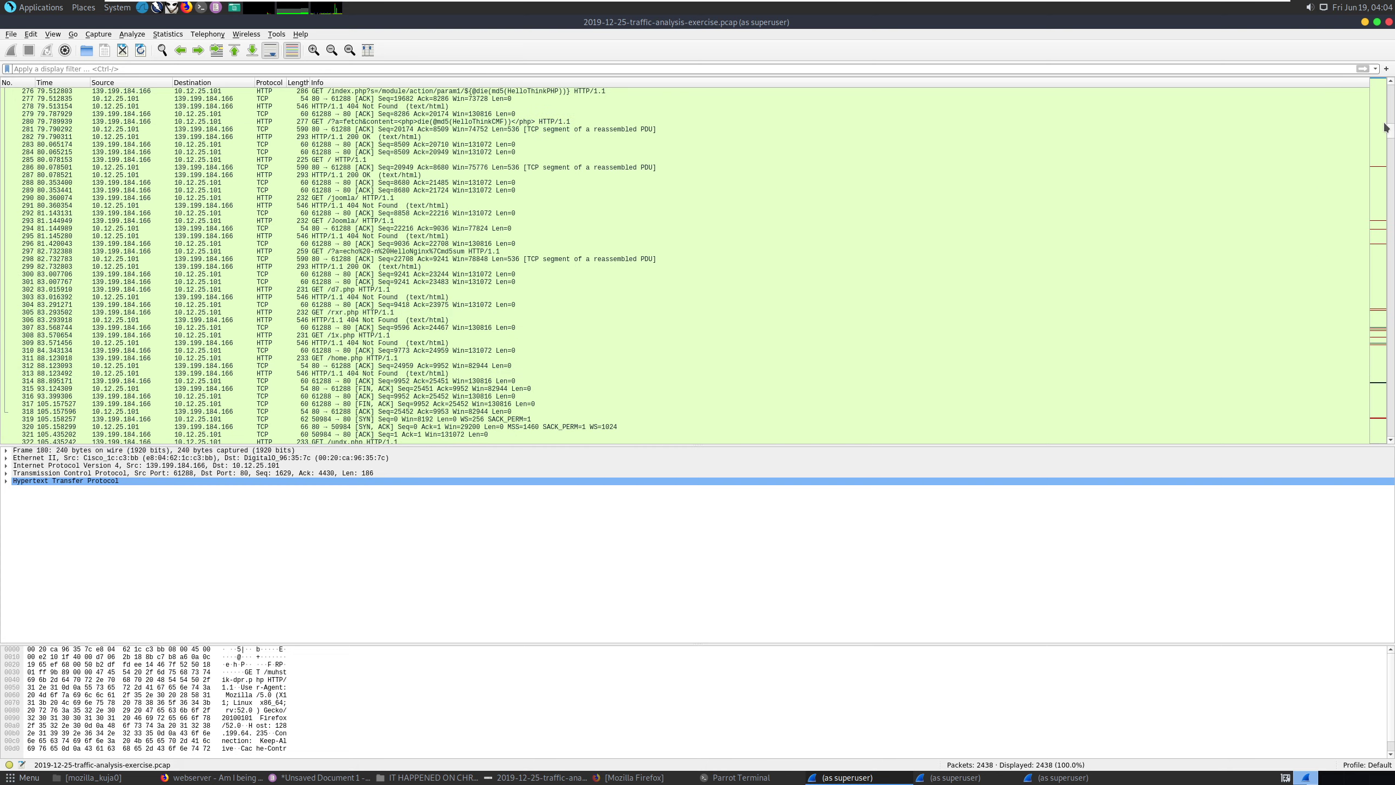
{"action": "left_click_drag", "start_coordinate": [1392, 133], "coordinate": [1386, 244]}
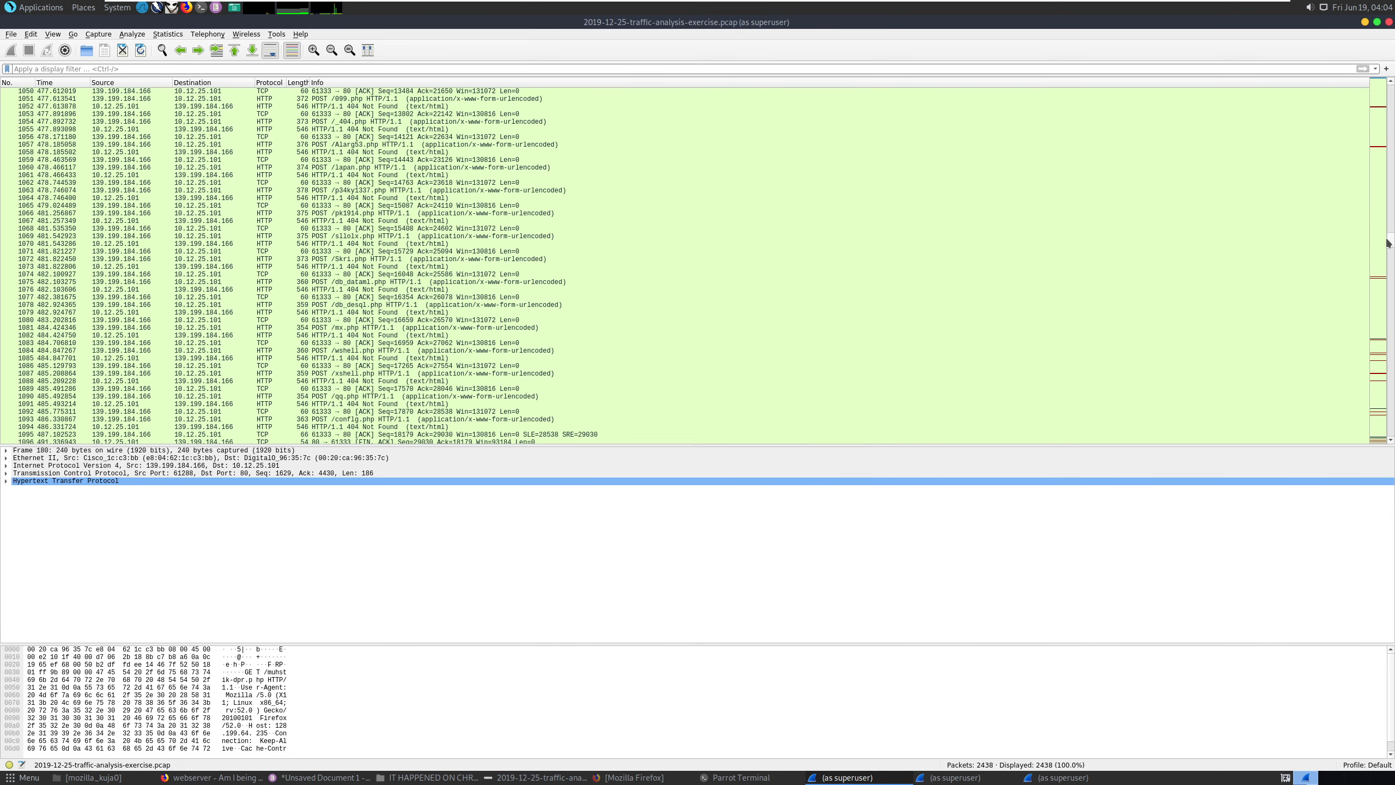
Follow packet 1070's HTTP stream to filter on tcp.stream eq 30, then close the stream window.
{"action": "left_click", "coordinate": [250, 244]}
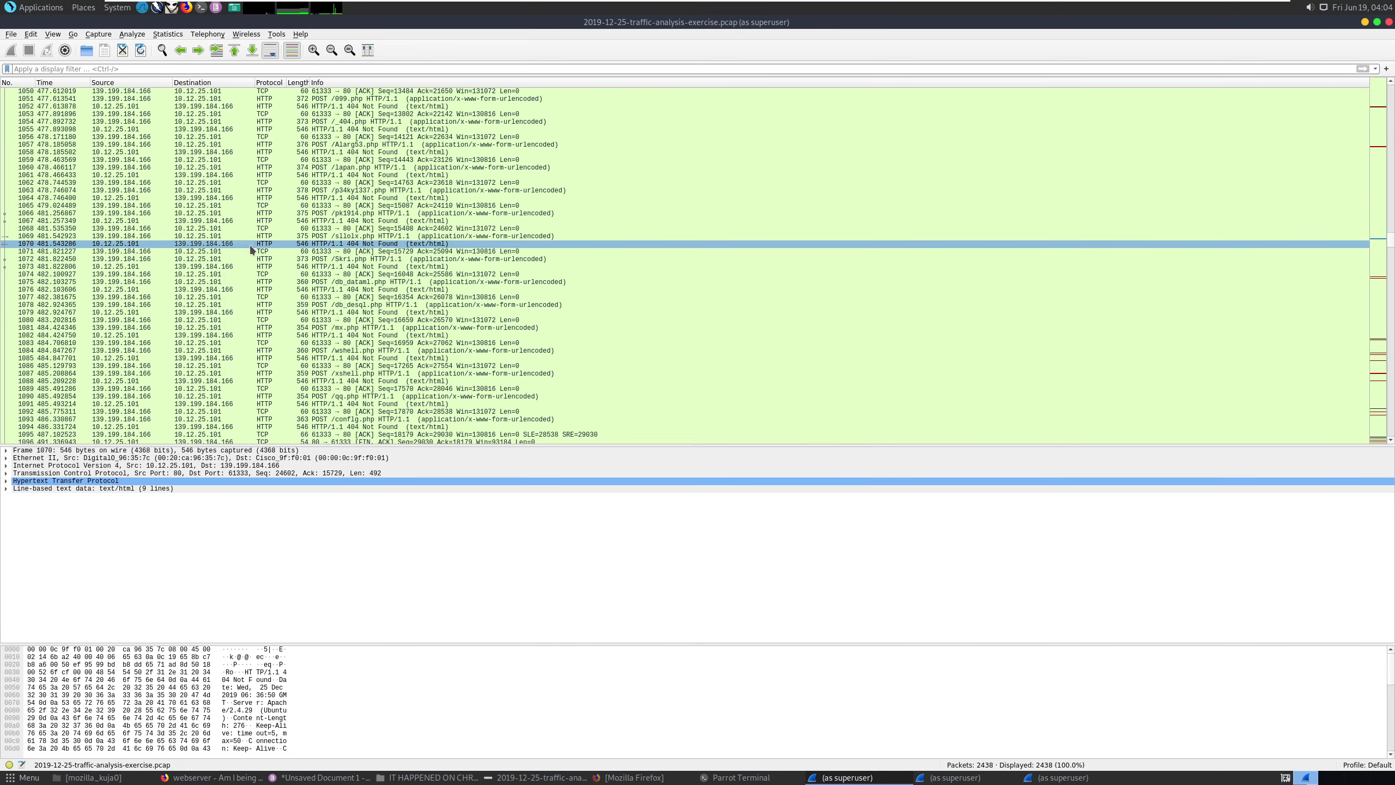
{"action": "right_click", "coordinate": [251, 245]}
{"action": "mouse_move", "coordinate": [331, 394]}
{"action": "left_click", "coordinate": [456, 430]}
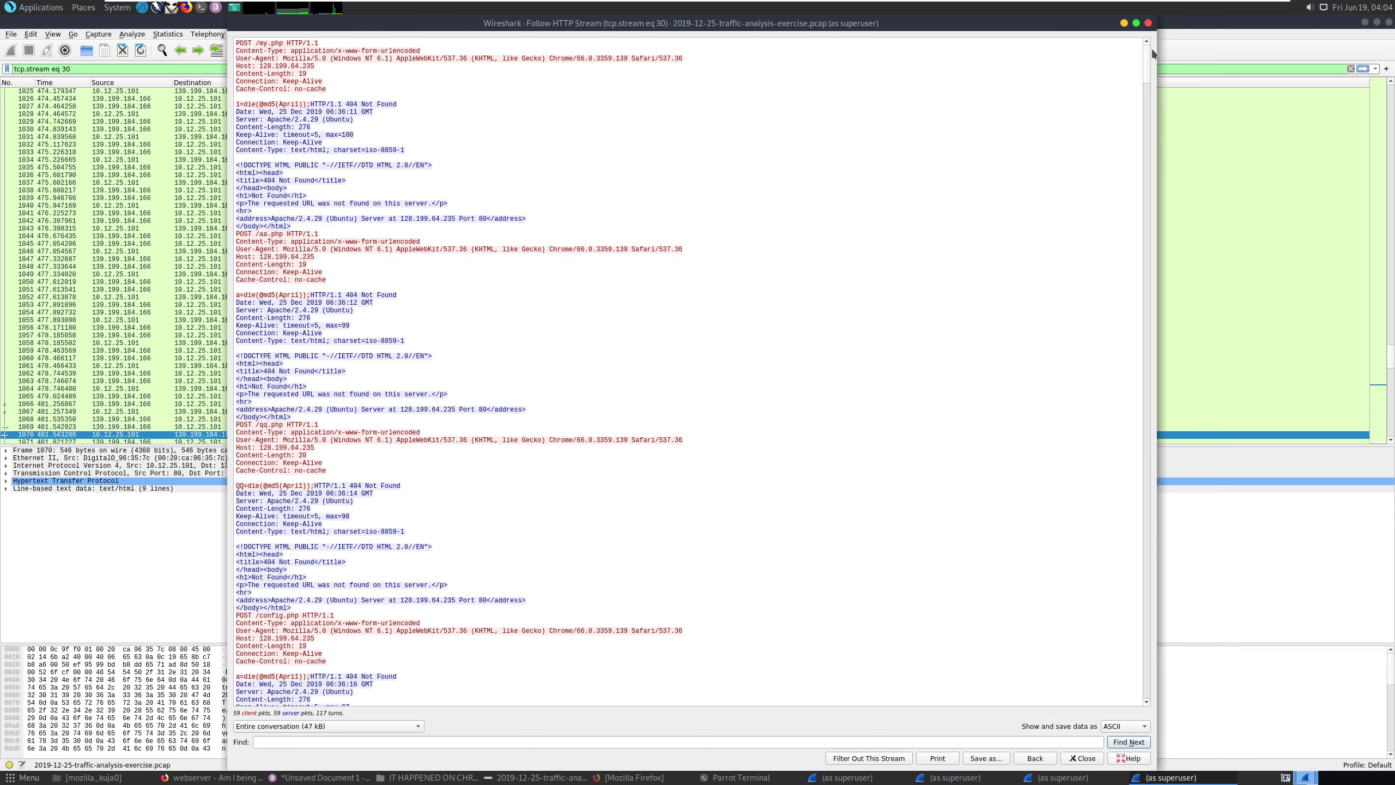
{"action": "left_click", "coordinate": [1148, 23]}
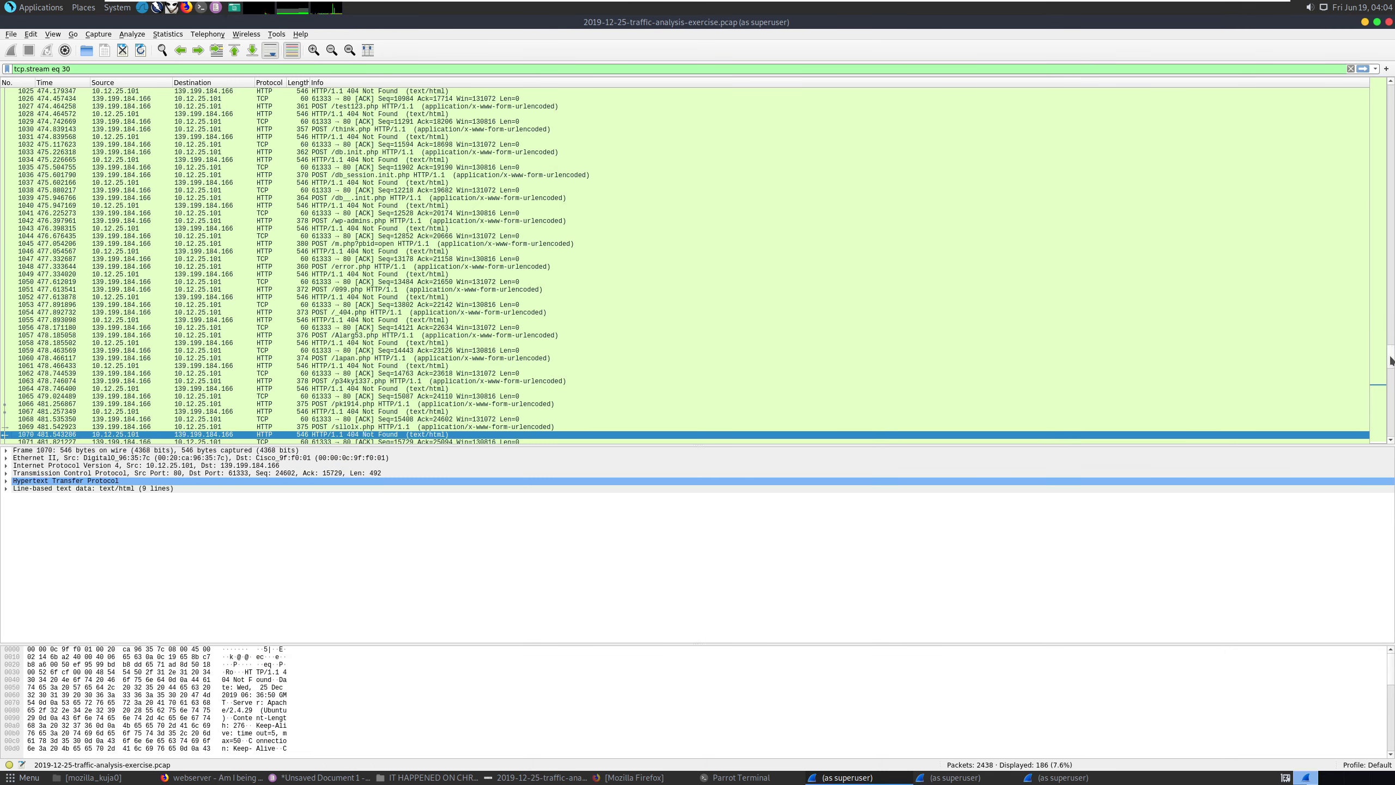
{"action": "scroll", "coordinate": [1389, 366], "scroll_direction": "down", "scroll_amount": 10}
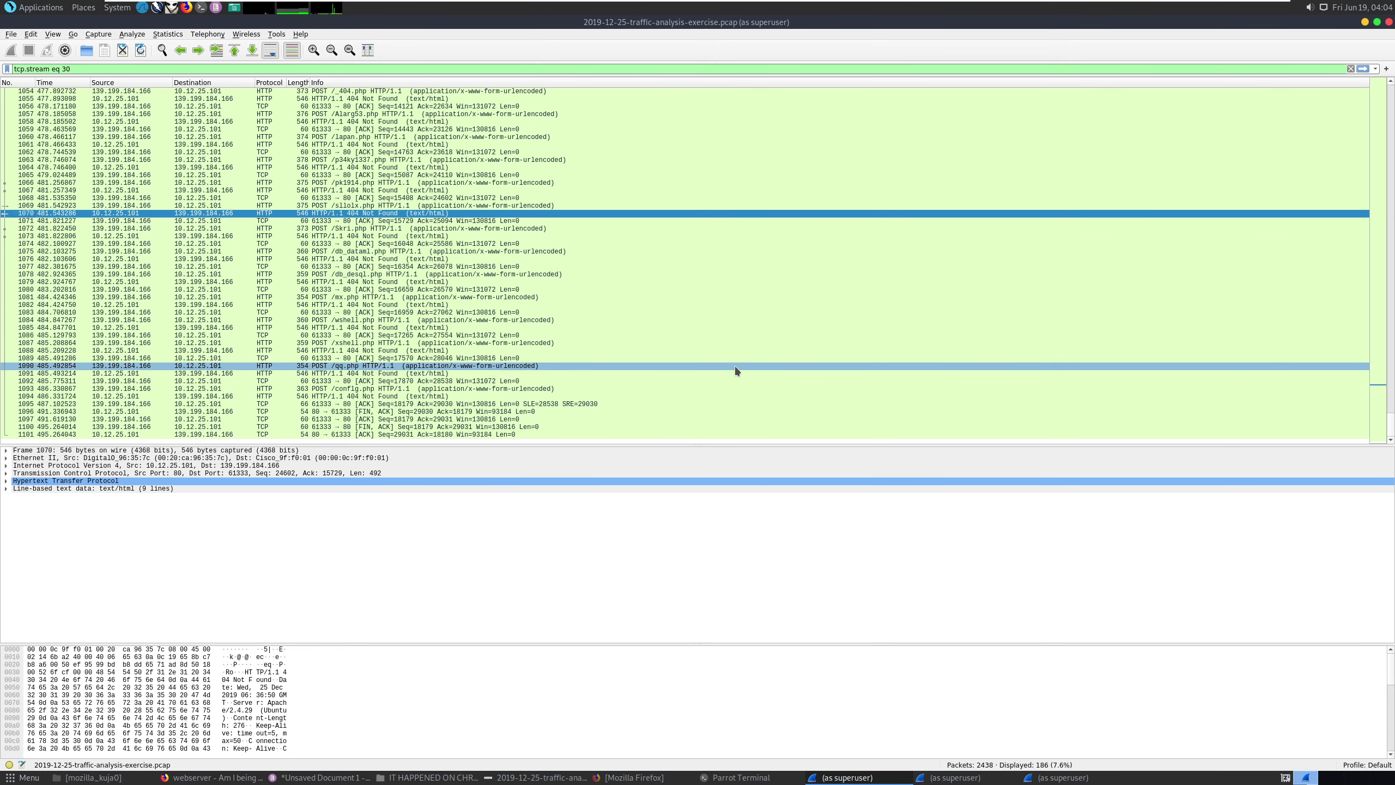
{"action": "right_click", "coordinate": [281, 344]}
{"action": "mouse_move", "coordinate": [375, 491]}
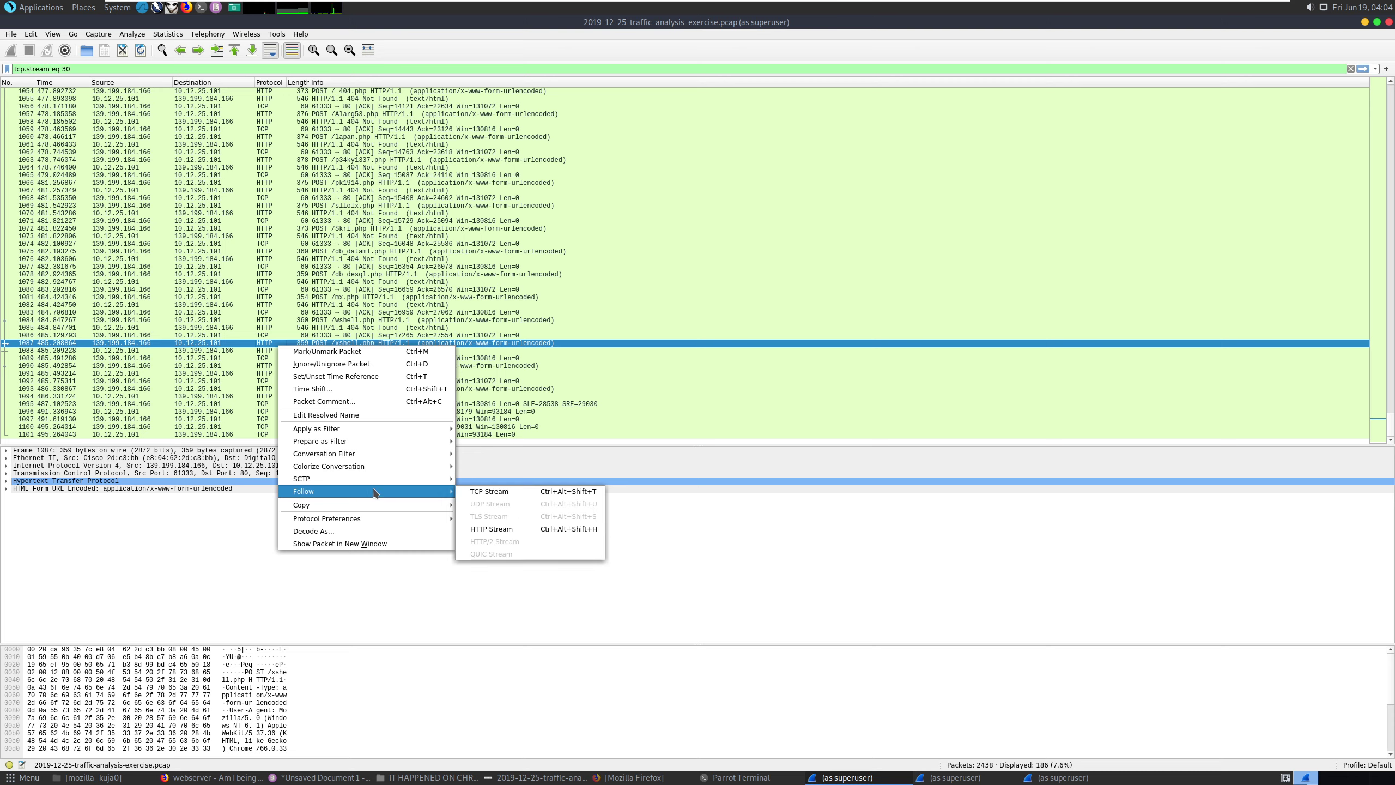
{"action": "left_click", "coordinate": [494, 529]}
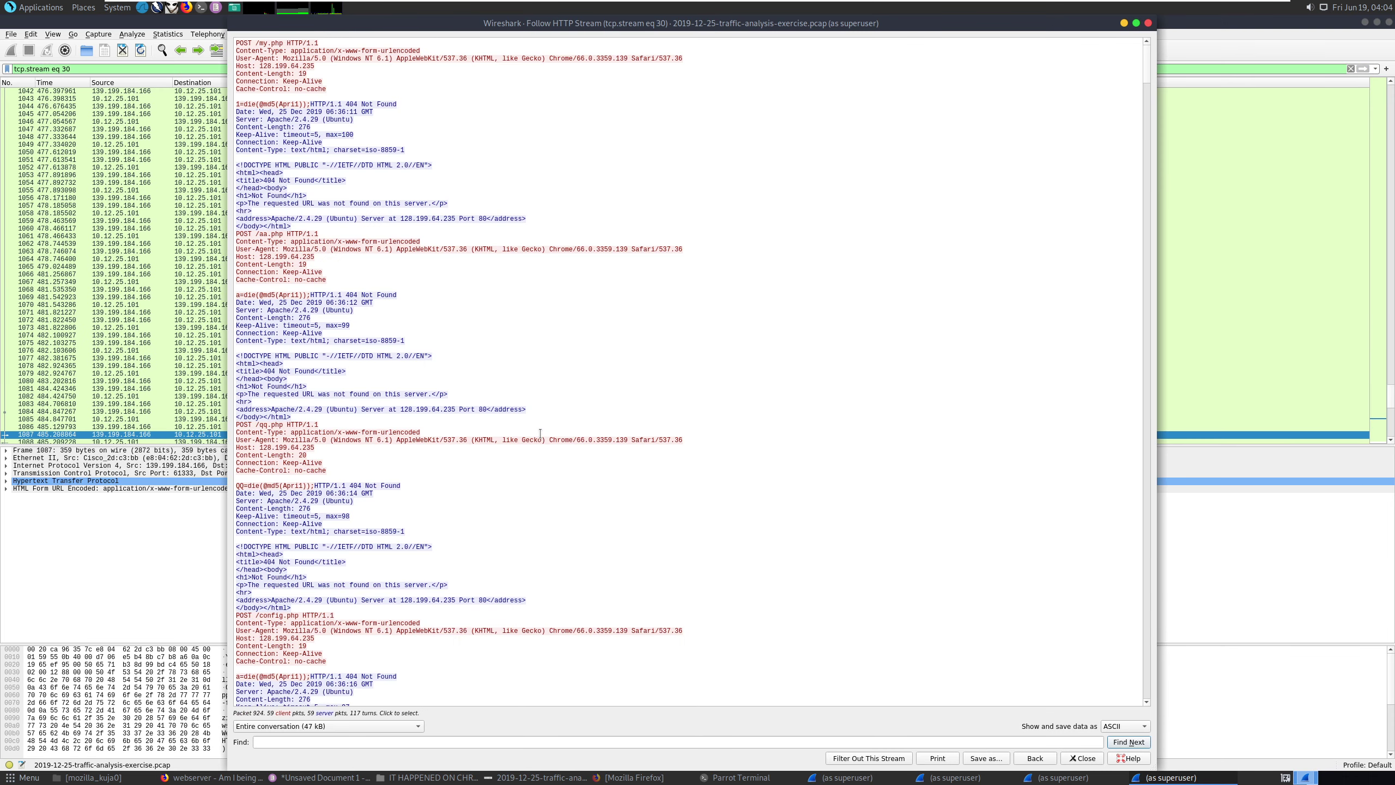
{"action": "scroll", "coordinate": [540, 433], "scroll_direction": "down", "scroll_amount": 2}
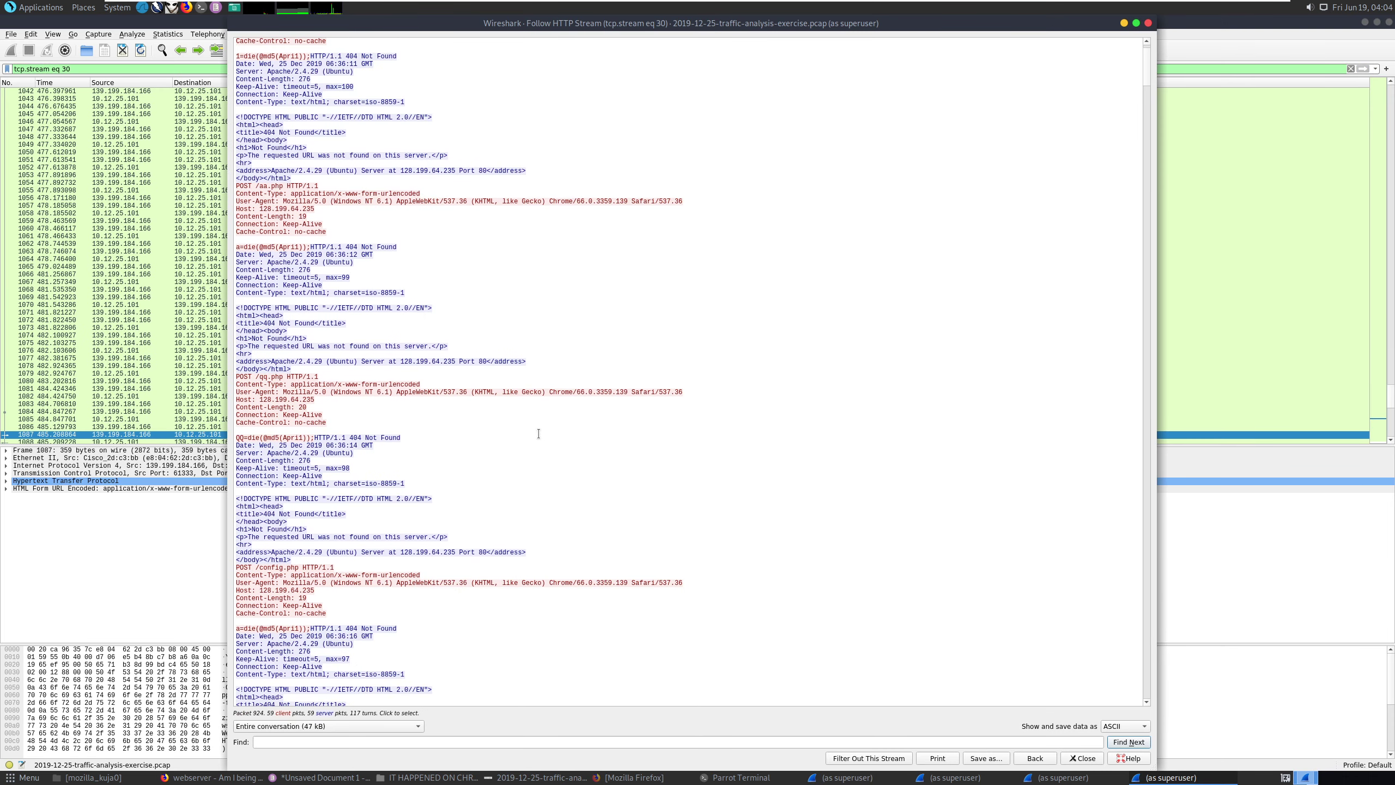
{"action": "scroll", "coordinate": [539, 434], "scroll_direction": "down", "scroll_amount": 8}
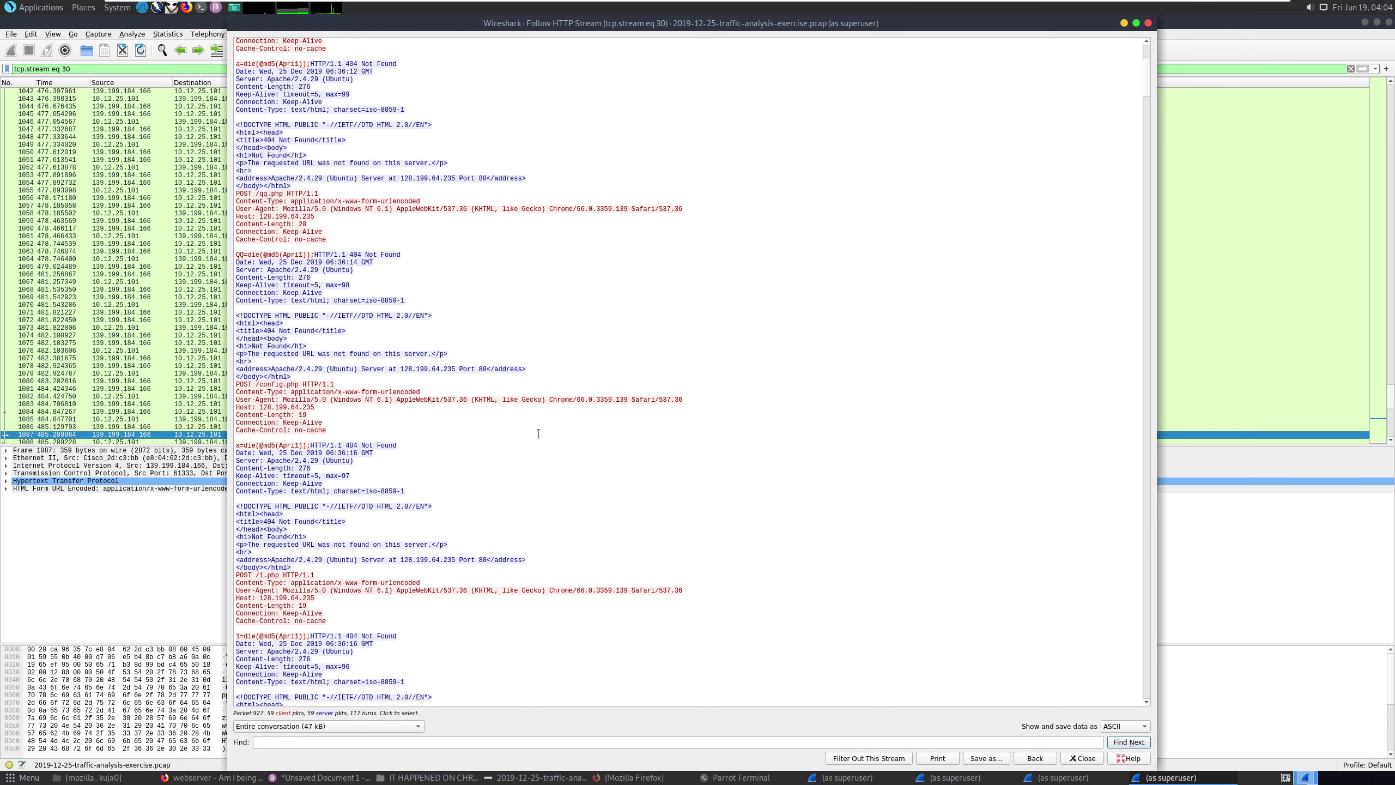
{"action": "left_click_drag", "start_coordinate": [256, 446], "coordinate": [236, 446]}
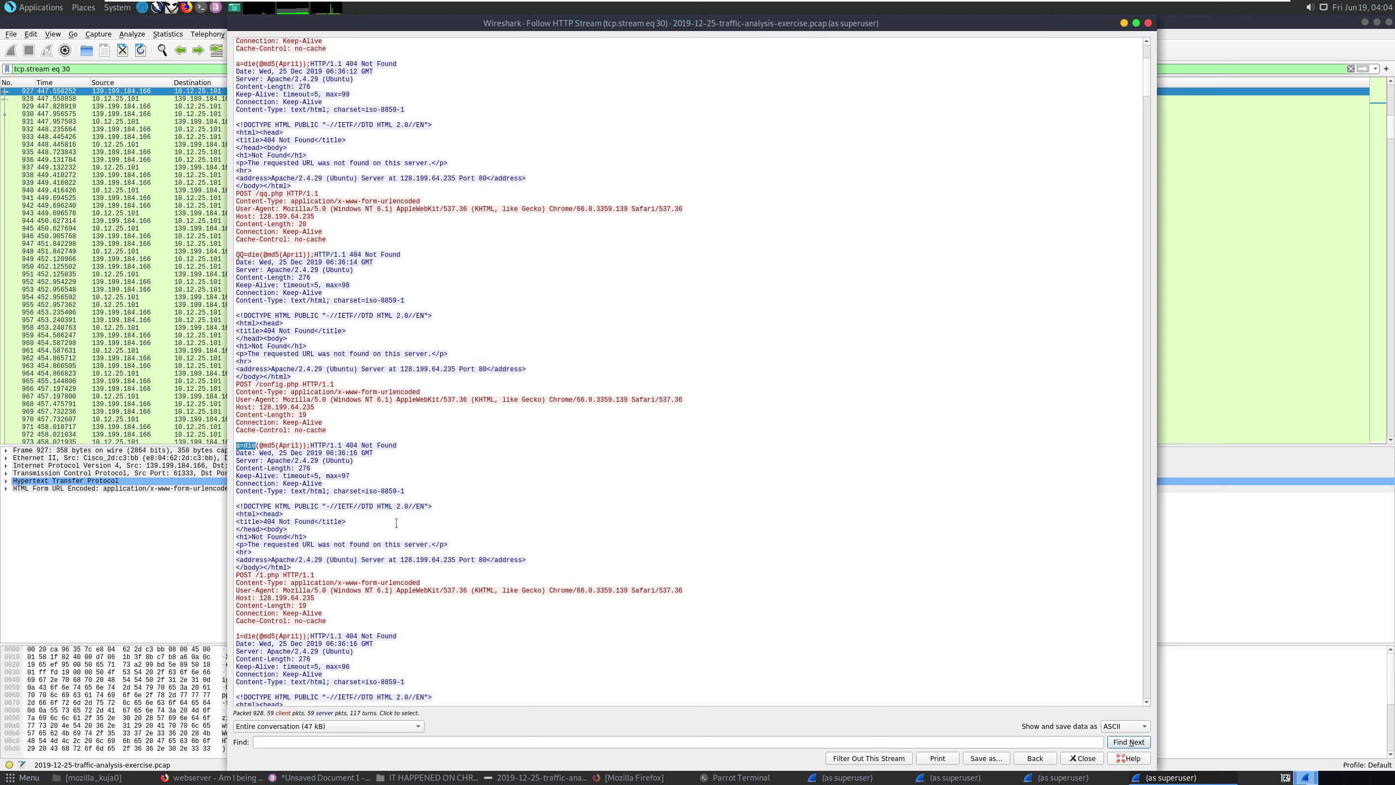
{"action": "left_click", "coordinate": [281, 450]}
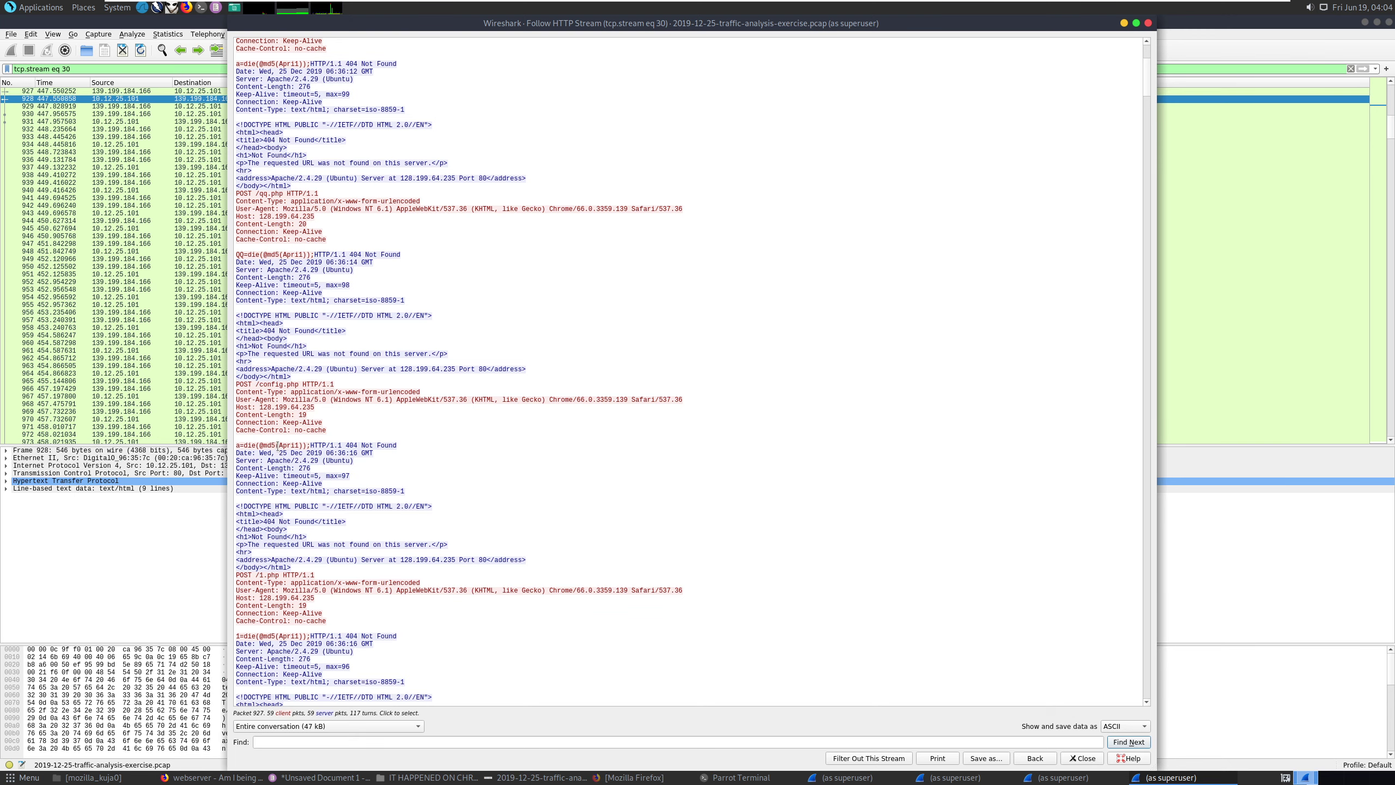
{"action": "left_click_drag", "start_coordinate": [277, 445], "coordinate": [237, 446]}
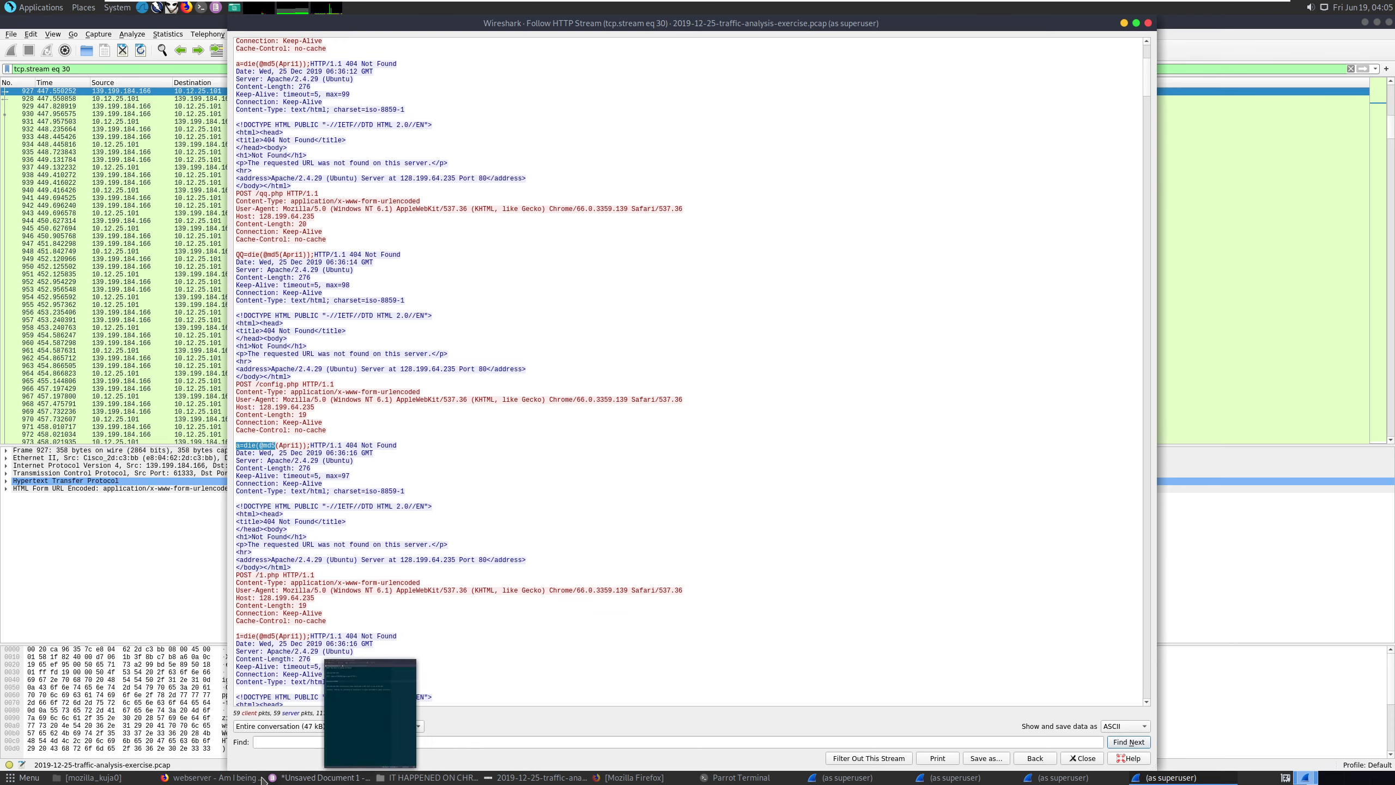
{"action": "left_click", "coordinate": [214, 777]}
{"action": "left_click", "coordinate": [499, 23]}
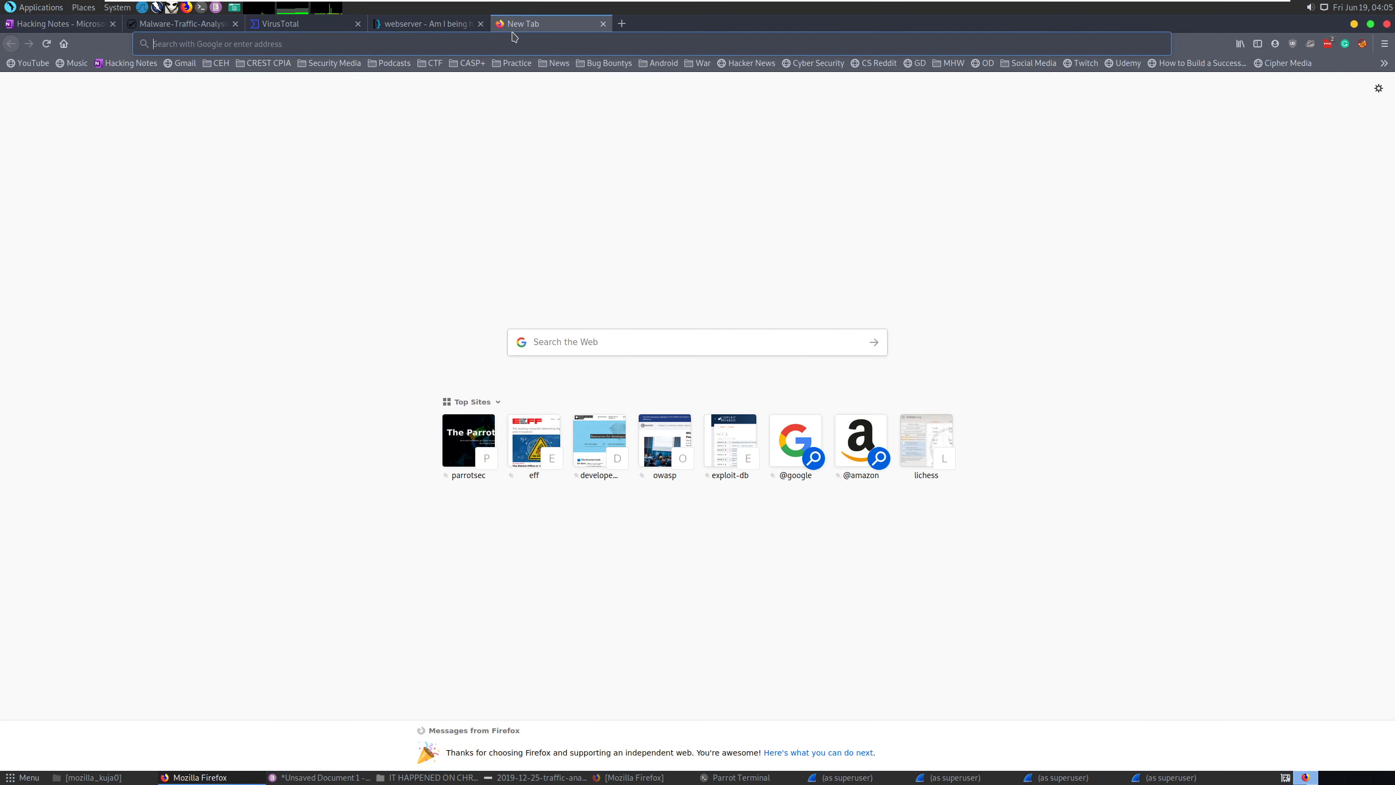
{"action": "type", "text": "'a=die(@md5"}
{"action": "key", "text": "Return"}
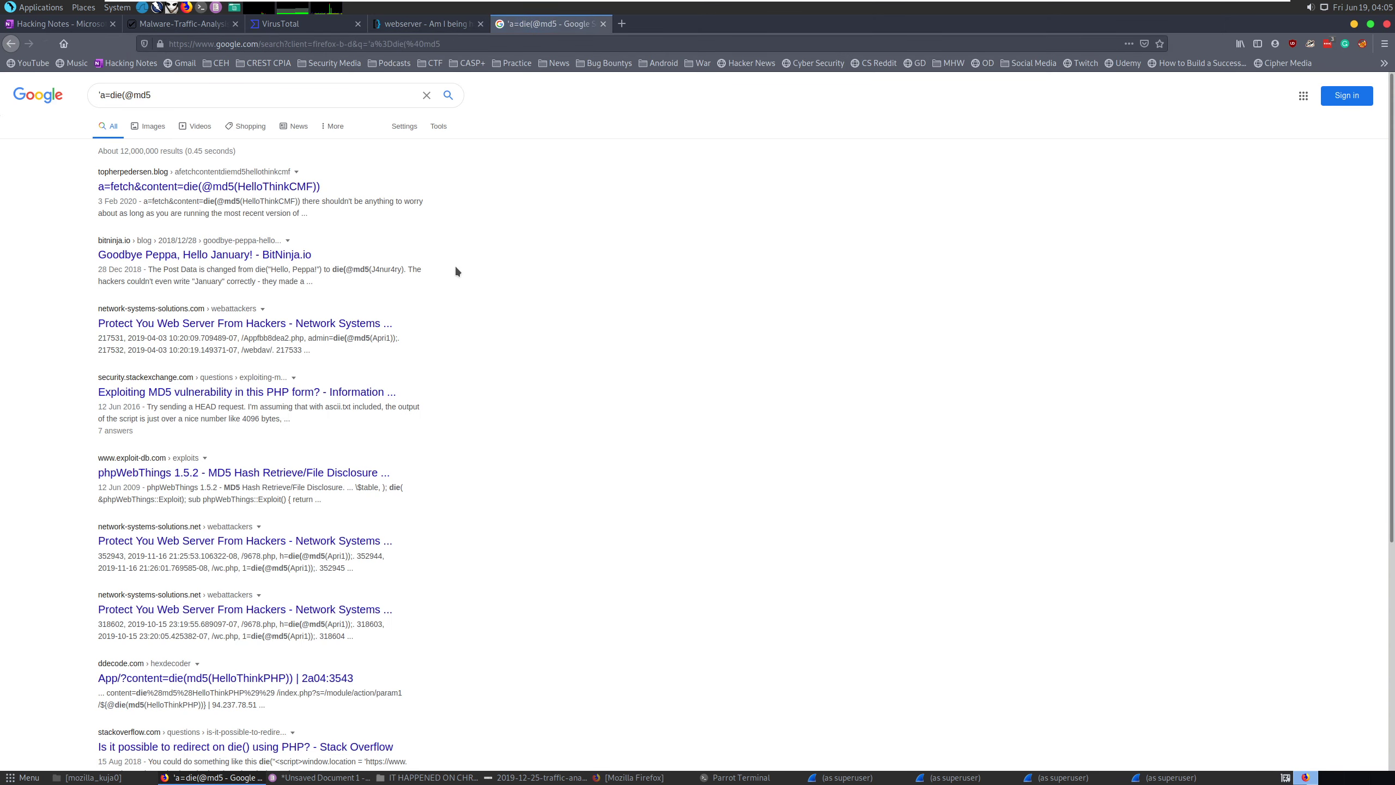
{"action": "left_click", "coordinate": [227, 187]}
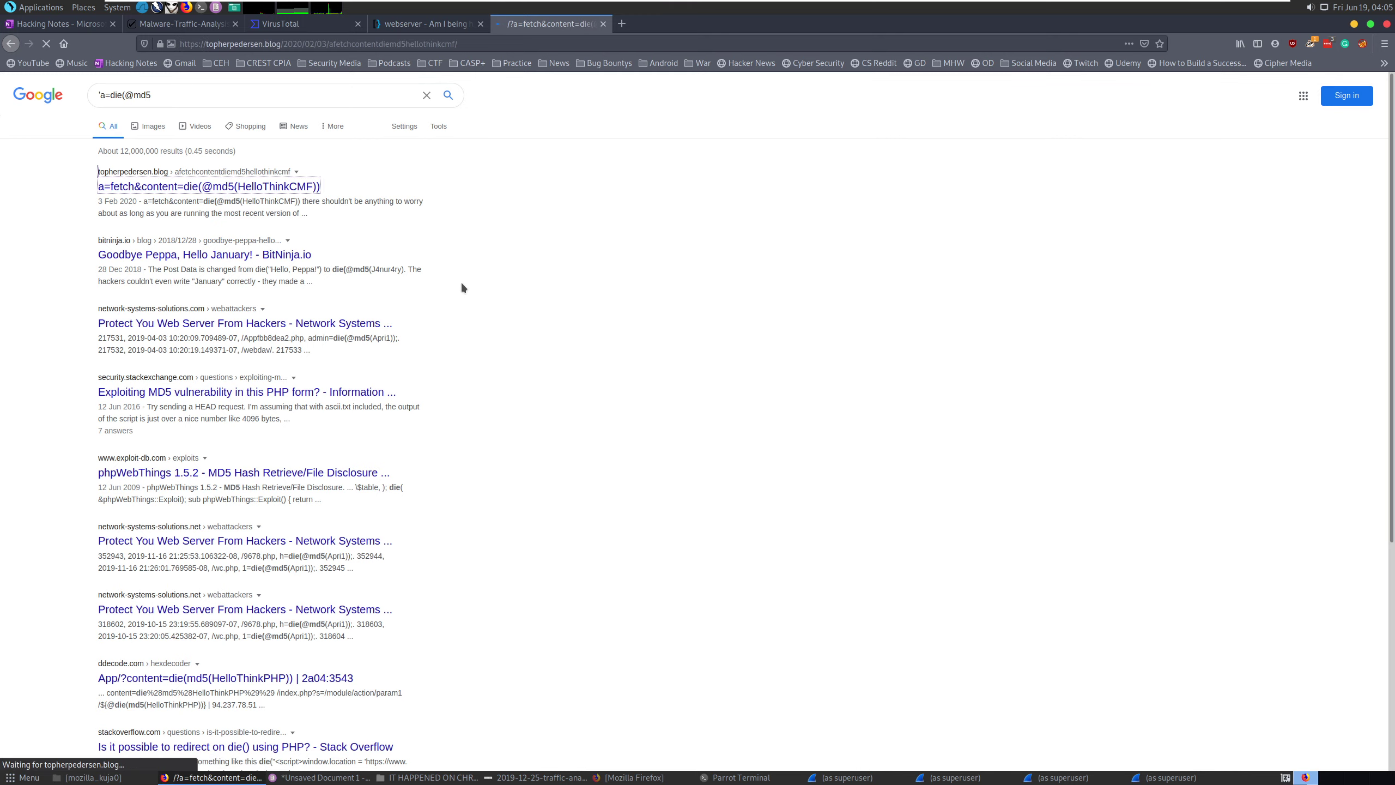
{"action": "scroll", "coordinate": [504, 355], "scroll_direction": "down", "scroll_amount": 3}
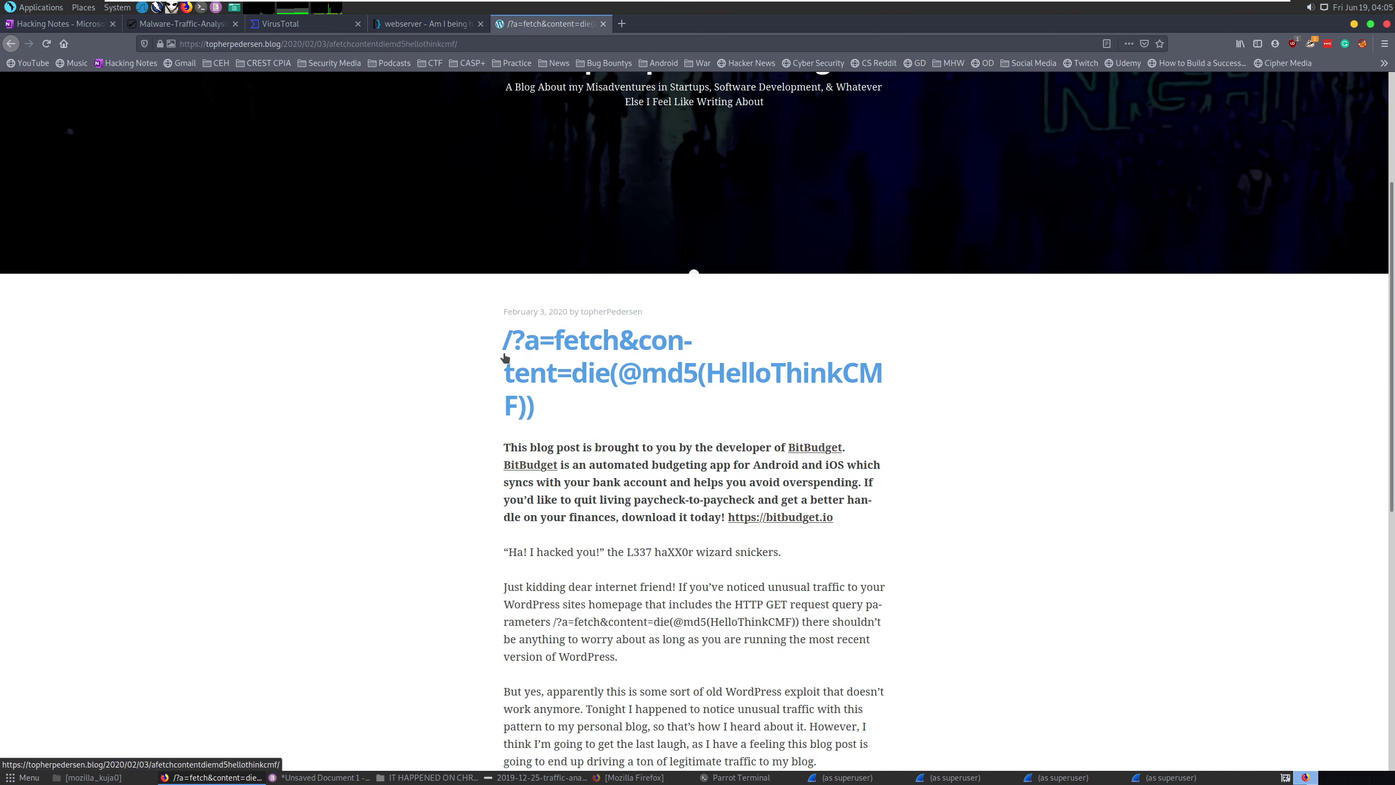
{"action": "scroll", "coordinate": [504, 356], "scroll_direction": "down", "scroll_amount": 3}
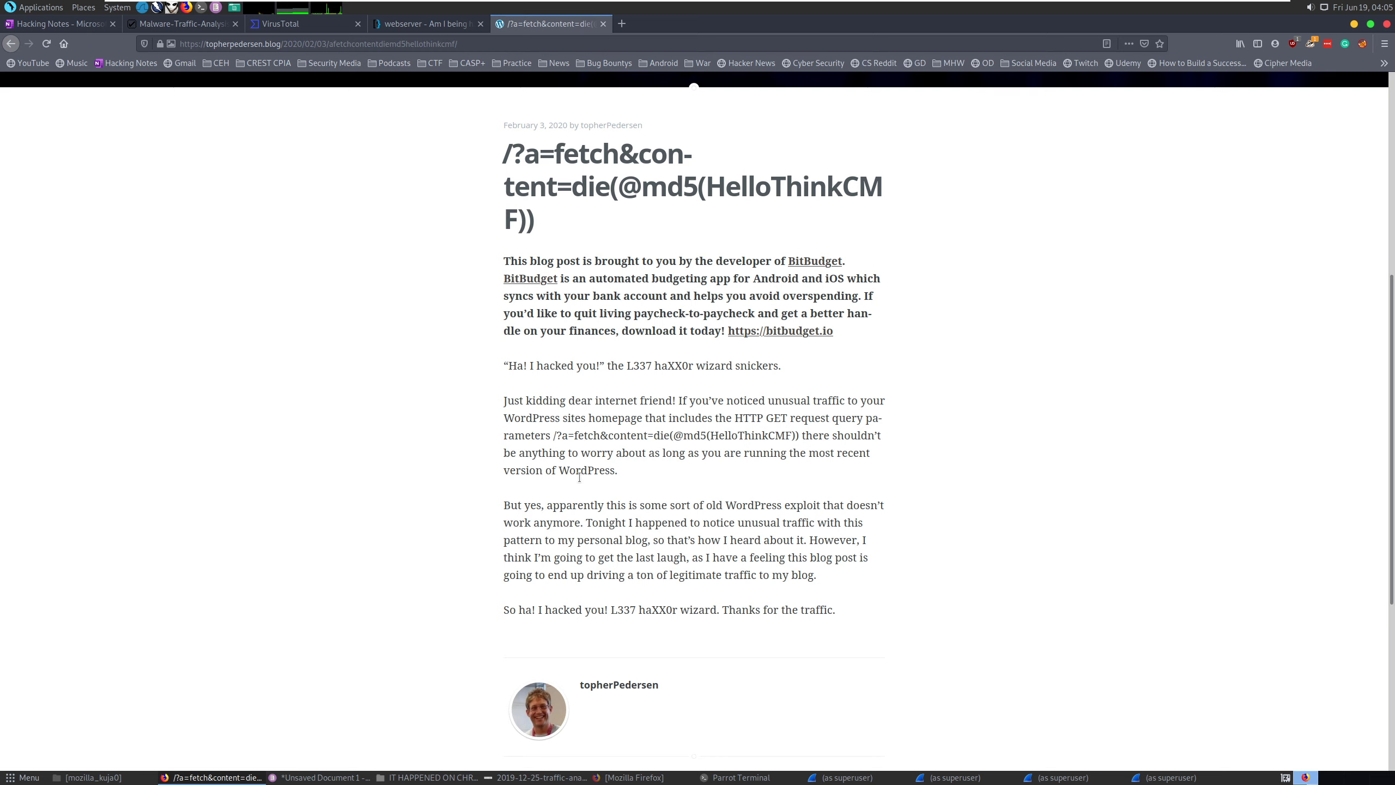
{"action": "scroll", "coordinate": [579, 477], "scroll_direction": "down", "scroll_amount": 5}
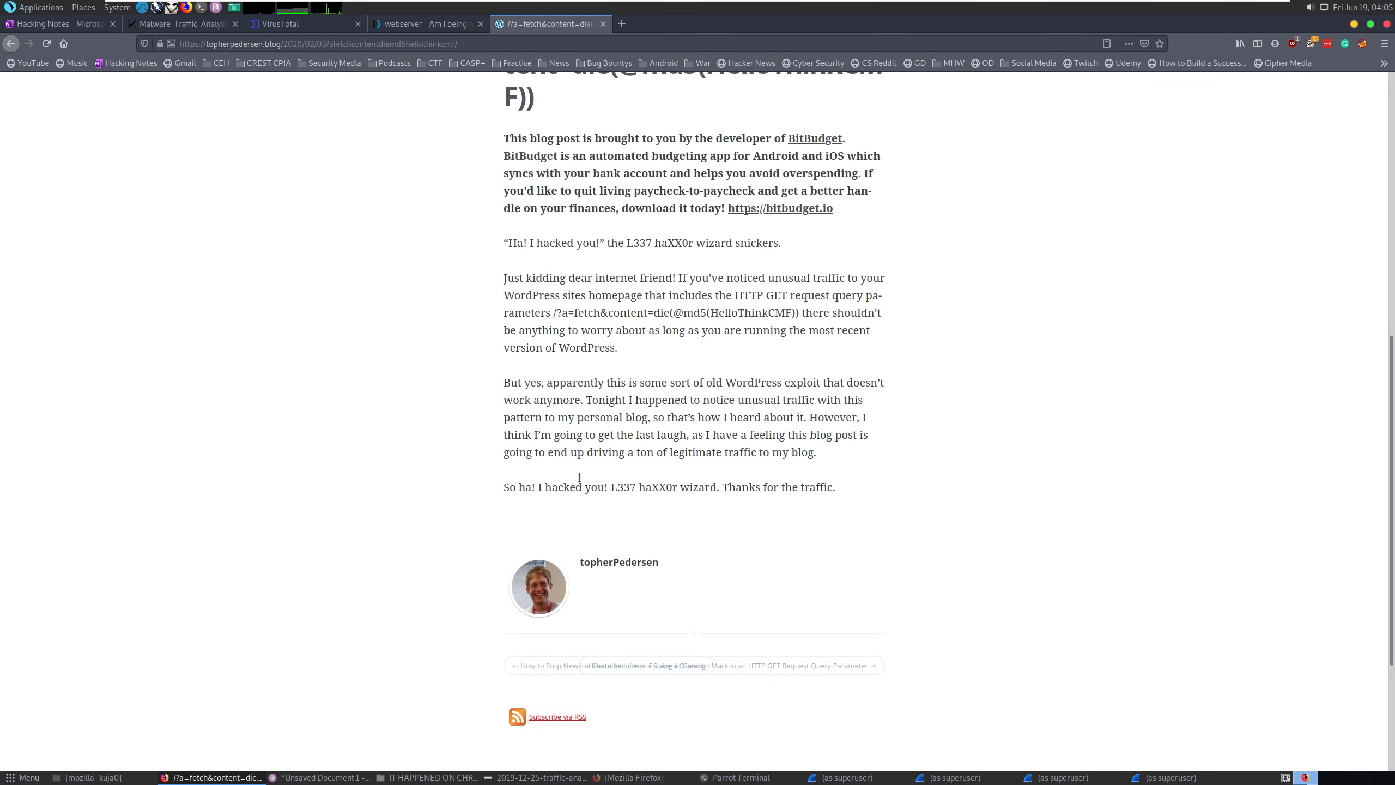
{"action": "scroll", "coordinate": [577, 476], "scroll_direction": "up", "scroll_amount": 5}
{"action": "scroll", "coordinate": [578, 478], "scroll_direction": "up", "scroll_amount": 5}
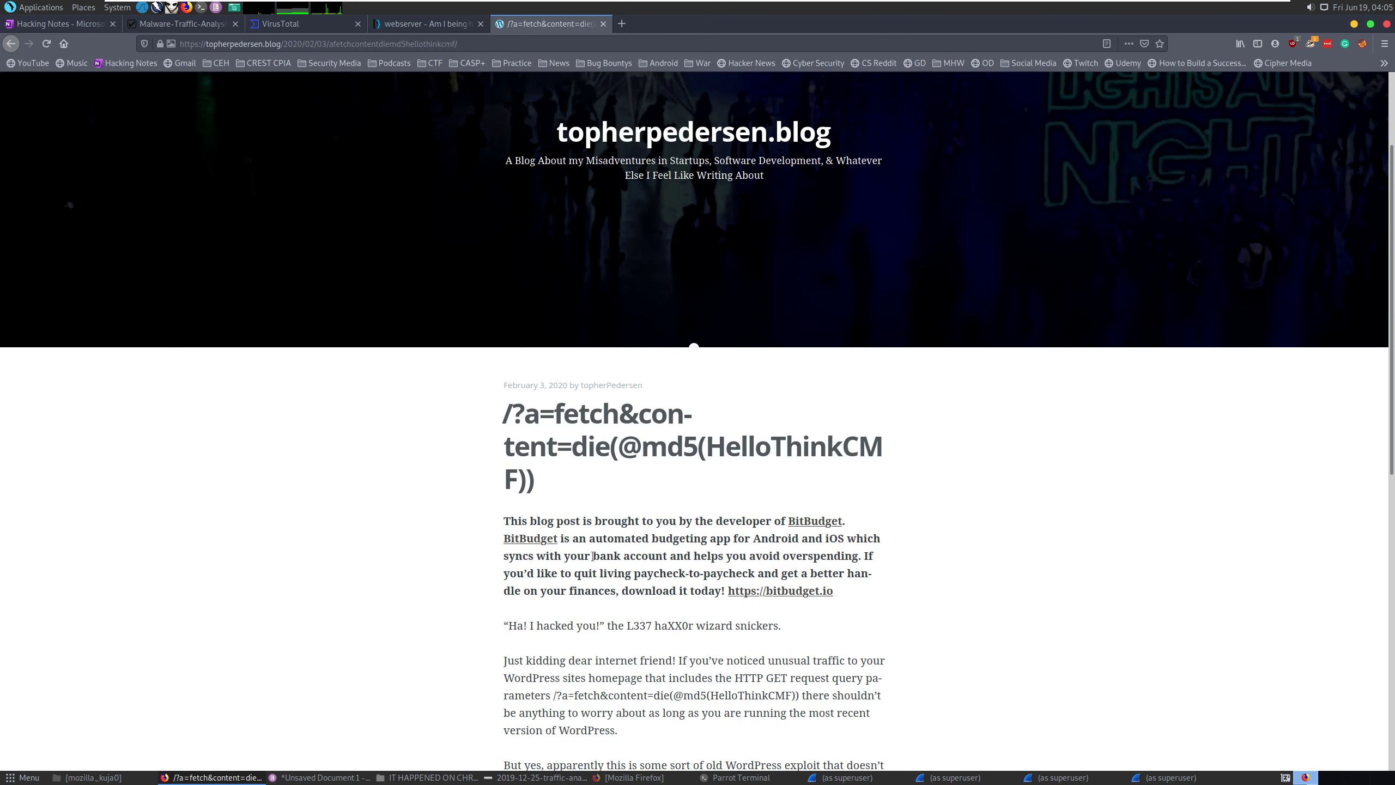
{"action": "mouse_move", "coordinate": [951, 779]}
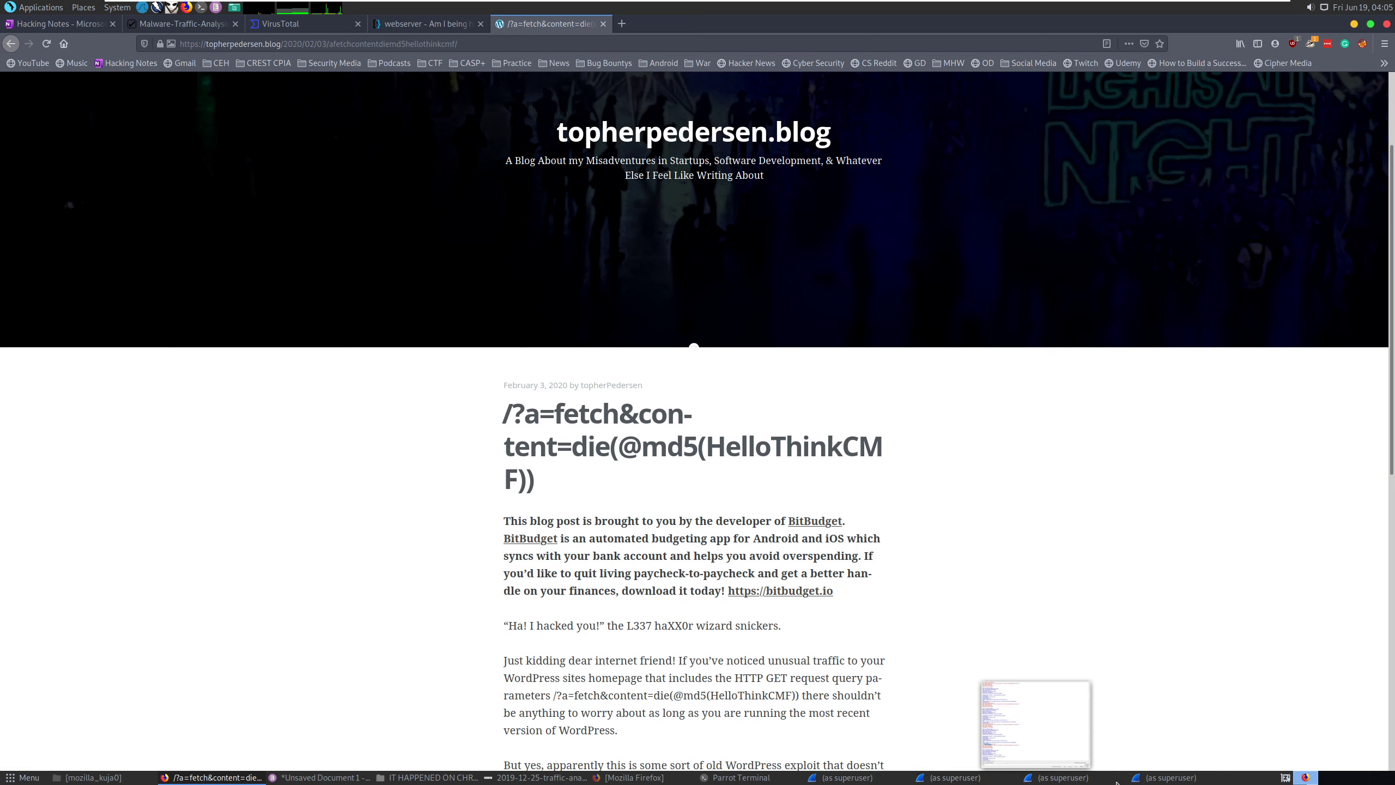
{"action": "mouse_move", "coordinate": [1138, 779]}
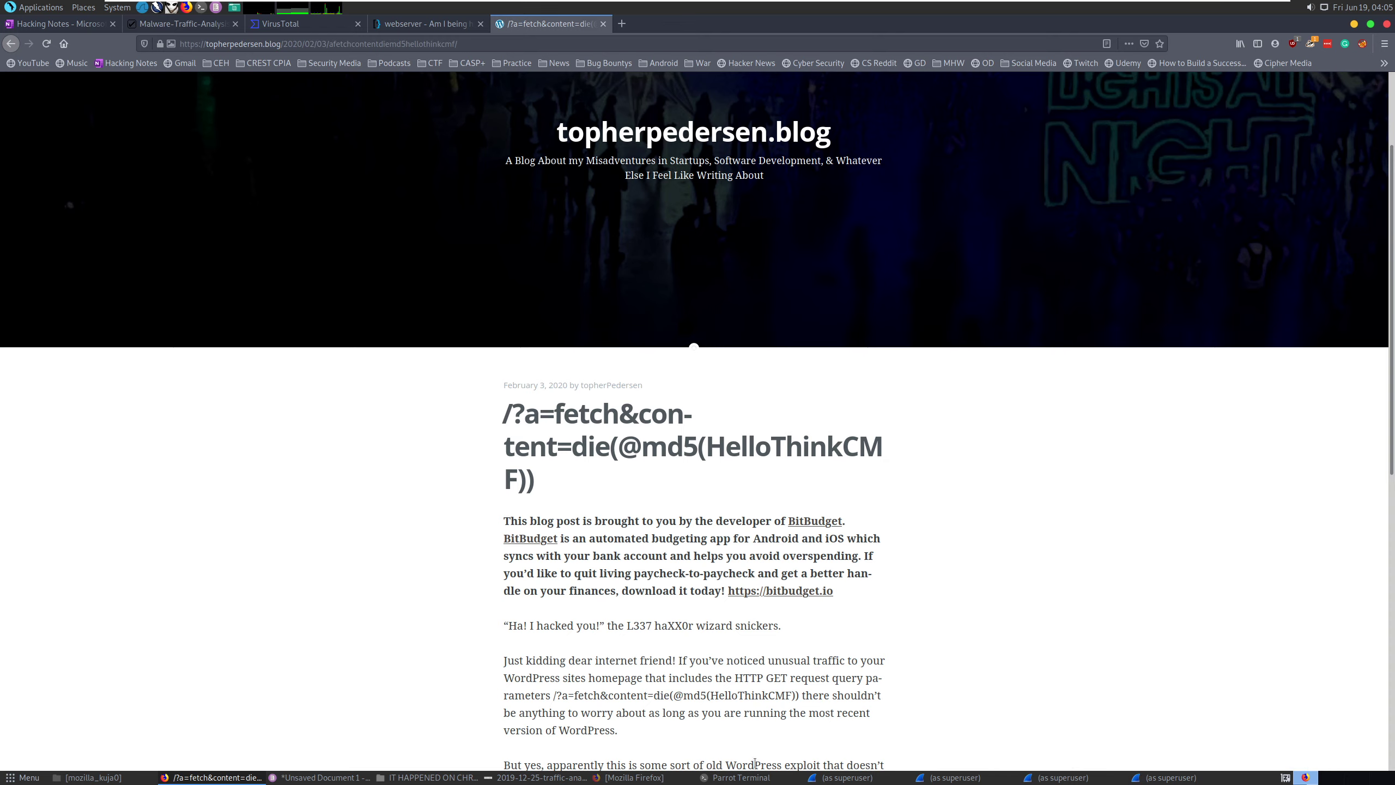
{"action": "left_click", "coordinate": [296, 778]}
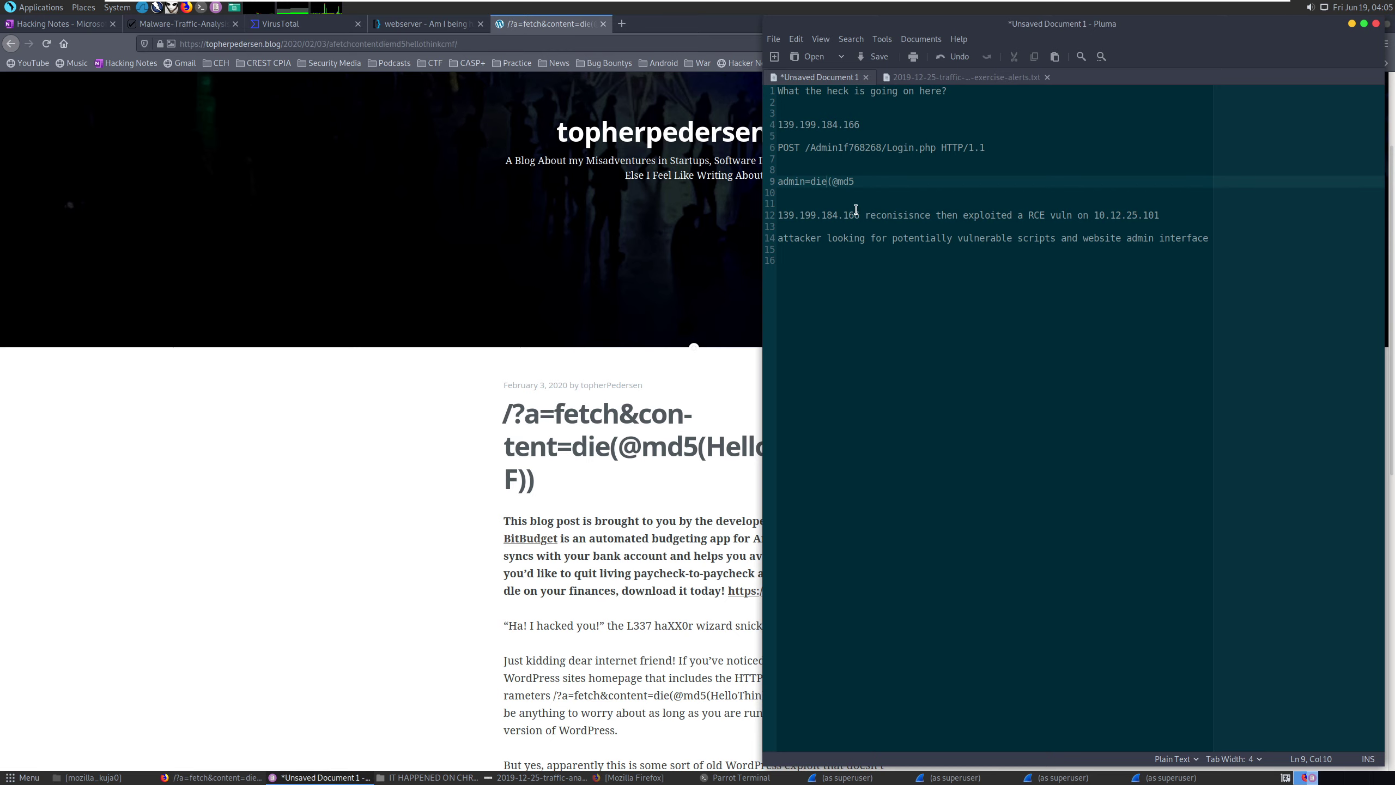
Add 'fouund old wordpress site' on a new line below line 12.
{"action": "left_click", "coordinate": [1184, 211]}
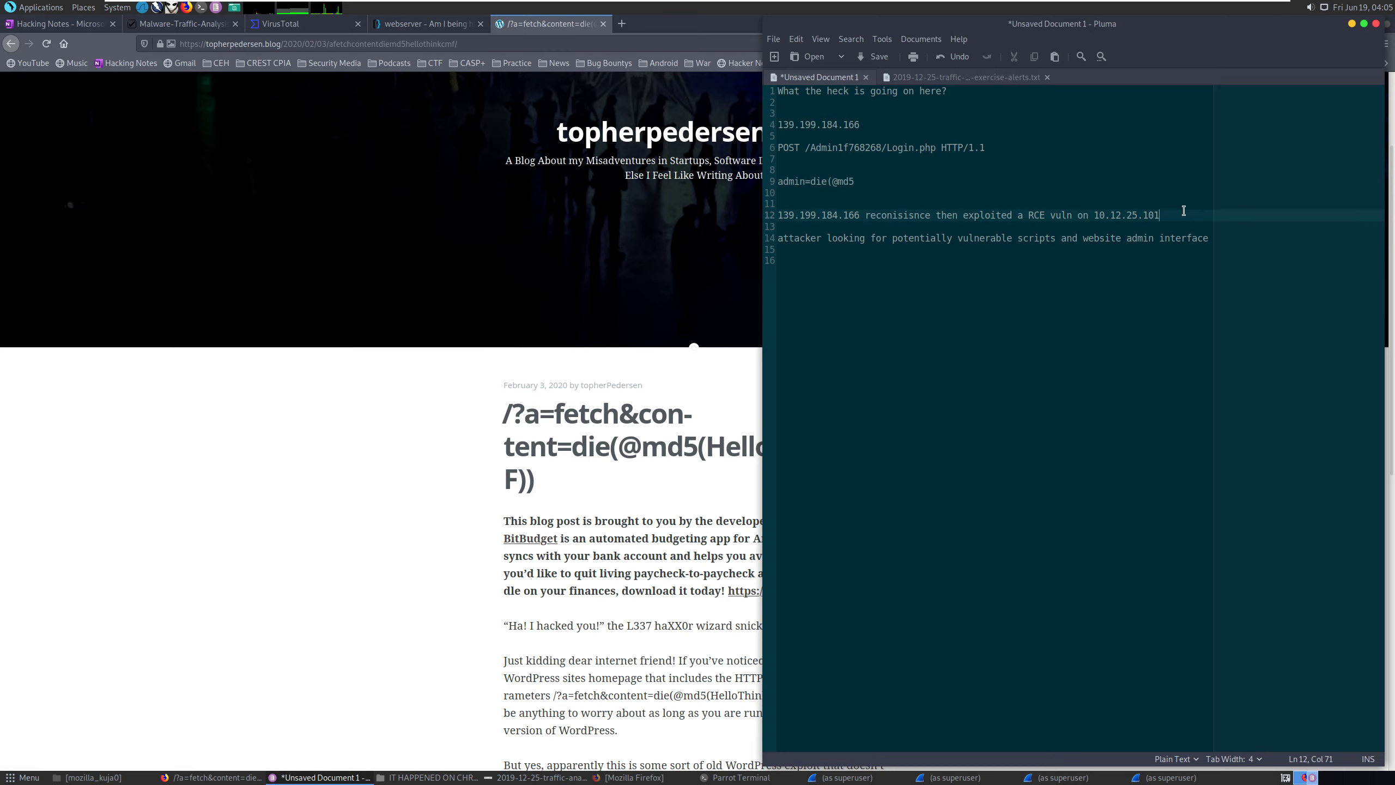
{"action": "key", "text": "Return"}
{"action": "key", "text": "Return"}
{"action": "type", "text": "fo"}
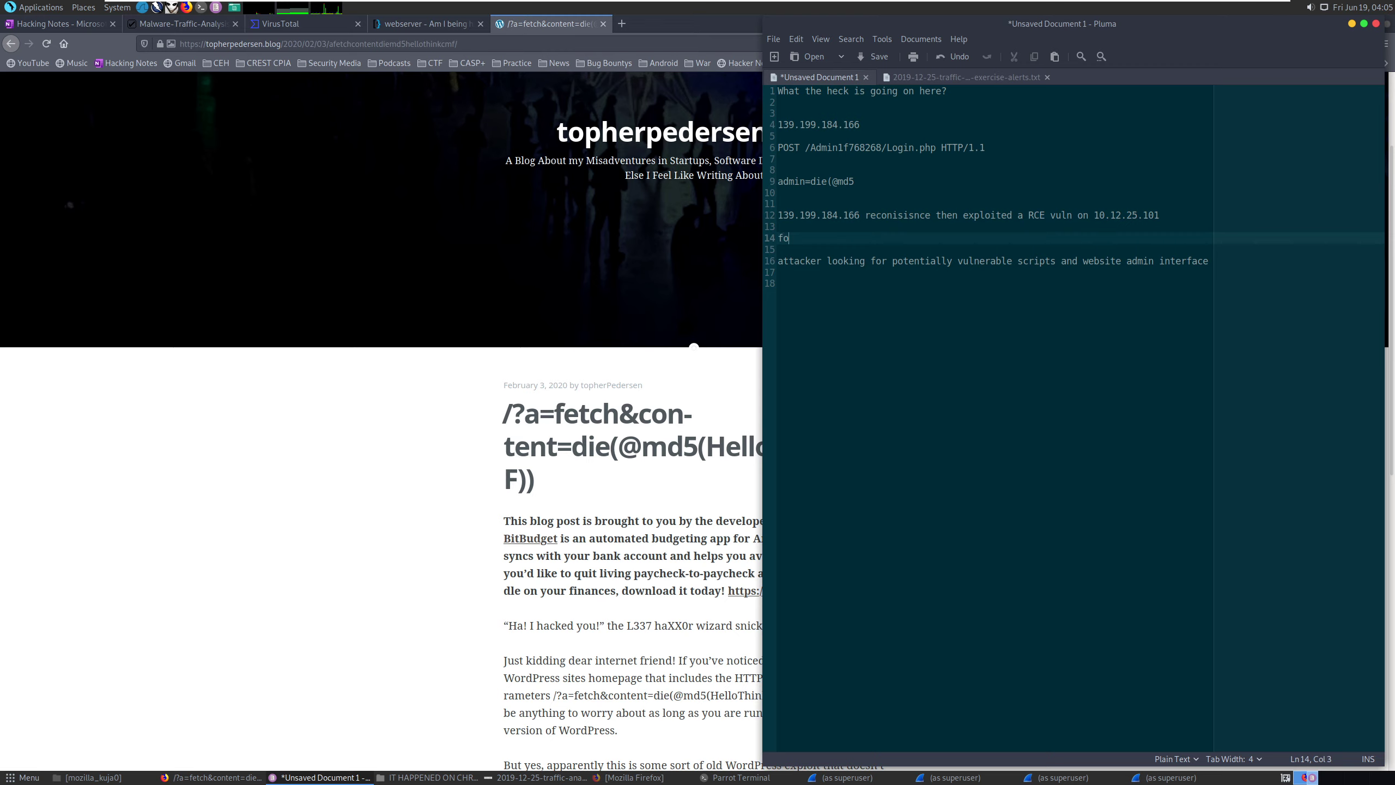
{"action": "type", "text": "uund old wordpress site"}
{"action": "left_click", "coordinate": [1233, 259]}
{"action": "key", "text": "Return"}
{"action": "key", "text": "Return"}
{"action": "type", "text": "used a=die(@md5"}
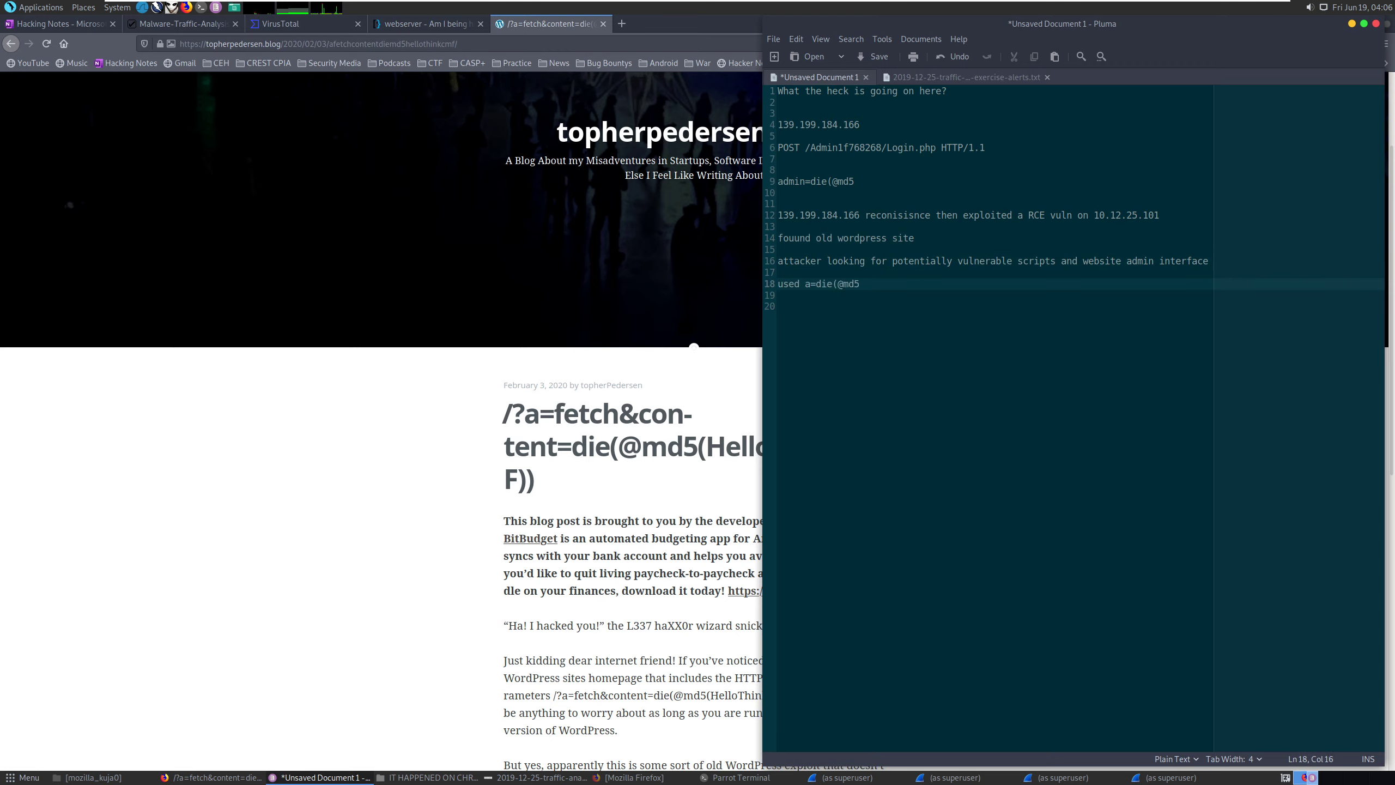
{"action": "type", "text": " V"}
{"action": "key", "text": "BackSpace"}
{"action": "type", "text": "exploit"}
{"action": "left_click", "coordinate": [429, 434]}
{"action": "left_click", "coordinate": [11, 44]}
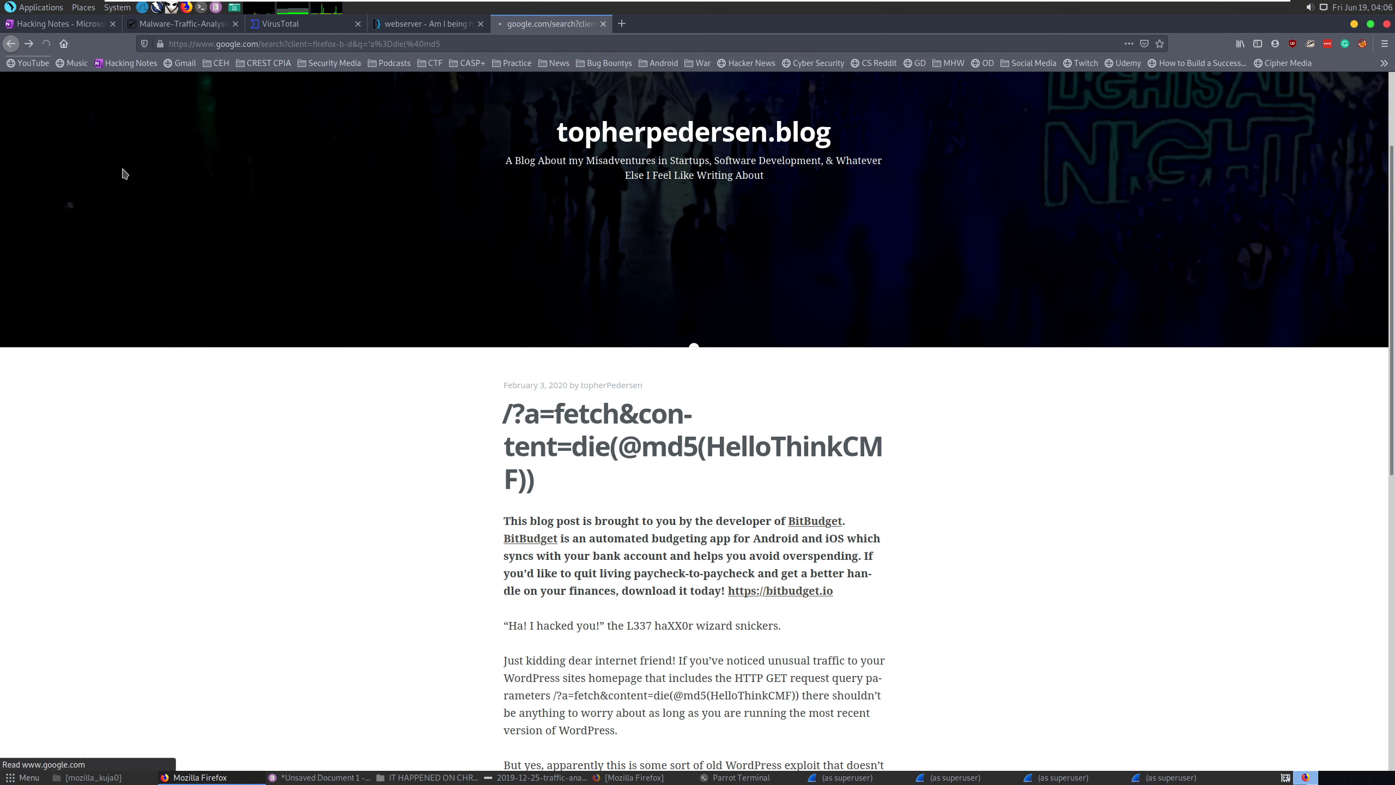
{"action": "scroll", "coordinate": [355, 400], "scroll_direction": "down", "scroll_amount": 1}
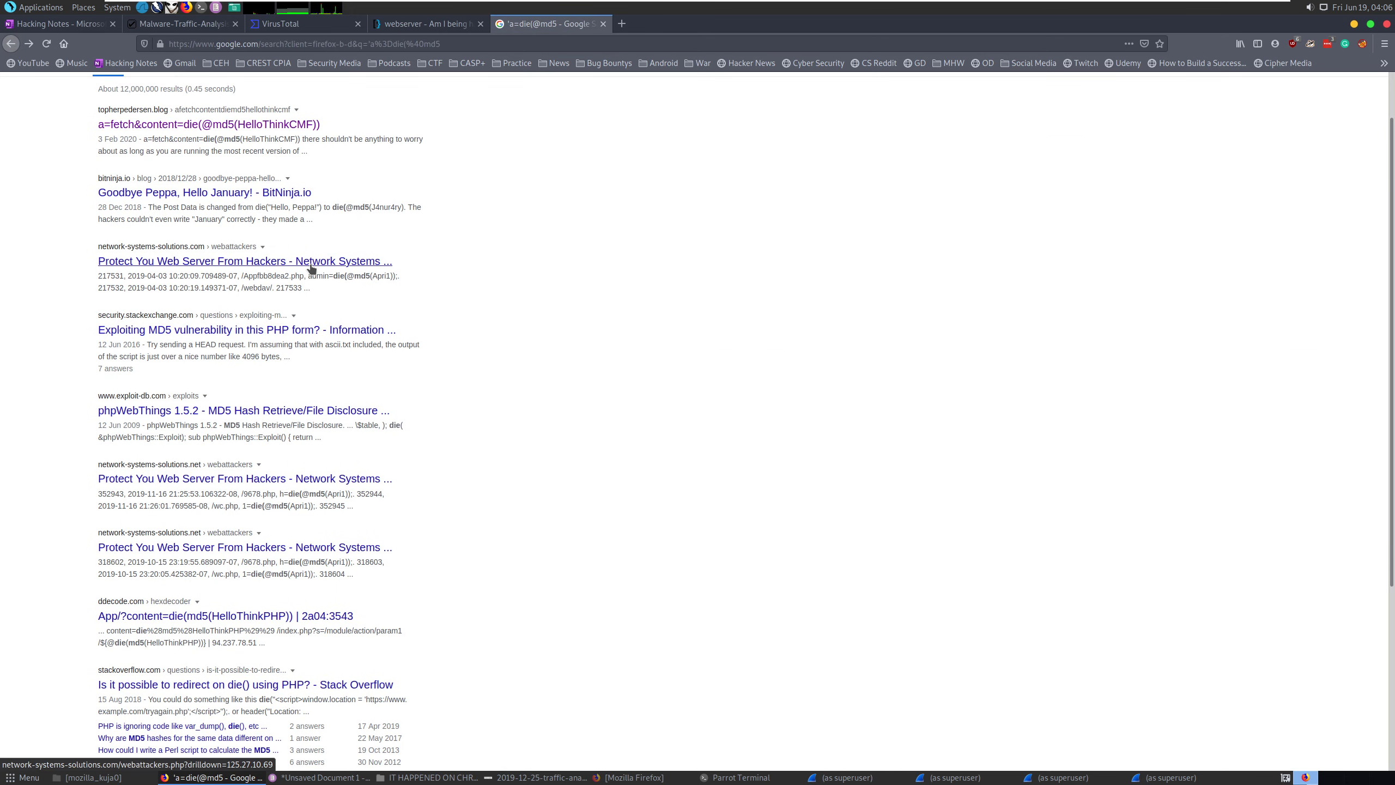
{"action": "scroll", "coordinate": [311, 268], "scroll_direction": "up", "scroll_amount": 1}
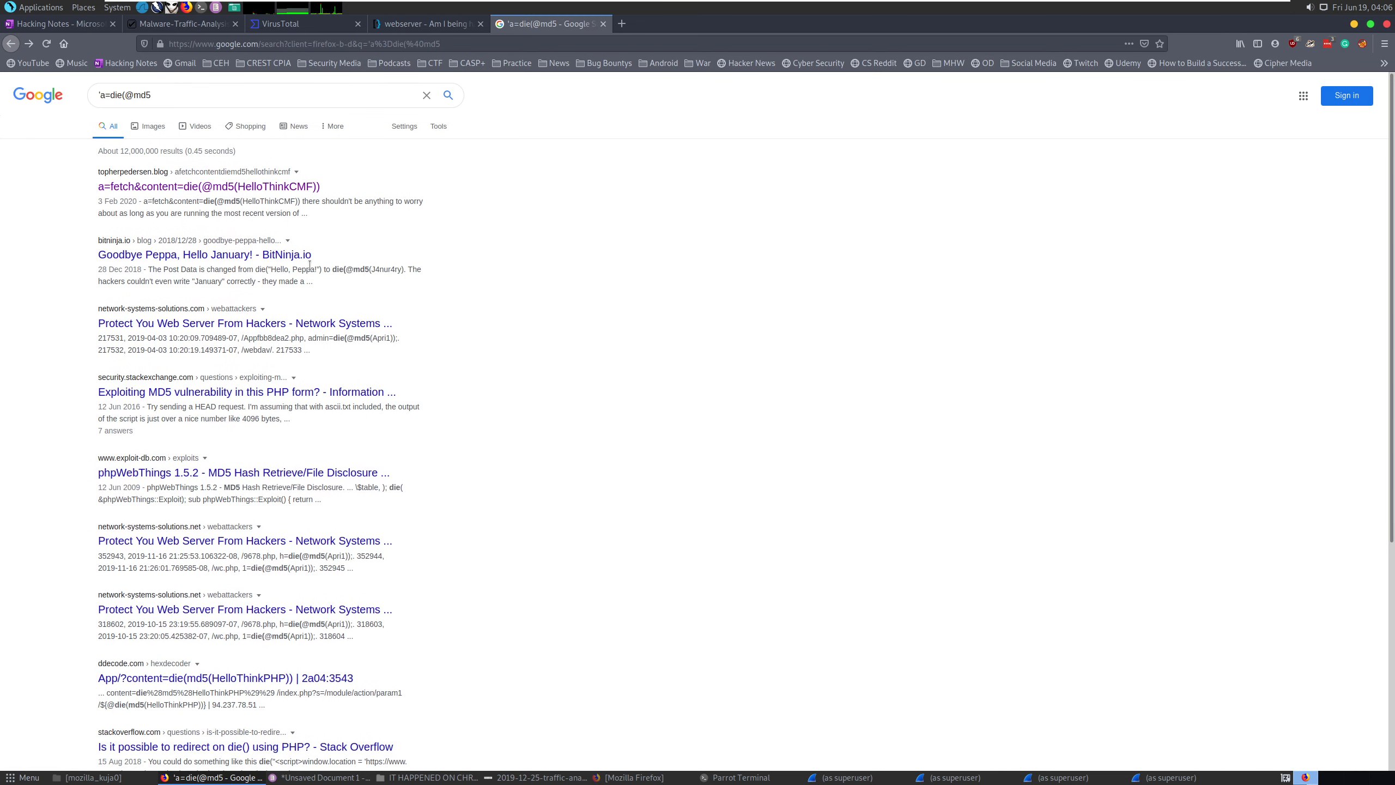
Read the StackExchange MD5 vulnerability question, then return to the tcp.stream eq 30 Wireshark capture.
{"action": "left_click", "coordinate": [242, 392]}
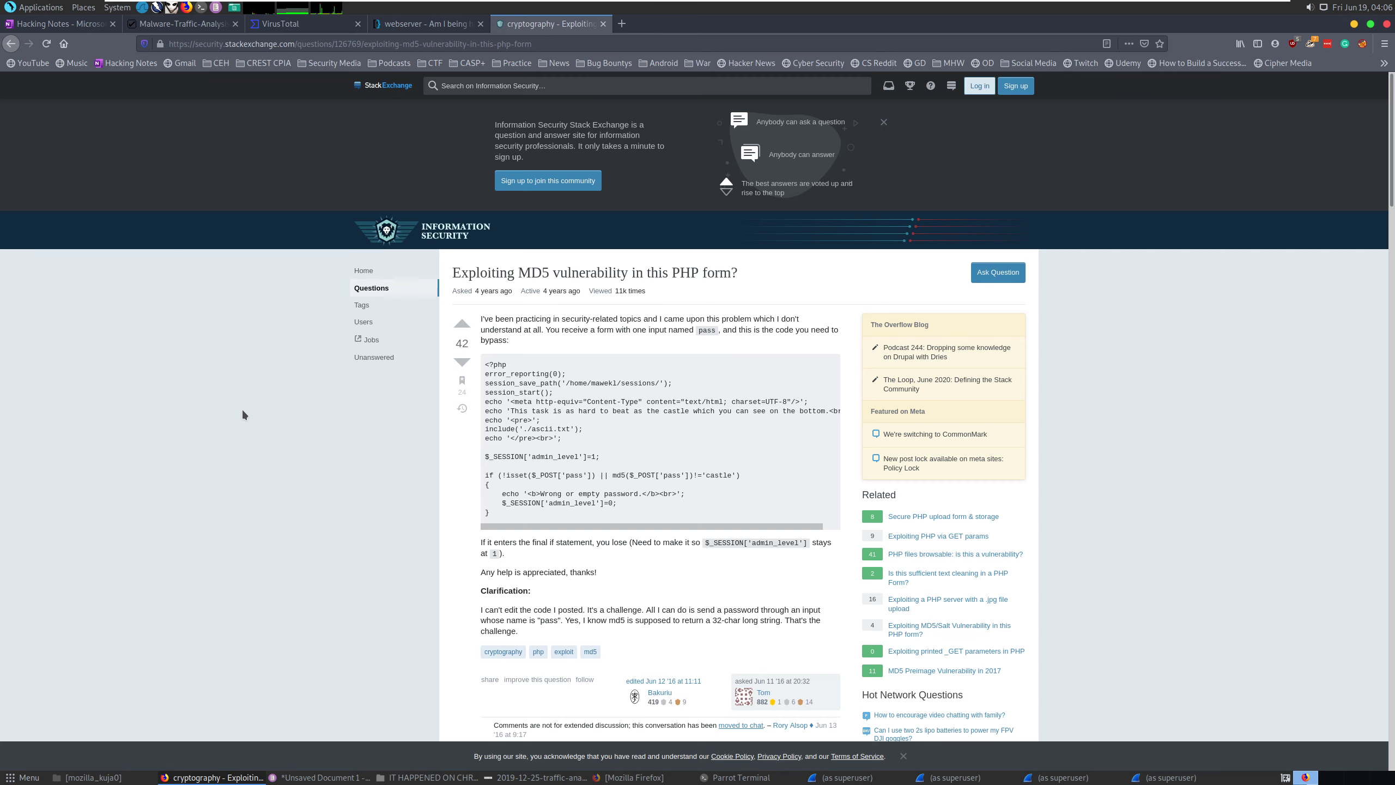
{"action": "scroll", "coordinate": [243, 412], "scroll_direction": "down", "scroll_amount": 3}
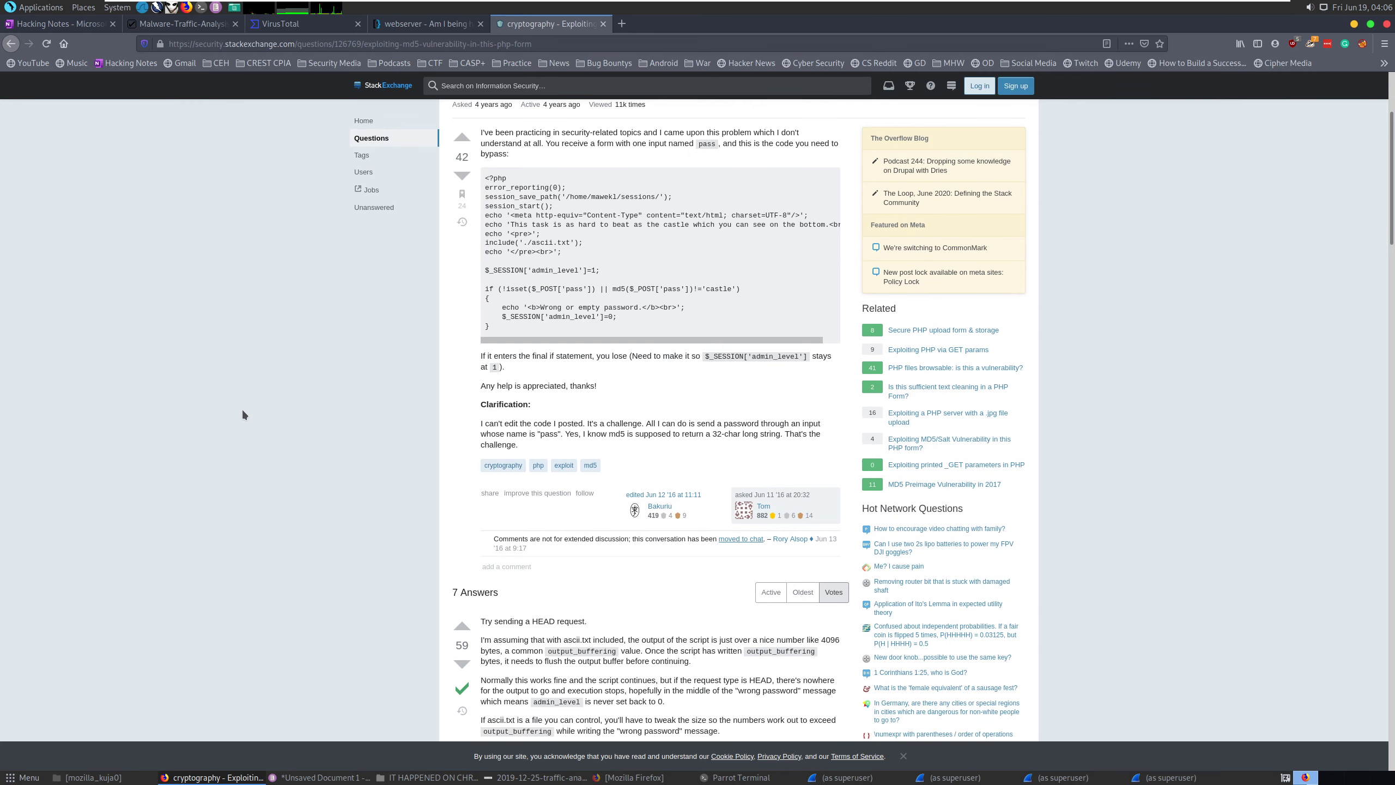
{"action": "scroll", "coordinate": [243, 412], "scroll_direction": "down", "scroll_amount": 3}
{"action": "scroll", "coordinate": [242, 413], "scroll_direction": "up", "scroll_amount": 6}
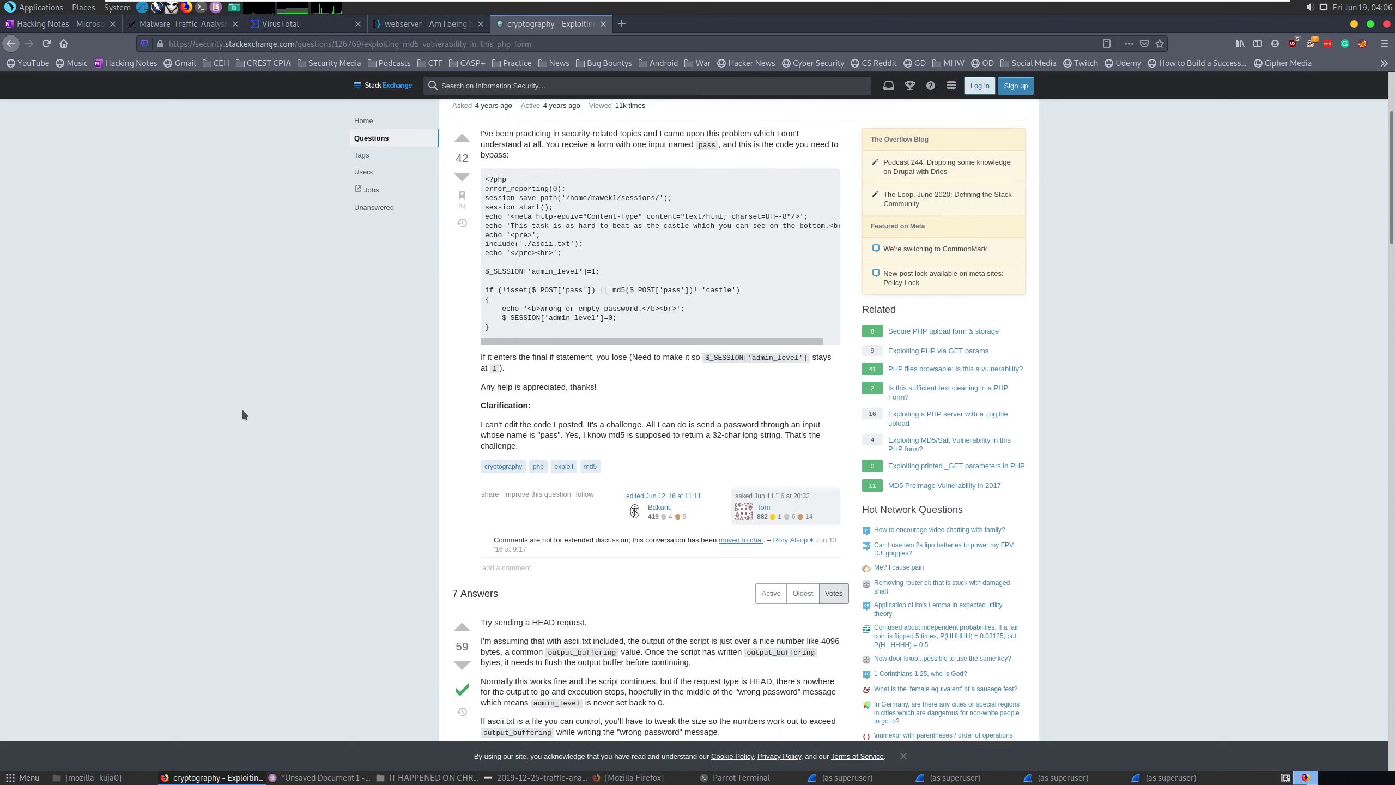
{"action": "left_click", "coordinate": [61, 28]}
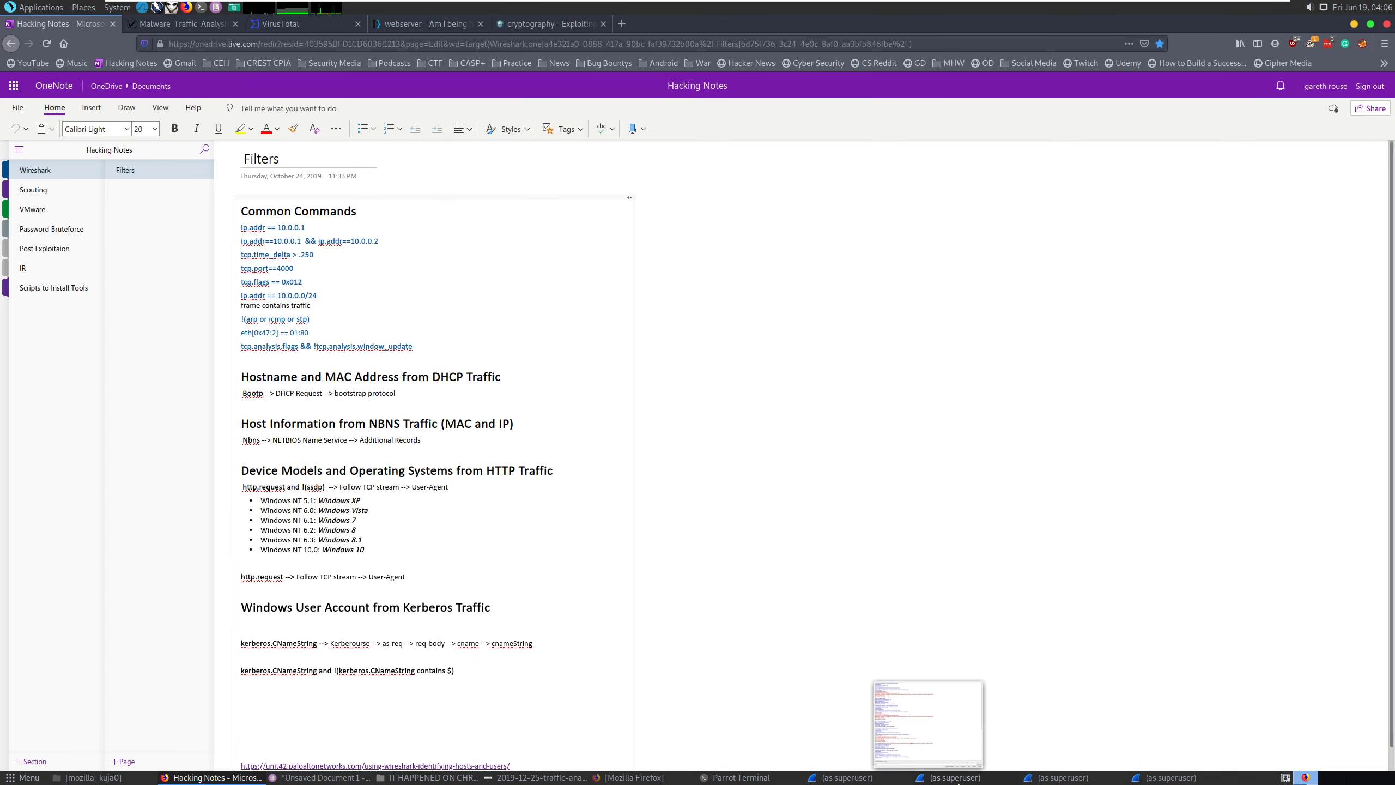
{"action": "left_click", "coordinate": [865, 778]}
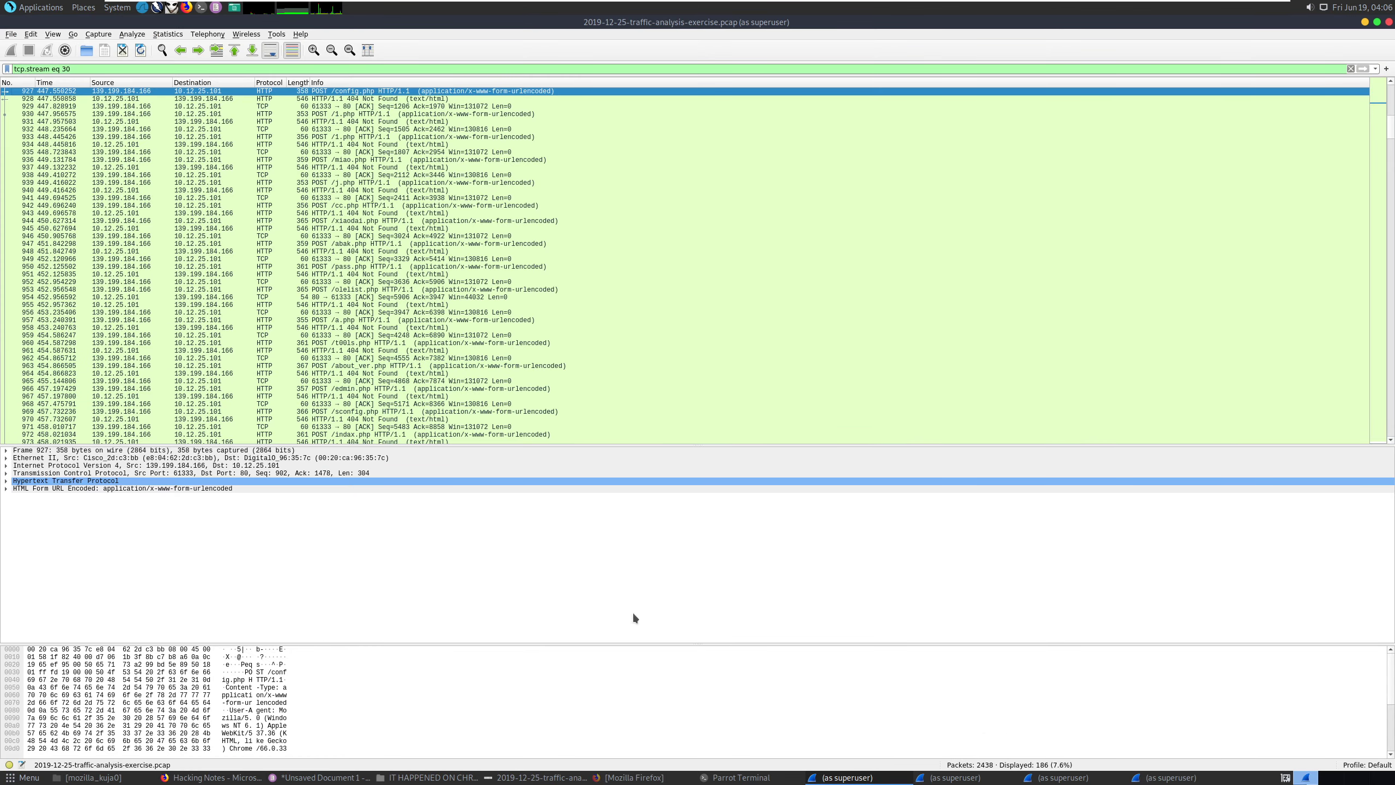
Reapply the ip.addr == 139.199.184.166 filter from history and scroll to the late GET /manager/html probes.
{"action": "scroll", "coordinate": [416, 399], "scroll_direction": "down", "scroll_amount": 20}
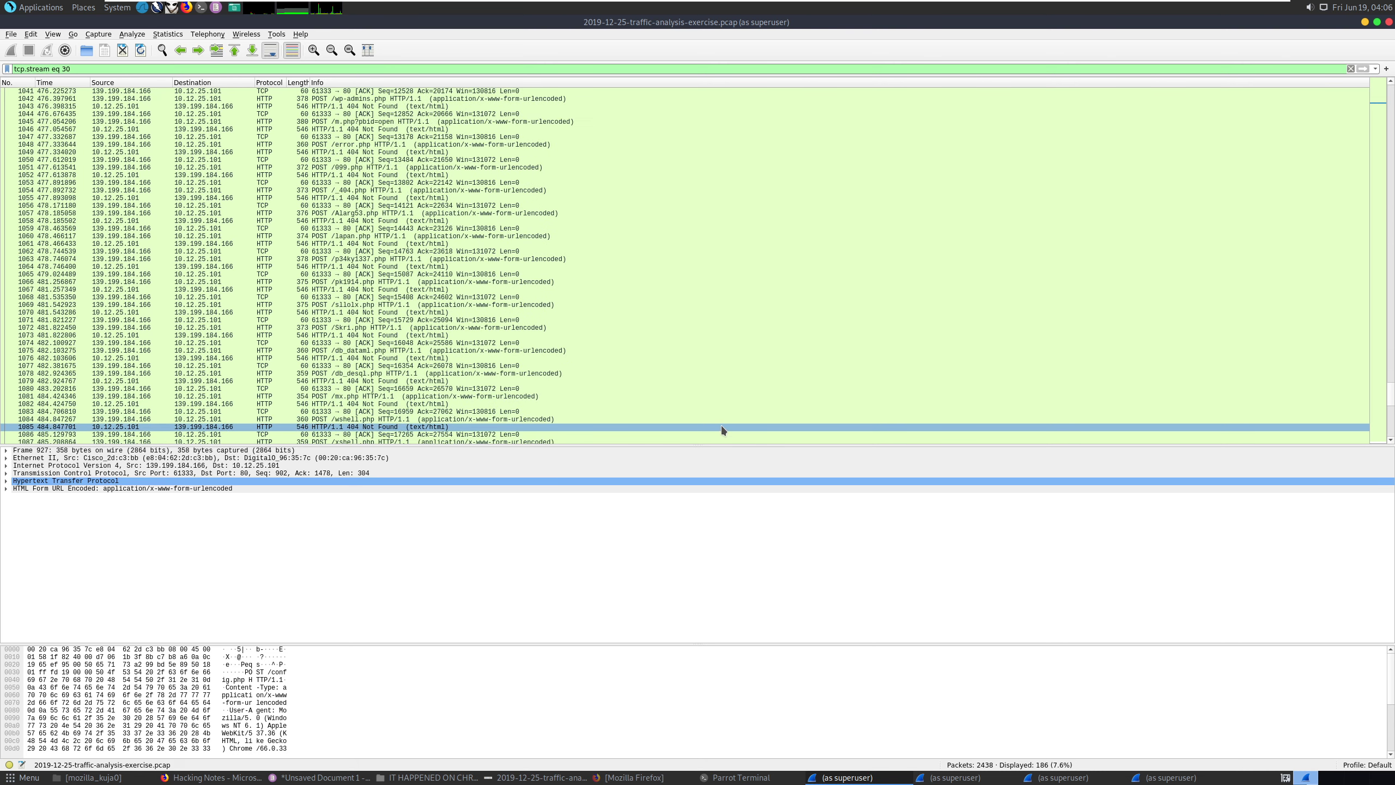
{"action": "scroll", "coordinate": [721, 426], "scroll_direction": "down", "scroll_amount": 13}
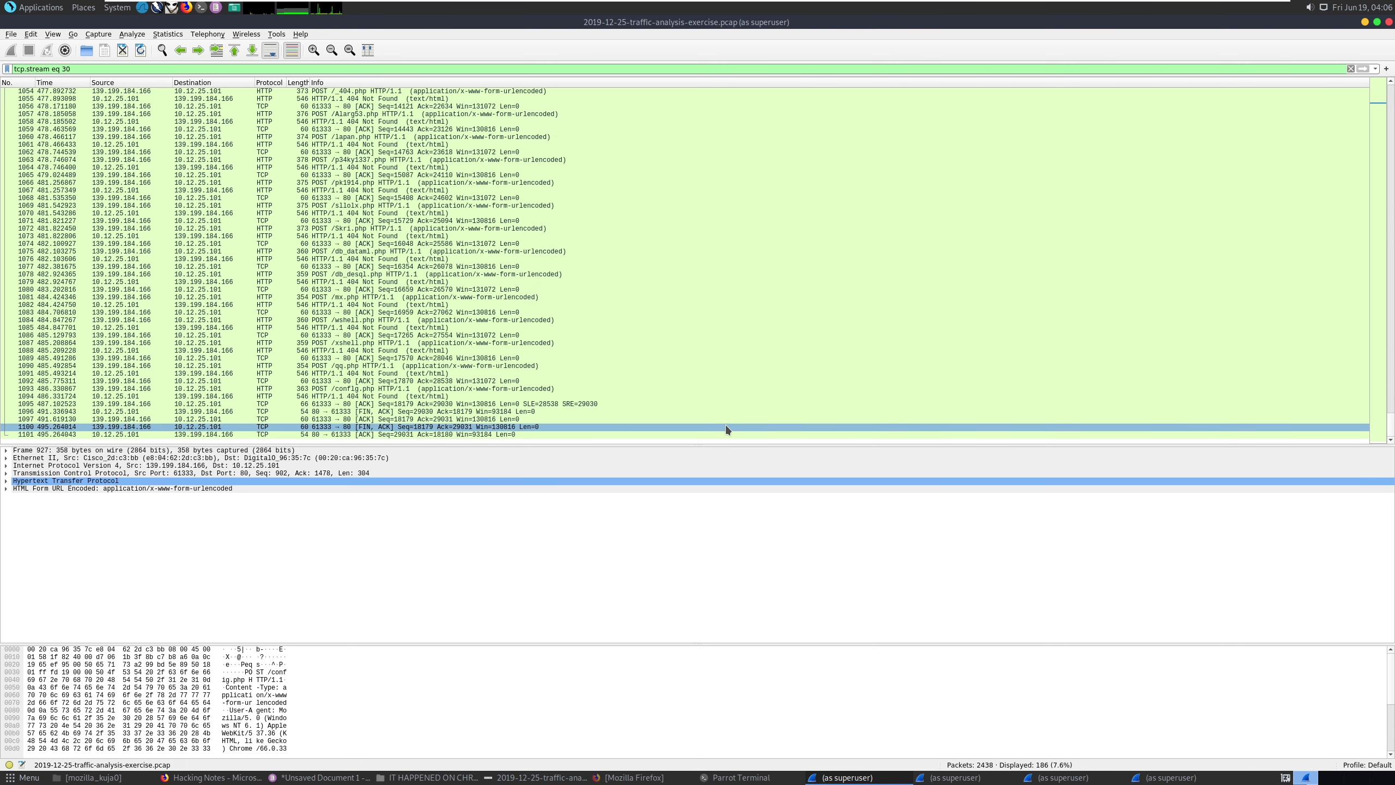
{"action": "left_click", "coordinate": [1375, 69]}
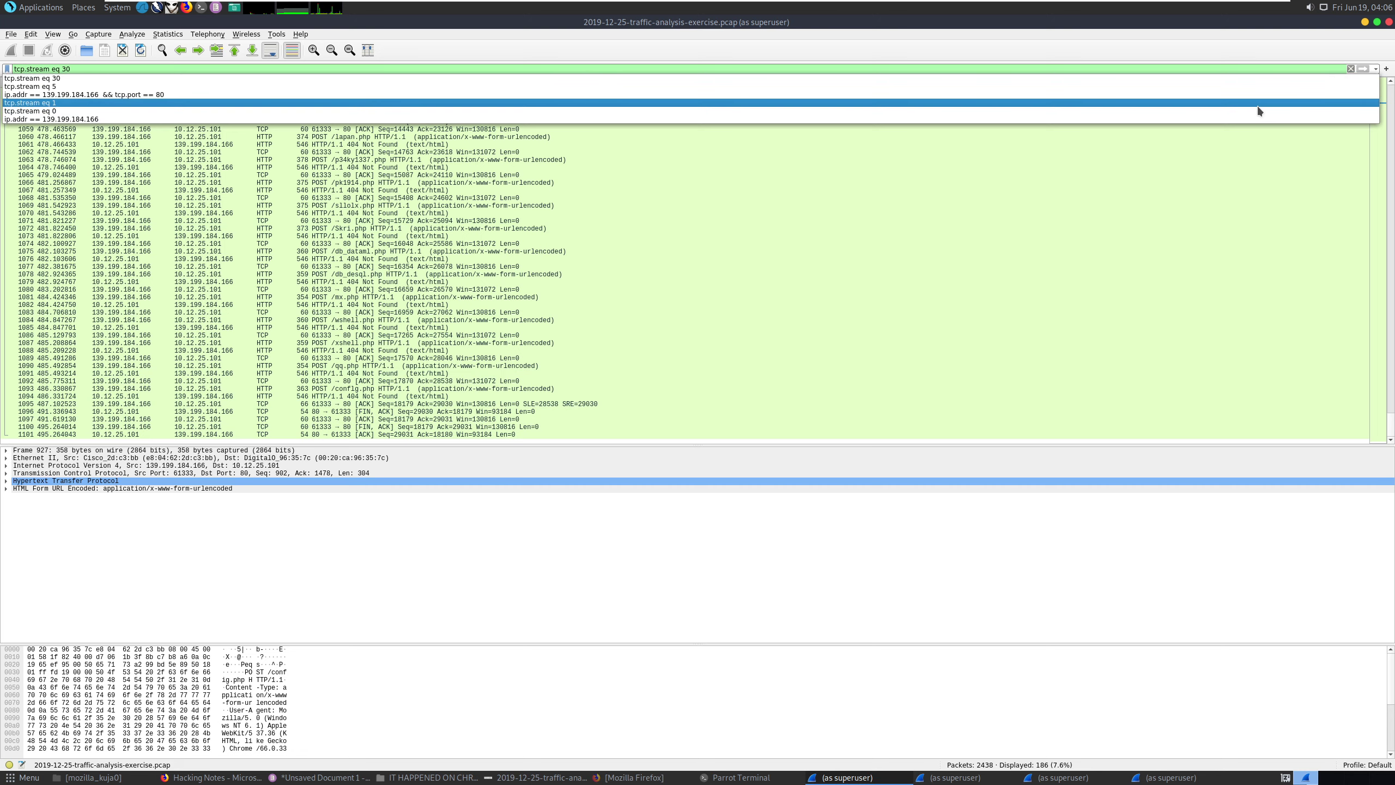
{"action": "left_click", "coordinate": [1250, 119]}
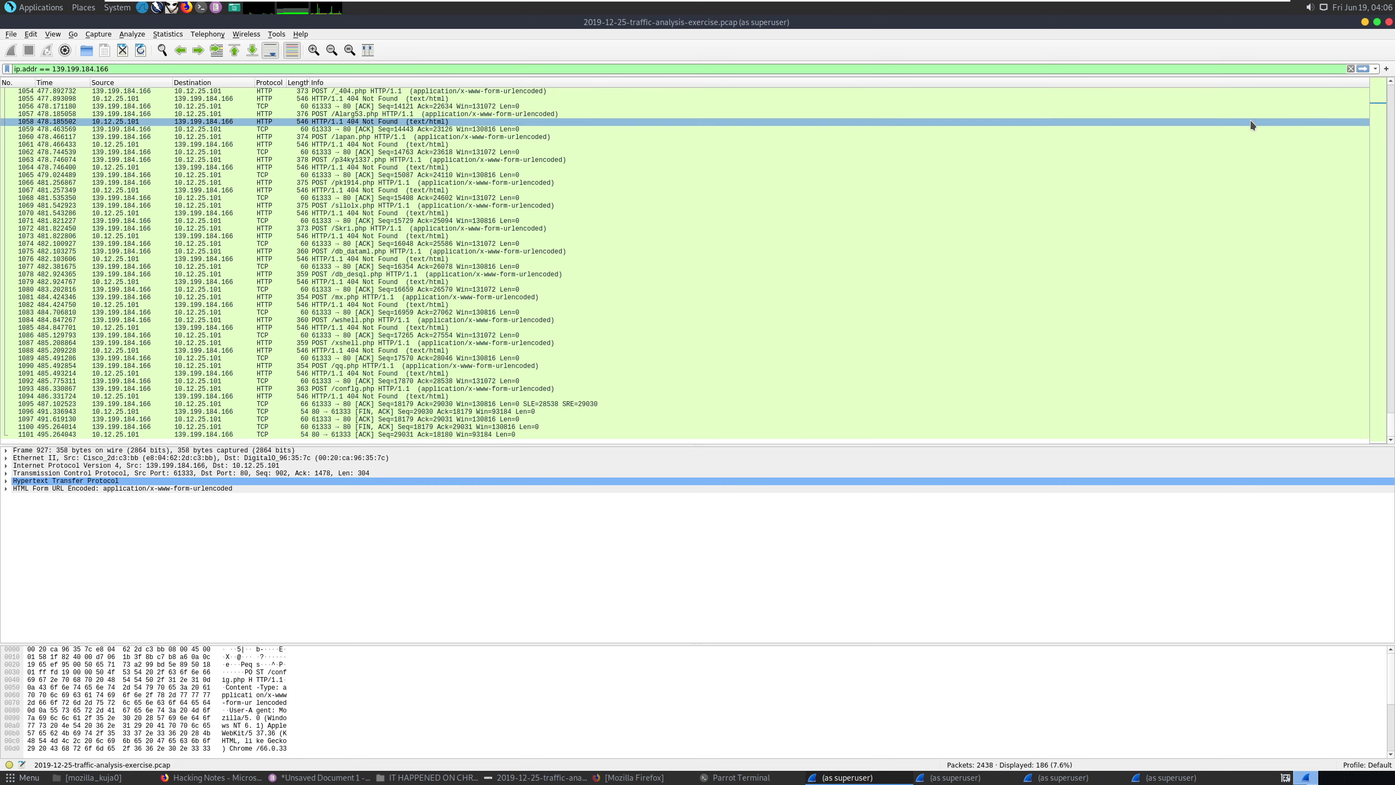
{"action": "key", "text": "Return"}
{"action": "scroll", "coordinate": [1388, 213], "scroll_direction": "down", "scroll_amount": 19}
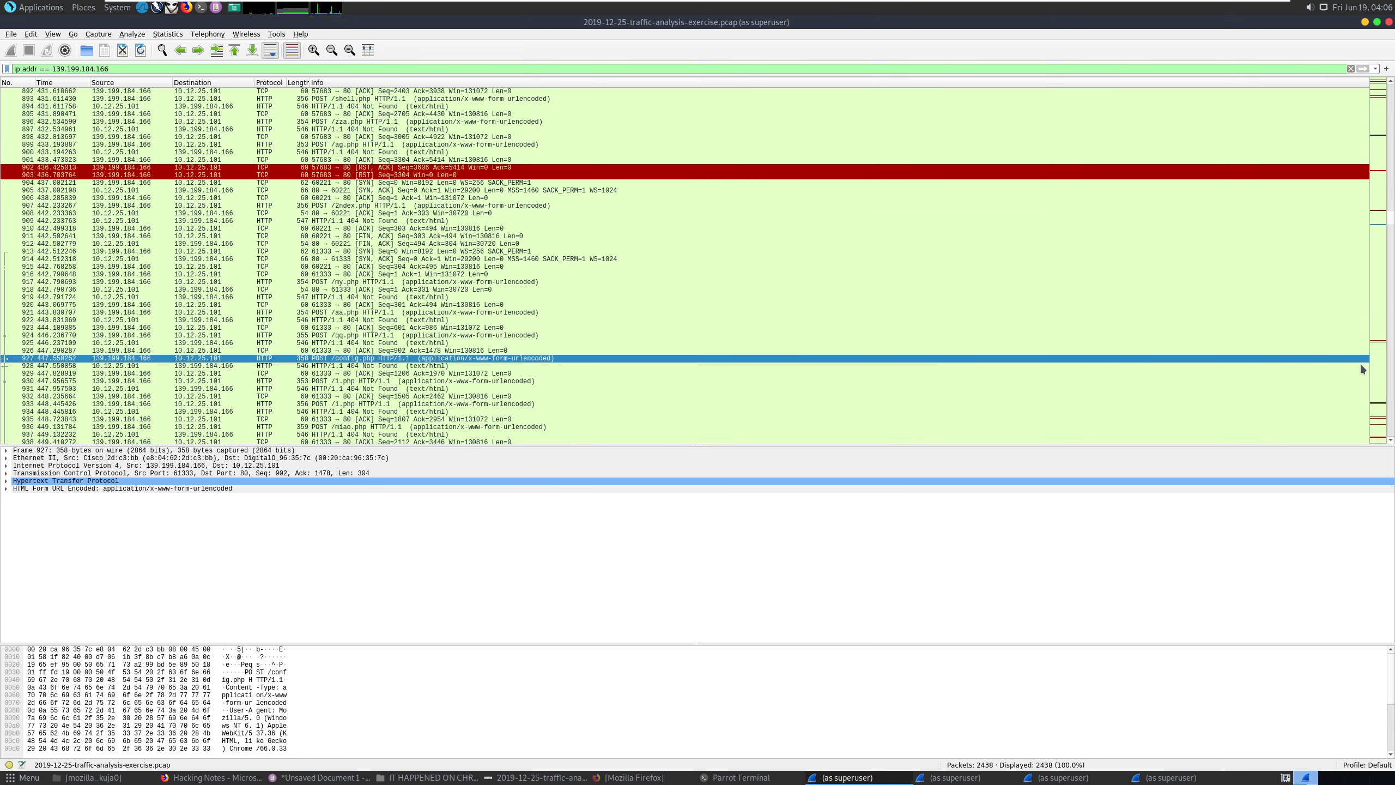
{"action": "left_click_drag", "start_coordinate": [1389, 224], "coordinate": [1390, 436]}
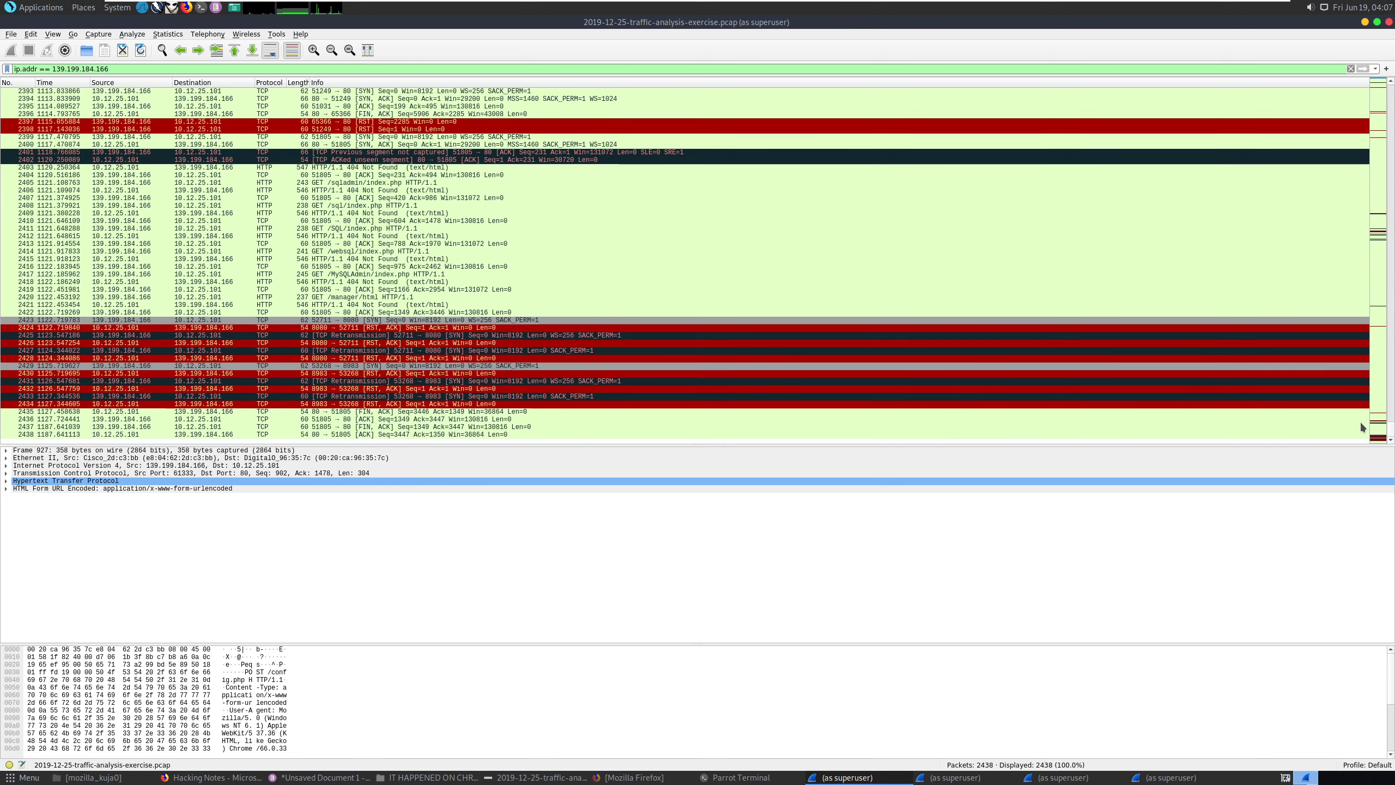
{"action": "left_click", "coordinate": [382, 300]}
{"action": "right_click", "coordinate": [382, 302]}
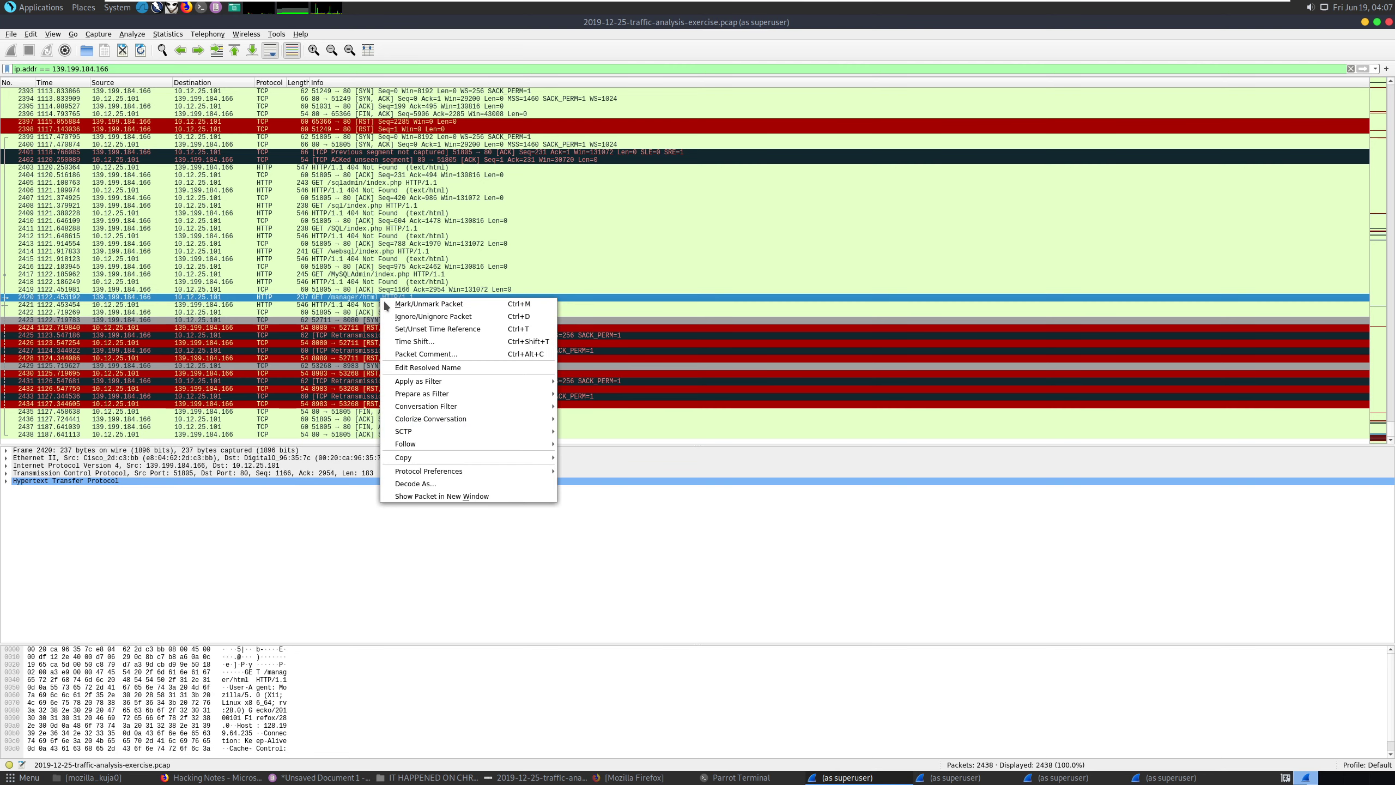
{"action": "mouse_move", "coordinate": [439, 447]}
{"action": "left_click", "coordinate": [610, 466]}
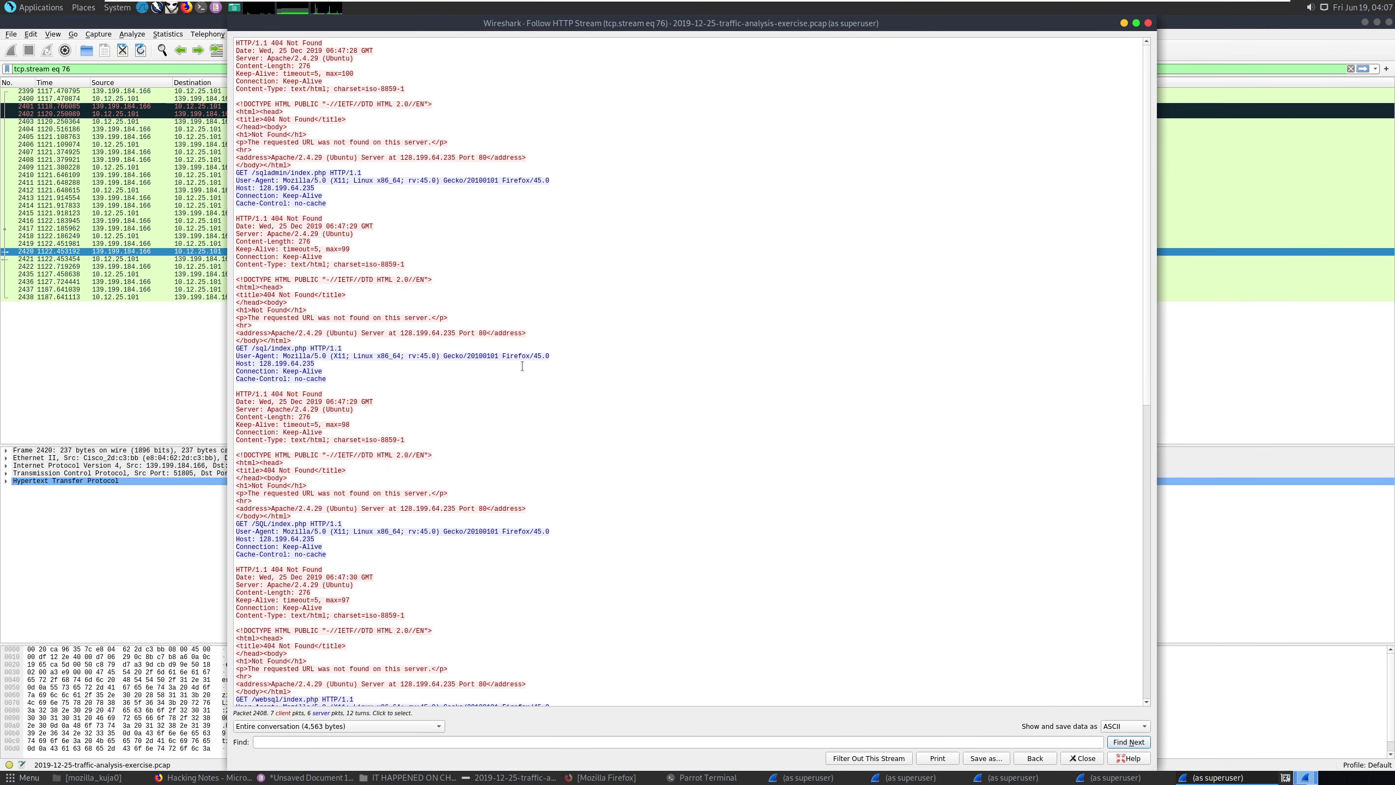
{"action": "scroll", "coordinate": [521, 366], "scroll_direction": "down", "scroll_amount": 5}
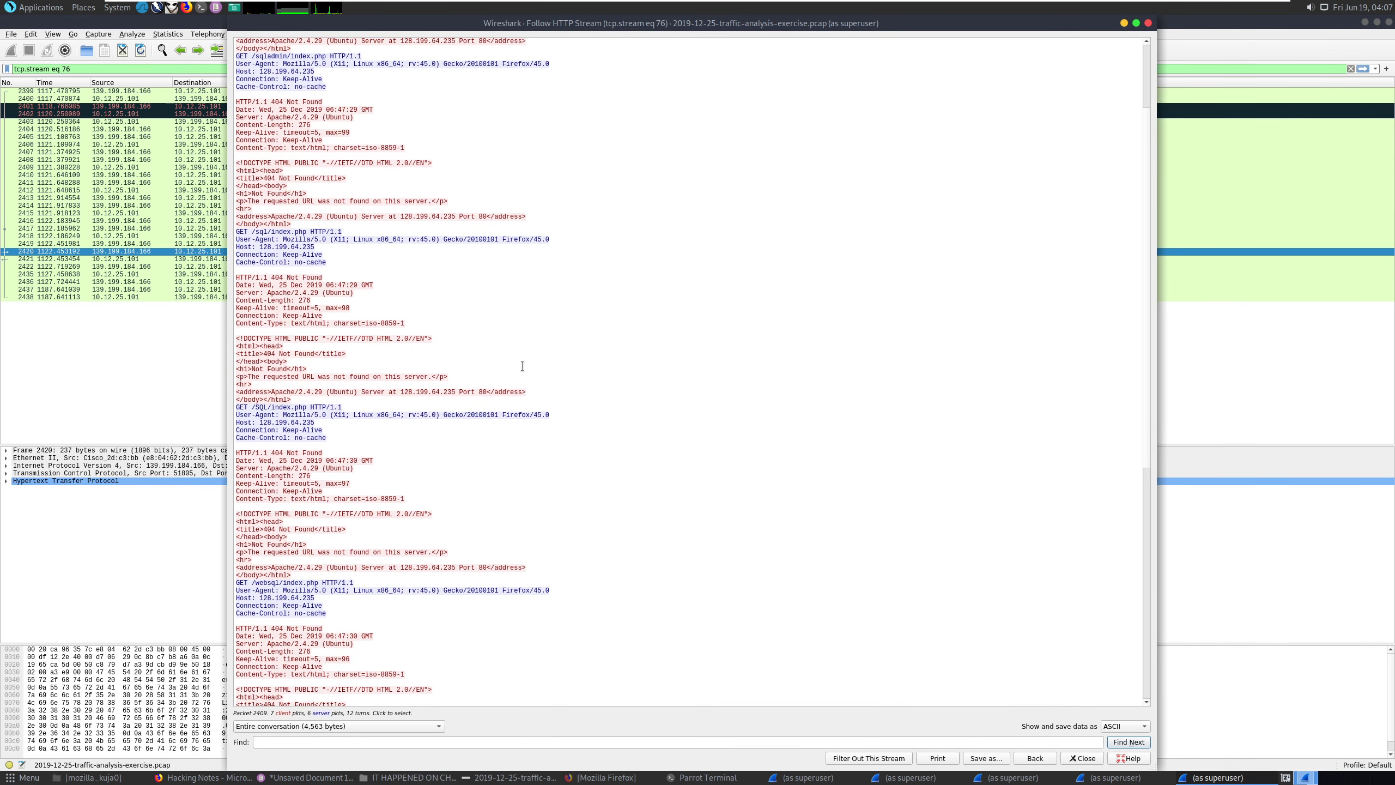
{"action": "scroll", "coordinate": [521, 366], "scroll_direction": "down", "scroll_amount": 1}
{"action": "scroll", "coordinate": [522, 365], "scroll_direction": "down", "scroll_amount": 6}
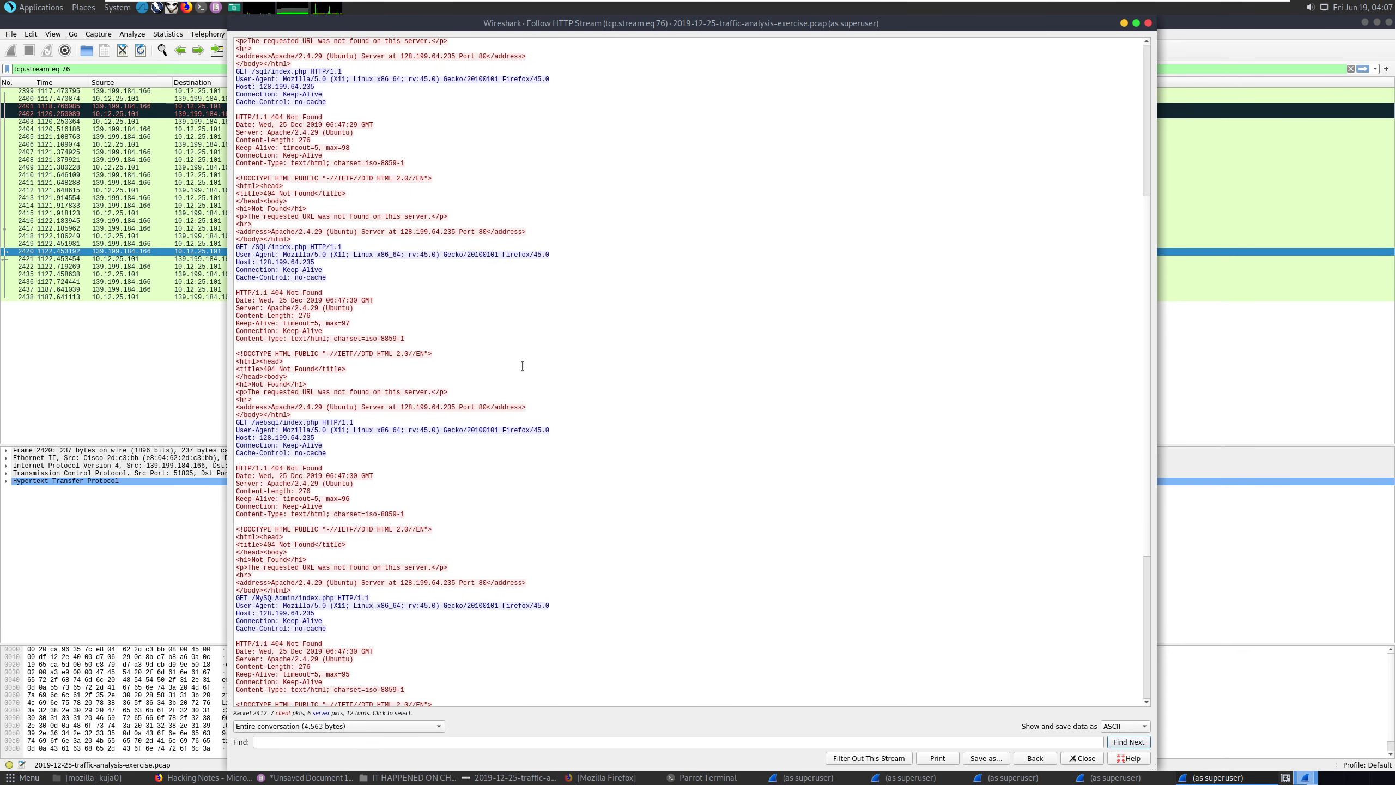
{"action": "scroll", "coordinate": [522, 366], "scroll_direction": "down", "scroll_amount": 11}
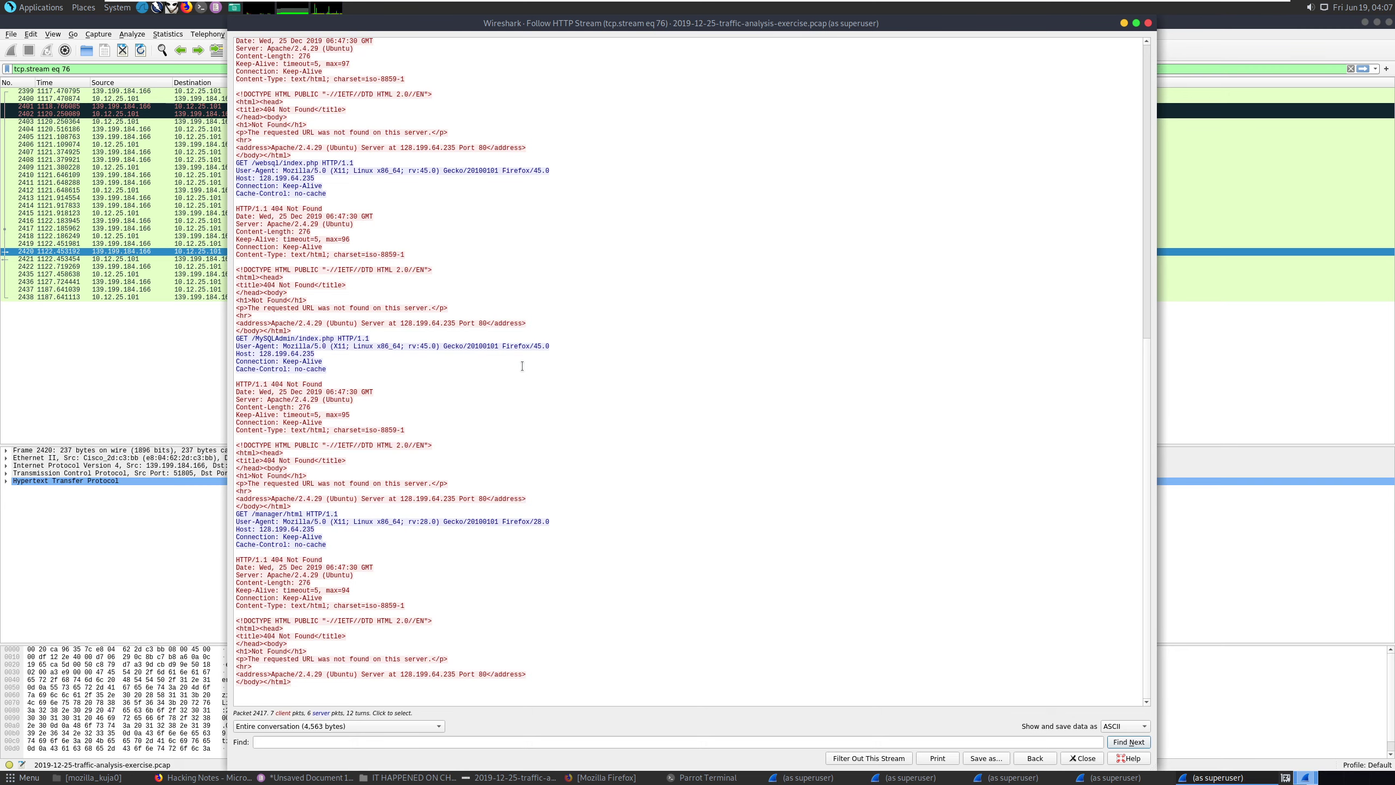
{"action": "left_click", "coordinate": [1148, 23]}
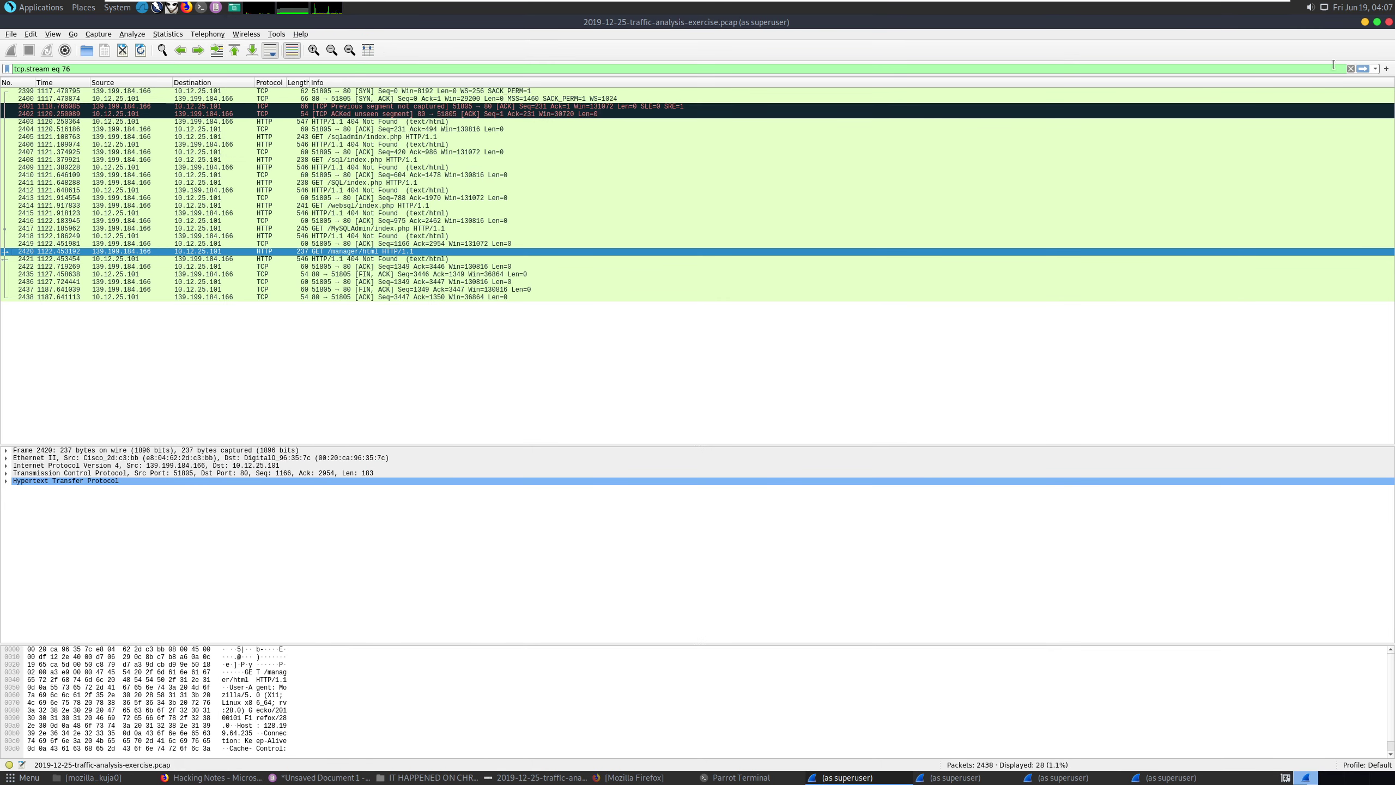
{"action": "left_click", "coordinate": [1375, 69]}
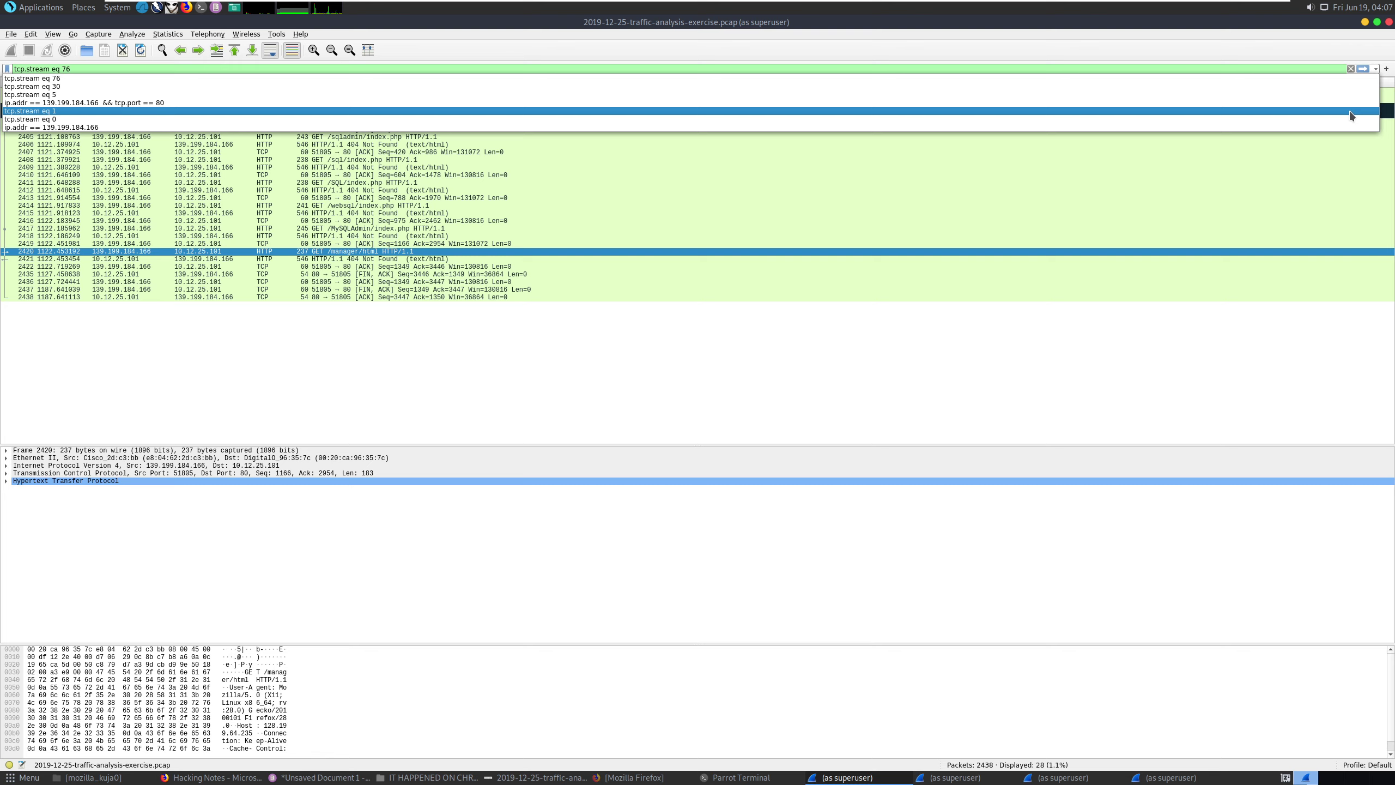
{"action": "left_click", "coordinate": [1206, 198]}
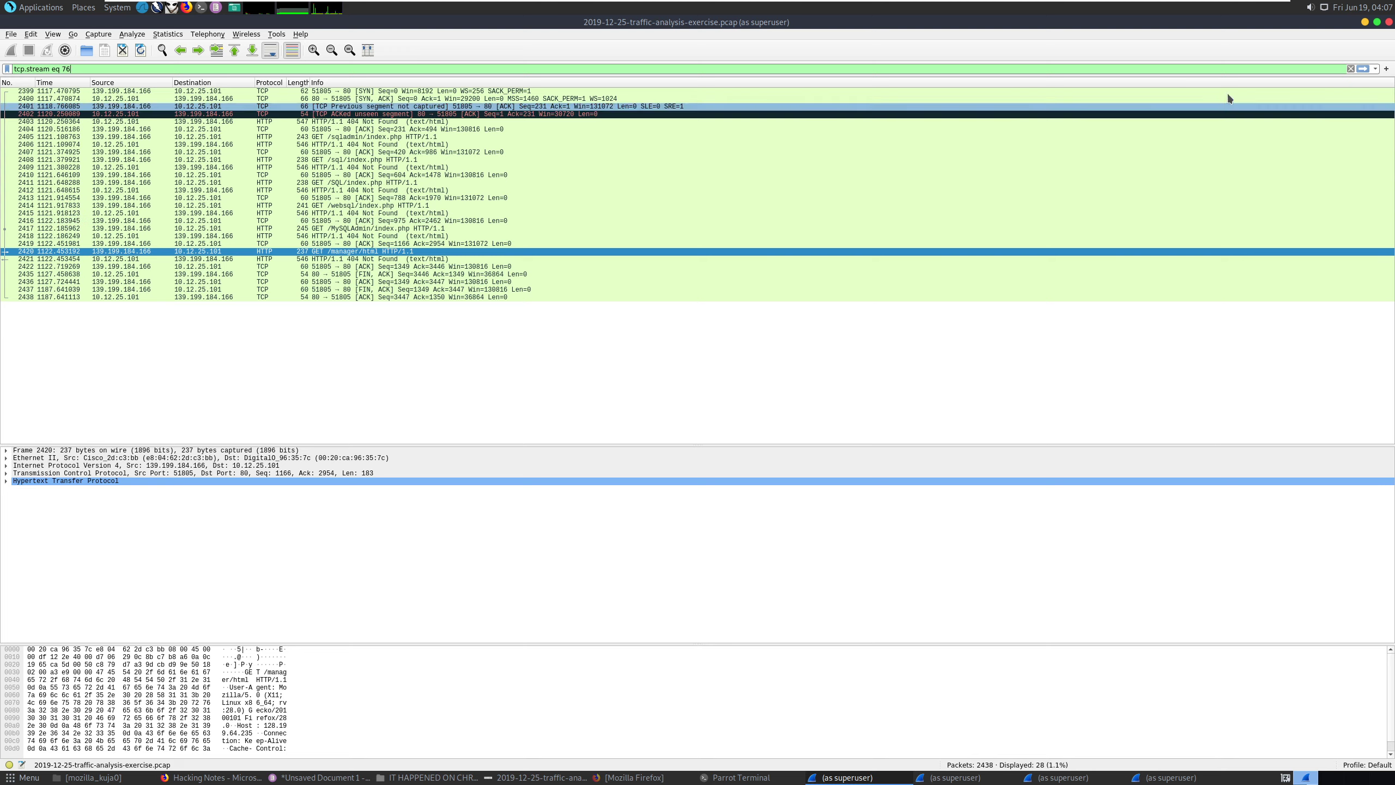
{"action": "left_click", "coordinate": [1375, 68]}
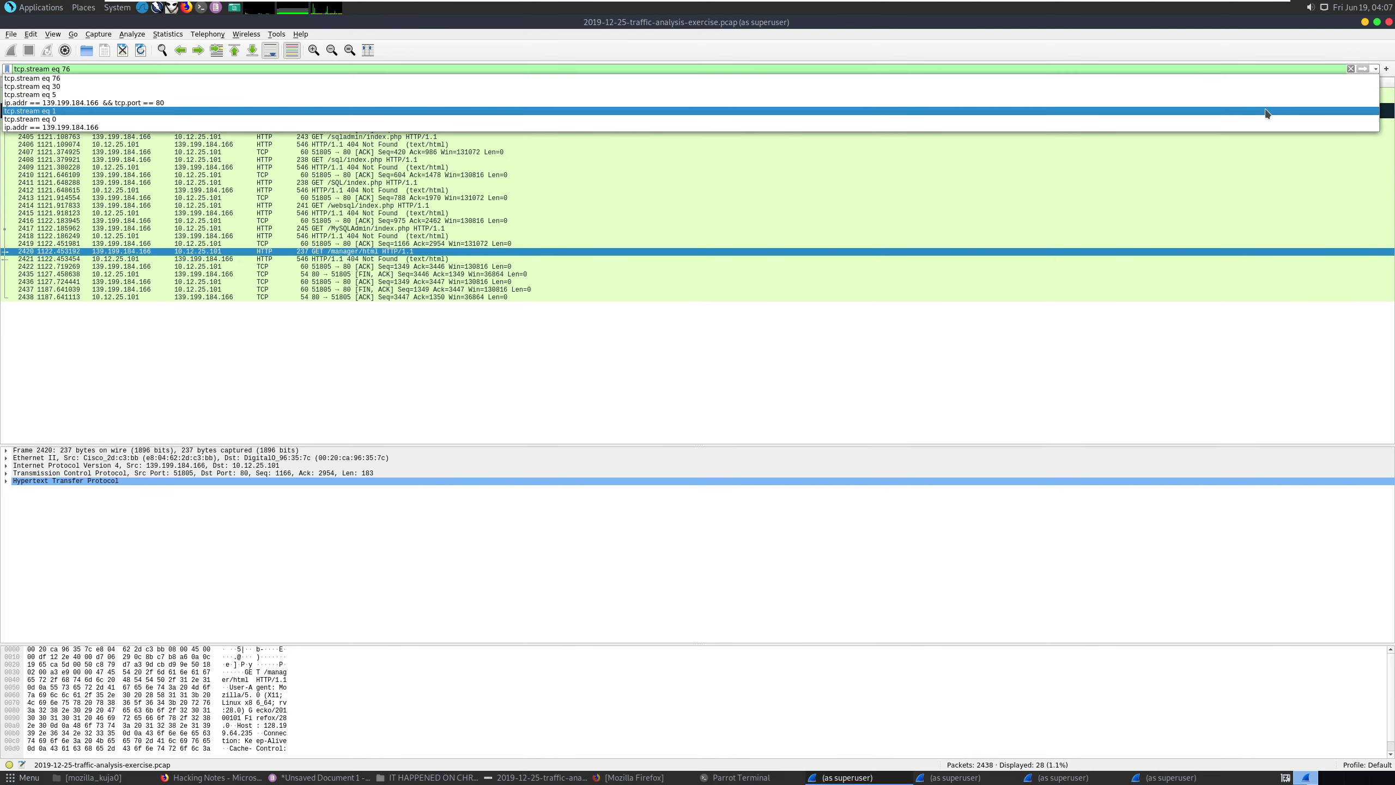
{"action": "left_click", "coordinate": [1258, 128]}
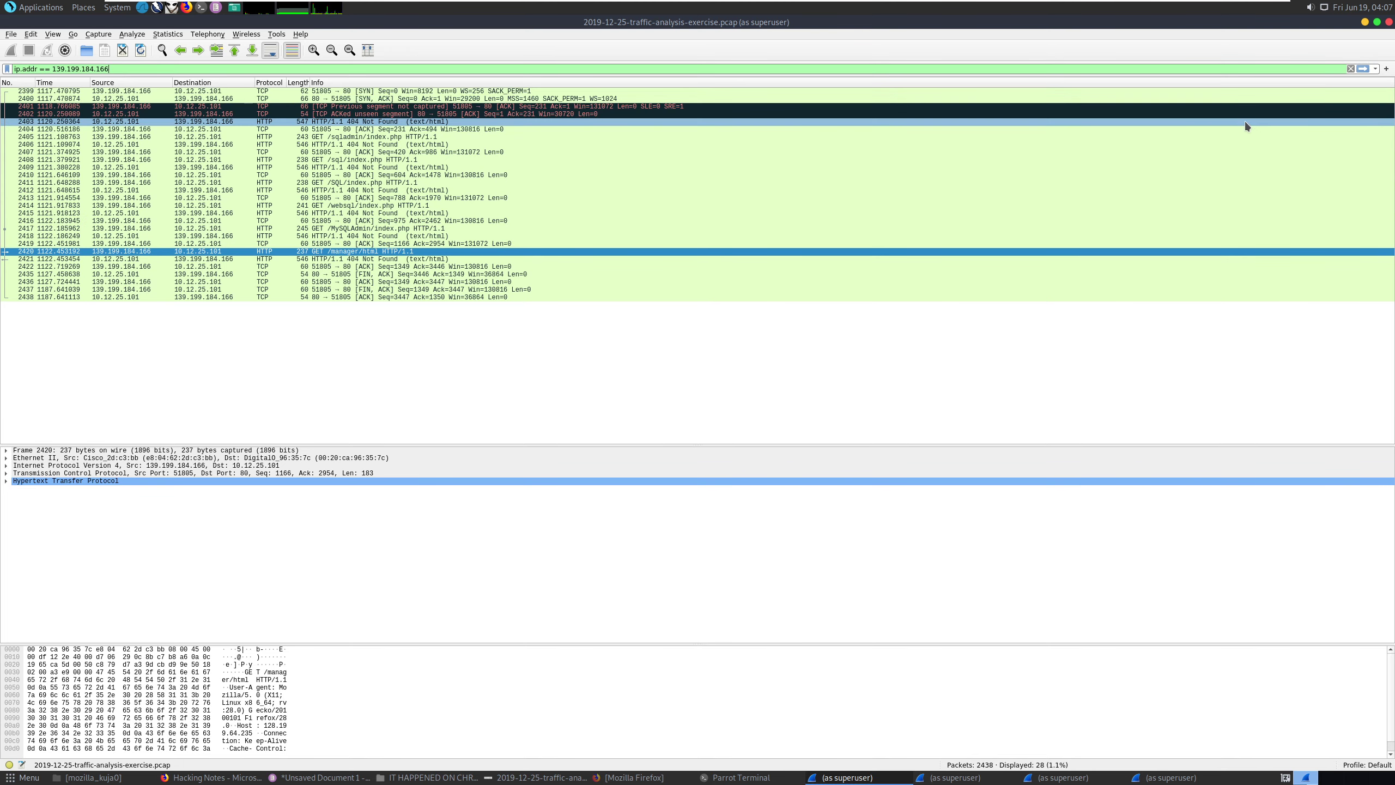
{"action": "key", "text": "Return"}
{"action": "scroll", "coordinate": [769, 382], "scroll_direction": "down", "scroll_amount": 2}
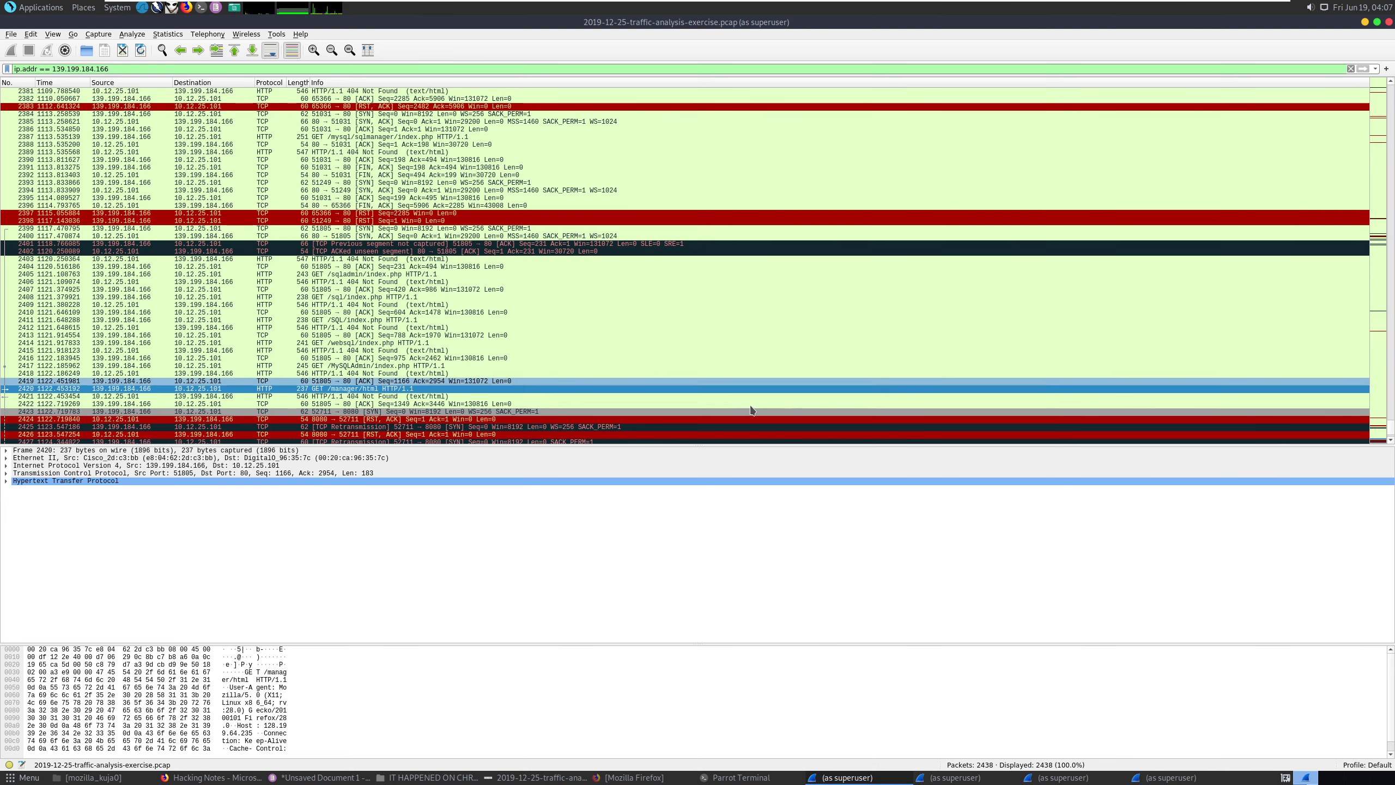
{"action": "scroll", "coordinate": [449, 419], "scroll_direction": "down", "scroll_amount": 4}
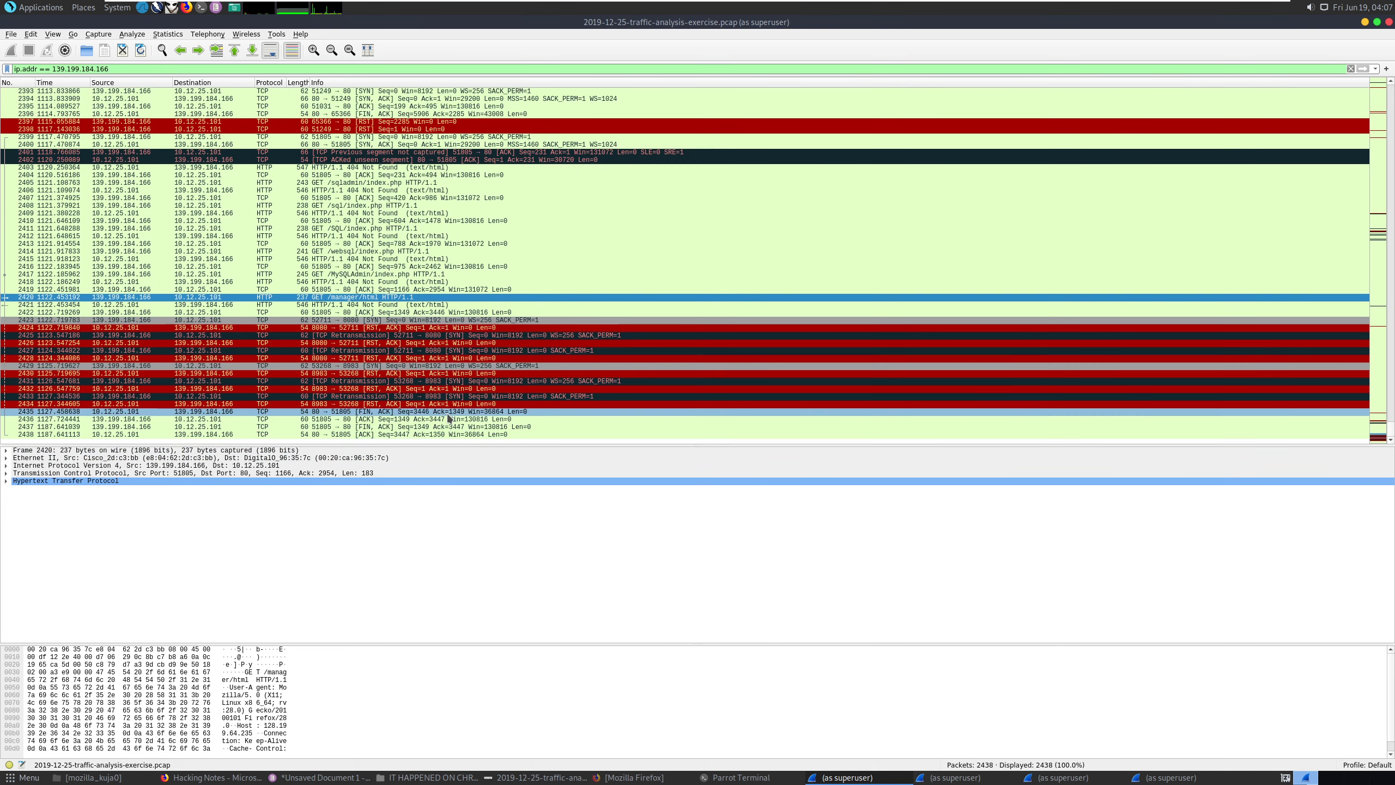
Follow the TCP stream of reset packet 2426, then expand packet 2424's TCP header showing RST, ACK.
{"action": "left_click", "coordinate": [474, 342]}
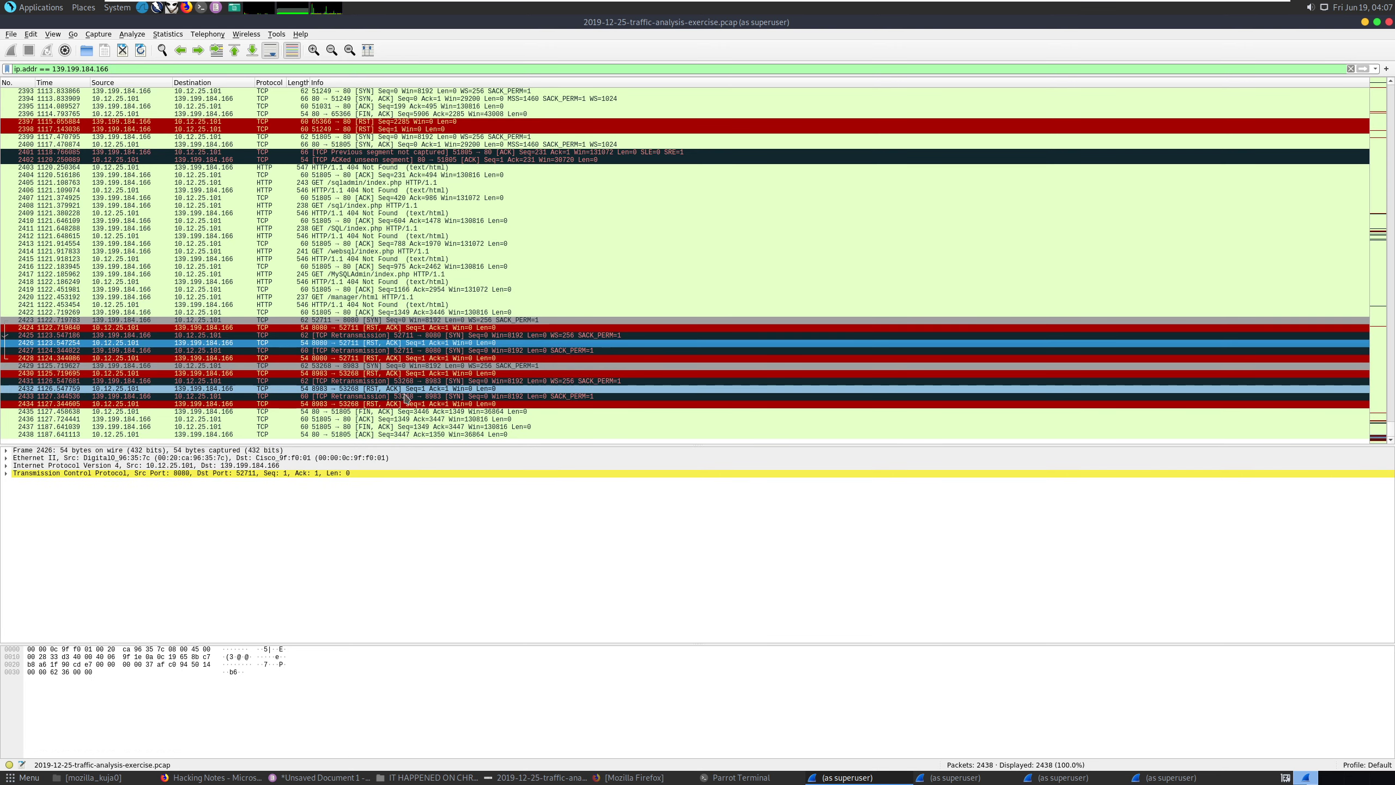
{"action": "right_click", "coordinate": [438, 344]}
{"action": "mouse_move", "coordinate": [532, 496]}
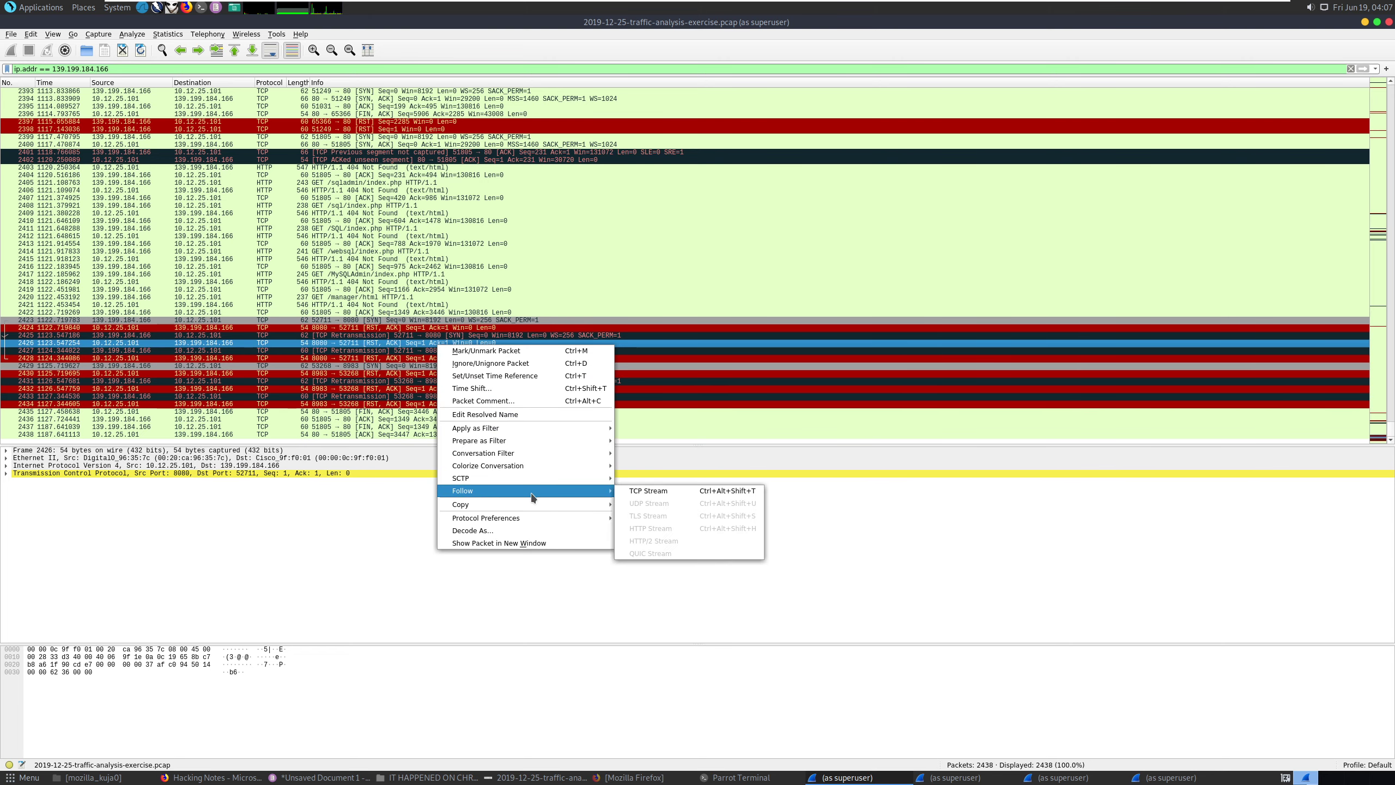
{"action": "left_click", "coordinate": [658, 492]}
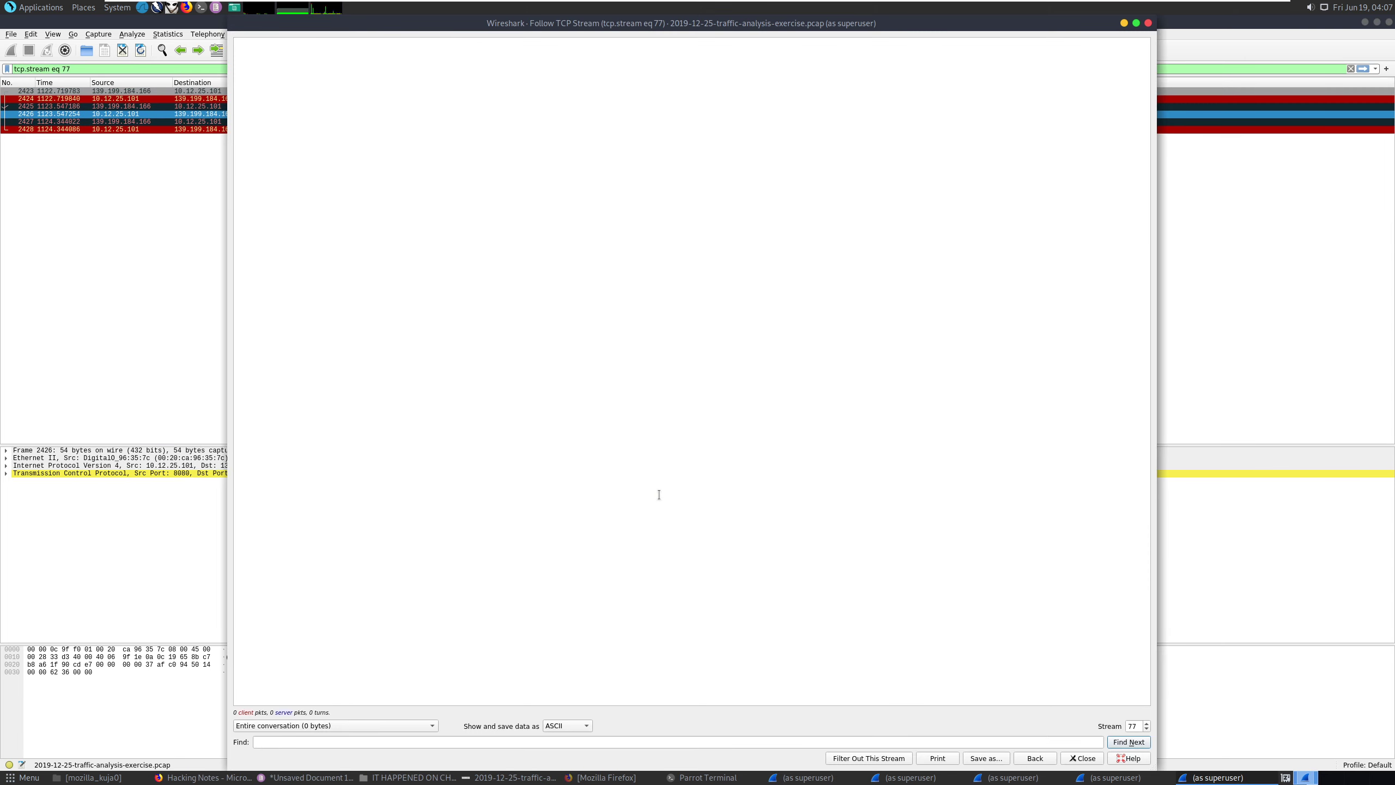
{"action": "left_click", "coordinate": [1148, 23]}
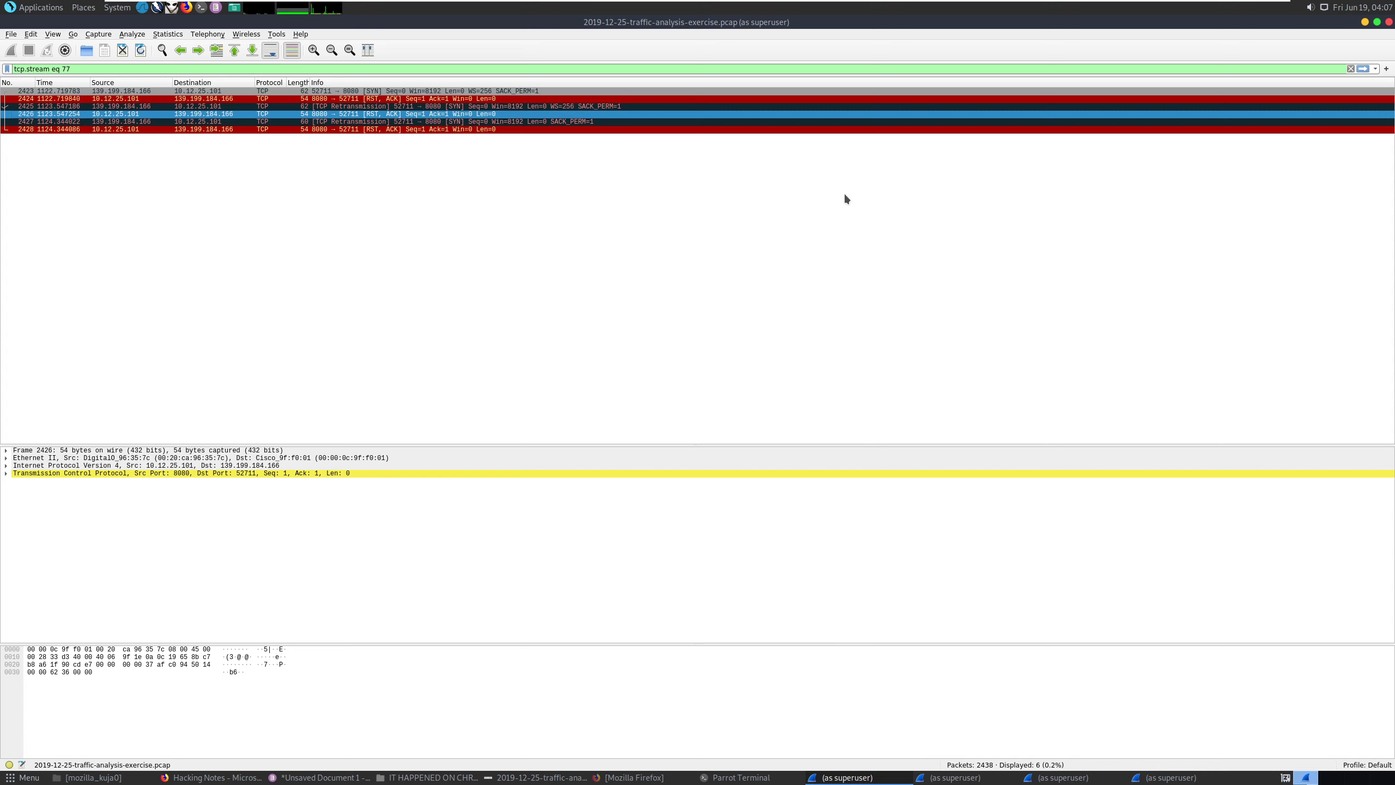
{"action": "left_click", "coordinate": [475, 100]}
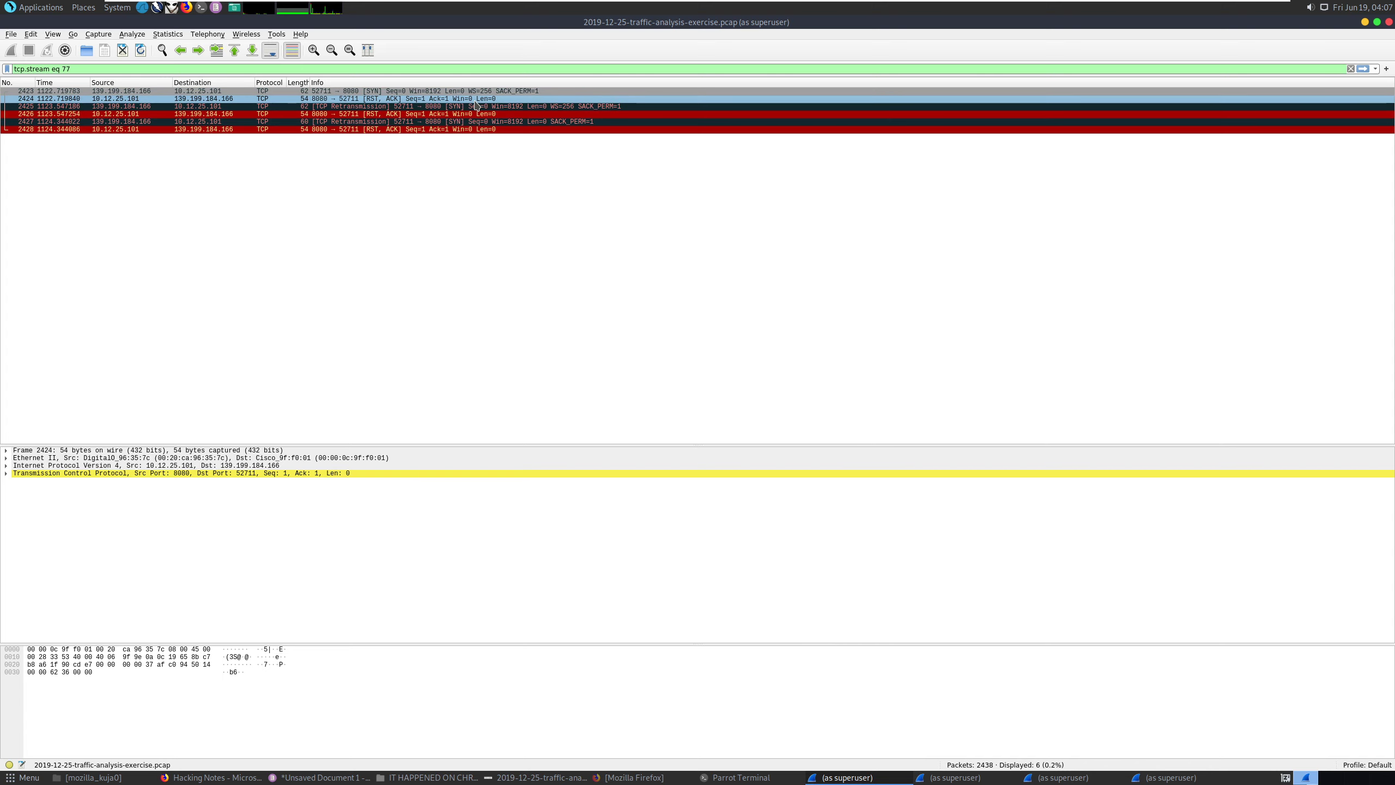
{"action": "left_click", "coordinate": [7, 473]}
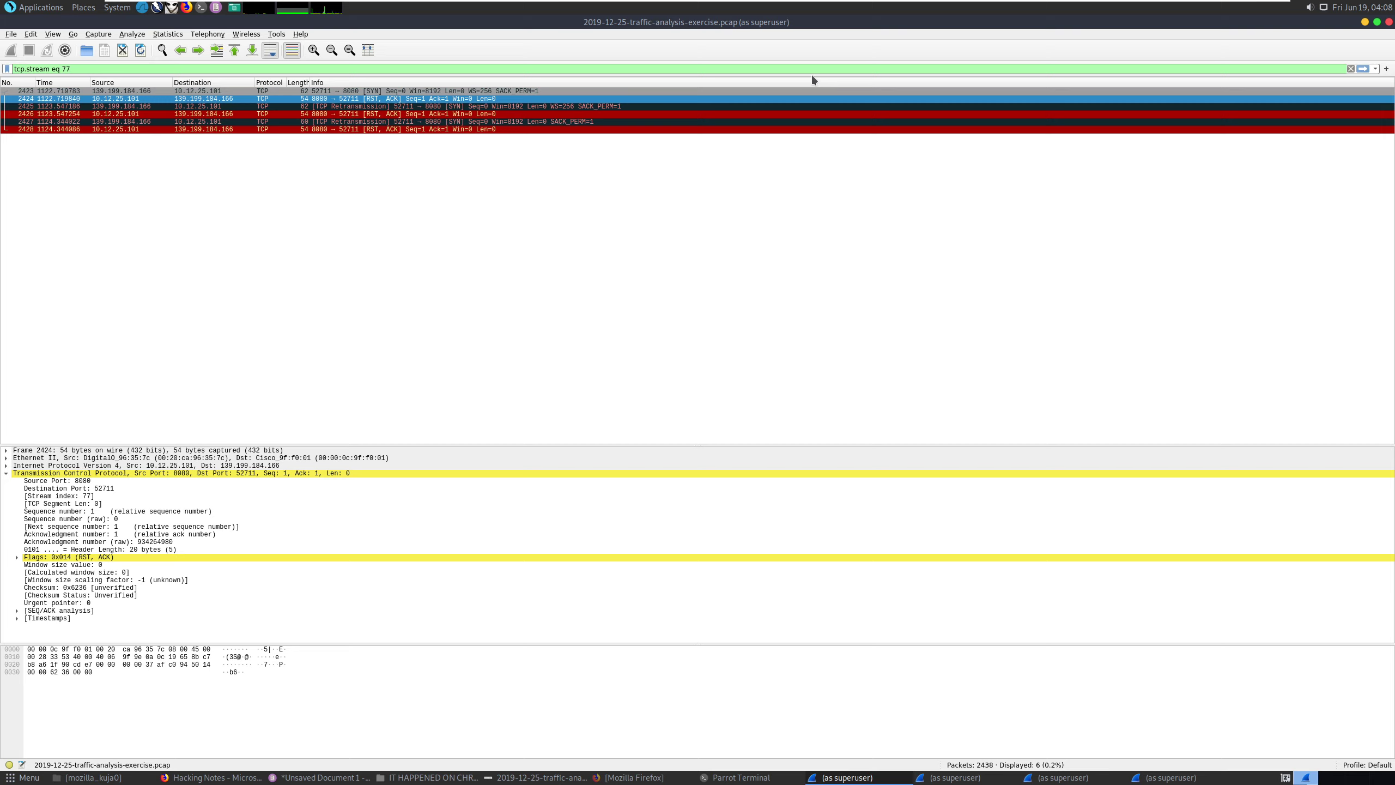
Restore the ip.addr == 139.199.184.166 display filter from the filter history.
{"action": "key", "text": "ctrl+shift+Left"}
{"action": "left_click", "coordinate": [1376, 70]}
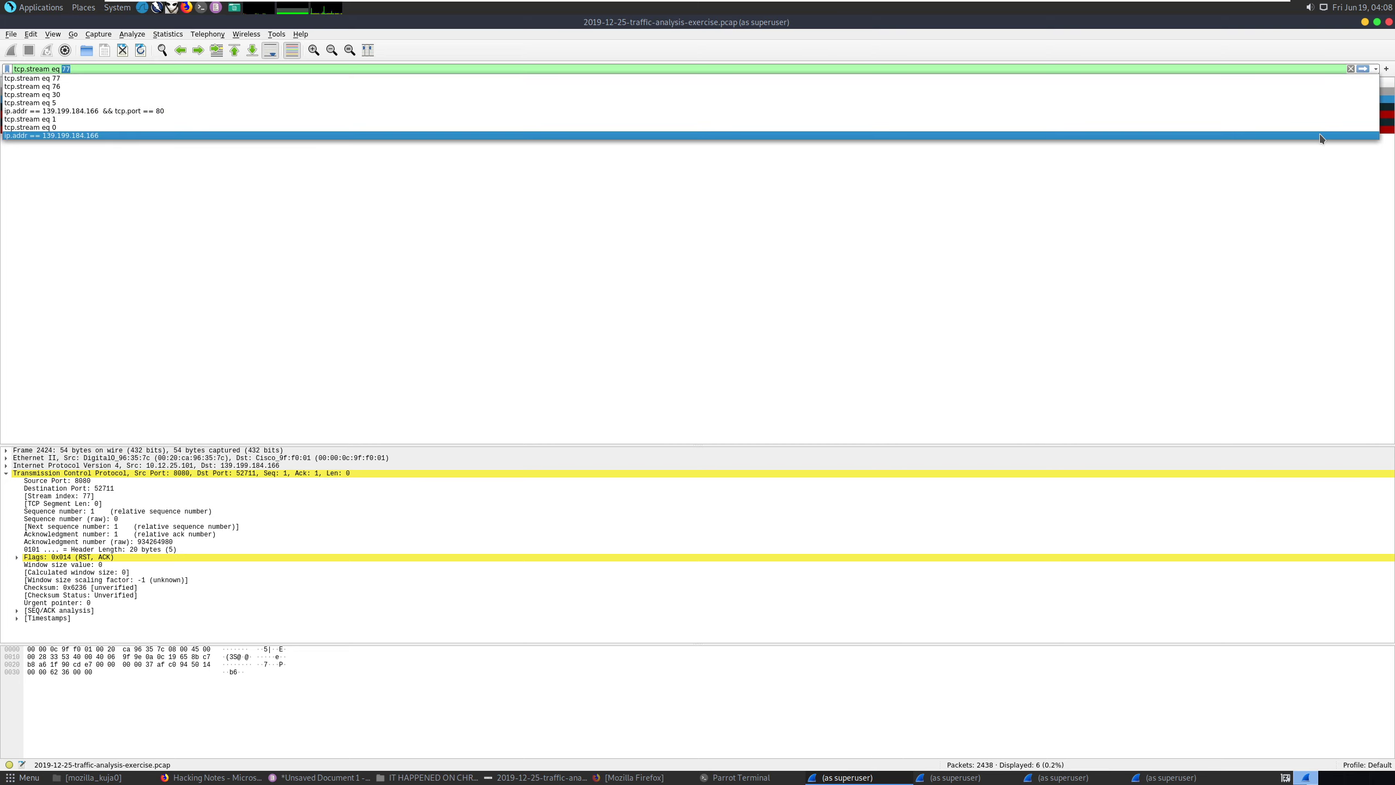
{"action": "left_click", "coordinate": [1321, 138]}
{"action": "key", "text": "Return"}
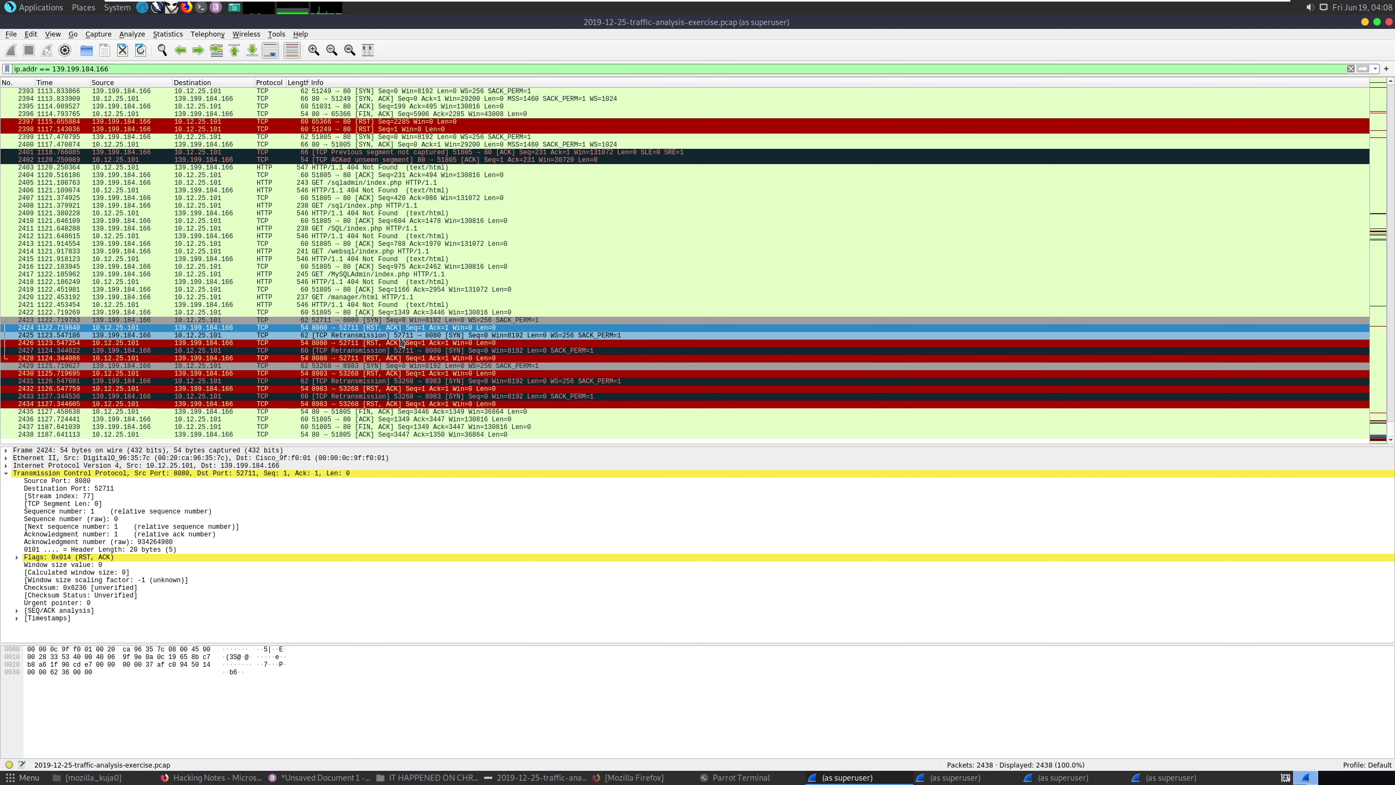
Move the 'fouund old wordpress site' note after the reconnaissance line and delete its old duplicate line.
{"action": "left_click", "coordinate": [315, 780]}
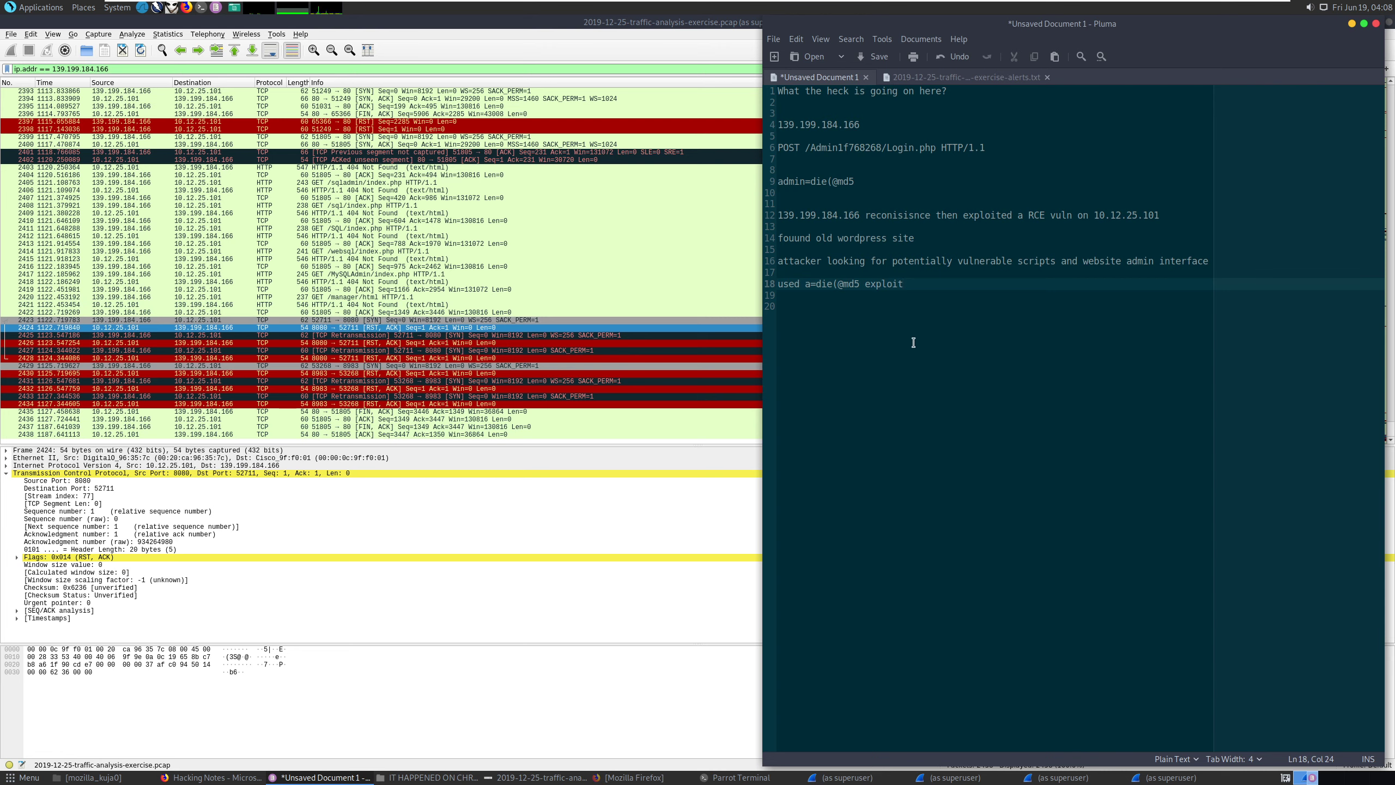
{"action": "key", "text": "Return"}
{"action": "key", "text": "Return"}
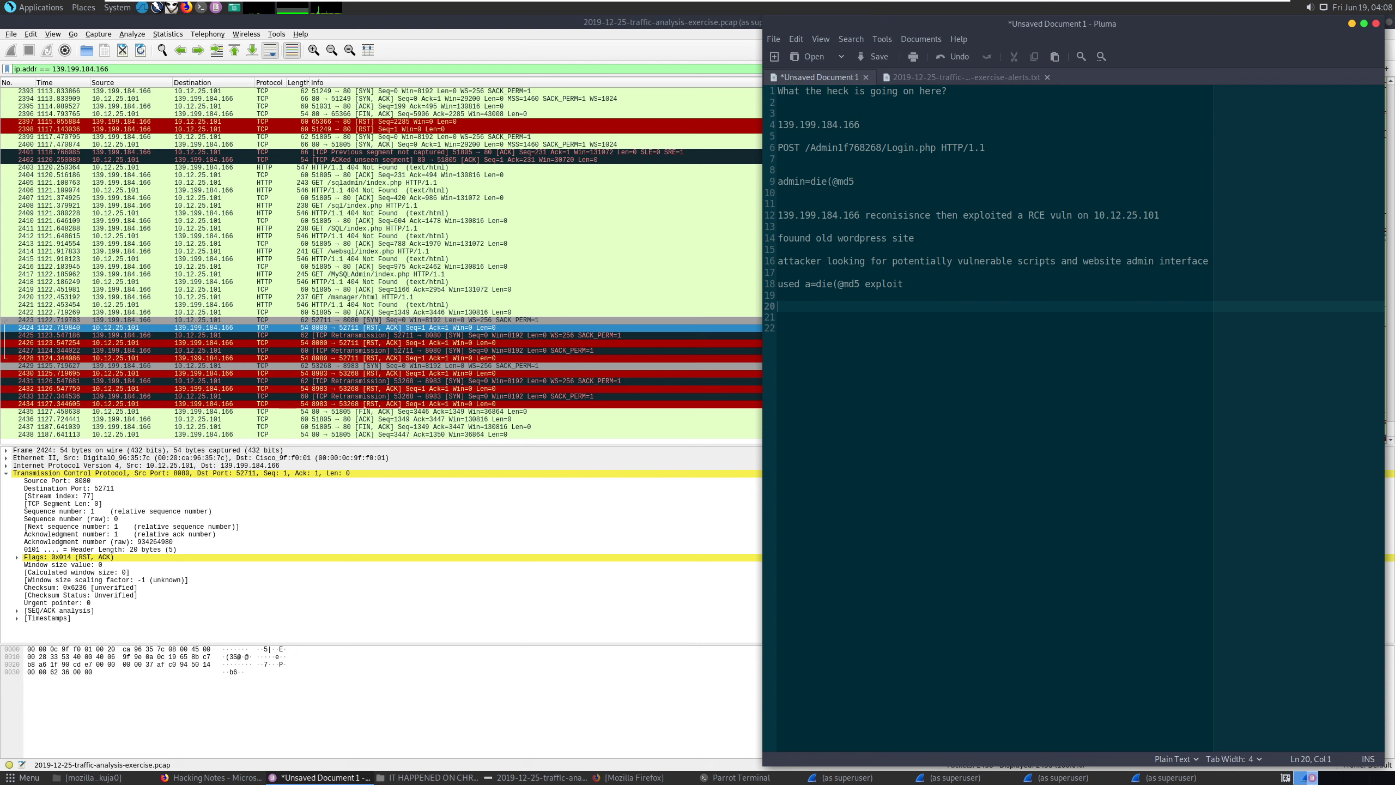
{"action": "left_click", "coordinate": [993, 245]}
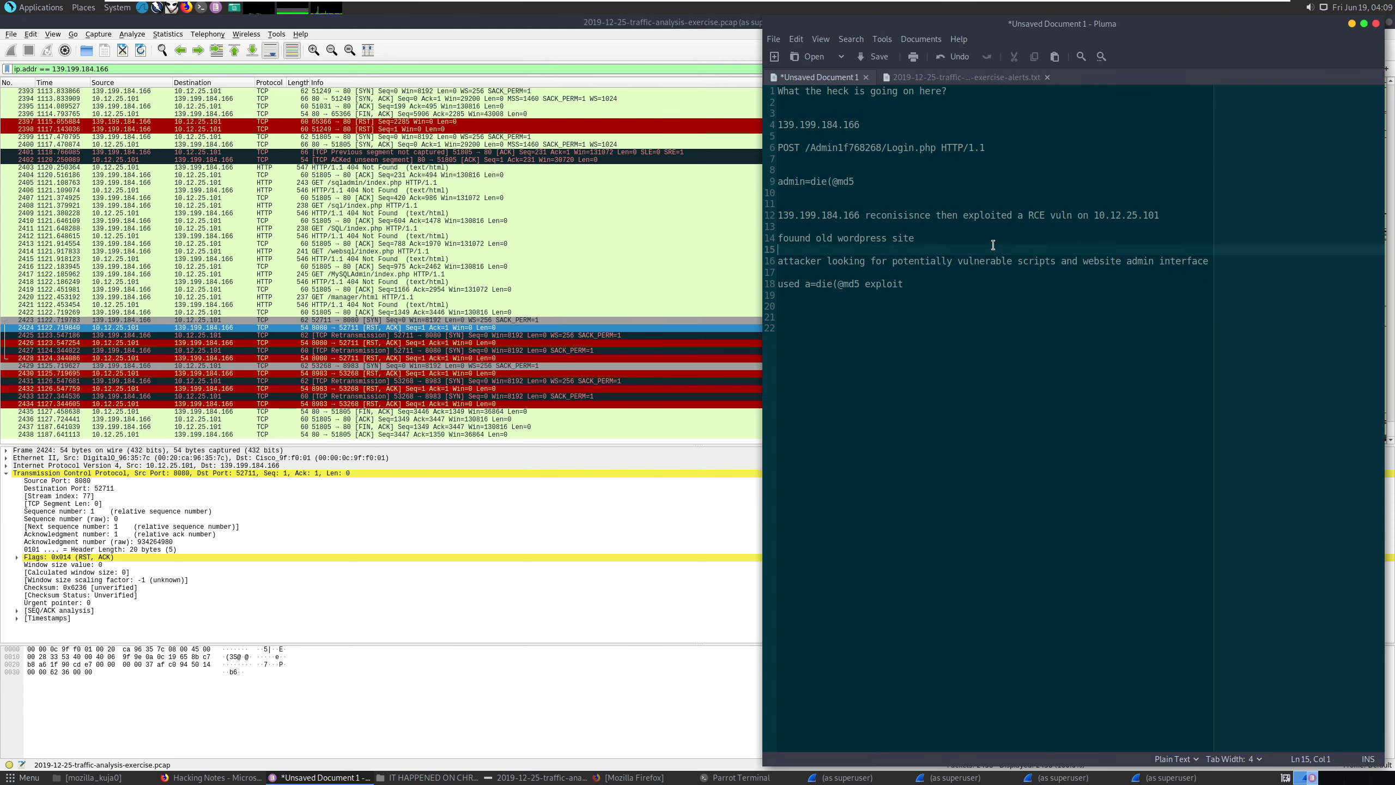
{"action": "left_click", "coordinate": [994, 241]}
{"action": "key", "text": "ctrl+shift+Left"}
{"action": "key", "text": "ctrl+shift+Left"}
{"action": "key", "text": "ctrl+shift+Left"}
{"action": "key", "text": "ctrl+shift+Left"}
{"action": "key", "text": "ctrl+c"}
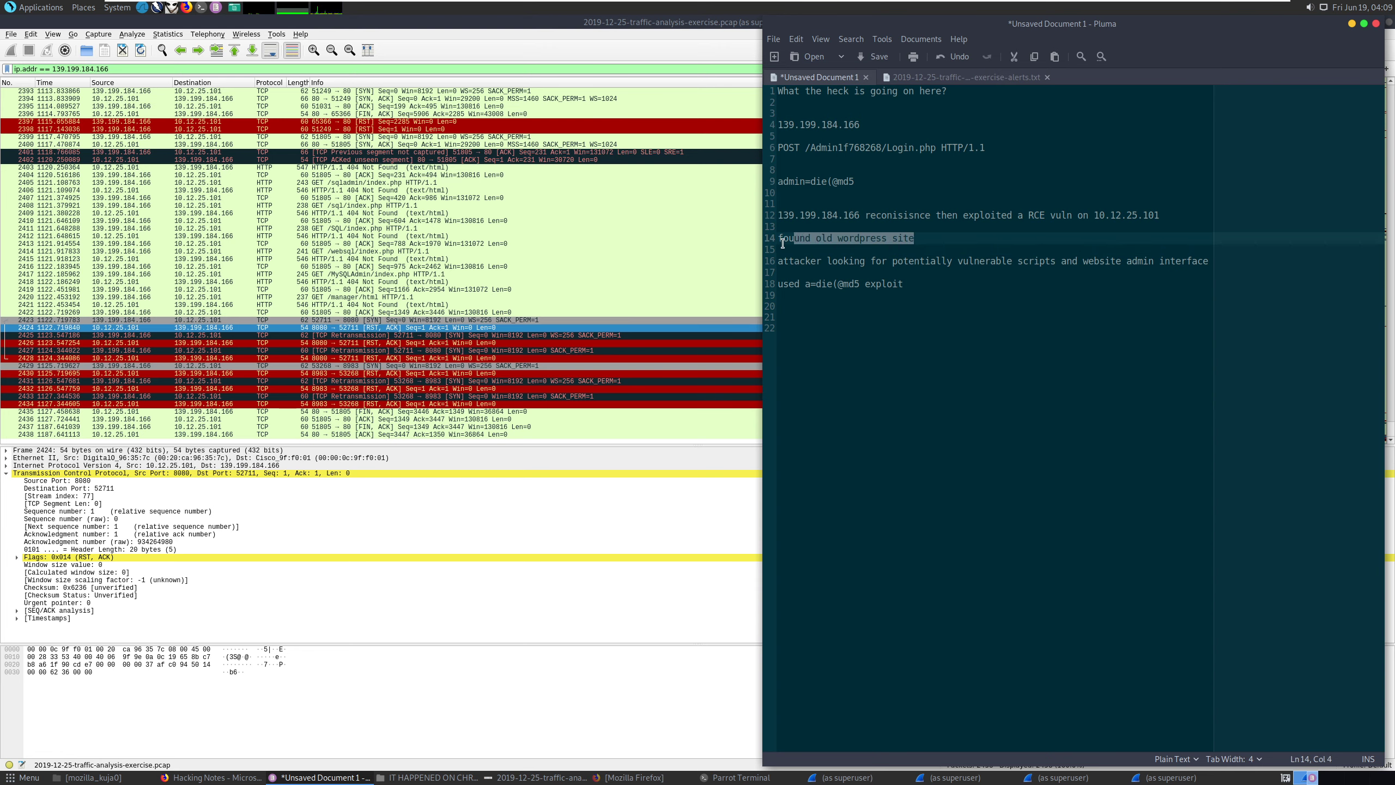
{"action": "left_click", "coordinate": [939, 215]}
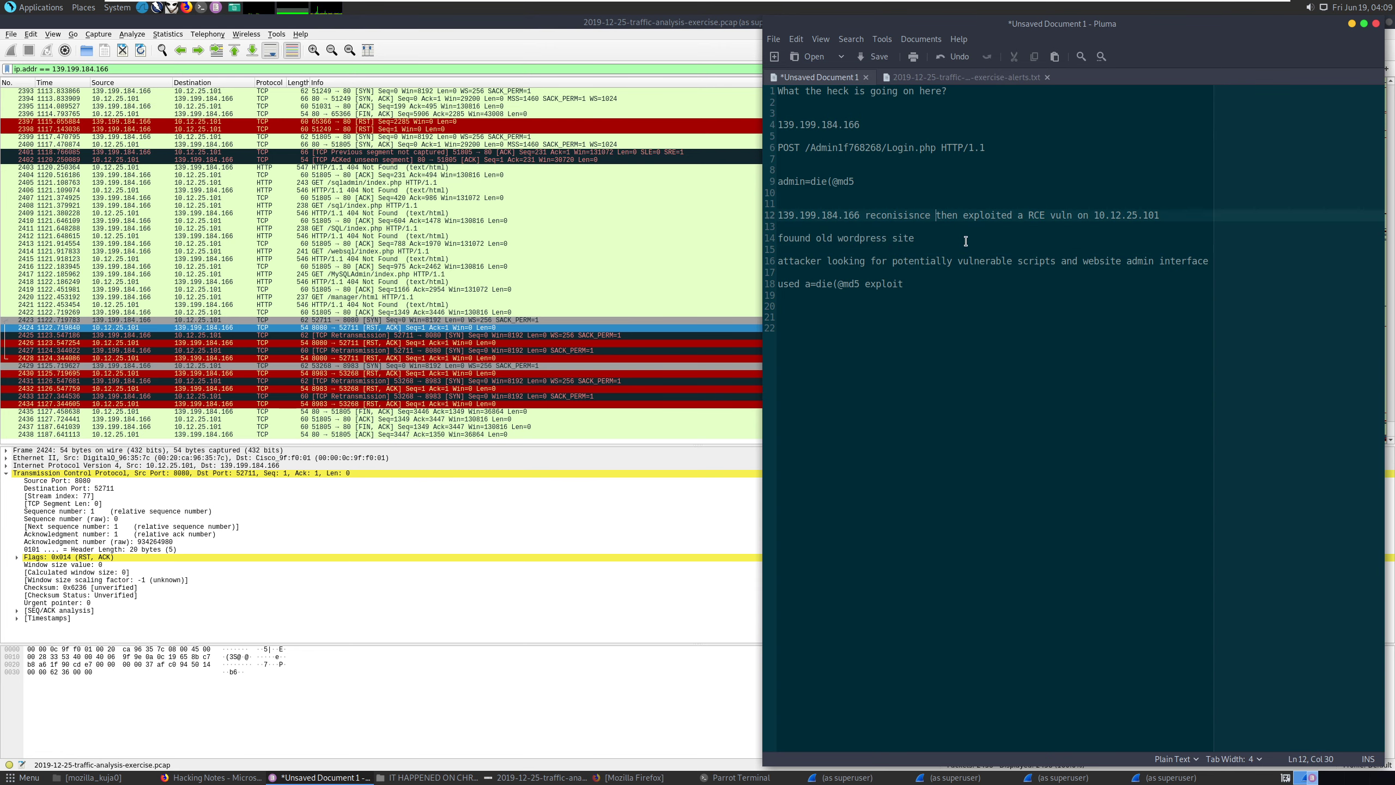
{"action": "key", "text": "Return"}
{"action": "key", "text": "Return"}
{"action": "left_click", "coordinate": [1022, 223]}
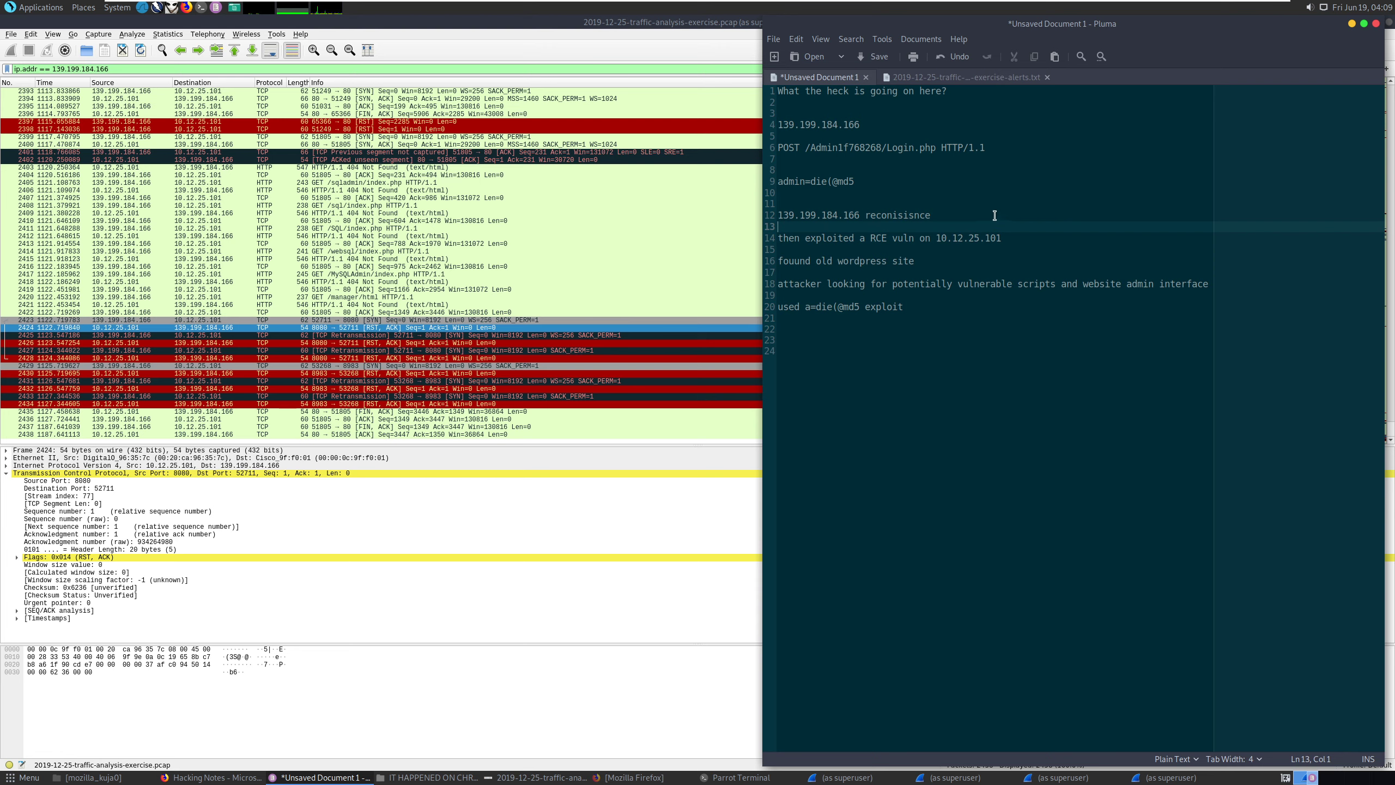
{"action": "left_click", "coordinate": [995, 216]}
{"action": "key", "text": "ctrl+v"}
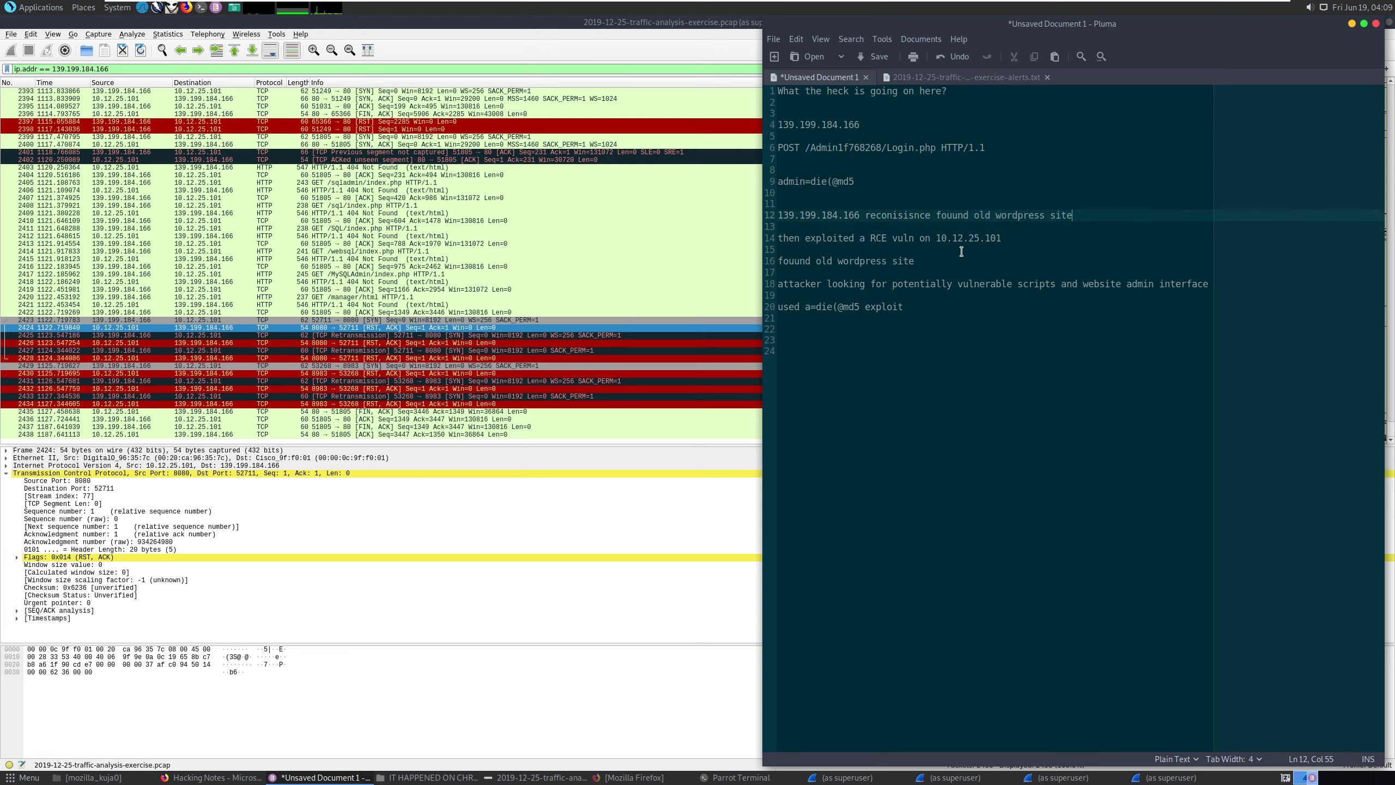
{"action": "triple_click", "coordinate": [897, 261]}
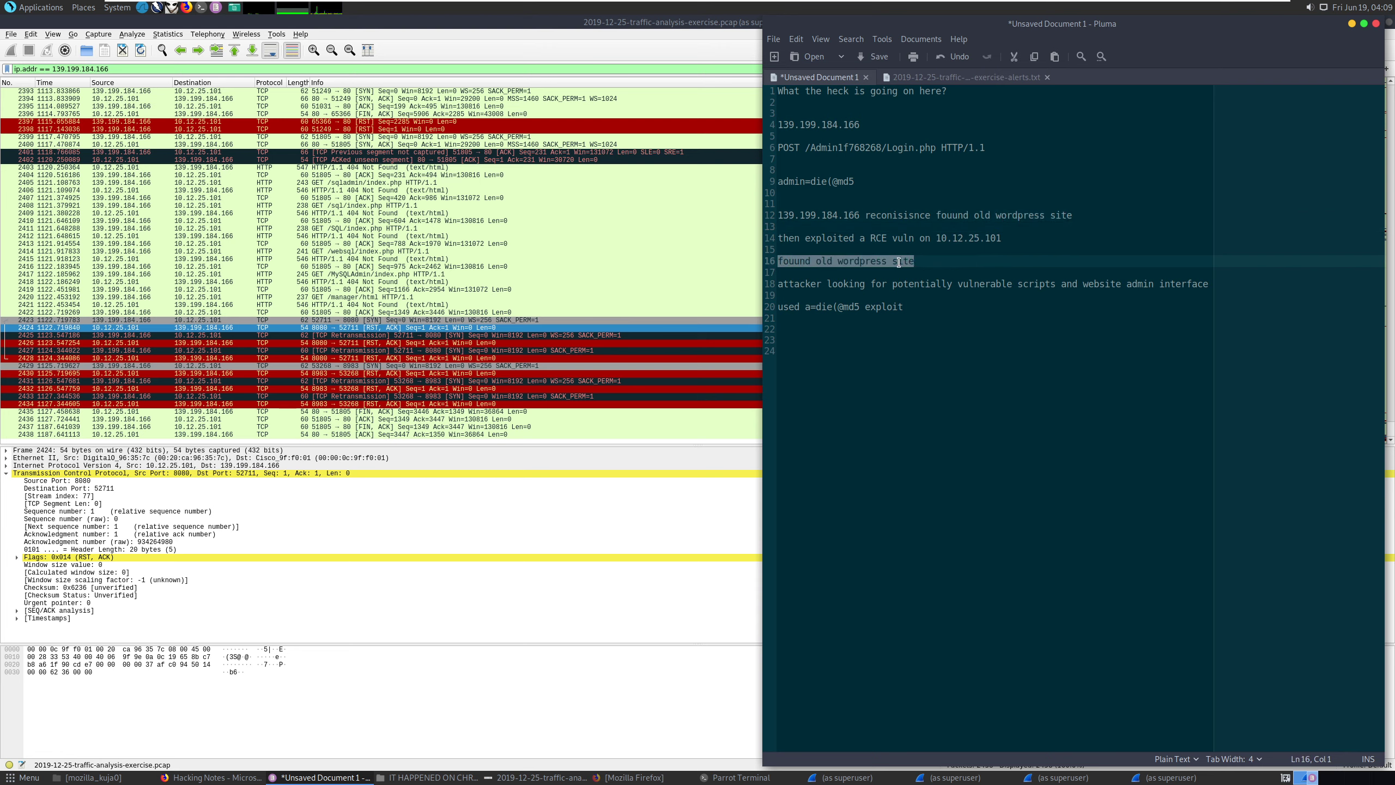
{"action": "key", "text": "BackSpace"}
{"action": "key", "text": "BackSpace"}
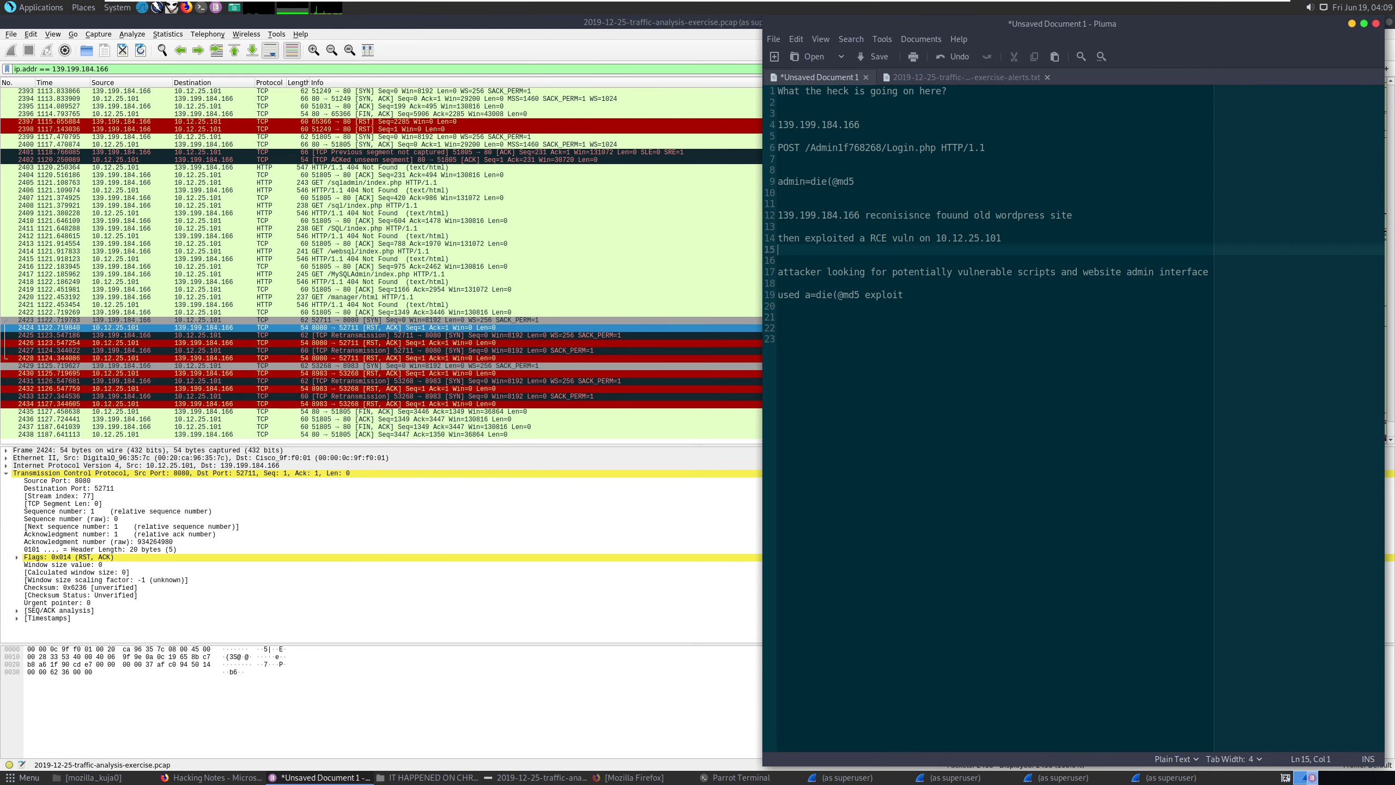
{"action": "key", "text": "BackSpace"}
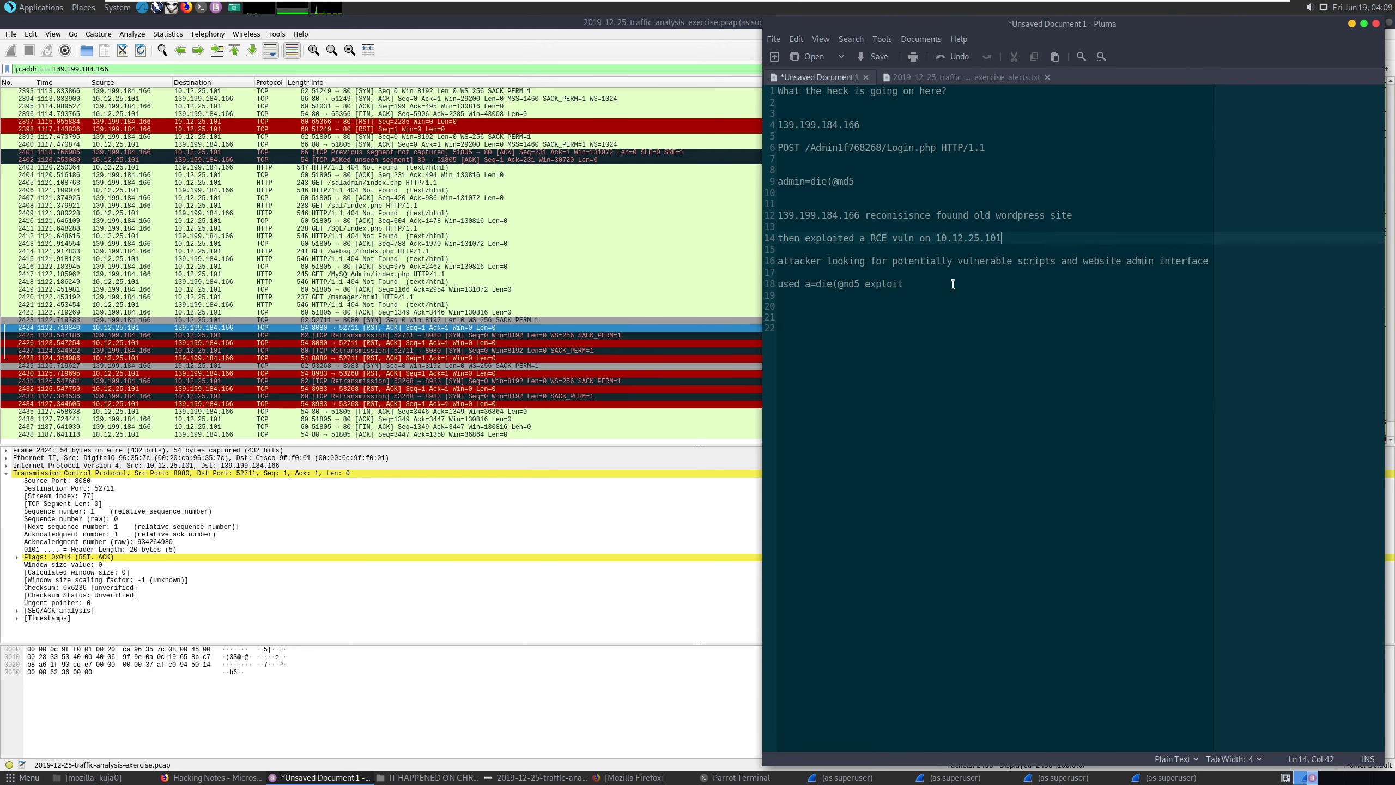
Append 'get some access' to the end of the RCE exploit line.
{"action": "left_click", "coordinate": [793, 262]}
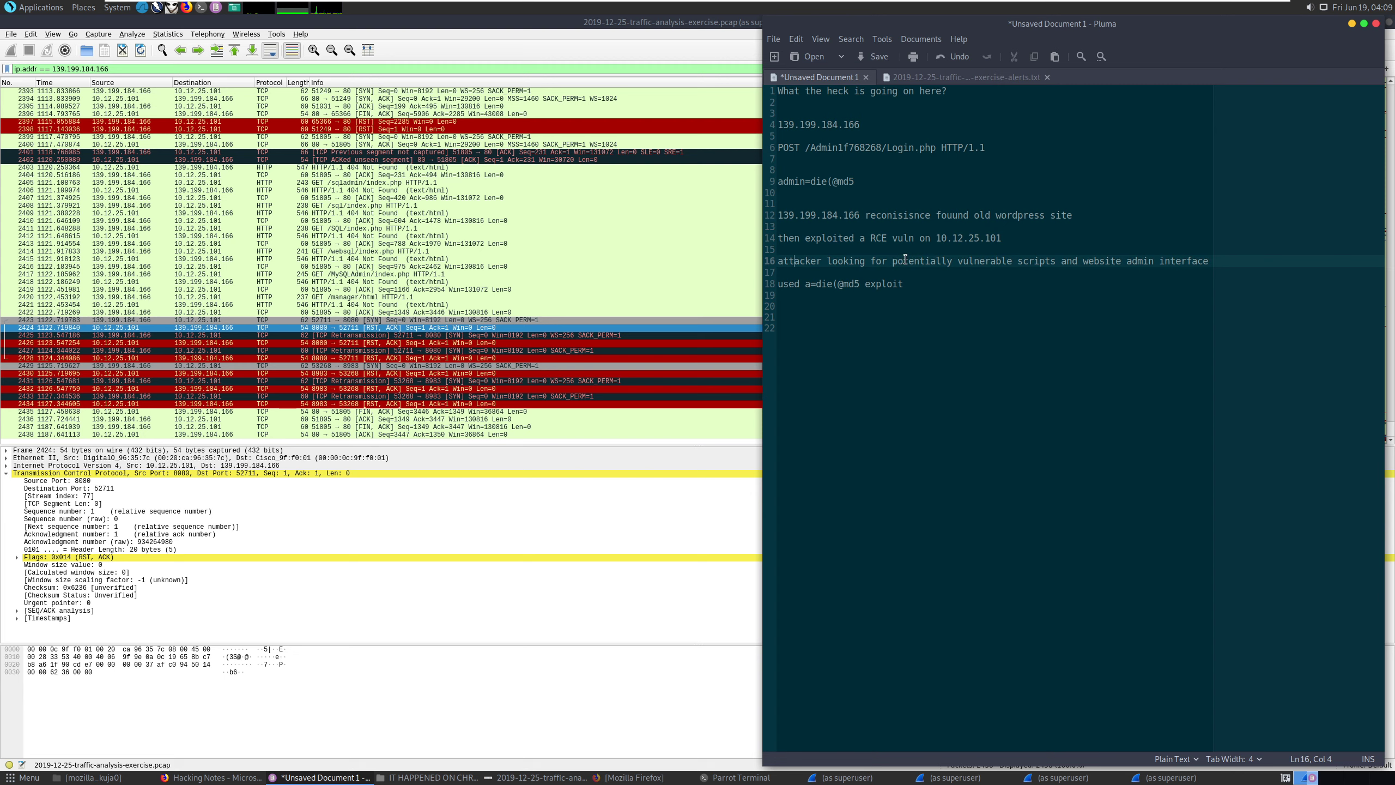
{"action": "left_click_drag", "start_coordinate": [805, 218], "coordinate": [882, 217]}
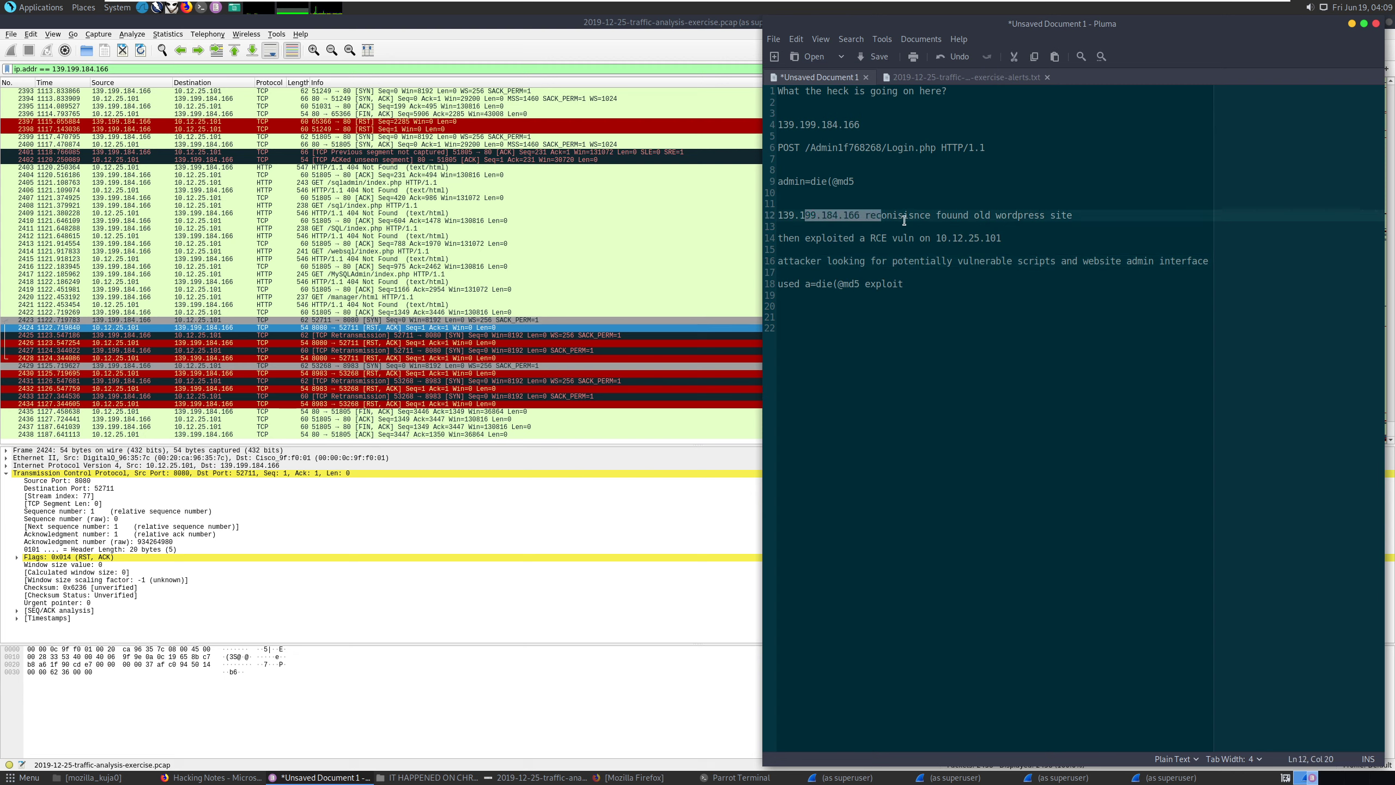
{"action": "left_click", "coordinate": [844, 219]}
{"action": "left_click", "coordinate": [930, 215]}
{"action": "left_click", "coordinate": [904, 250]}
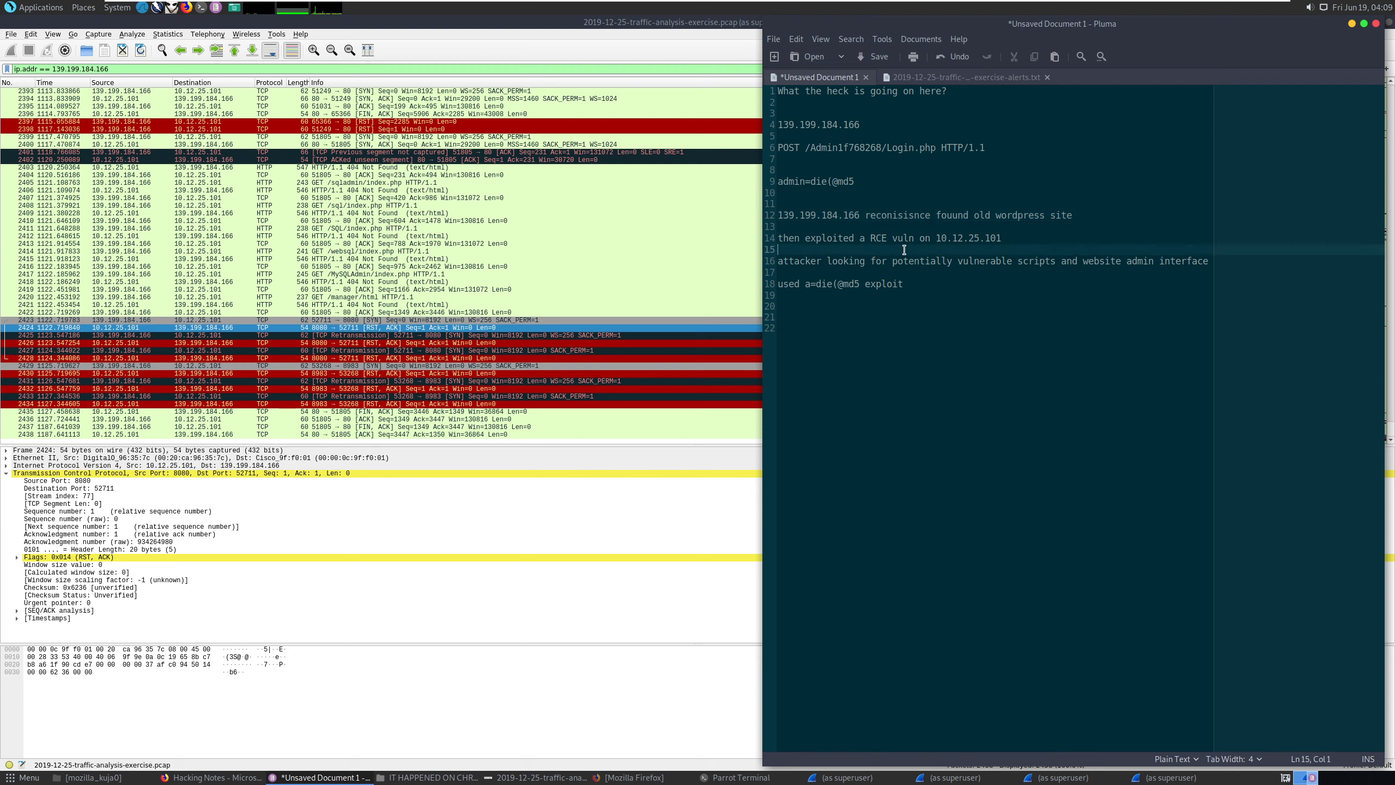
{"action": "left_click", "coordinate": [888, 239]}
{"action": "left_click", "coordinate": [965, 238]}
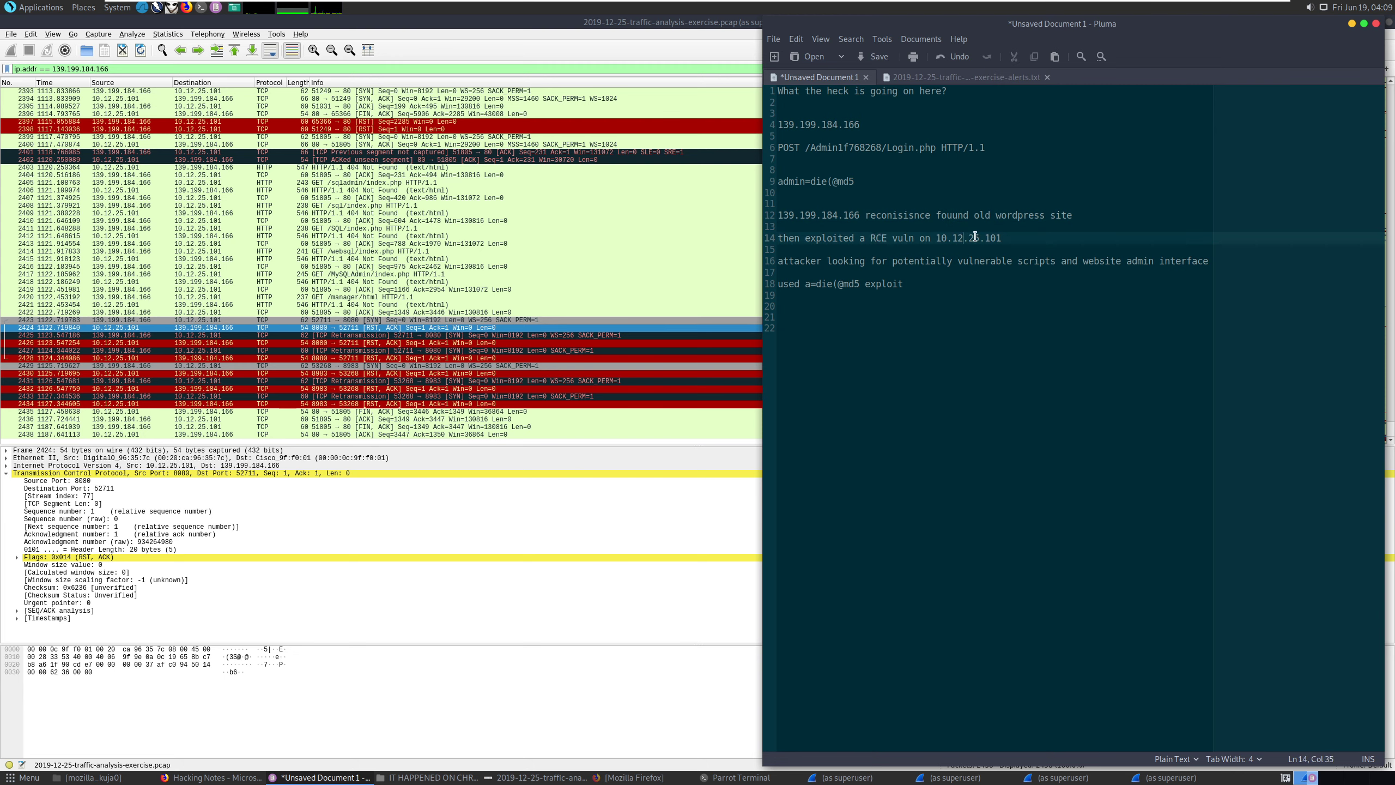
{"action": "type", "text": "get some access"}
{"action": "left_click", "coordinate": [1020, 264]}
{"action": "left_click", "coordinate": [1106, 263]}
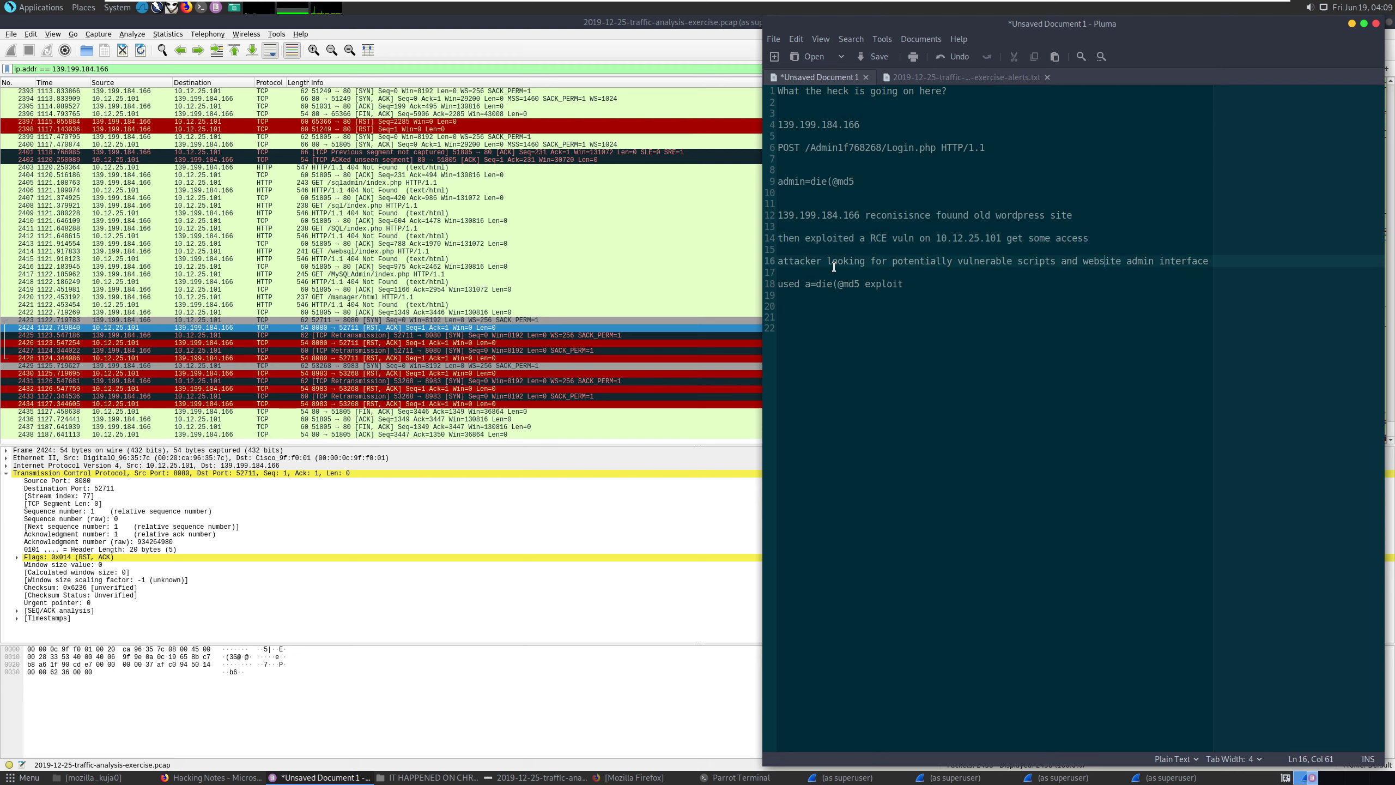
{"action": "left_click_drag", "start_coordinate": [783, 263], "coordinate": [1209, 259]}
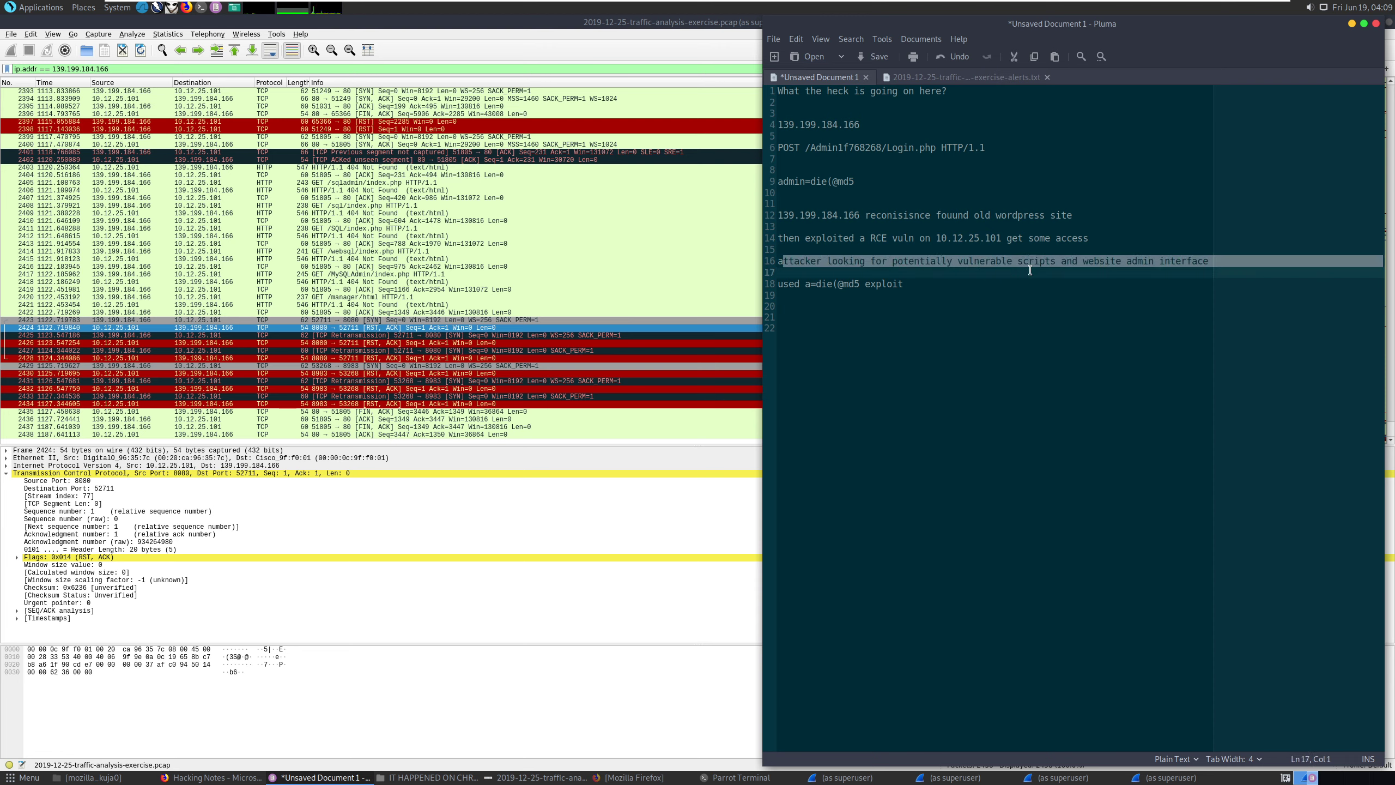
{"action": "left_click", "coordinate": [1140, 270]}
{"action": "left_click_drag", "start_coordinate": [785, 284], "coordinate": [905, 282]}
{"action": "left_click", "coordinate": [895, 297]}
{"action": "left_click_drag", "start_coordinate": [812, 284], "coordinate": [875, 284]}
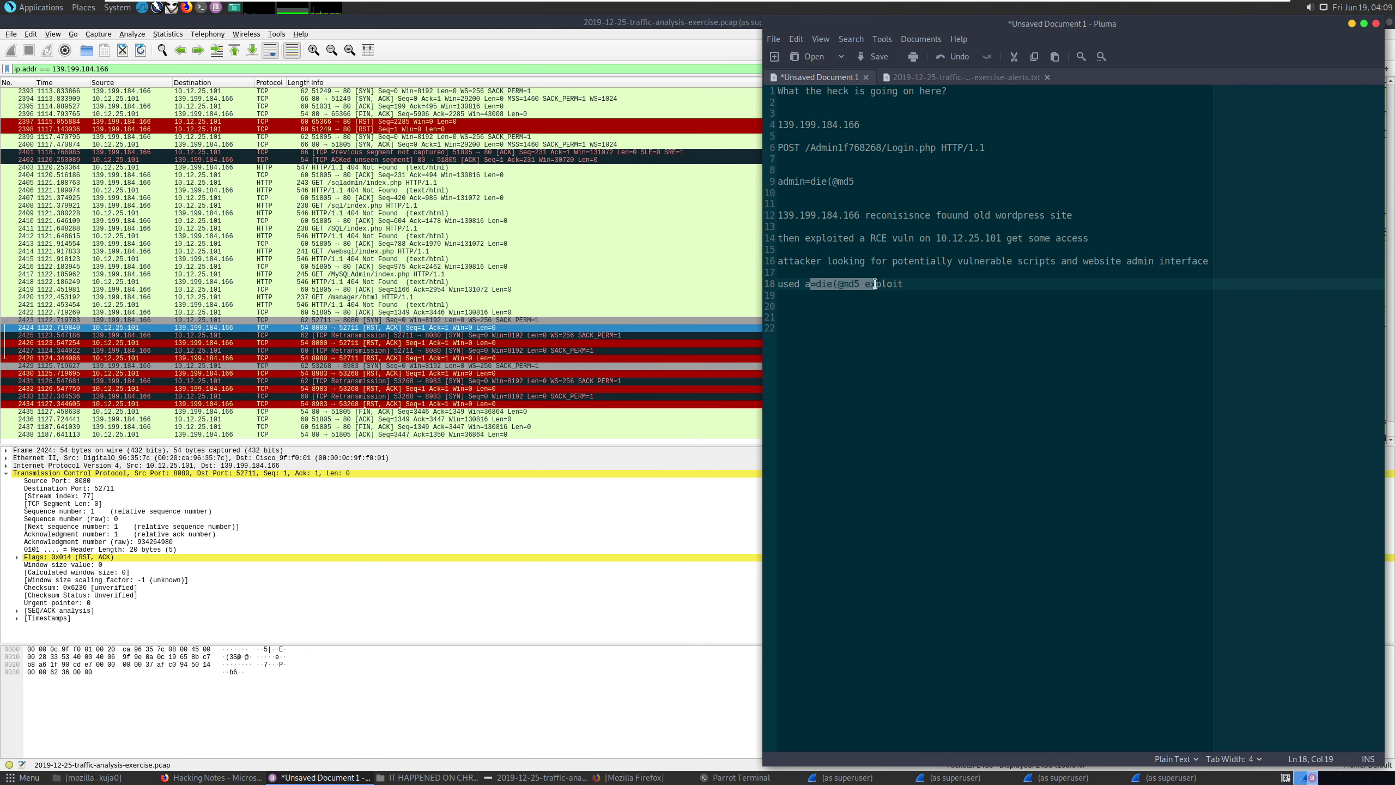
{"action": "left_click", "coordinate": [816, 285]}
Add a 'no evidenace of elevated access' line below the exploit note, cancelling the Save As prompt.
{"action": "left_click", "coordinate": [911, 285]}
{"action": "key", "text": "Return"}
{"action": "key", "text": "Return"}
{"action": "type", "text": "no ev"}
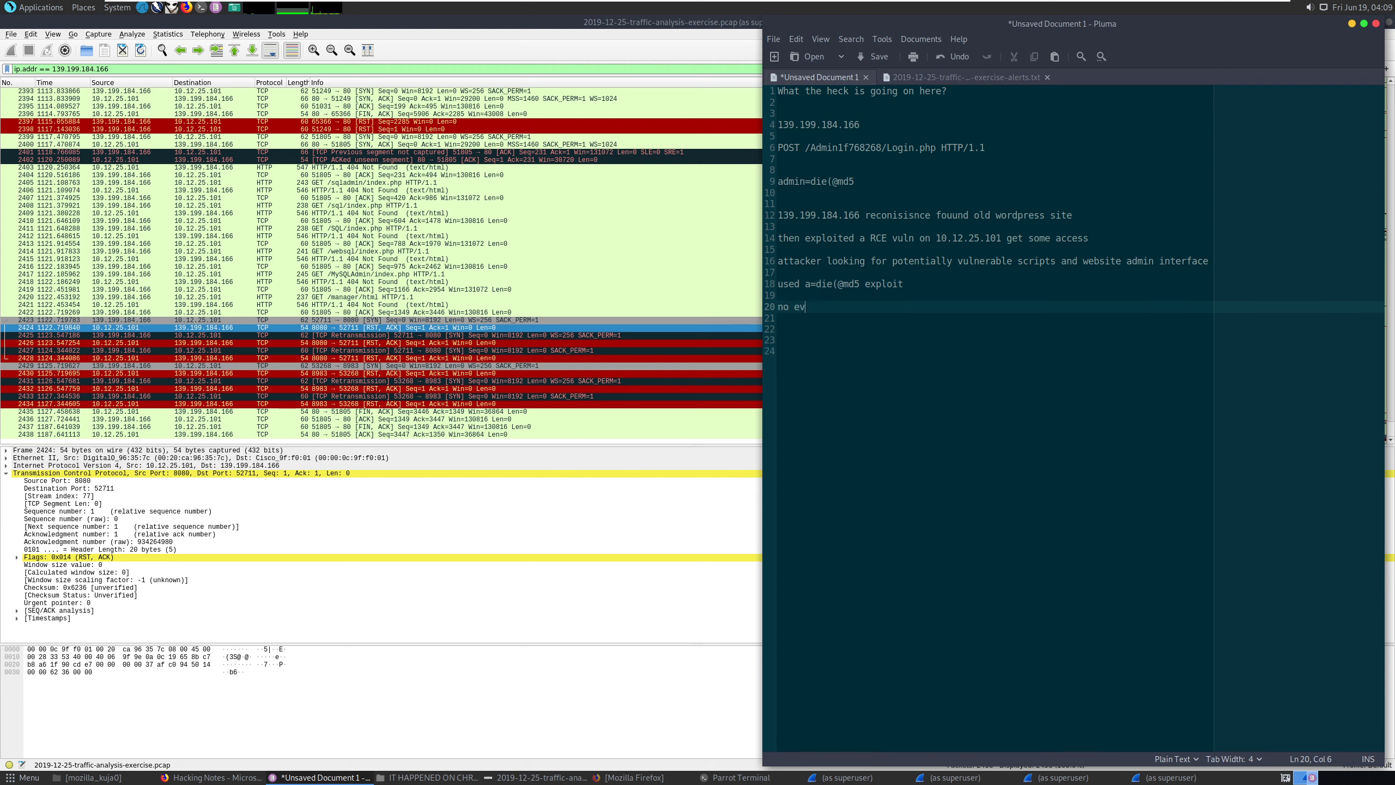
{"action": "type", "text": "idenace of raised"}
{"action": "key", "text": "BackSpace"}
{"action": "key", "text": "BackSpace"}
{"action": "key", "text": "BackSpace"}
{"action": "key", "text": "BackSpace"}
{"action": "key", "text": "BackSpace"}
{"action": "key", "text": "BackSpace"}
{"action": "key", "text": "BackSpace"}
{"action": "type", "text": "elevated access"}
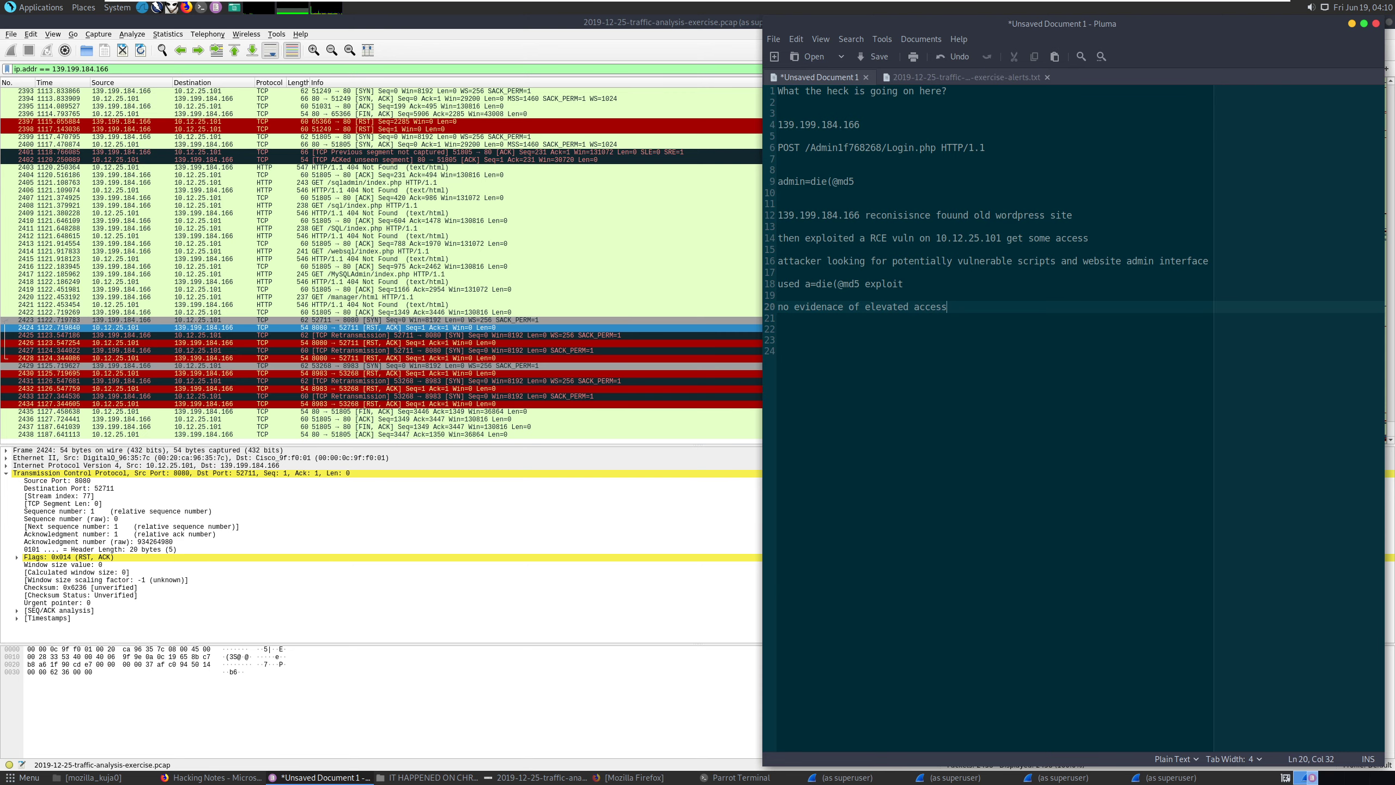
{"action": "key", "text": "Return"}
{"action": "key", "text": "Return"}
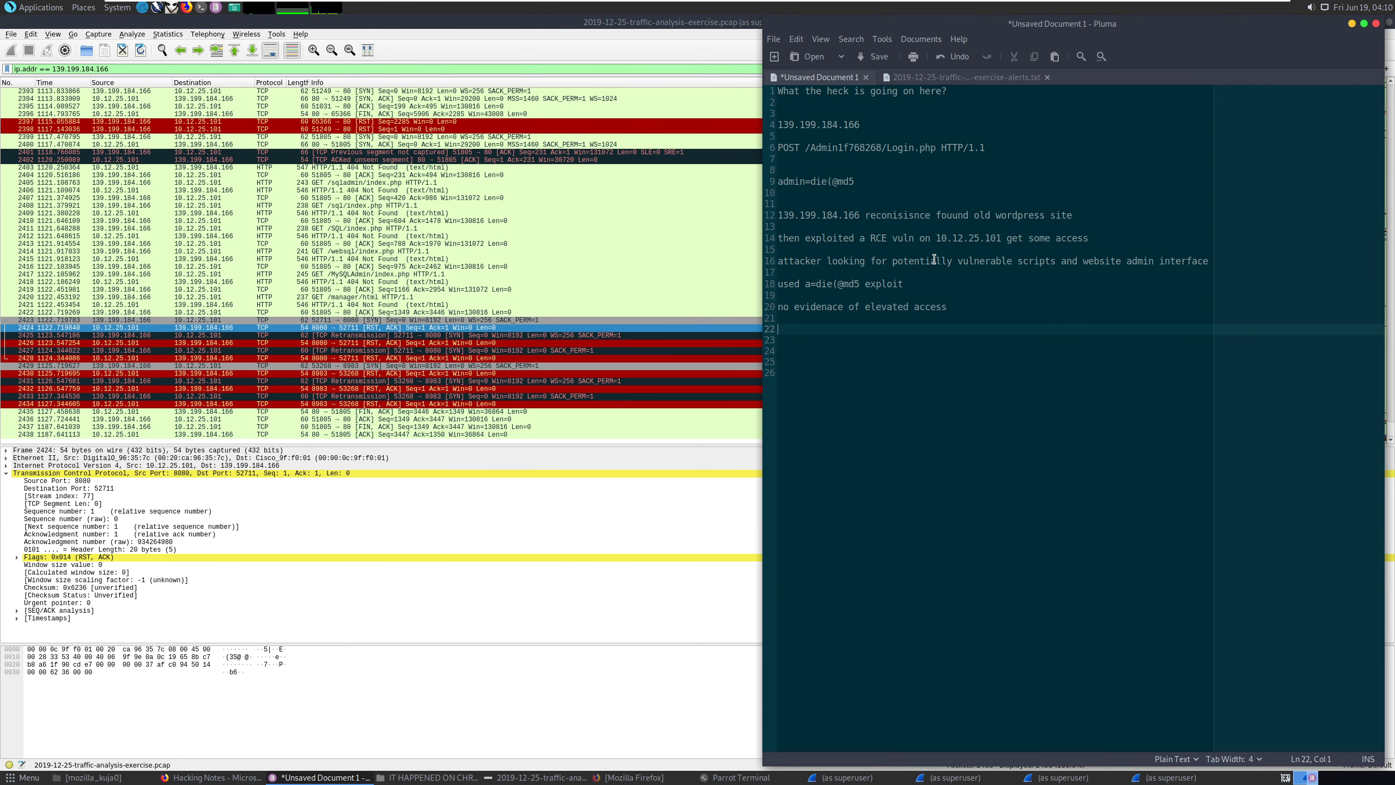
{"action": "key", "text": "ctrl+s"}
{"action": "left_click", "coordinate": [1229, 571]}
Hide Wireshark and open the exercise answers page from the Malware-Traffic-Analysis tab in Firefox.
{"action": "left_click", "coordinate": [719, 519]}
{"action": "left_click", "coordinate": [1365, 22]}
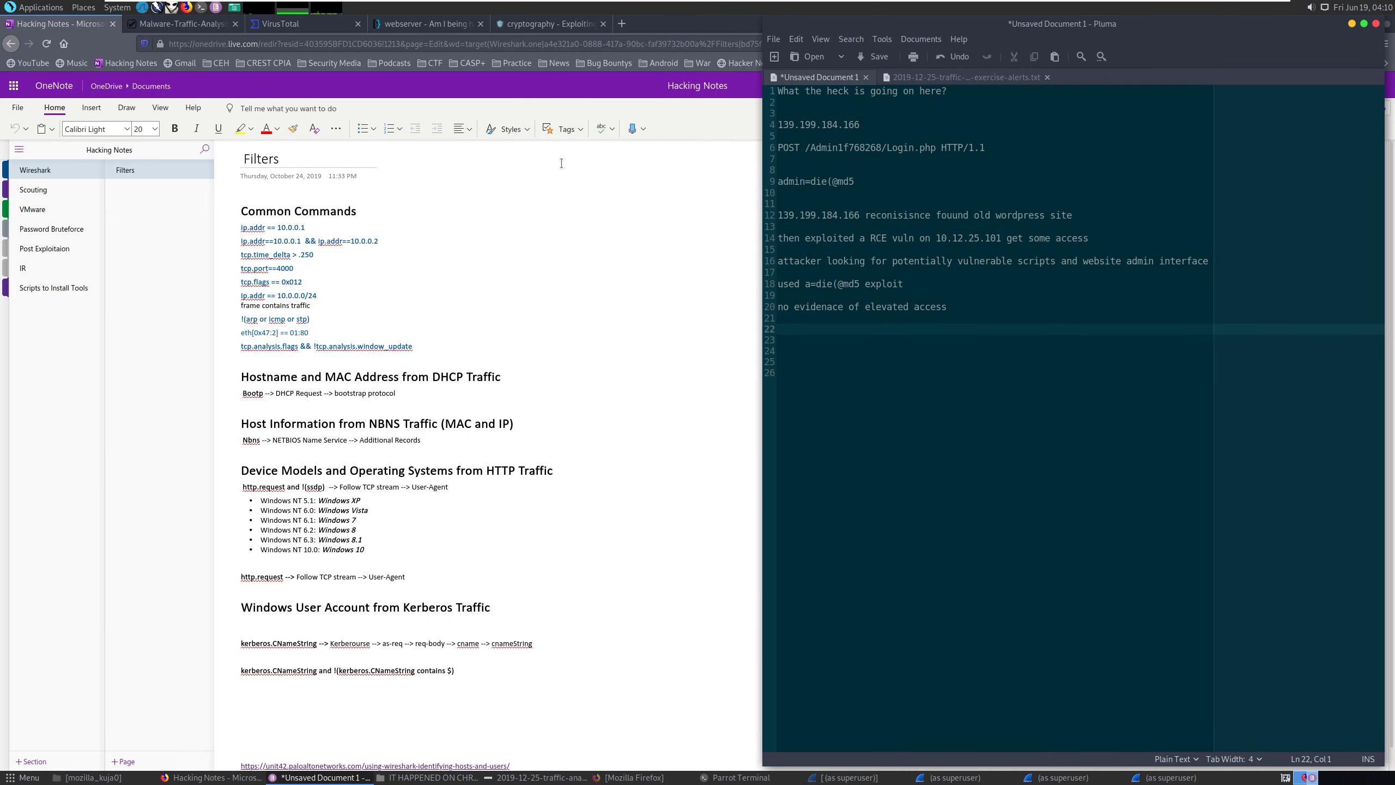
{"action": "left_click", "coordinate": [214, 777]}
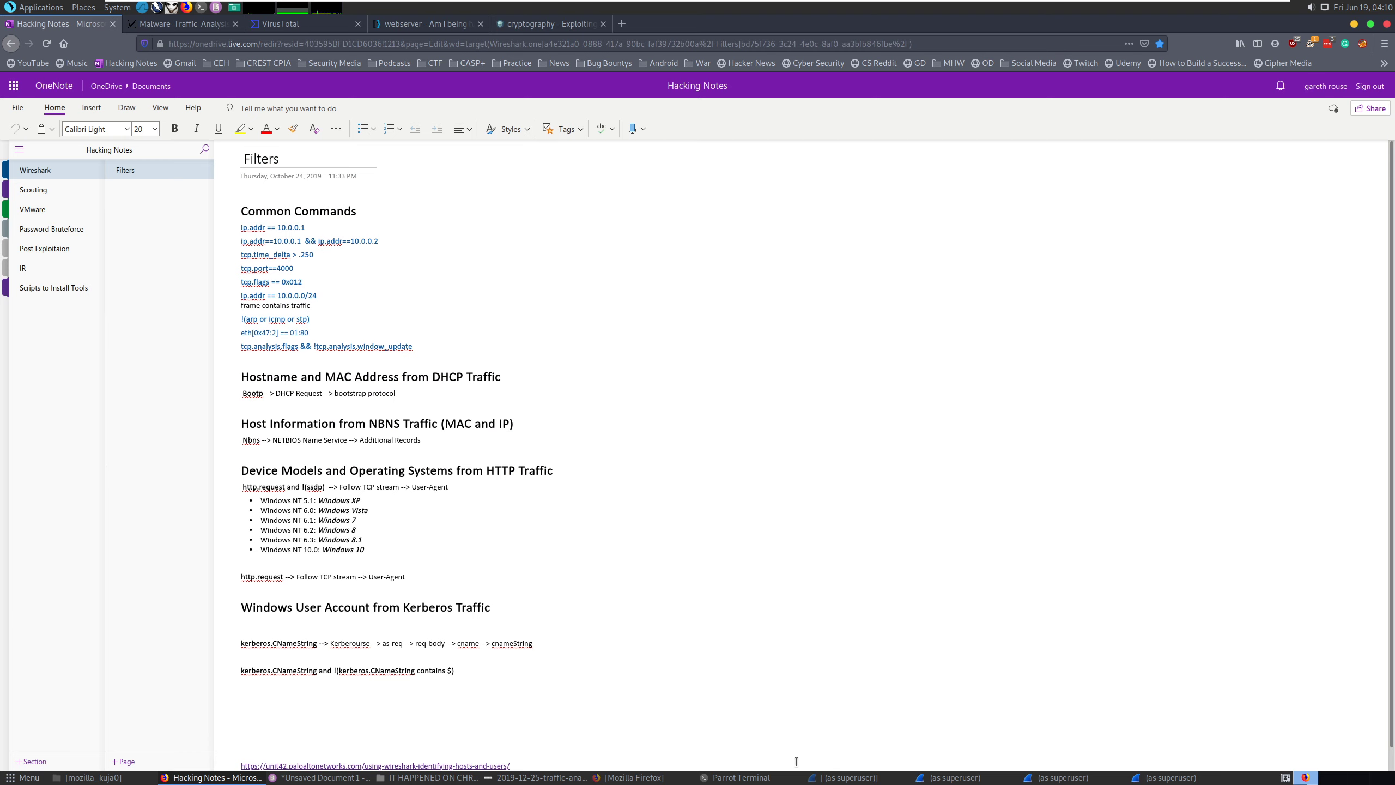
{"action": "left_click", "coordinate": [629, 777]}
{"action": "left_click", "coordinate": [164, 23]}
{"action": "left_click", "coordinate": [435, 694]}
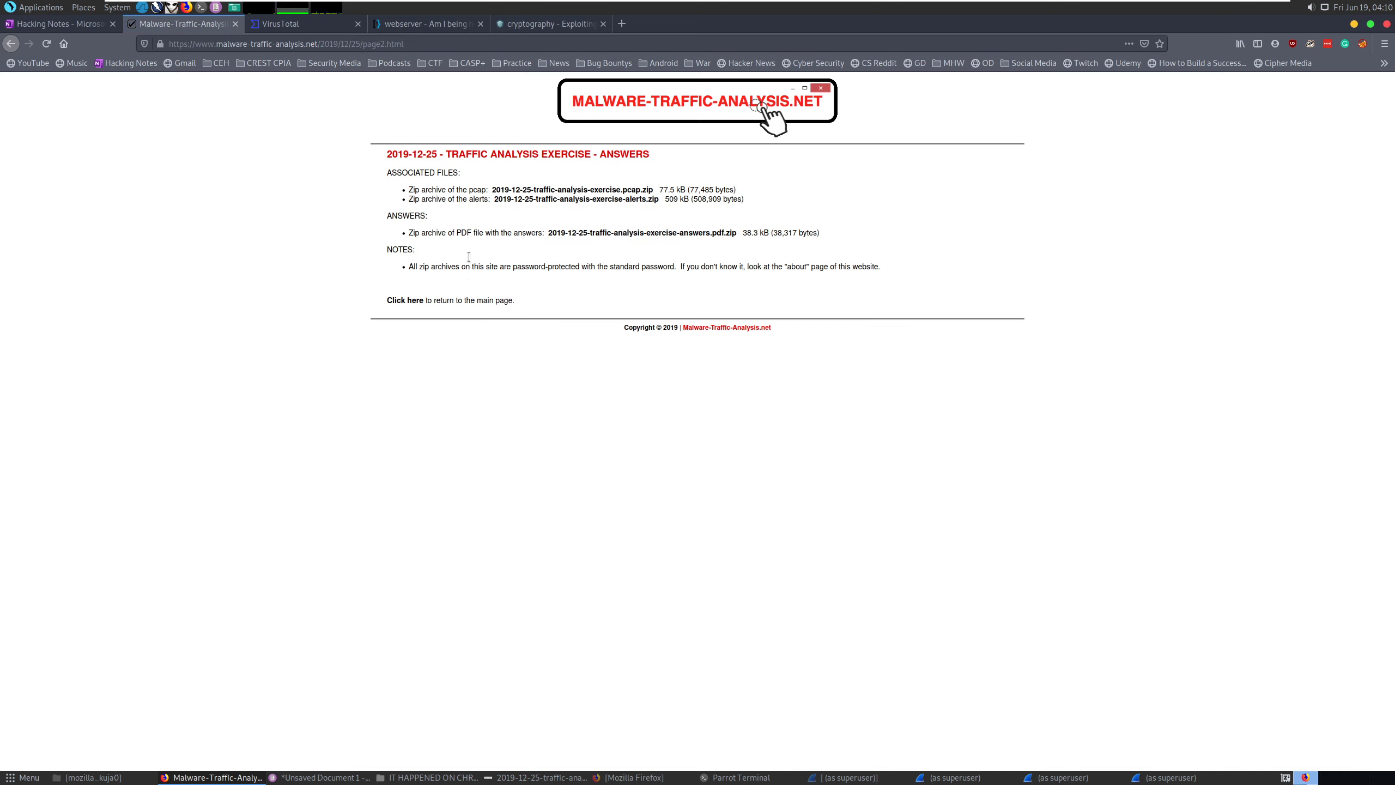
Open the answers zip in the archive manager and extract the answers PDF using the archive password.
{"action": "left_click", "coordinate": [658, 234]}
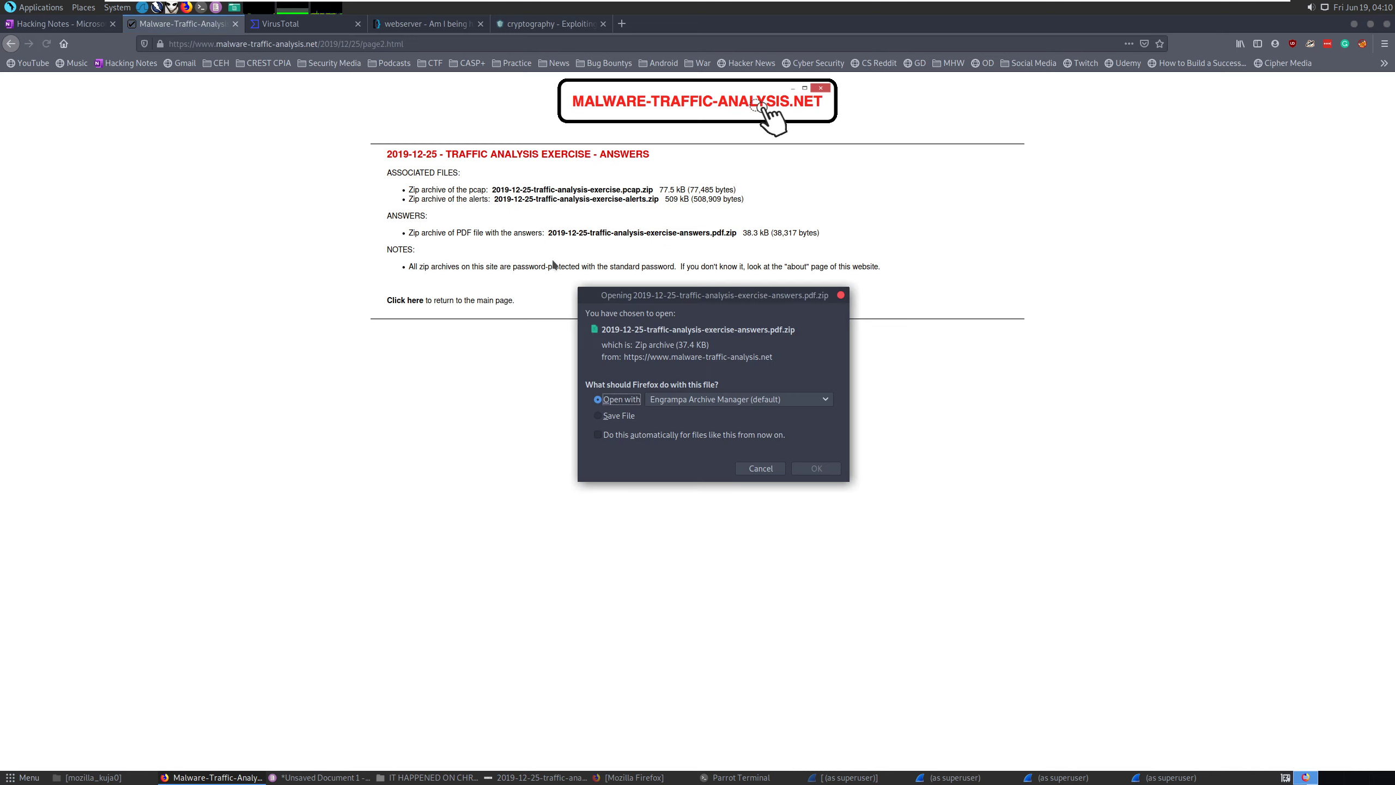
{"action": "left_click", "coordinate": [806, 471]}
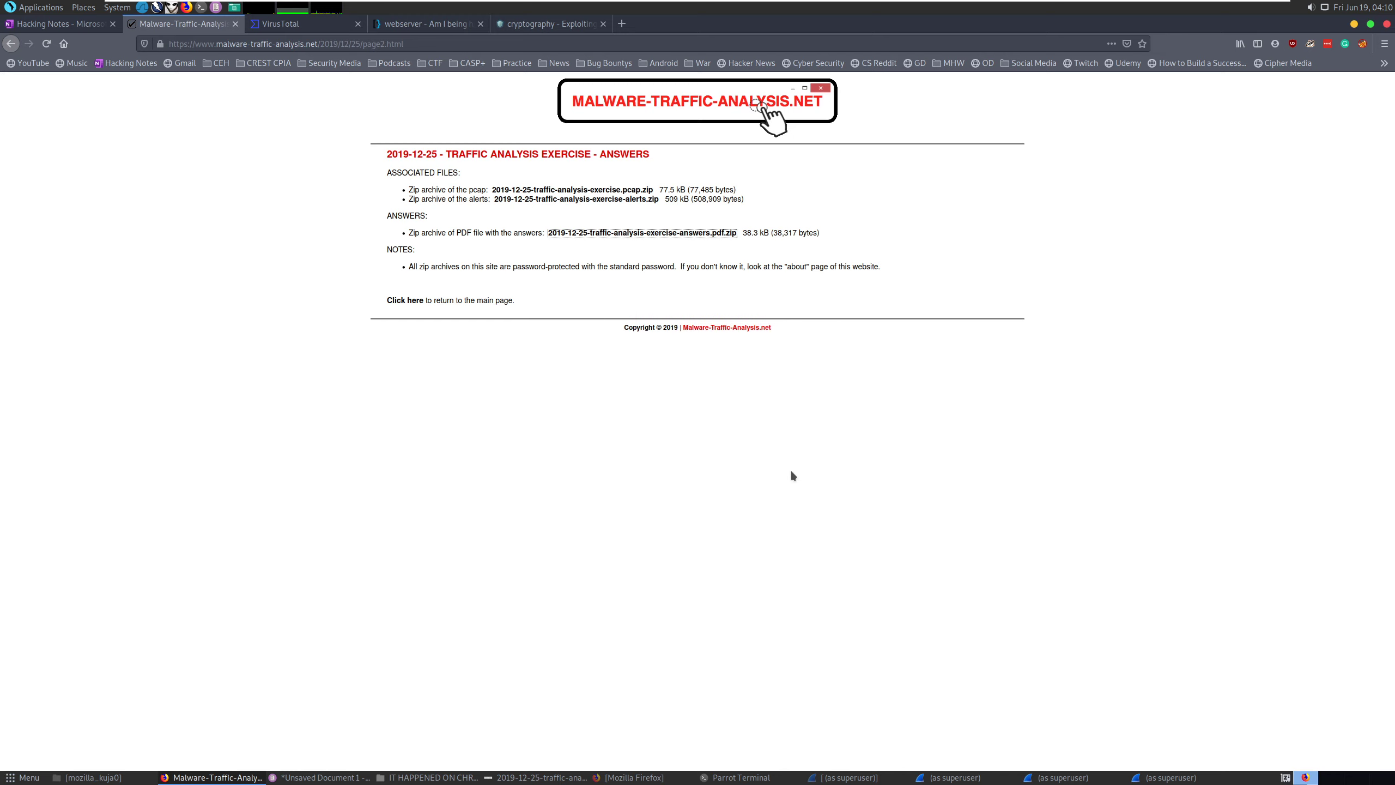
{"action": "left_click", "coordinate": [181, 113]}
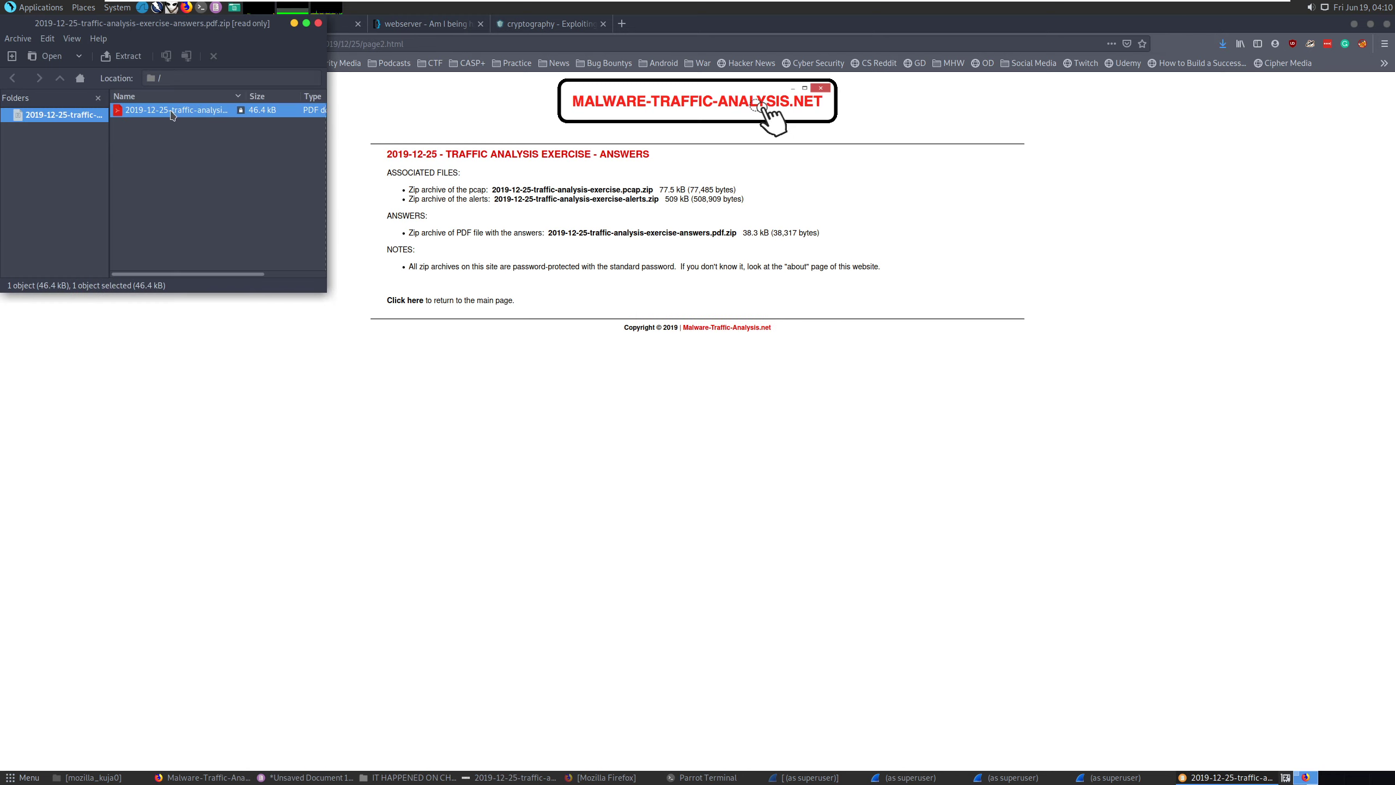
{"action": "double_click", "coordinate": [170, 118]}
{"action": "type", "text": "i"}
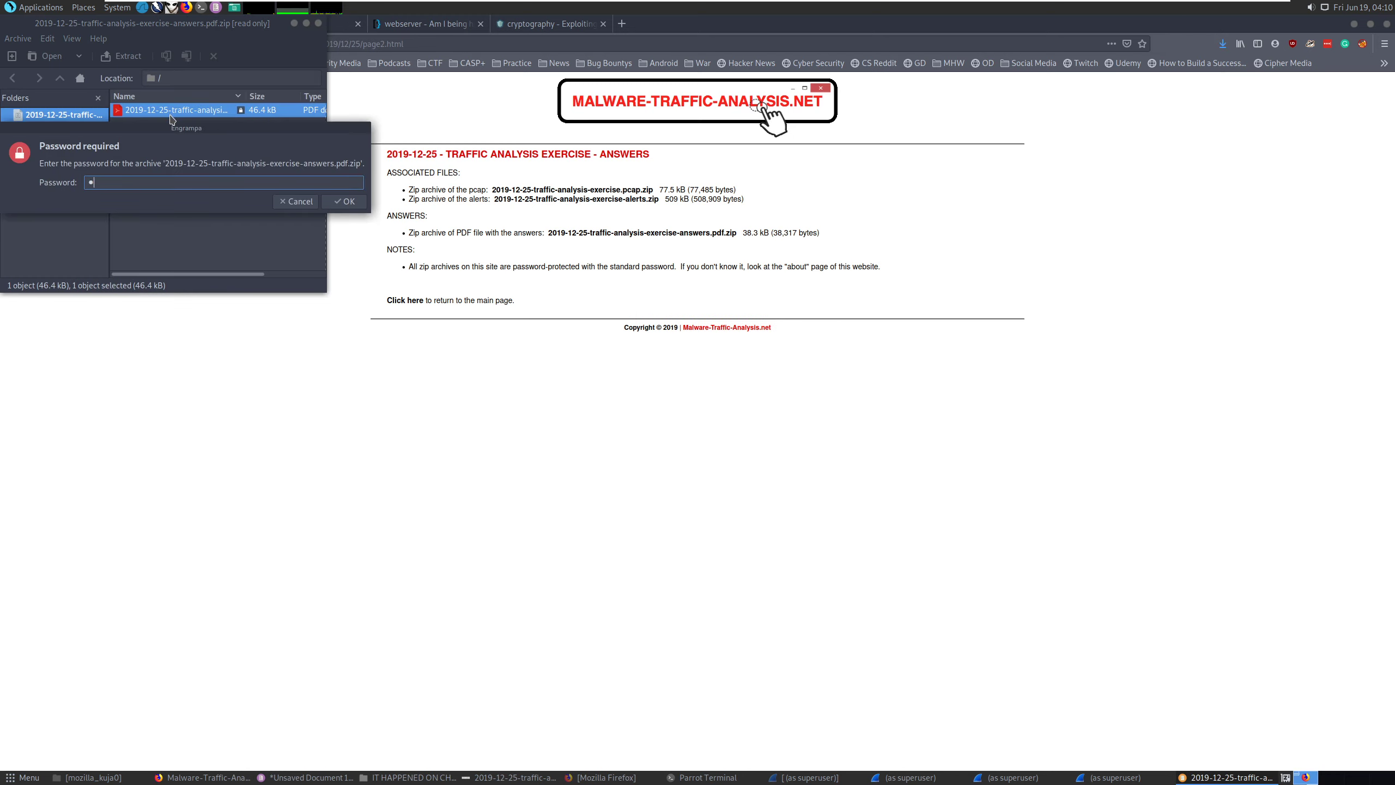
{"action": "type", "text": "nfected"}
{"action": "key", "text": "Return"}
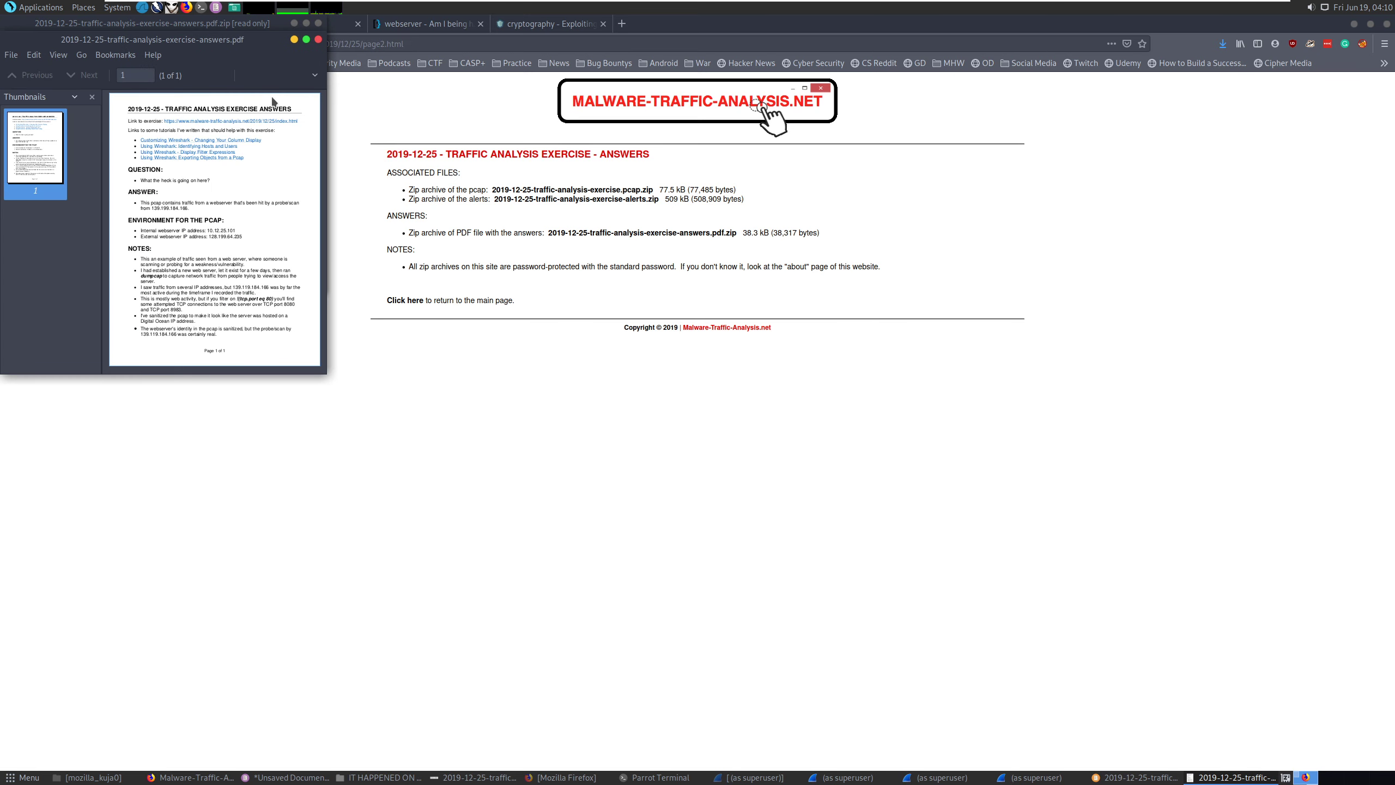
Read the Answer and Environment sections, noting the probe/scan answer and external webserver 128.199.64.235.
{"action": "left_click", "coordinate": [305, 39]}
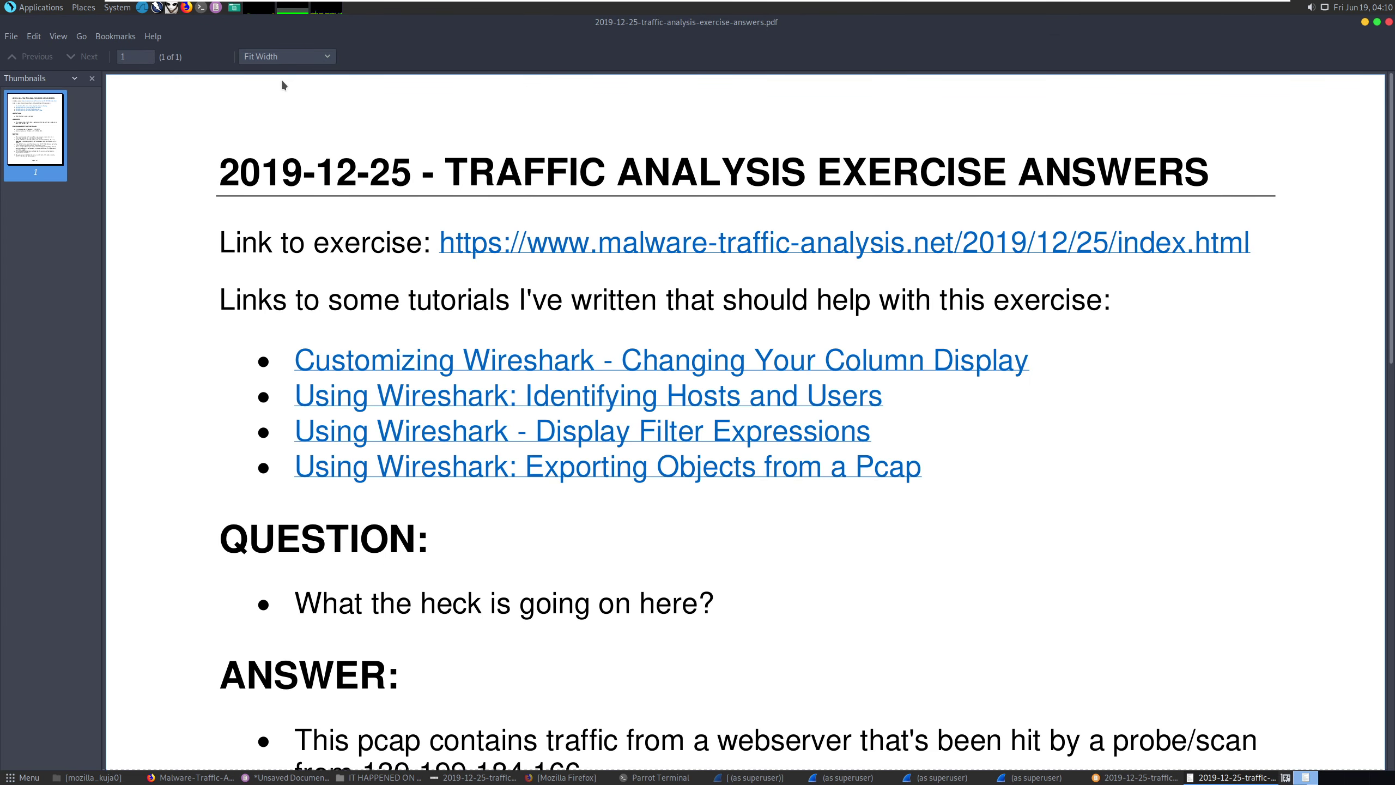
{"action": "scroll", "coordinate": [545, 266], "scroll_direction": "down", "scroll_amount": 1}
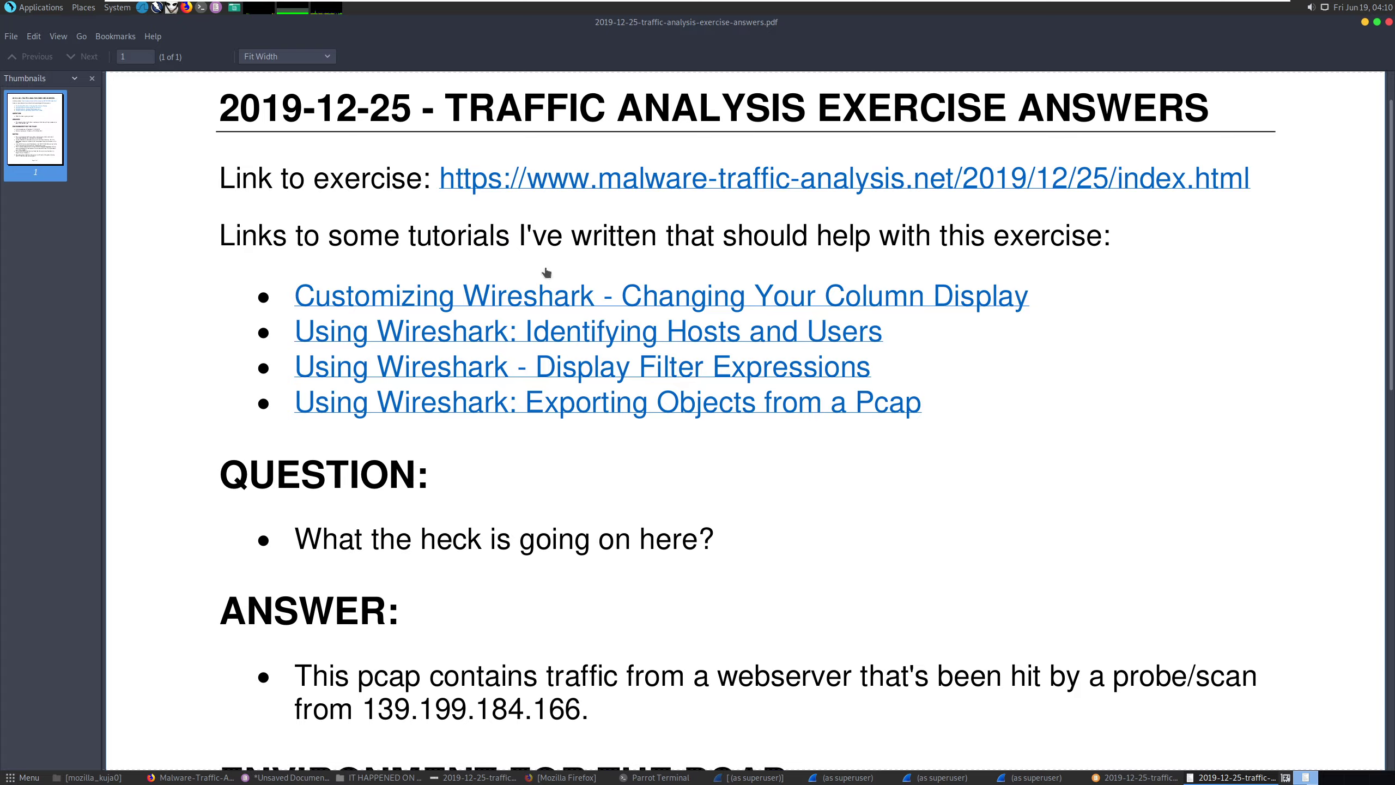
{"action": "scroll", "coordinate": [547, 272], "scroll_direction": "down", "scroll_amount": 5}
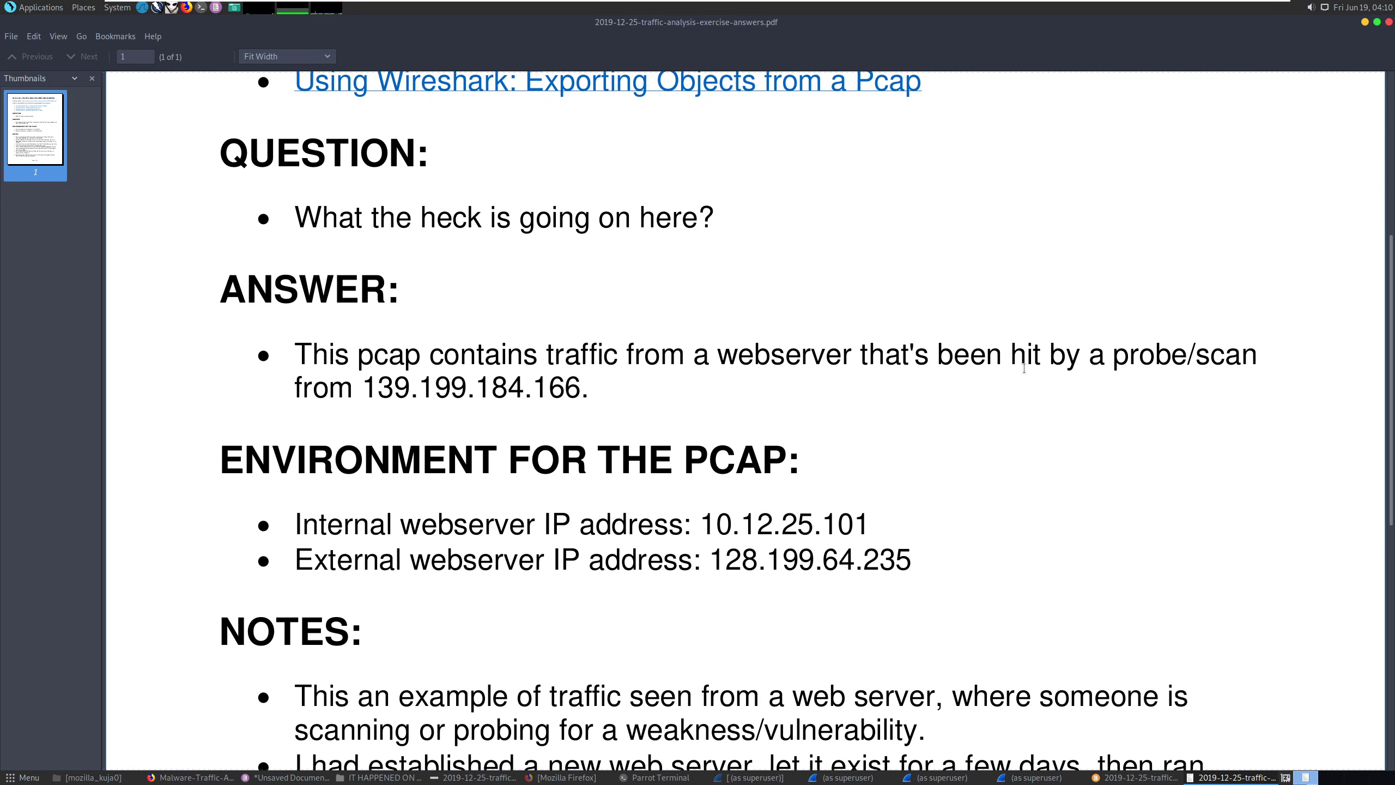
{"action": "left_click_drag", "start_coordinate": [1134, 364], "coordinate": [1243, 361]}
{"action": "left_click", "coordinate": [549, 441]}
{"action": "scroll", "coordinate": [426, 424], "scroll_direction": "down", "scroll_amount": 3}
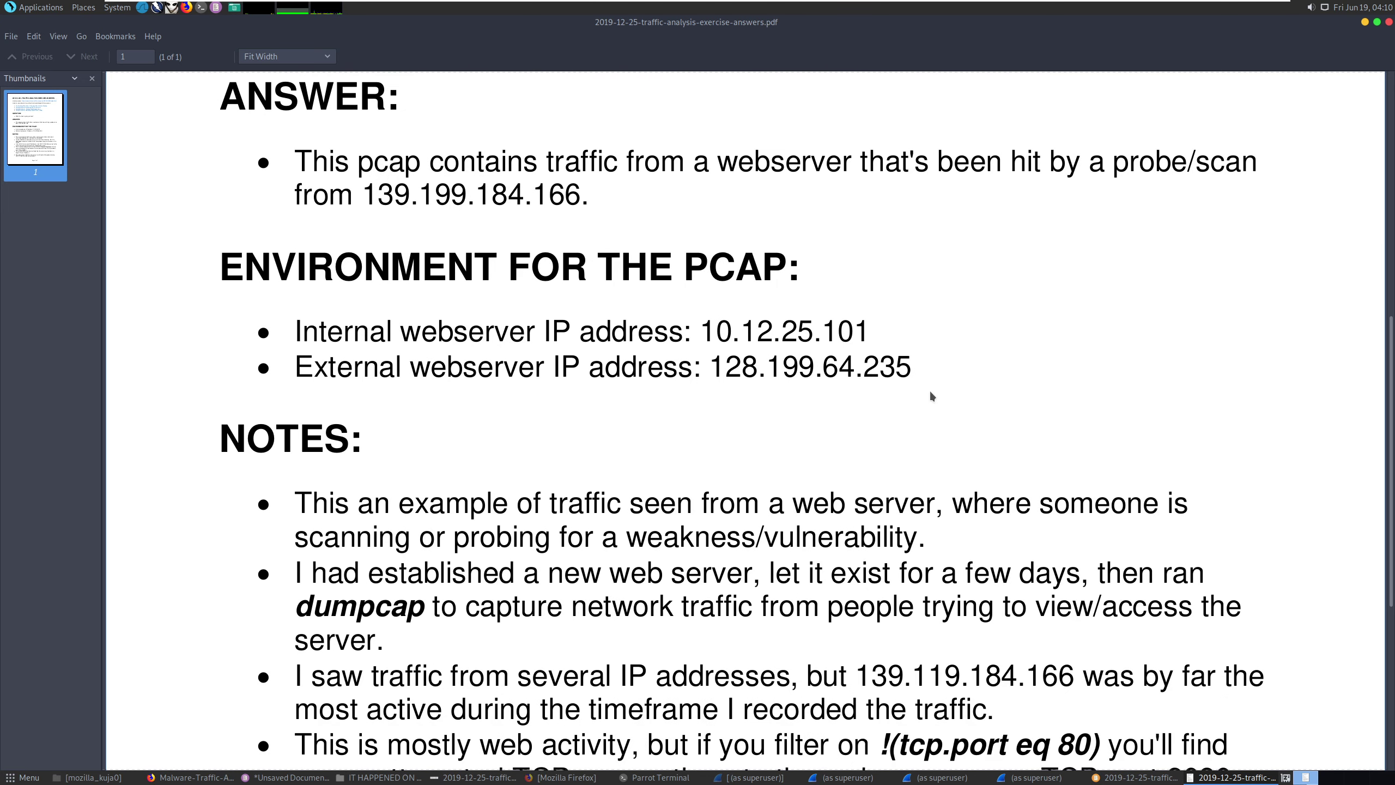
{"action": "left_click_drag", "start_coordinate": [913, 368], "coordinate": [711, 361]}
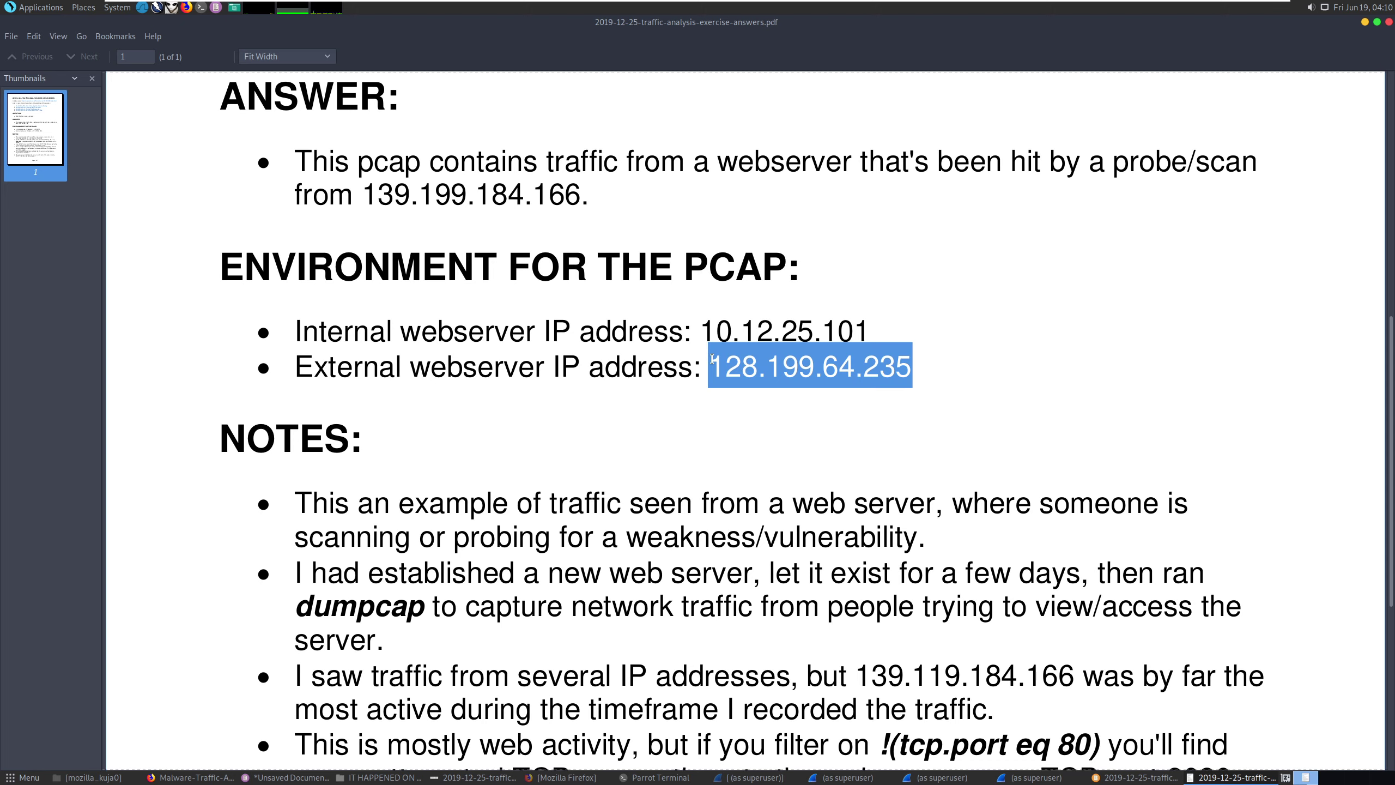
{"action": "left_click", "coordinate": [596, 331]}
{"action": "scroll", "coordinate": [596, 331], "scroll_direction": "down", "scroll_amount": 3}
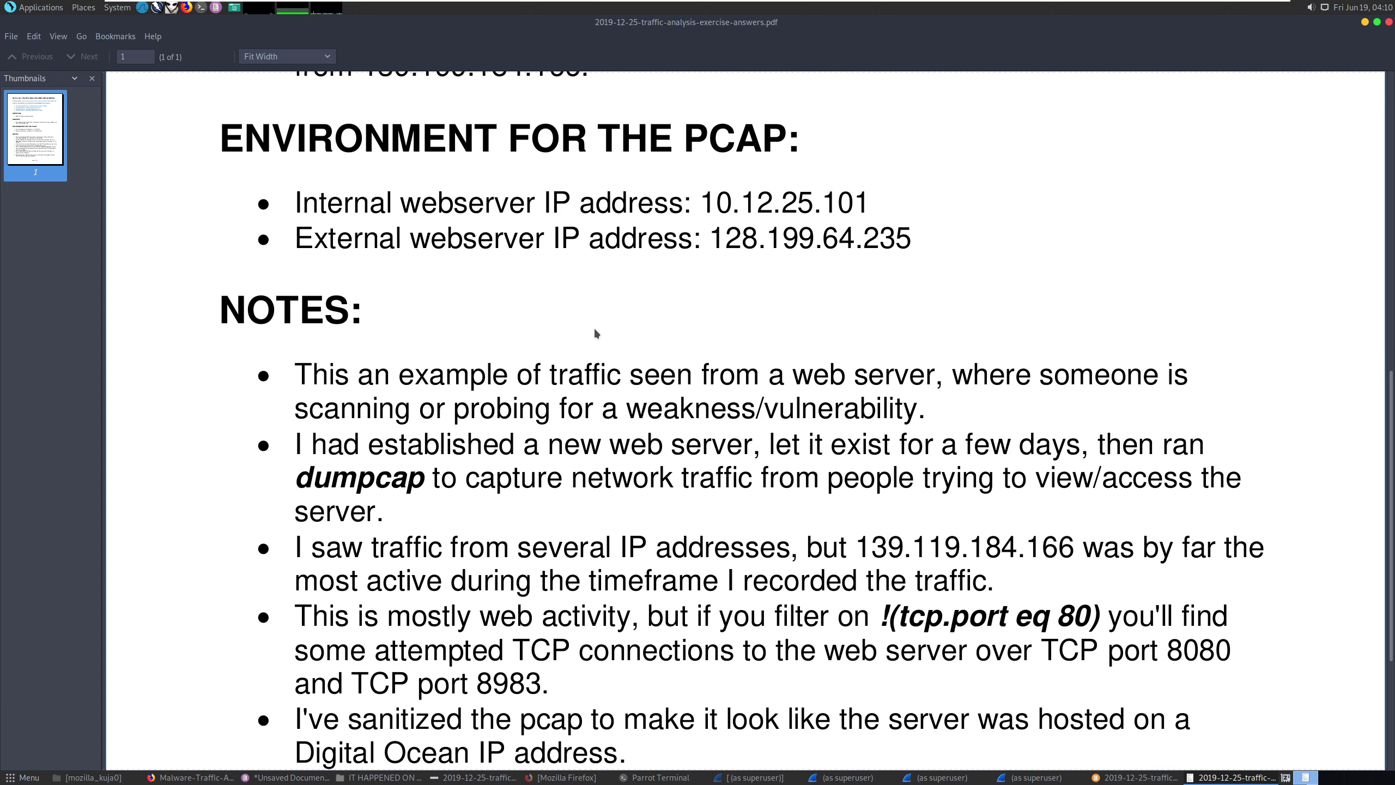
{"action": "scroll", "coordinate": [595, 332], "scroll_direction": "down", "scroll_amount": 3}
{"action": "left_click_drag", "start_coordinate": [913, 277], "coordinate": [636, 278]}
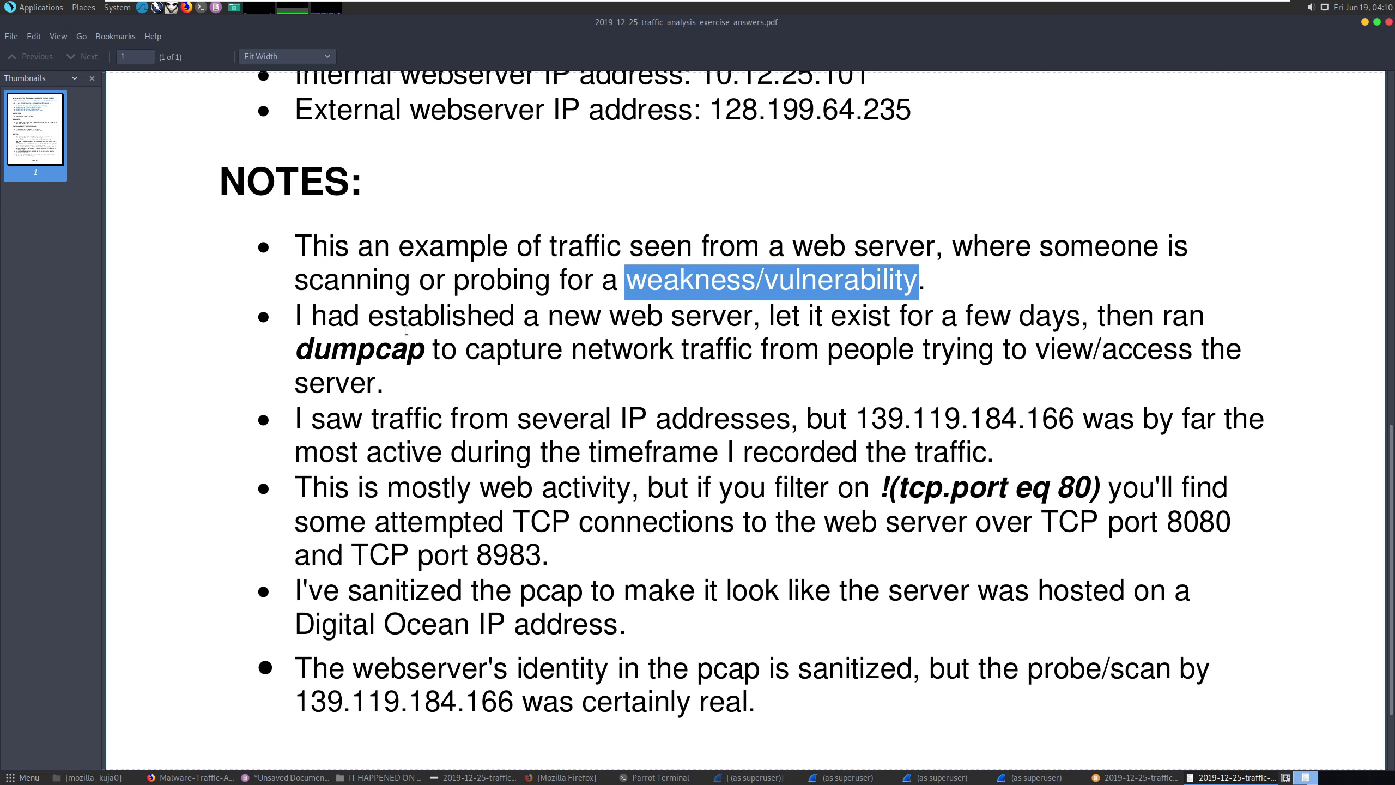
{"action": "left_click", "coordinate": [469, 325]}
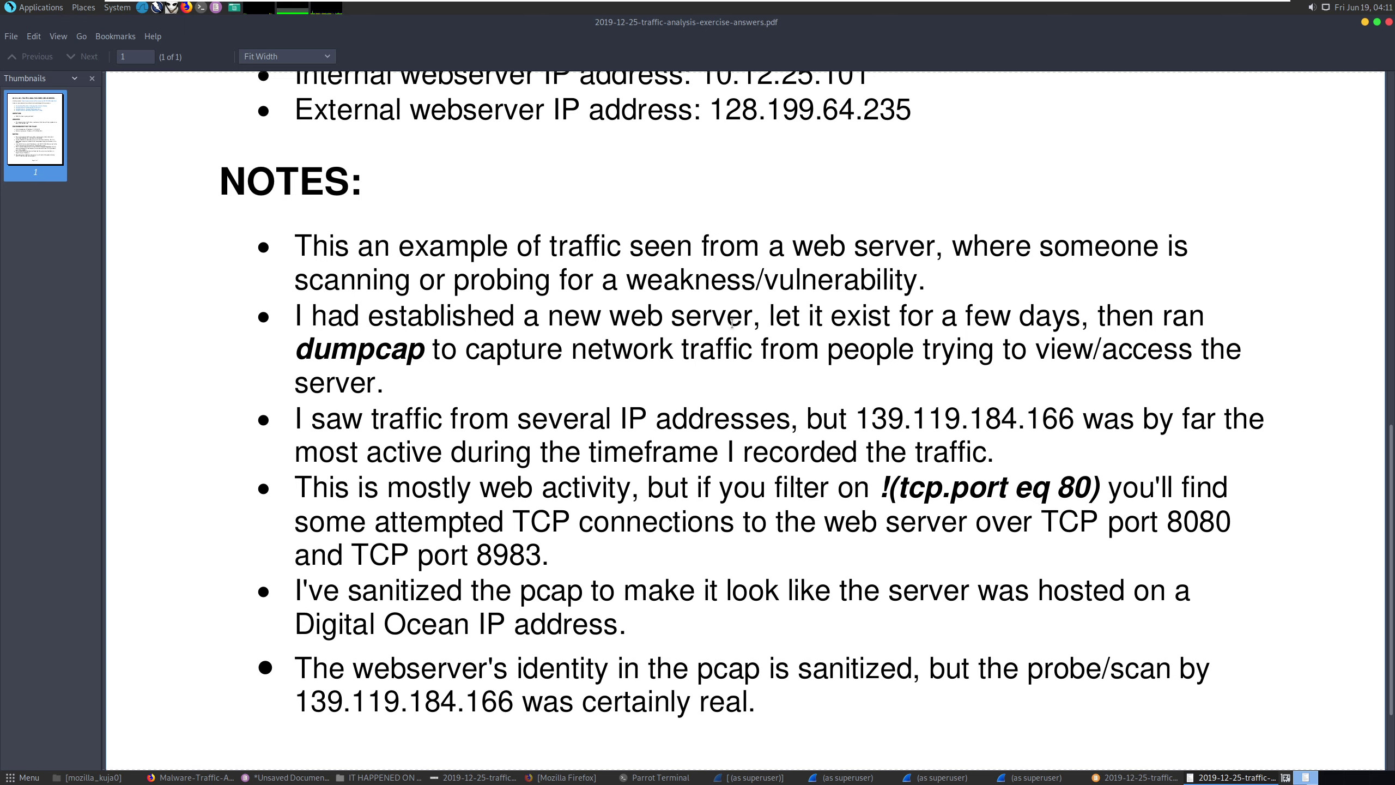
Select the !(tcp.port eq 80) filter tip in the PDF's Notes section.
{"action": "scroll", "coordinate": [655, 325], "scroll_direction": "down", "scroll_amount": 3}
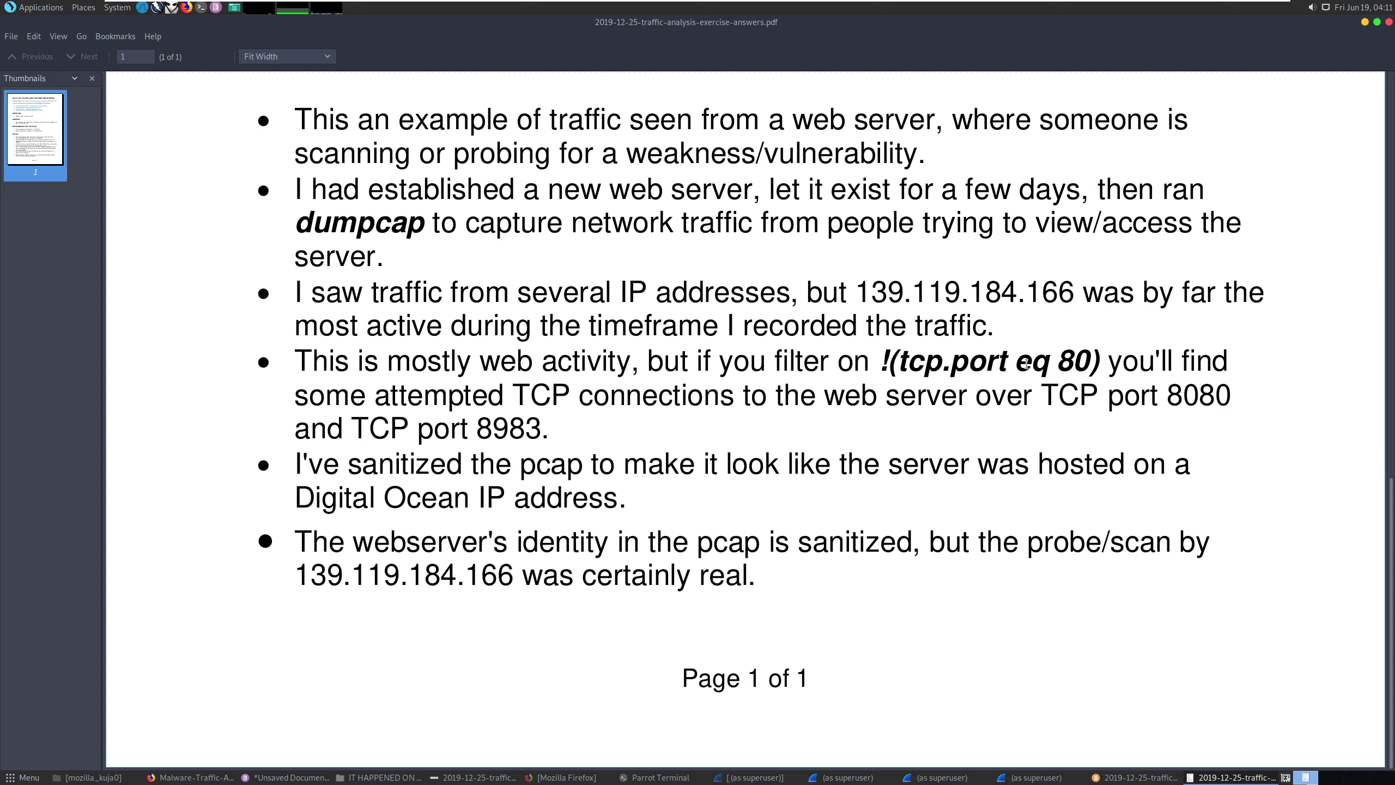
{"action": "left_click_drag", "start_coordinate": [890, 360], "coordinate": [1090, 360]}
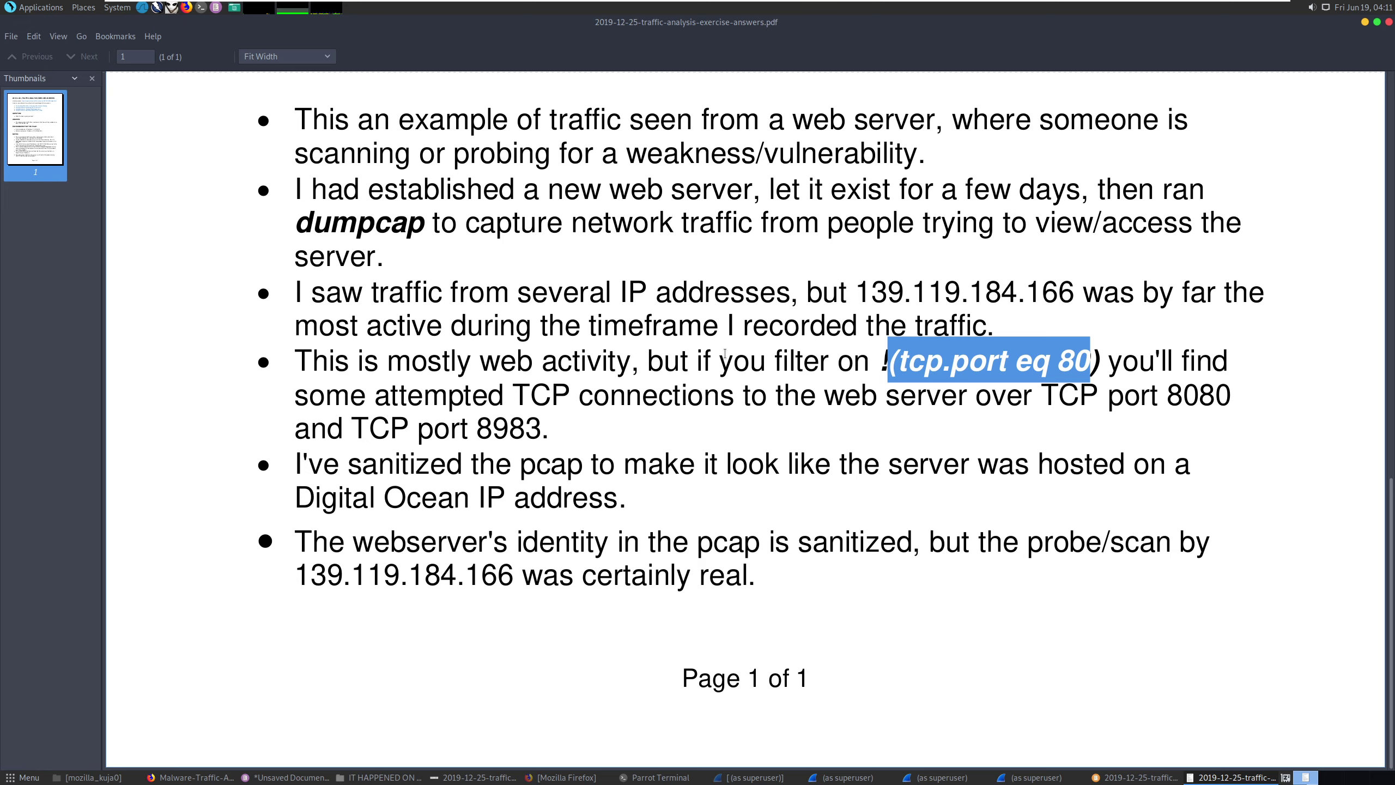
{"action": "scroll", "coordinate": [723, 352], "scroll_direction": "up", "scroll_amount": 10}
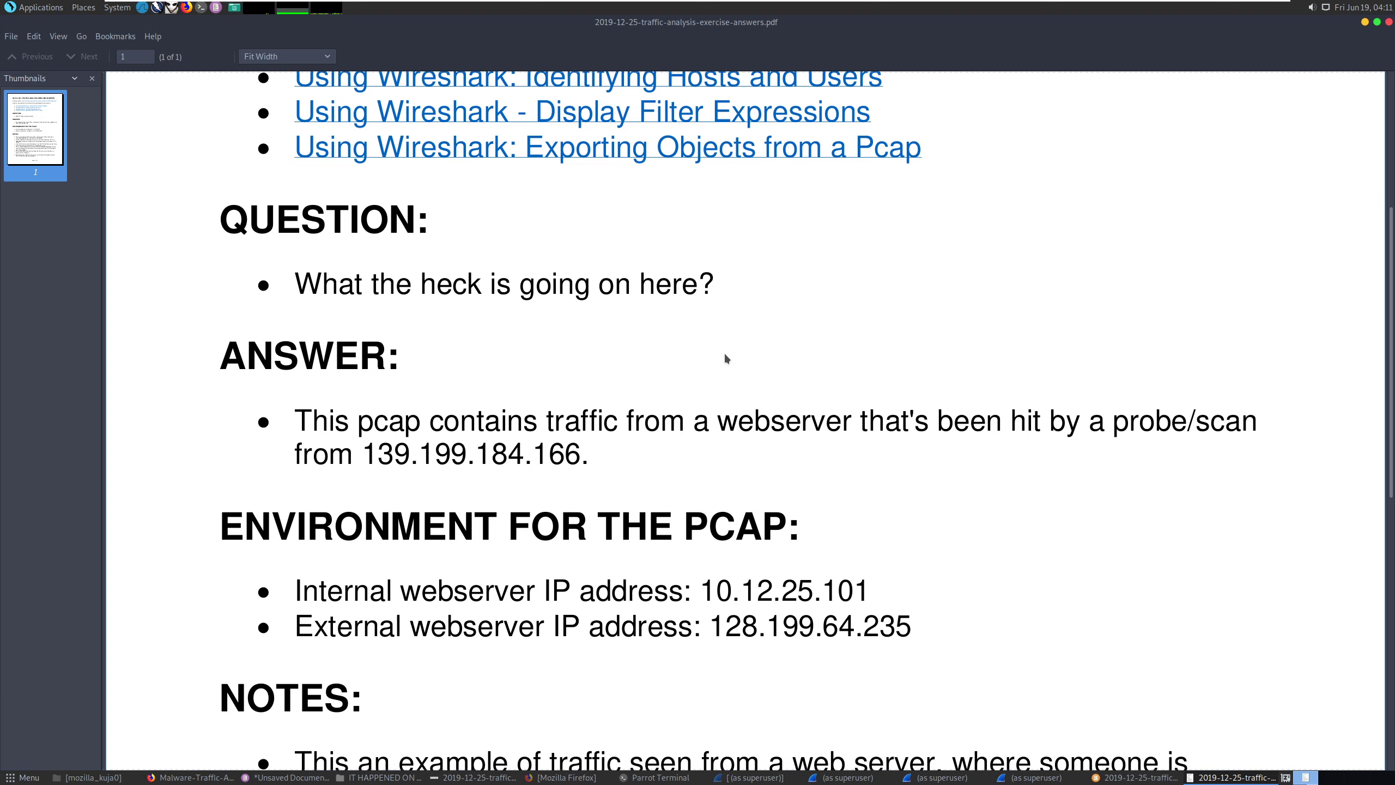
{"action": "scroll", "coordinate": [724, 351], "scroll_direction": "up", "scroll_amount": 5}
{"action": "scroll", "coordinate": [721, 356], "scroll_direction": "down", "scroll_amount": 12}
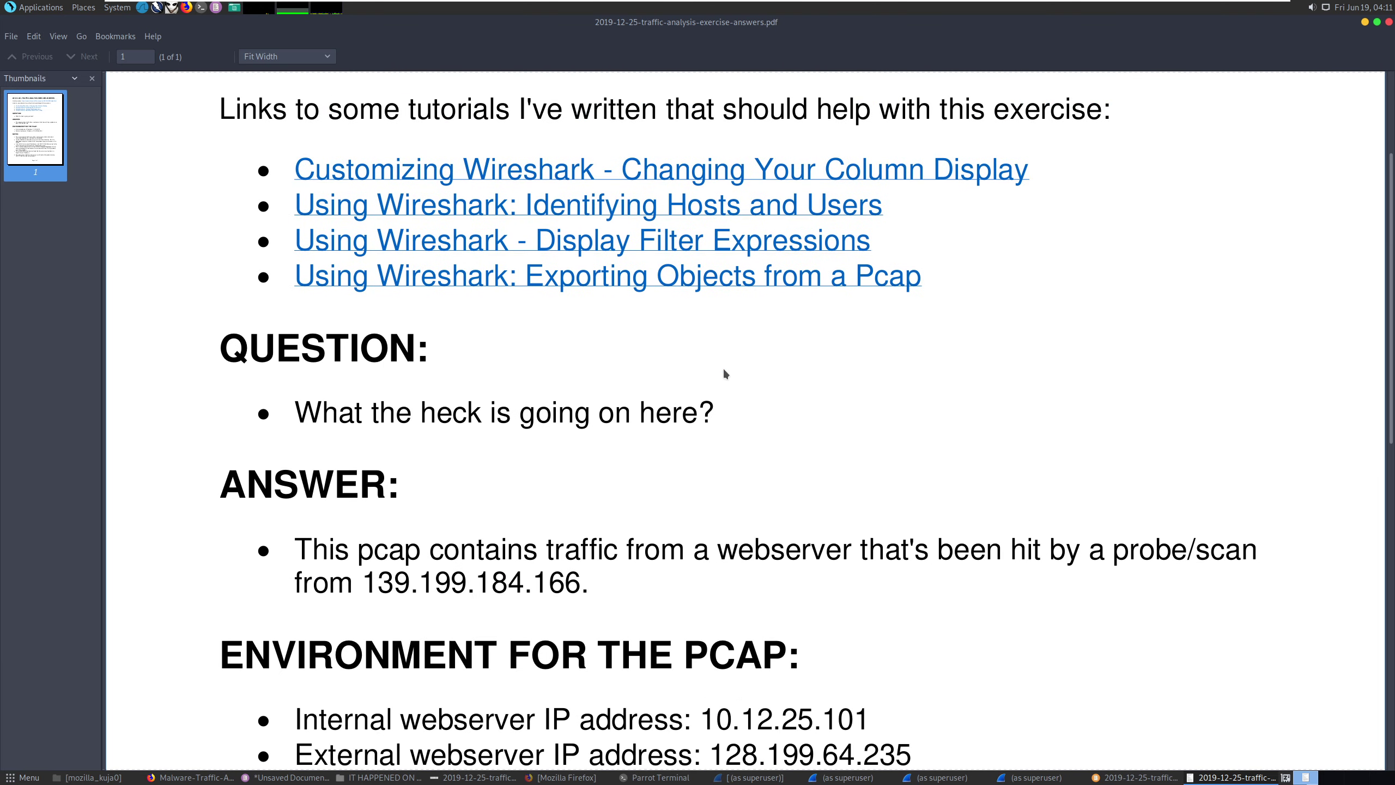
{"action": "scroll", "coordinate": [744, 369], "scroll_direction": "down", "scroll_amount": 5}
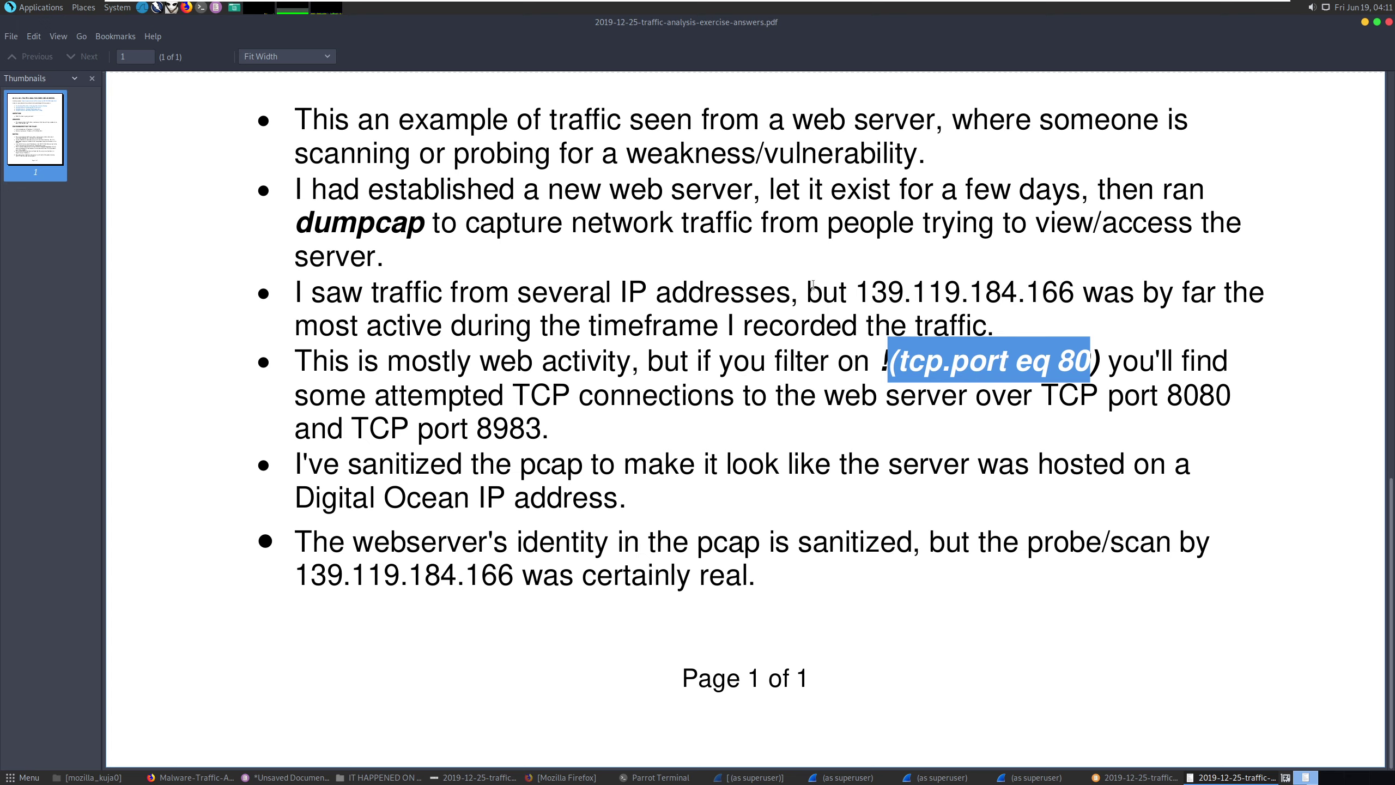
{"action": "left_click_drag", "start_coordinate": [1101, 362], "coordinate": [887, 356]}
Insert 'attempted' before 'exploited' on line 14 and delete the trailing 'et some access'.
{"action": "mouse_move", "coordinate": [307, 777]}
{"action": "left_click", "coordinate": [352, 761]}
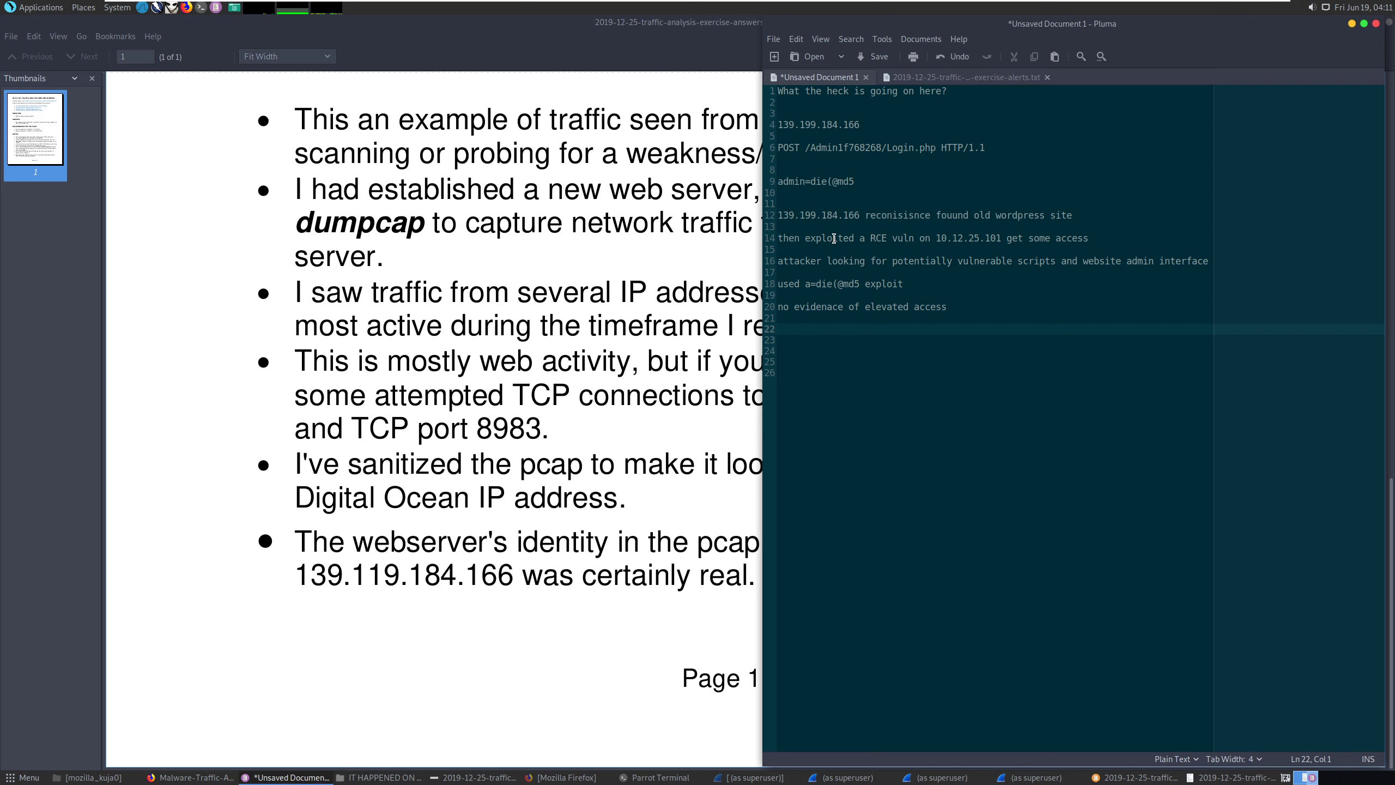
{"action": "left_click", "coordinate": [806, 239]}
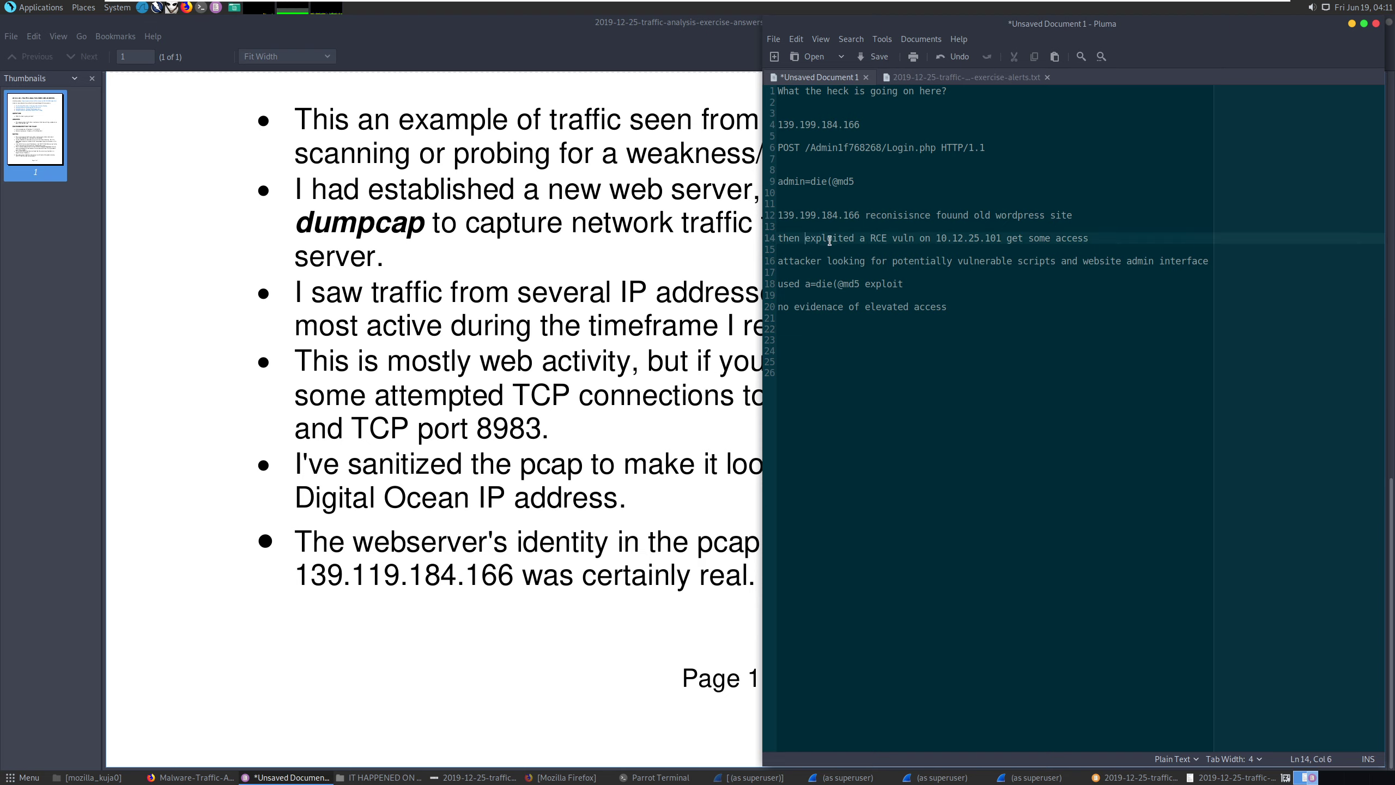
{"action": "type", "text": "attempted"}
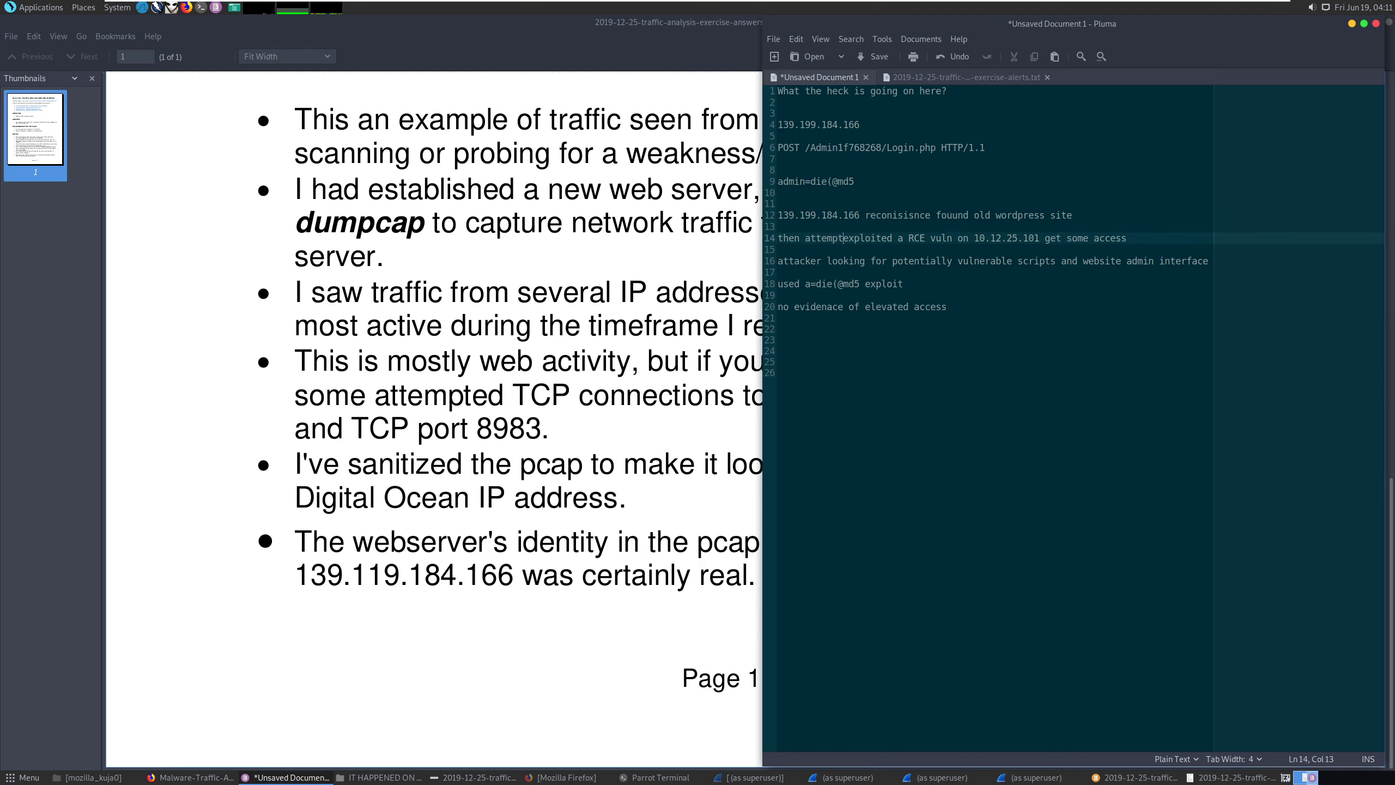
{"action": "left_click", "coordinate": [1060, 248]}
{"action": "left_click_drag", "start_coordinate": [1066, 238], "coordinate": [777, 259]}
{"action": "key", "text": "BackSpace"}
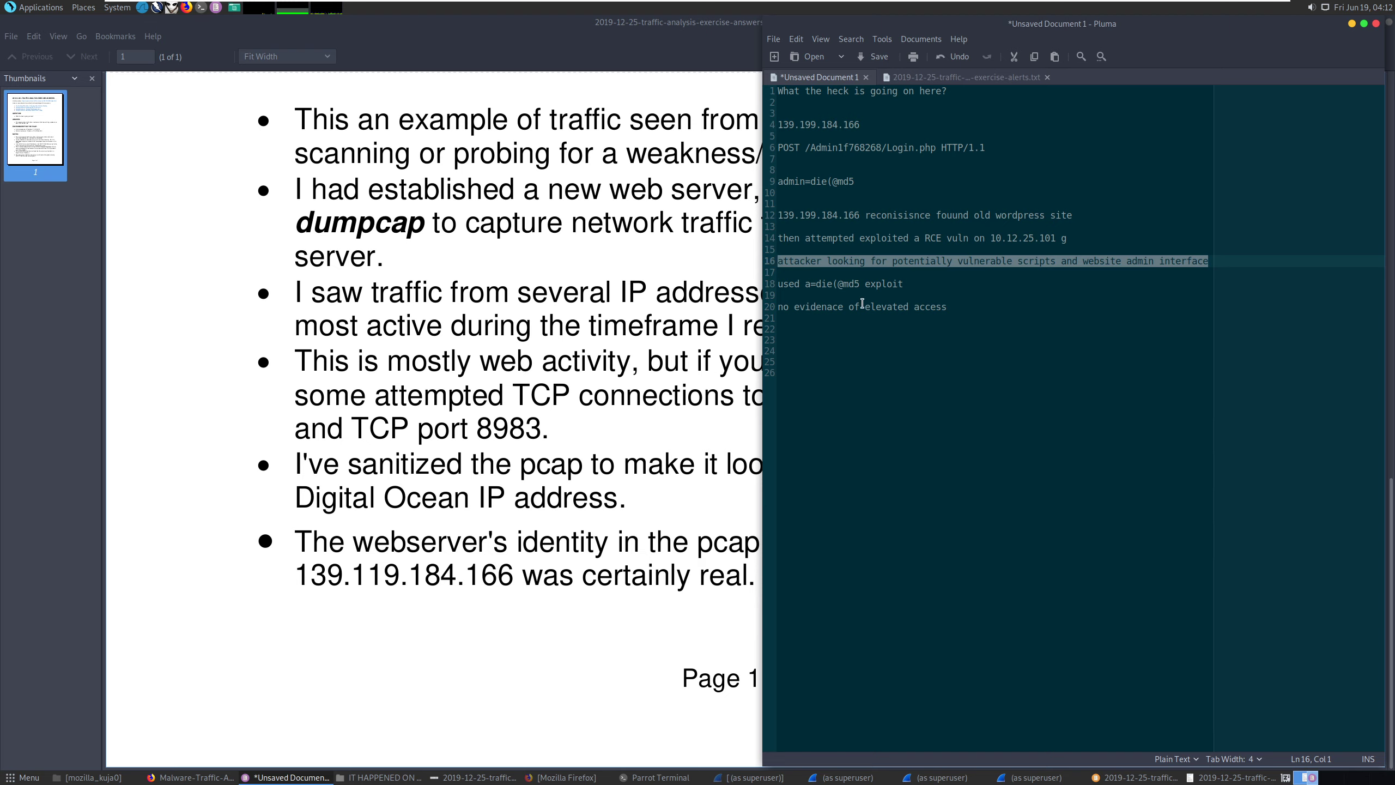
Start line 18 with 'tryed' and select the findings on lines 12 to 20.
{"action": "left_click", "coordinate": [786, 284]}
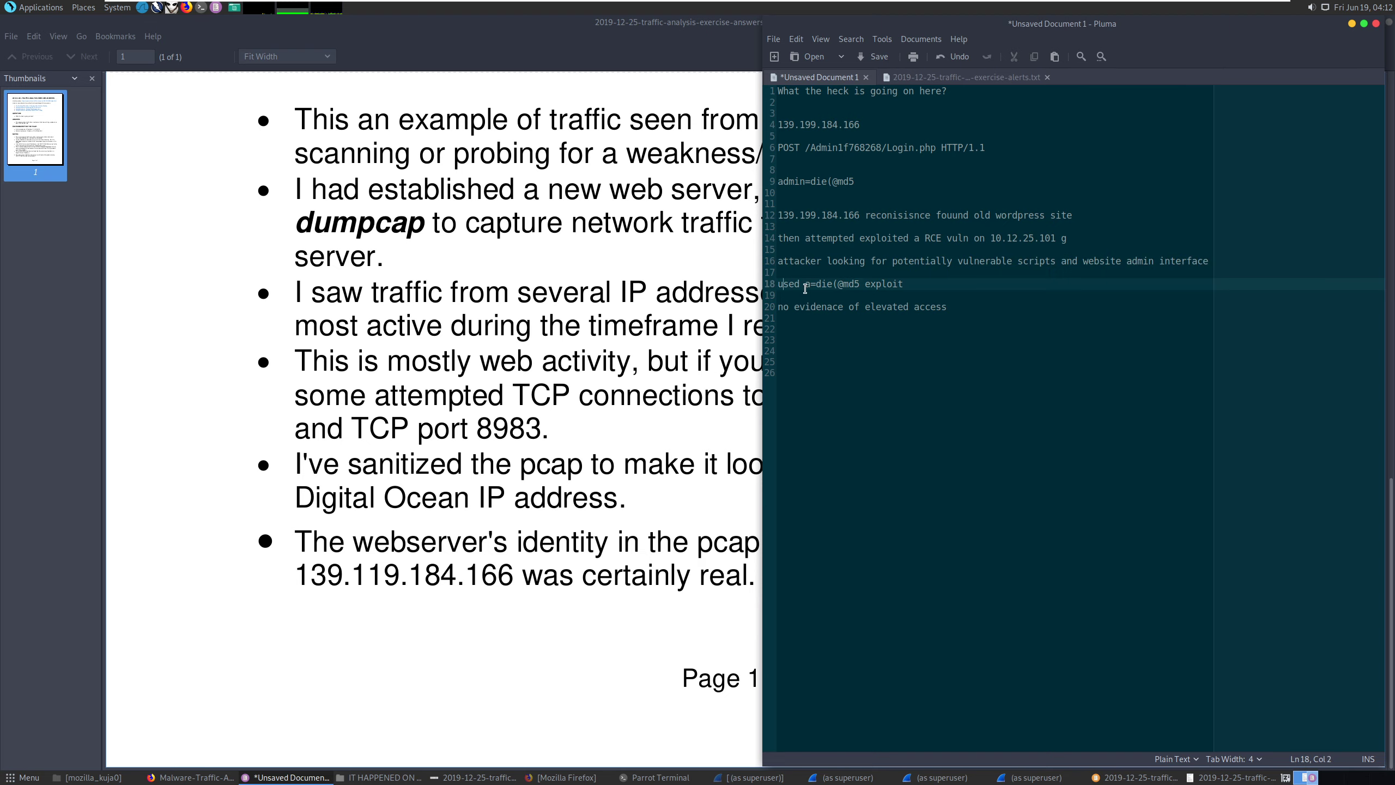
{"action": "key", "text": "Home"}
{"action": "type", "text": "tryed"}
{"action": "left_click_drag", "start_coordinate": [972, 308], "coordinate": [777, 214]}
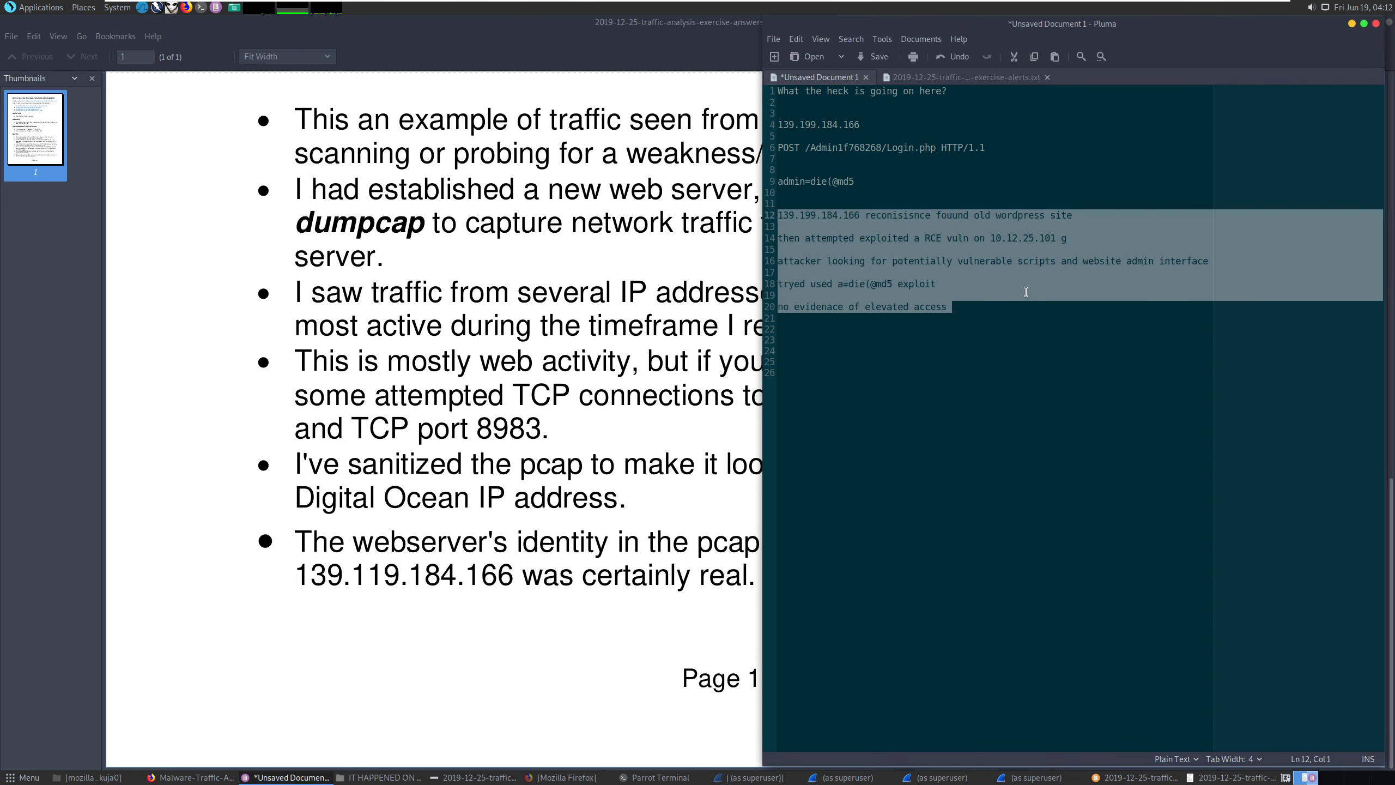
Check the TRAFFIC ANALYSIS EXERCISE ANSWERS title, then minimize Atril and return to Firefox.
{"action": "left_click", "coordinate": [713, 264]}
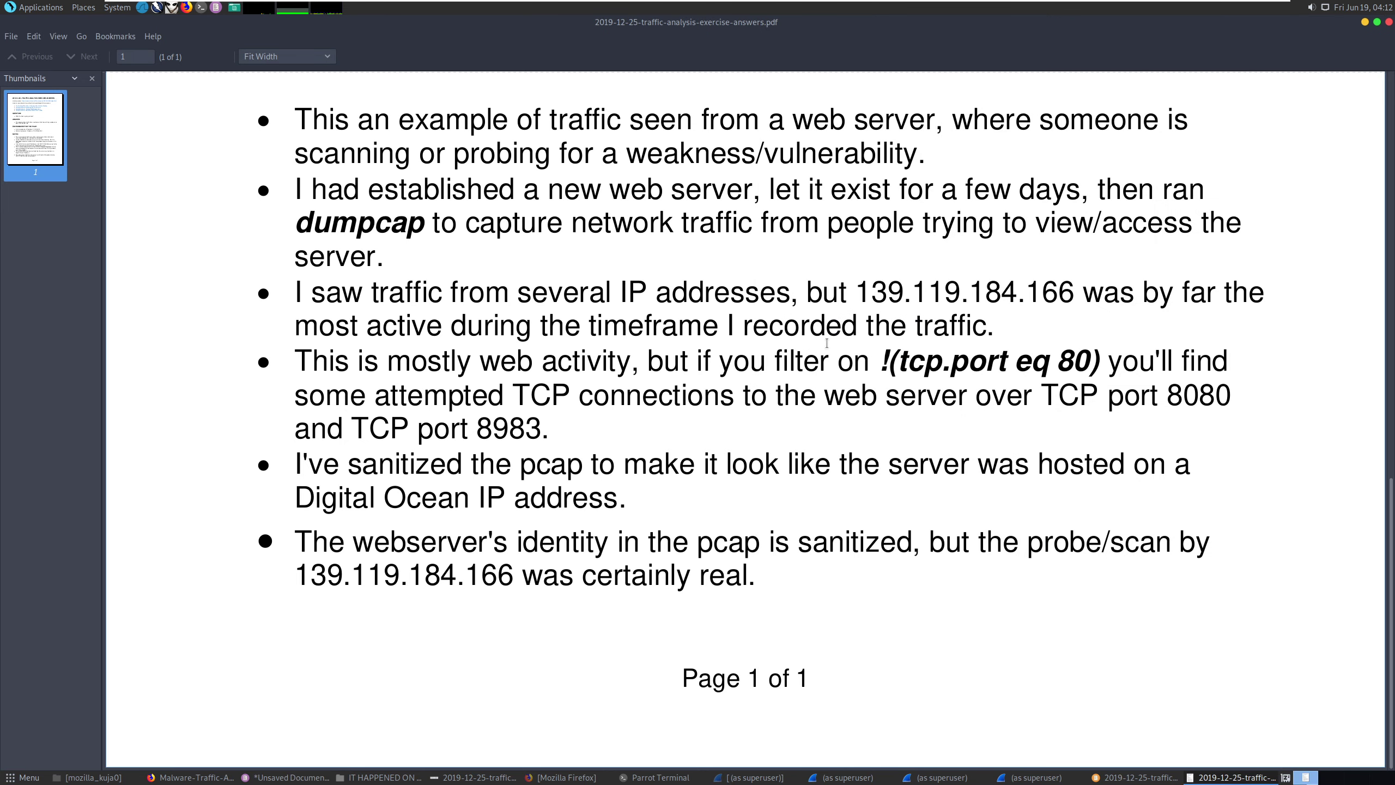
{"action": "scroll", "coordinate": [1363, 358], "scroll_direction": "up", "scroll_amount": 15}
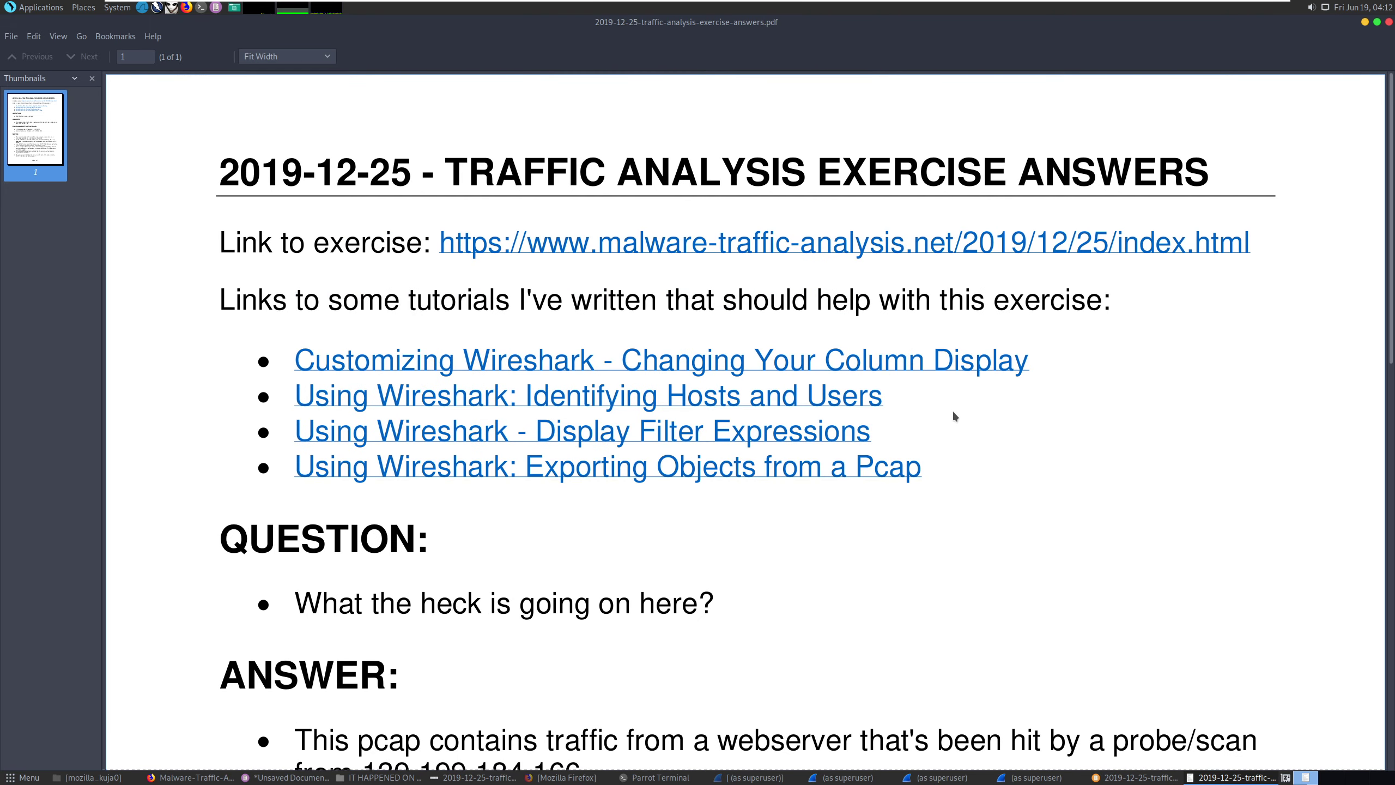
{"action": "left_click_drag", "start_coordinate": [459, 171], "coordinate": [1210, 198]}
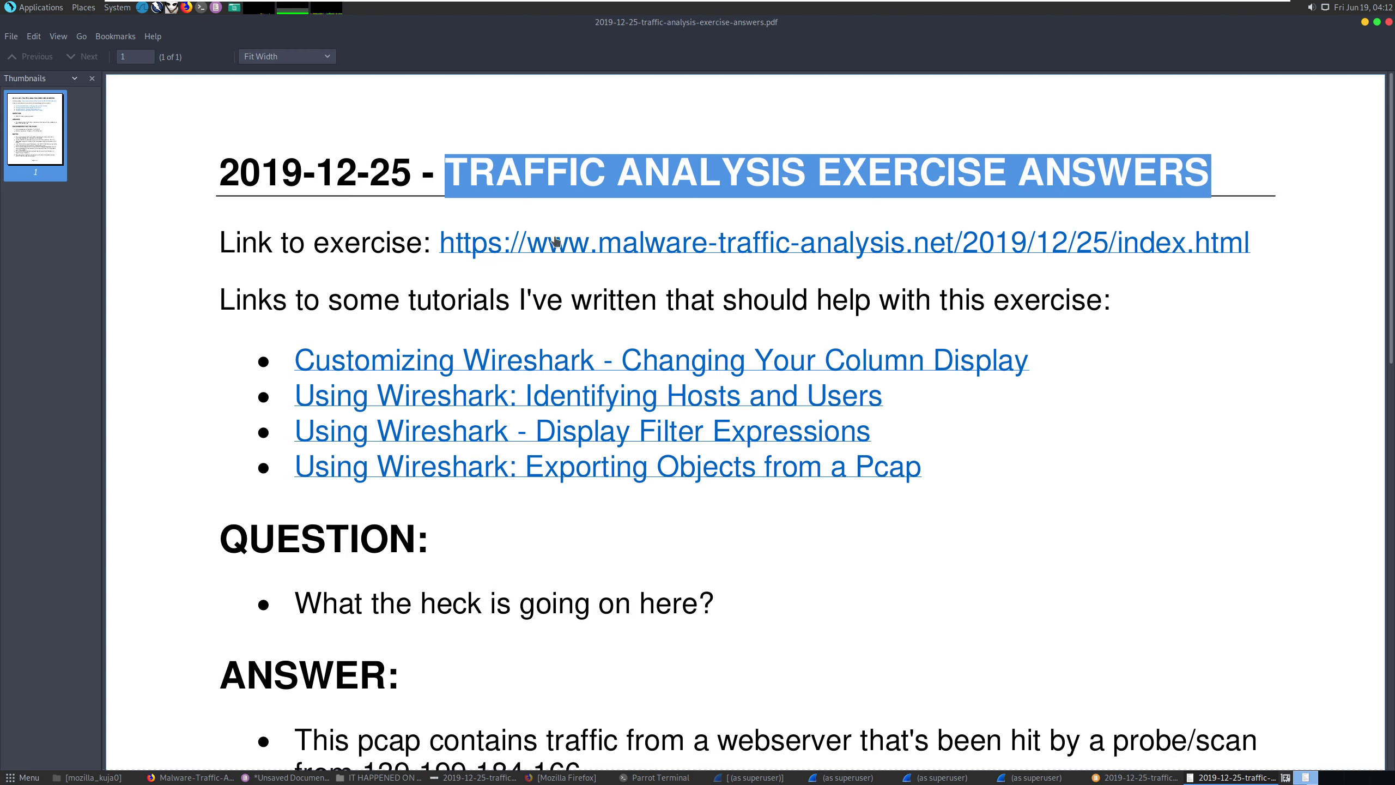
{"action": "left_click", "coordinate": [298, 181]}
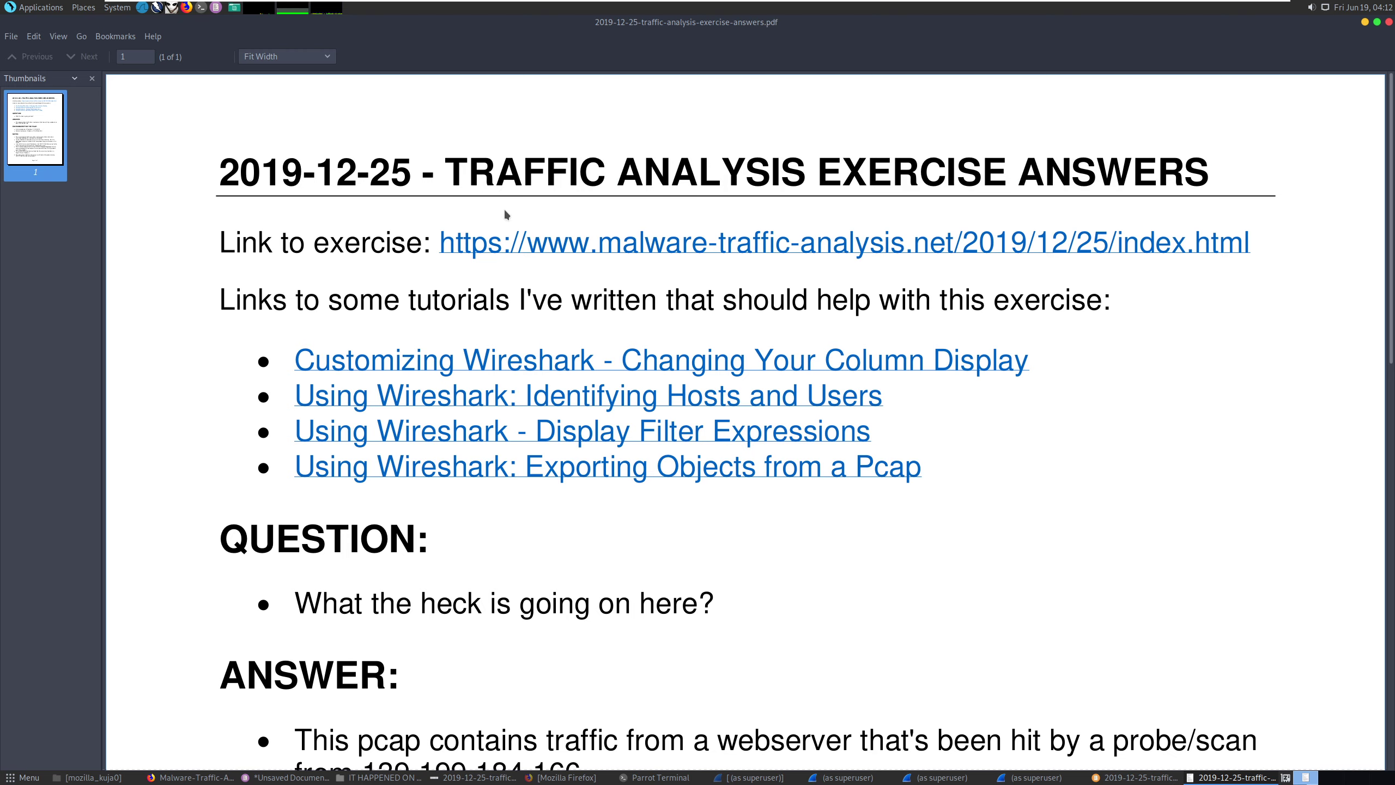
{"action": "scroll", "coordinate": [701, 298], "scroll_direction": "down", "scroll_amount": 10}
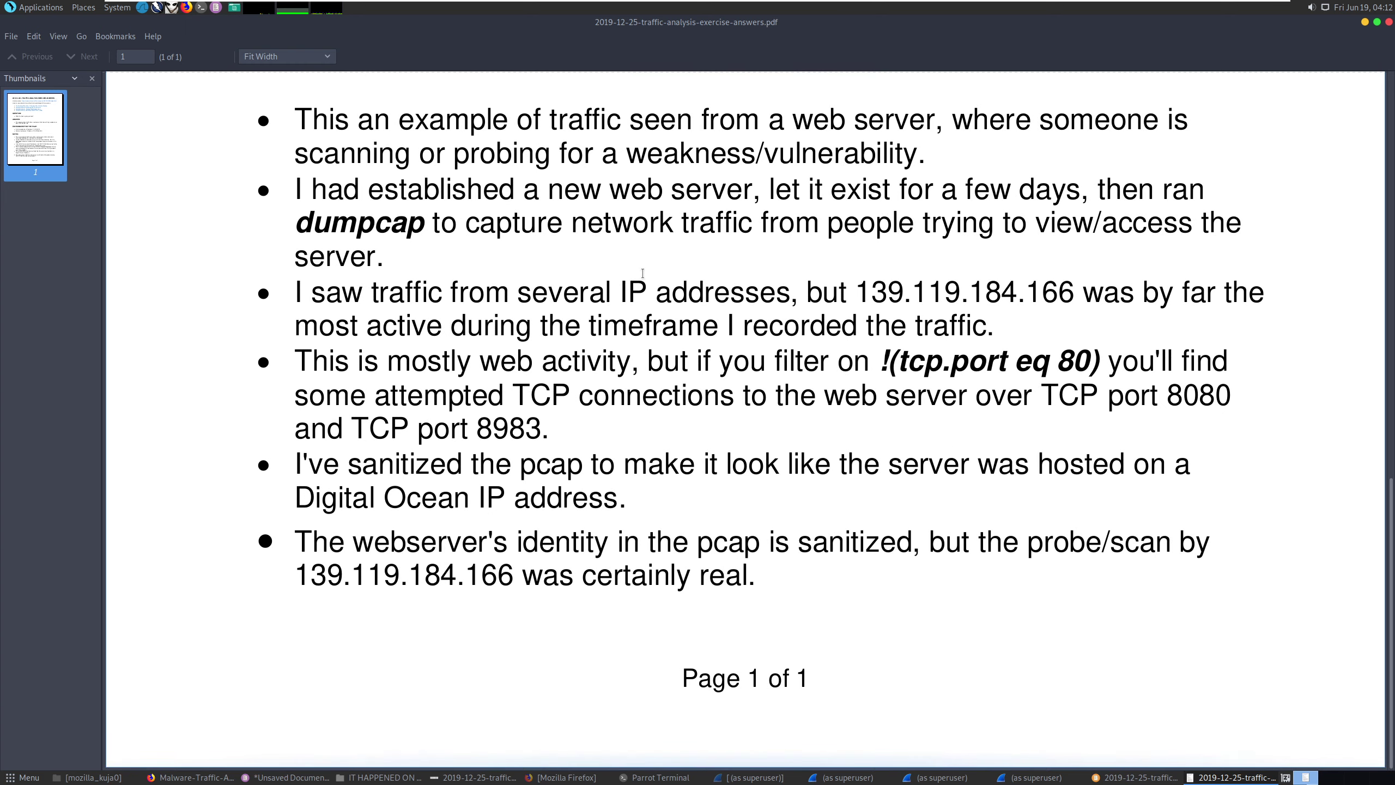
{"action": "scroll", "coordinate": [642, 273], "scroll_direction": "up", "scroll_amount": 10}
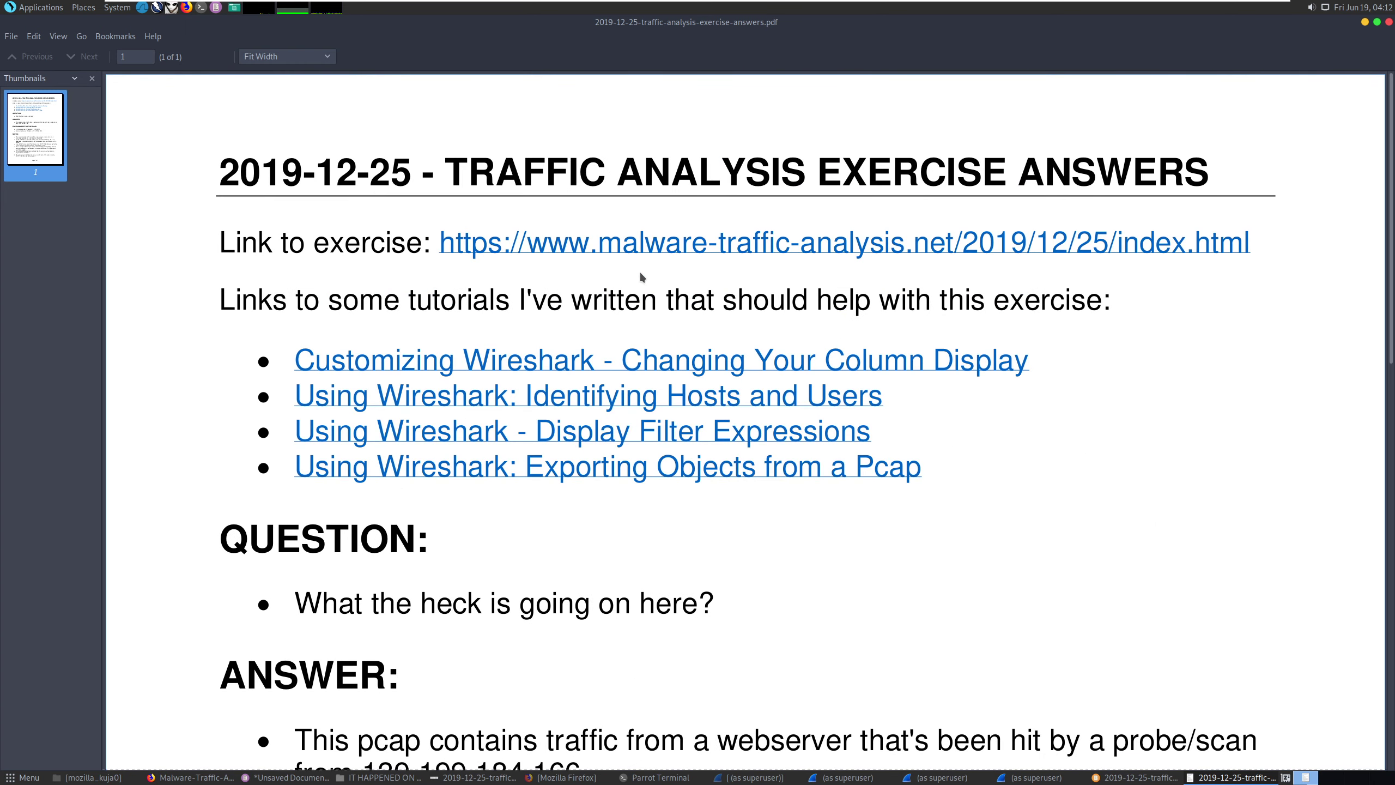
{"action": "left_click", "coordinate": [1366, 27]}
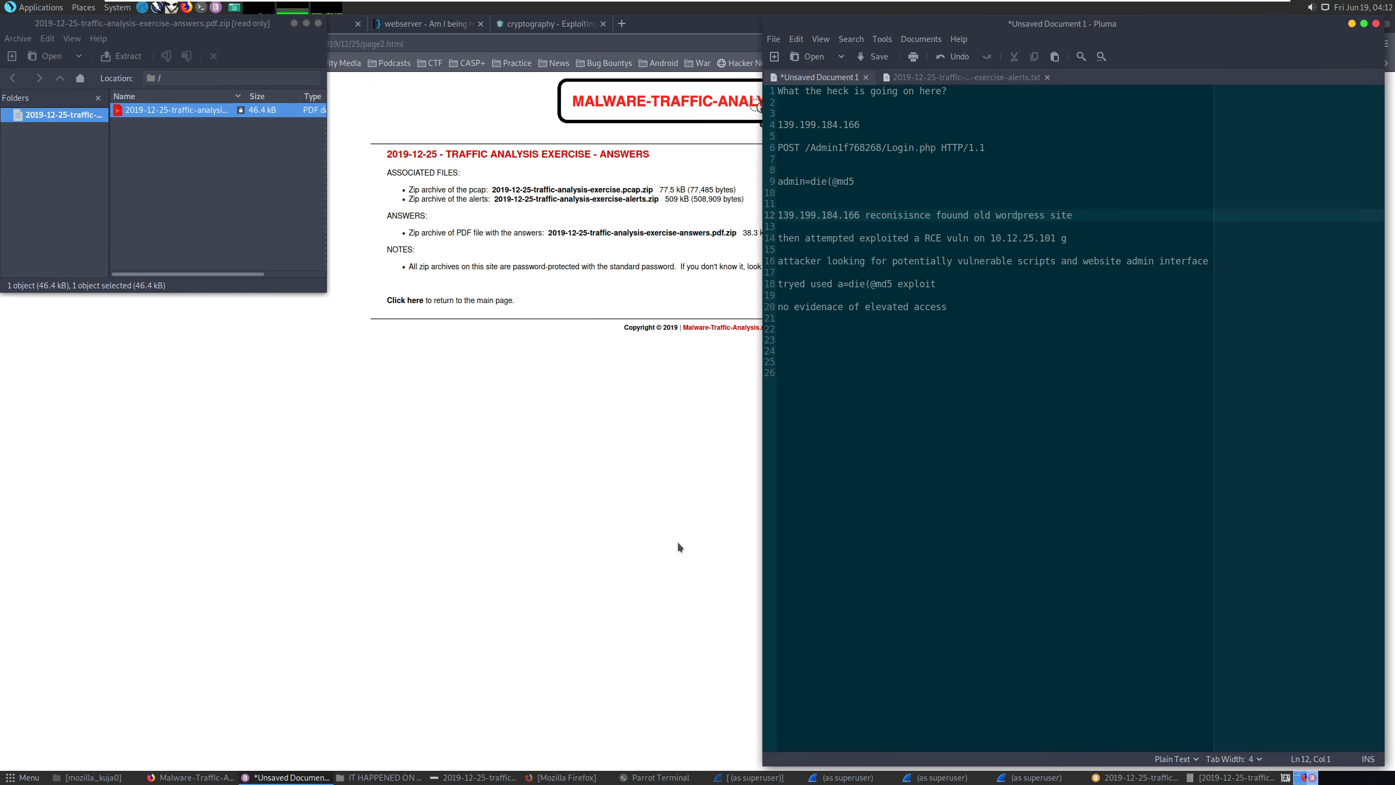
{"action": "left_click", "coordinate": [637, 525]}
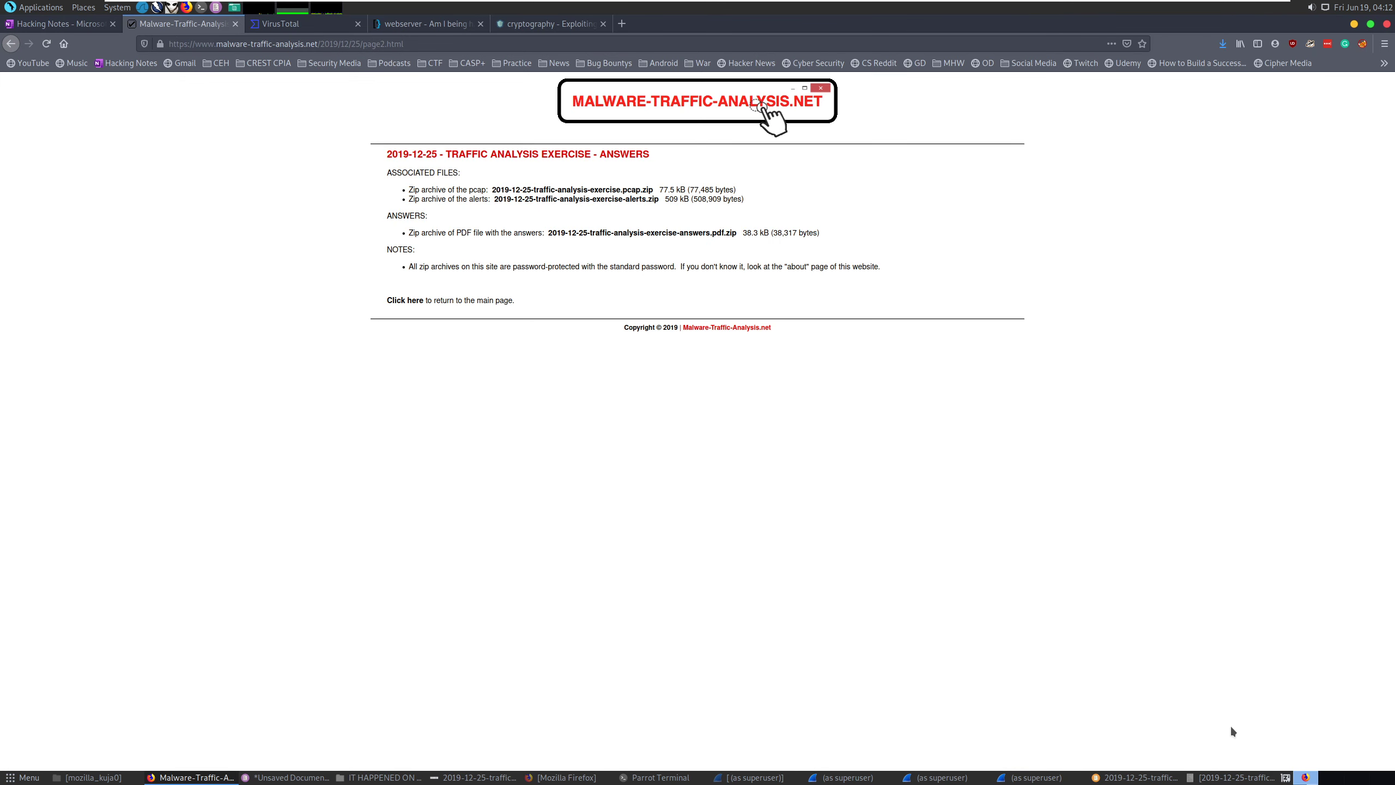